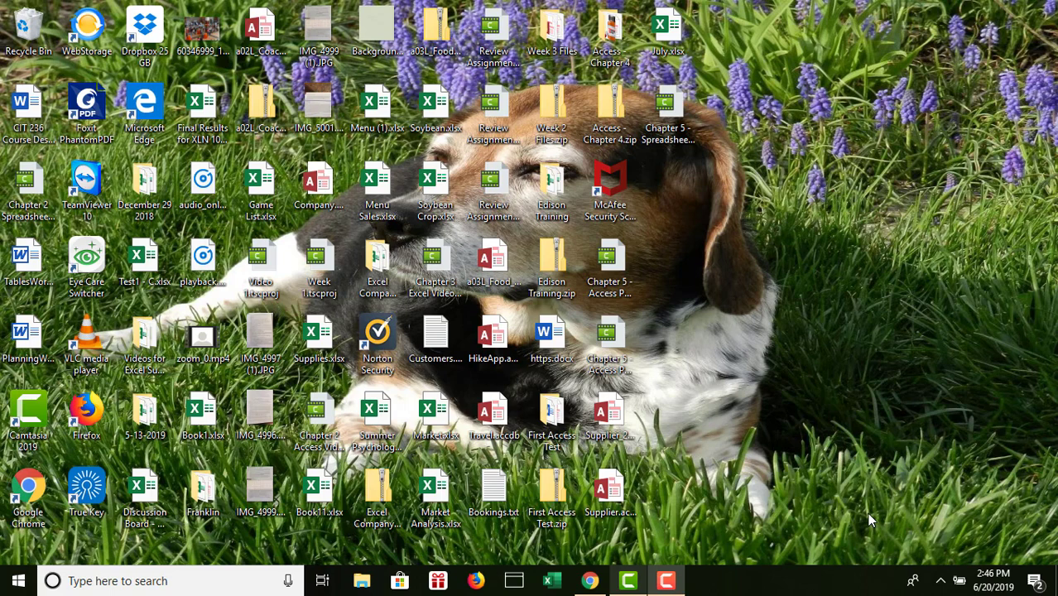
- Open the July.xlsx workbook and enter the author's full name in cell B3 of the Documentation sheet
click(667, 28)
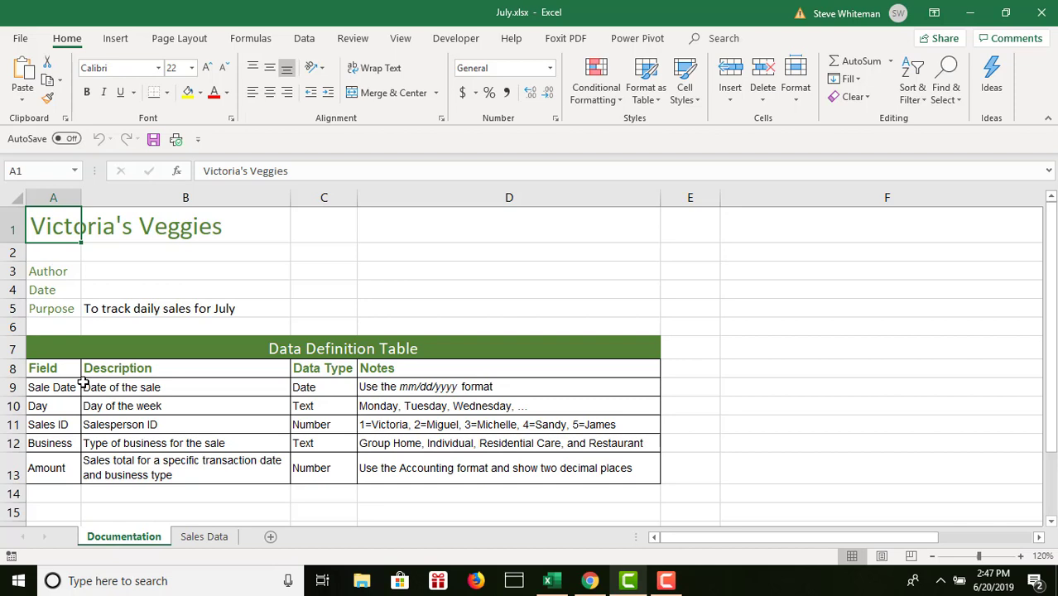
click(146, 271)
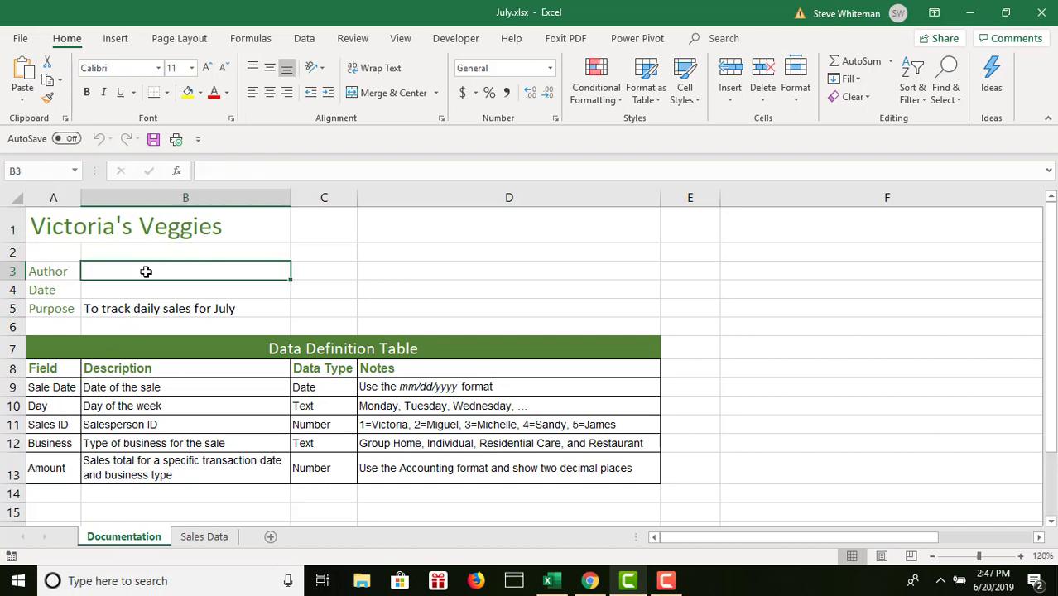
text(Steve W)
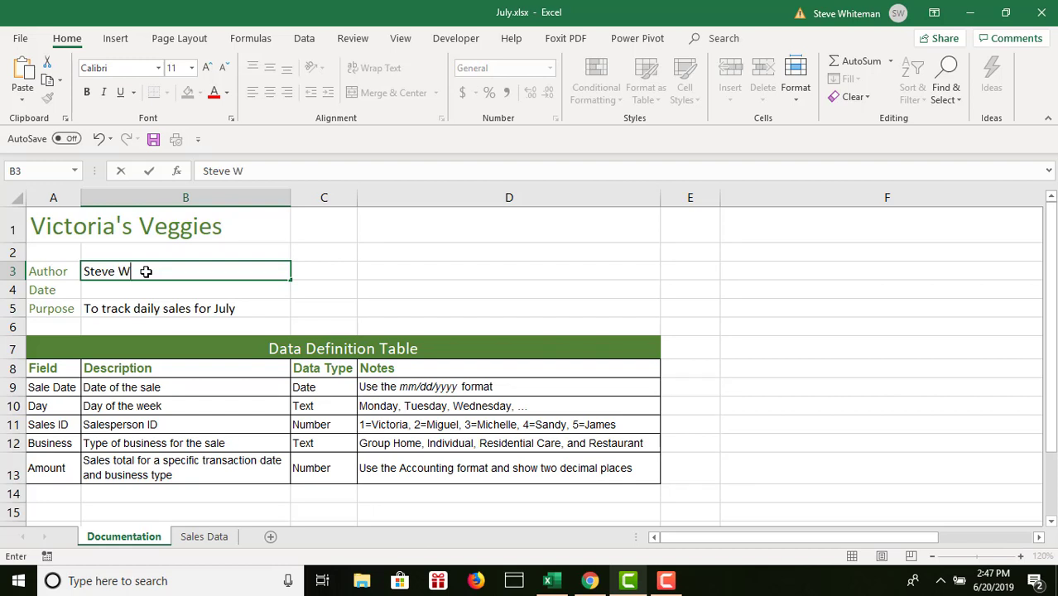
text(hiteman)
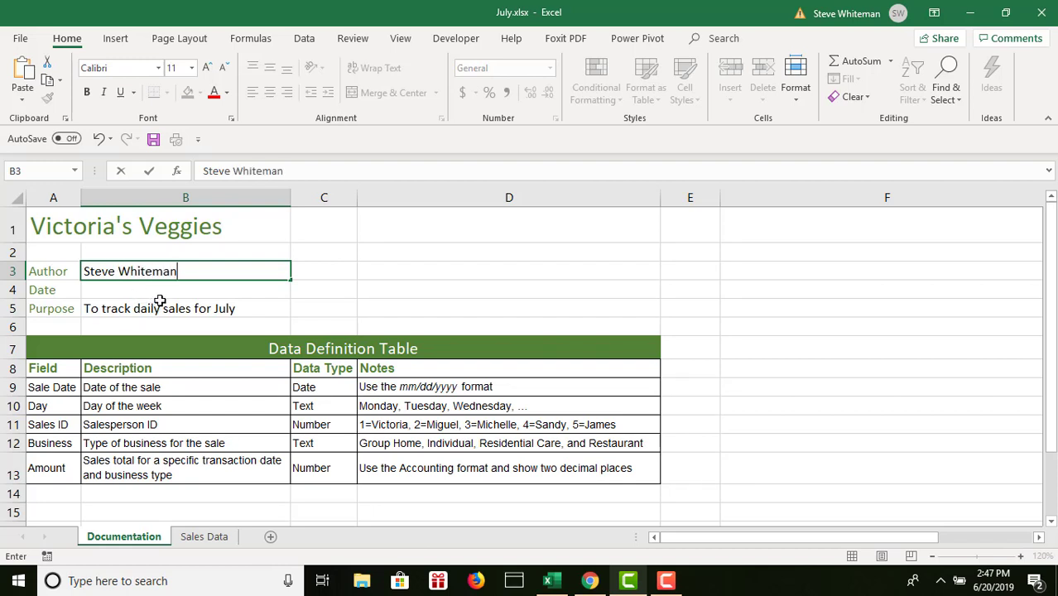
- Enter the date 06/20/2019 in cell B4 of the Documentation sheet
drag(159, 302, 157, 289)
click(155, 286)
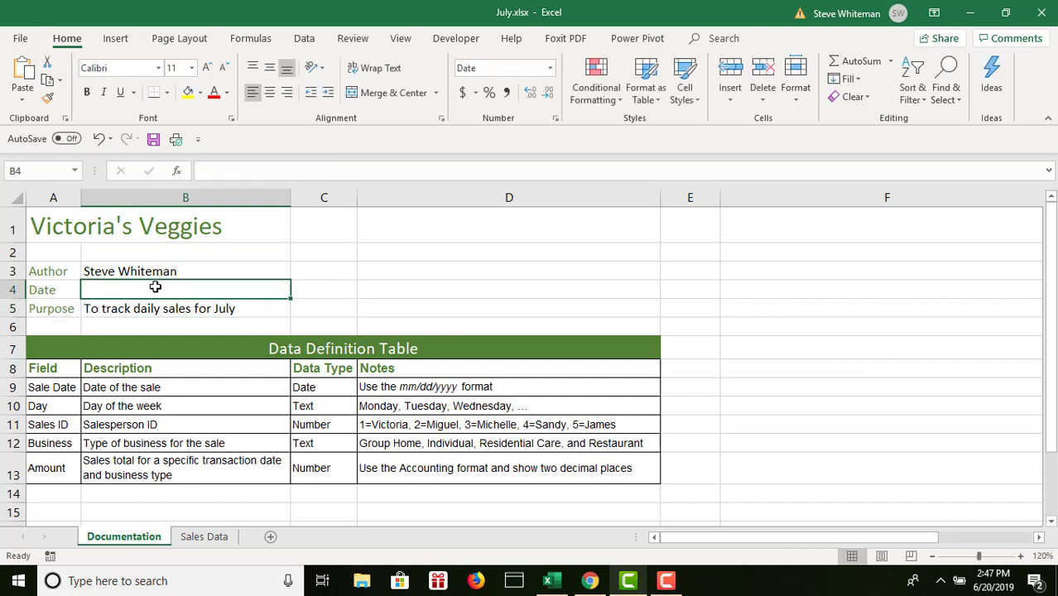
text(06/)
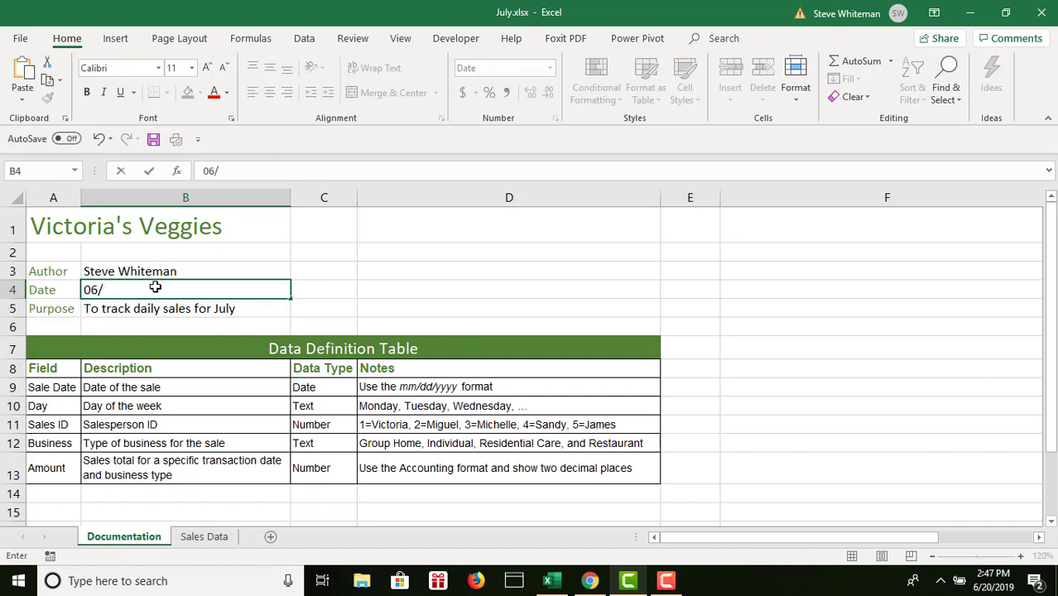
text(20/2019)
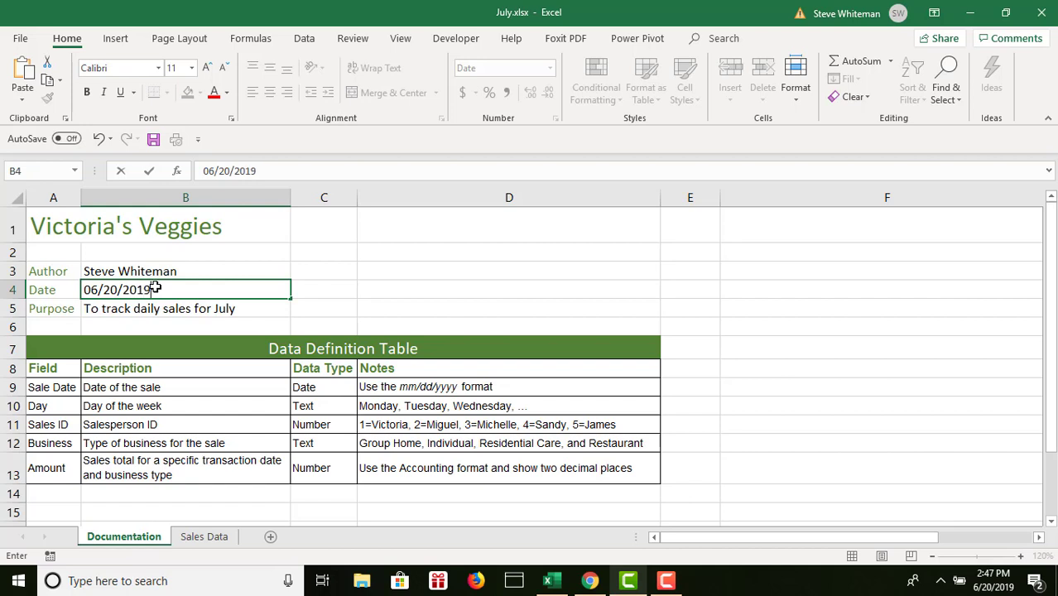
key(Return)
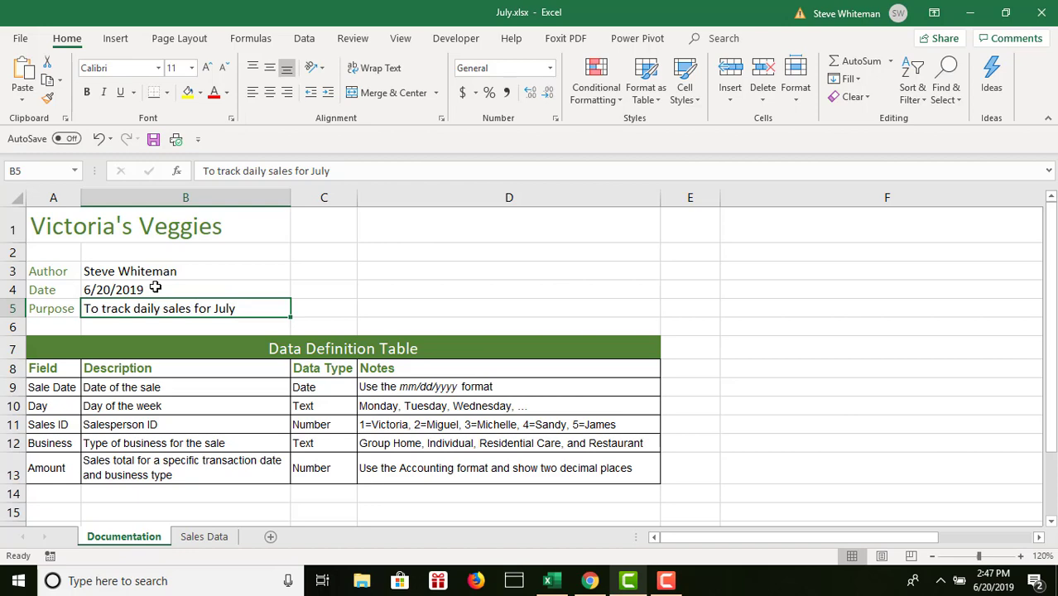
- Look through the records on the Sales Data sheet, moving down the Sale Date column and back up
click(204, 536)
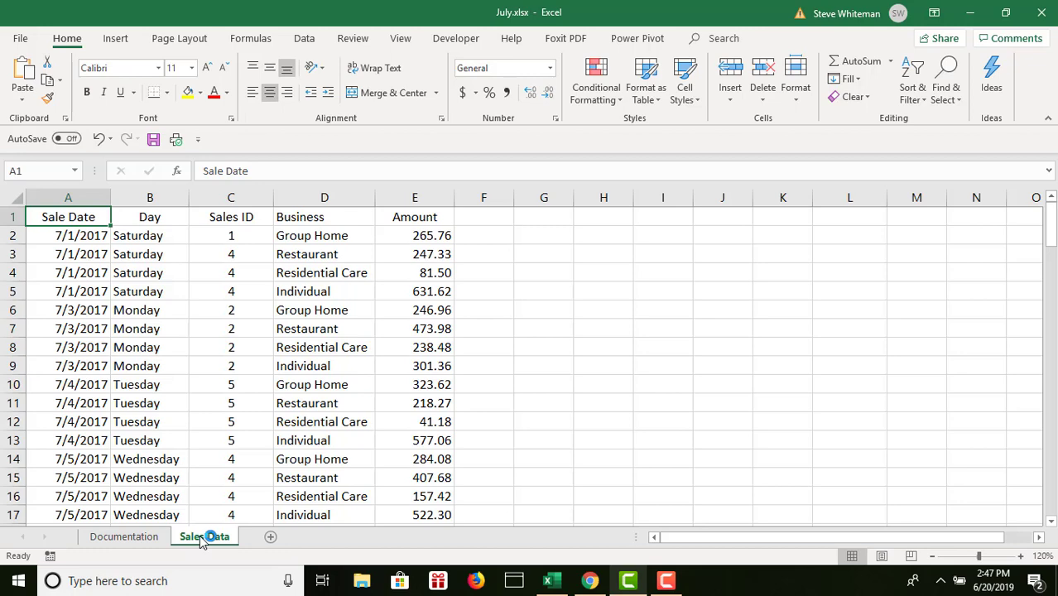
key(Down)
key(Down)
key(Down)
key(Down)
key(Down)
key(Down)
key(Down)
key(Down)
key(Down)
key(Down)
key(Down)
key(Down)
key(Down)
key(Down)
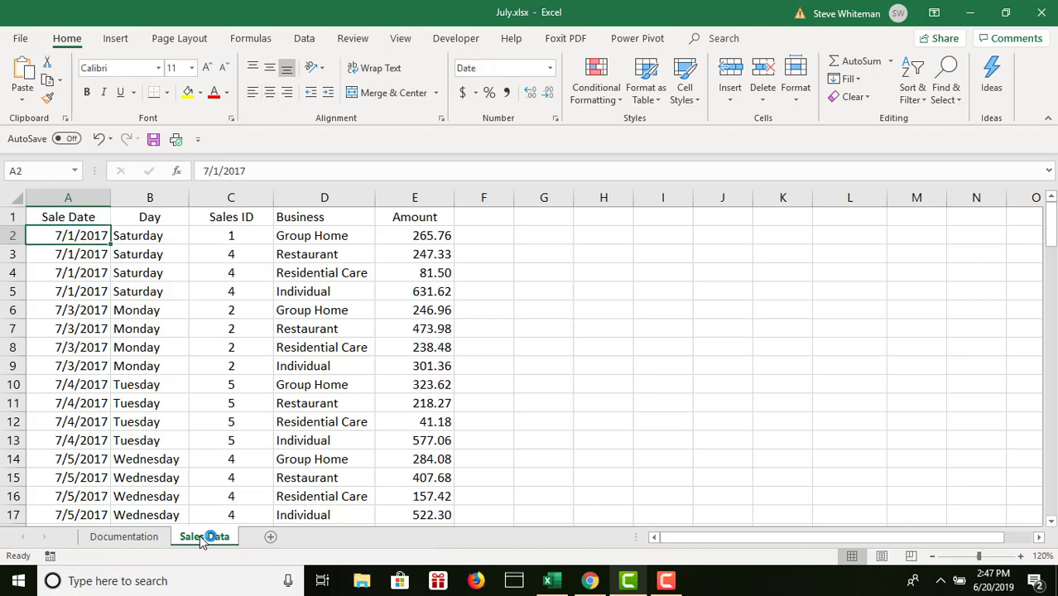
key(Down)
key(Down)
key(Down)
key(Down)
key(Down)
key(Down)
key(Down)
key(Down)
key(Down)
key(Down)
key(Down)
key(Down)
key(Down)
key(Down)
key(Down)
key(Down)
key(Down)
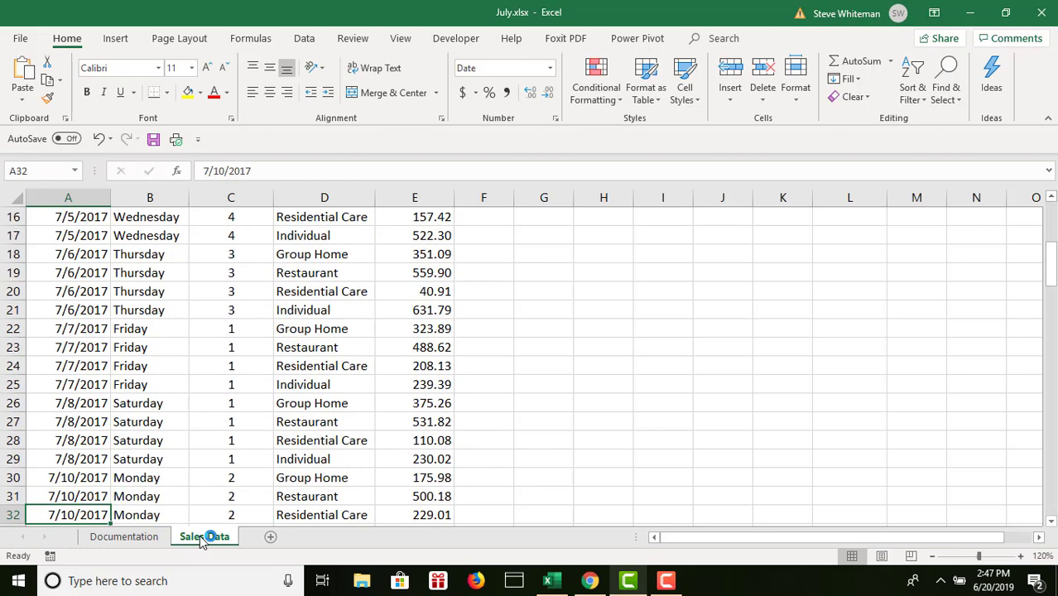
key(Up)
key(Up)
key(Up)
key(Up)
key(Up)
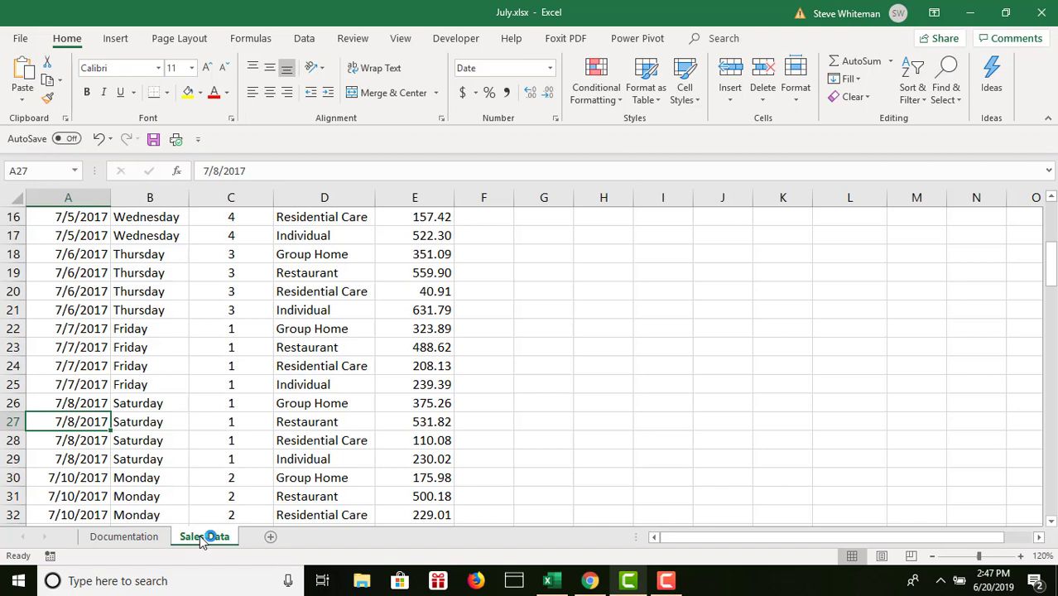
key(Up)
key(Up)
key(Up)
key(Up)
key(Up)
key(Up)
key(Up)
key(Up)
key(Up)
key(Up)
key(Up)
key(Up)
key(Up)
key(Up)
key(Up)
key(Up)
key(Up)
key(Up)
key(Up)
key(Up)
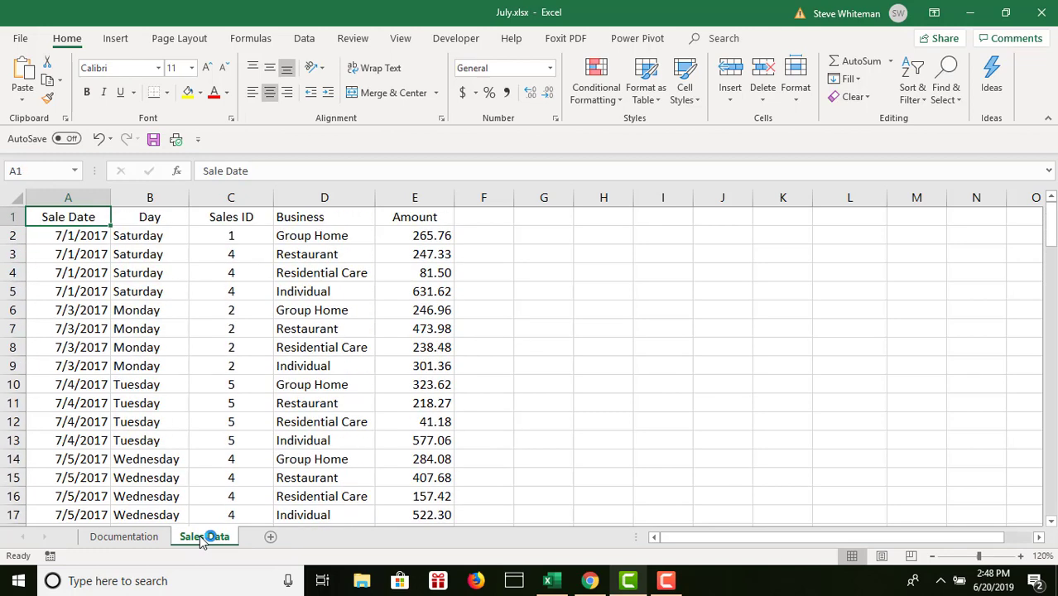
key(Down)
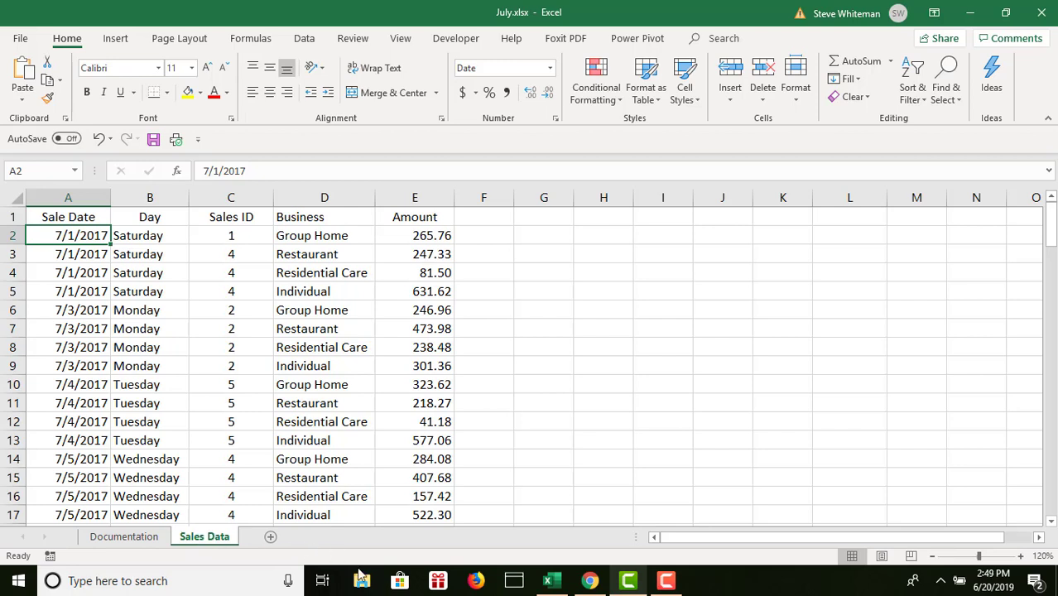
- Freeze the panes at cell A2 of the Sales Data sheet to keep the header row in view
click(320, 273)
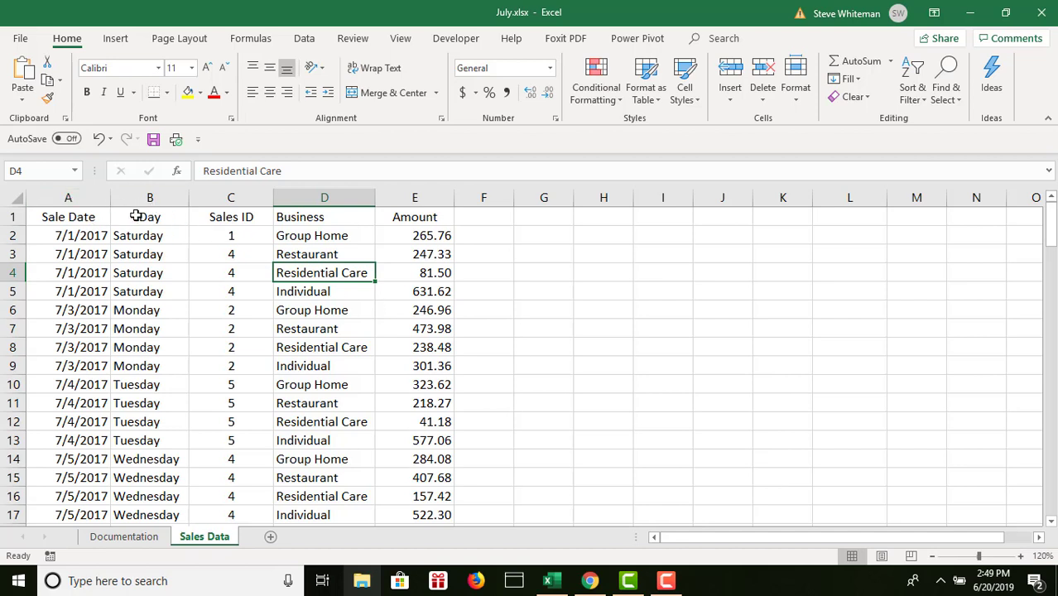
click(54, 236)
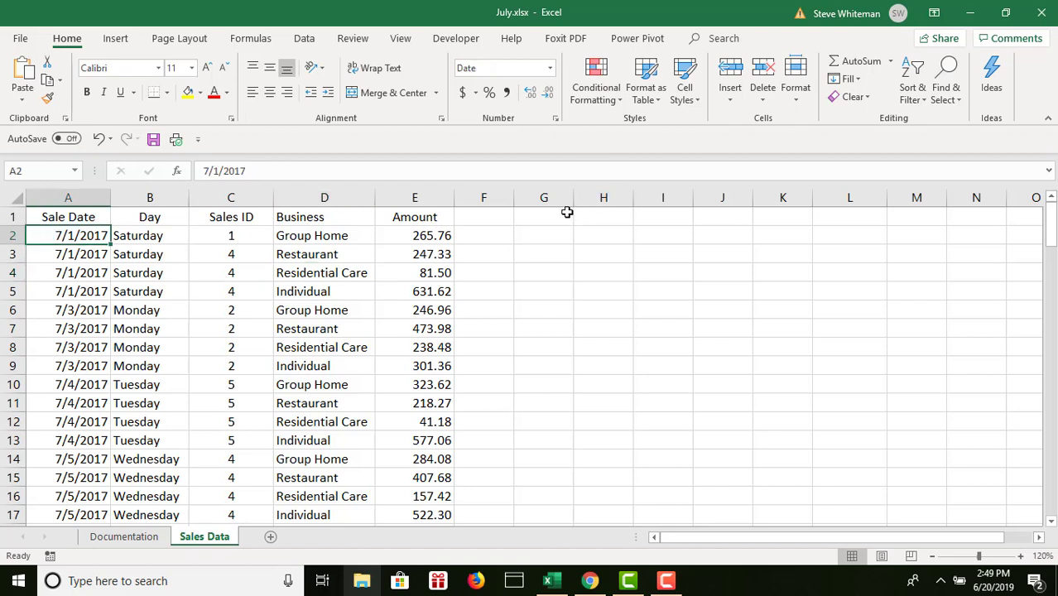
click(404, 40)
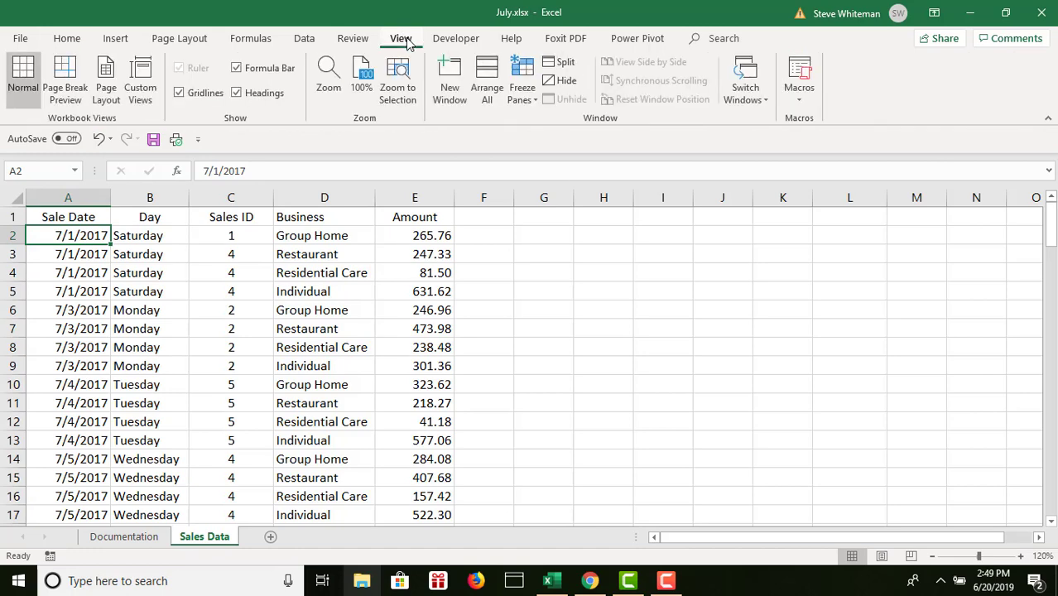
click(523, 86)
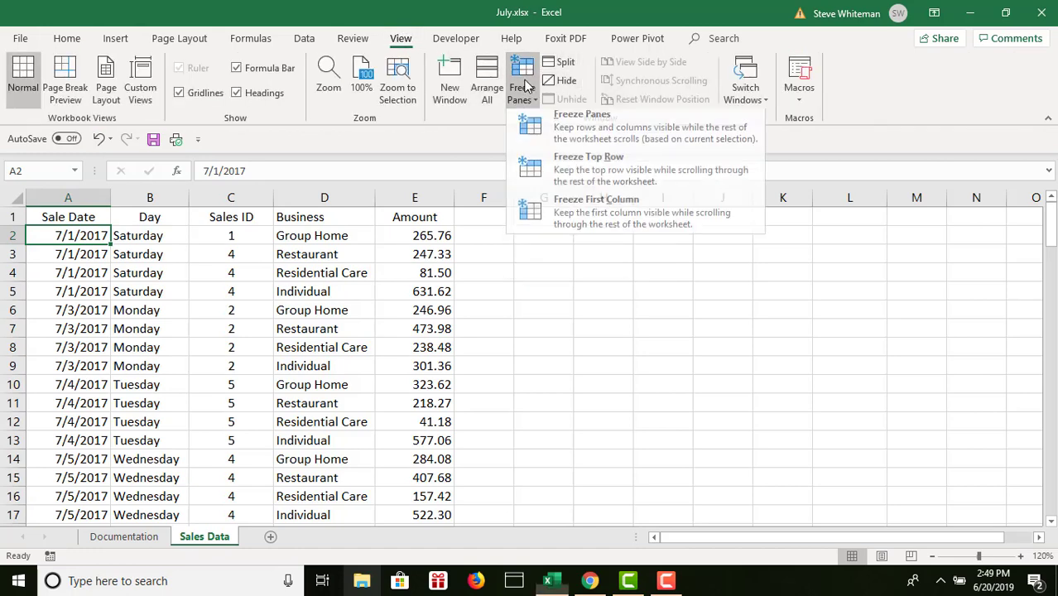
click(539, 125)
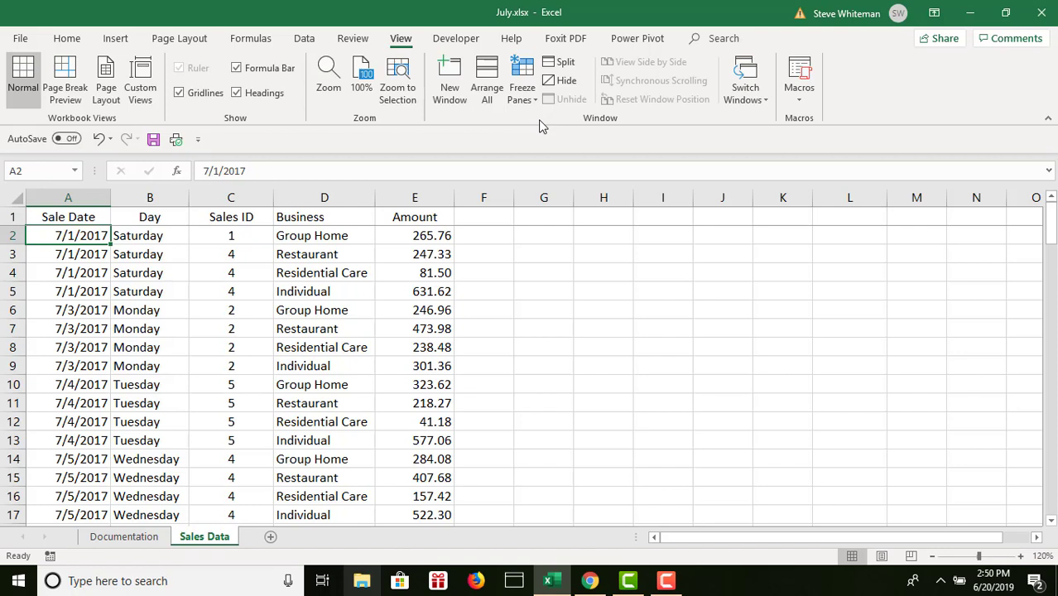
- Move down and back up through the Sales Data records to check the frozen header row
key(Down)
key(Down)
key(Down)
key(Down)
key(Down)
key(Down)
key(Down)
key(Down)
key(Down)
key(Down)
key(Down)
key(Down)
key(Down)
key(Down)
key(Down)
key(Down)
key(Down)
key(Down)
key(Down)
key(Down)
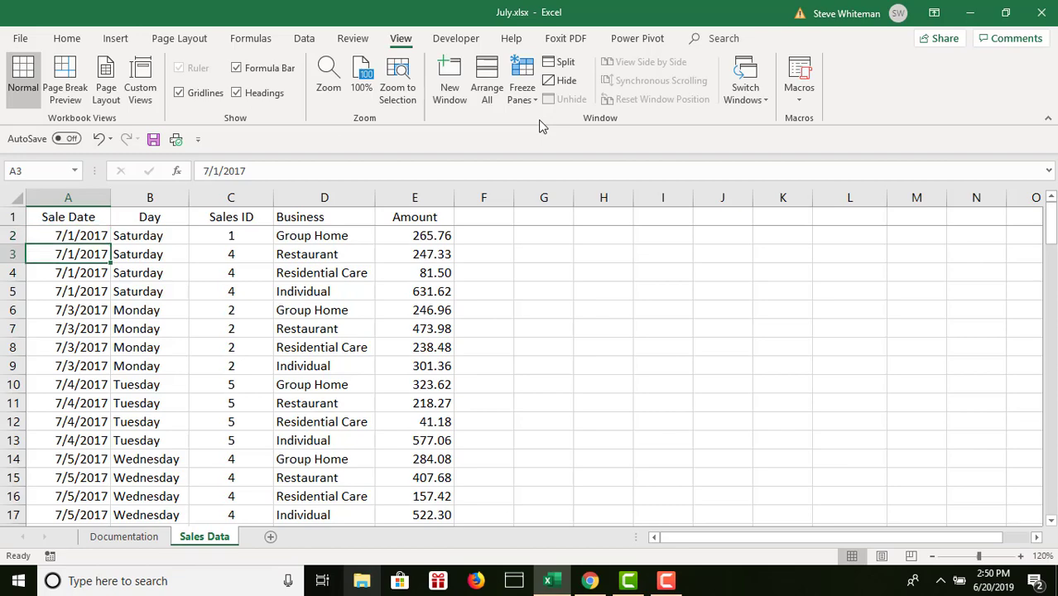
key(Down)
key(Down)
key(Down)
key(Down)
key(Down)
key(Down)
key(Down)
key(Down)
key(Down)
key(Down)
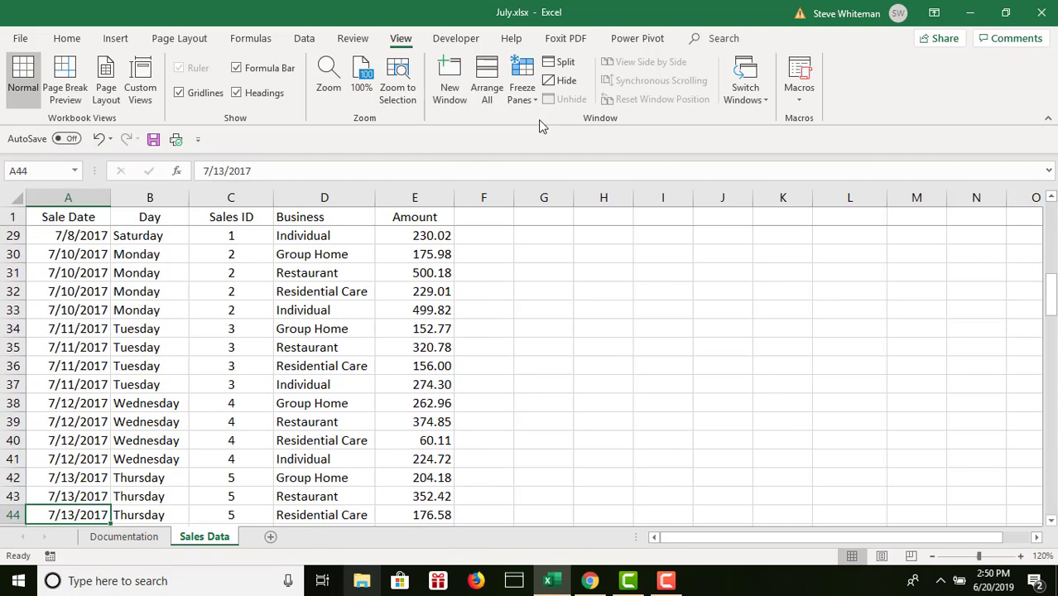
key(Up)
key(Up)
key(Up)
key(Up)
key(Up)
key(Up)
key(Up)
key(Up)
key(Up)
key(Up)
key(Up)
key(Up)
key(Up)
key(Up)
key(Up)
key(Up)
key(Up)
key(Up)
key(Up)
key(Up)
key(Up)
key(Up)
key(Up)
key(Up)
key(Up)
key(Up)
key(Up)
key(Up)
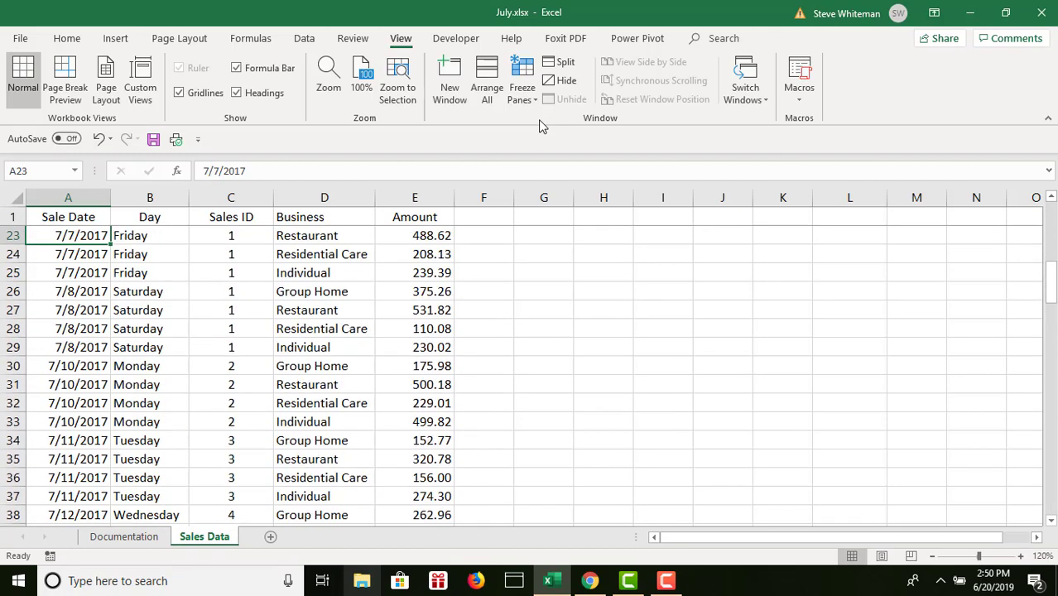
key(Down)
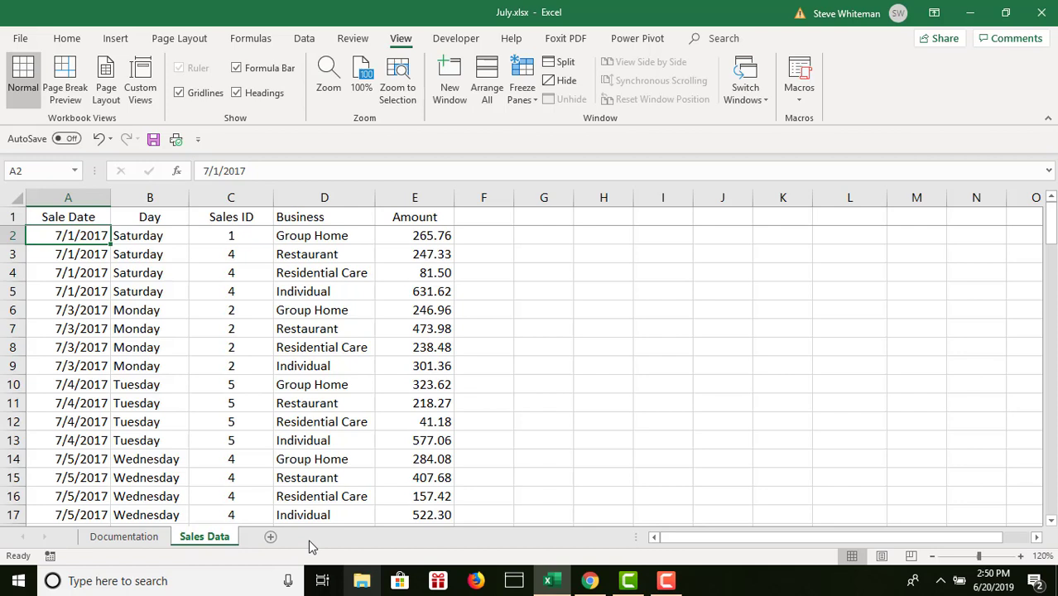
- Create a copy of the Sales Data sheet at the end of the July.xlsx workbook
right_click(212, 542)
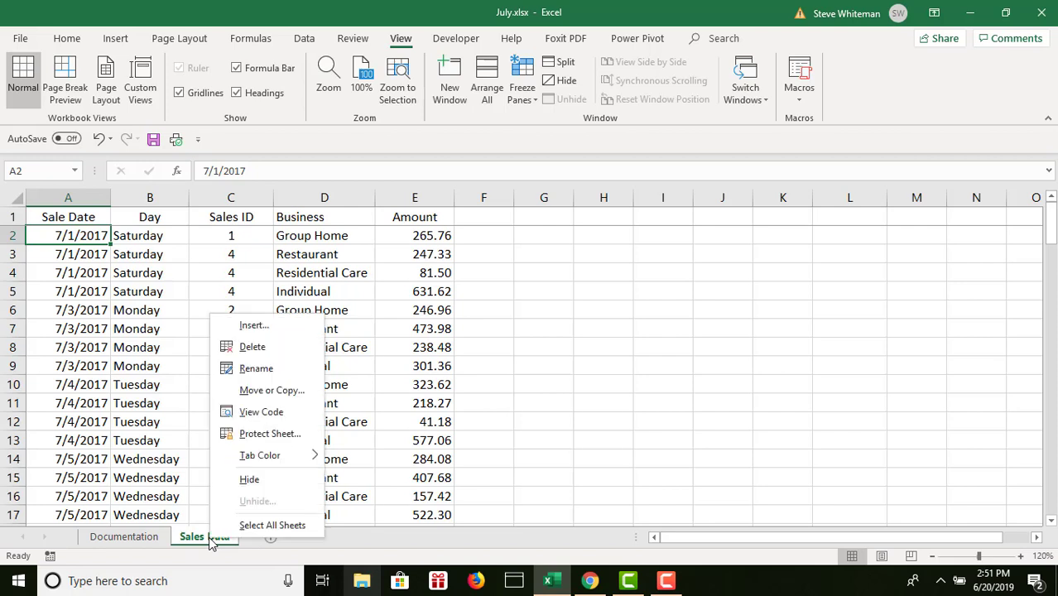
click(271, 391)
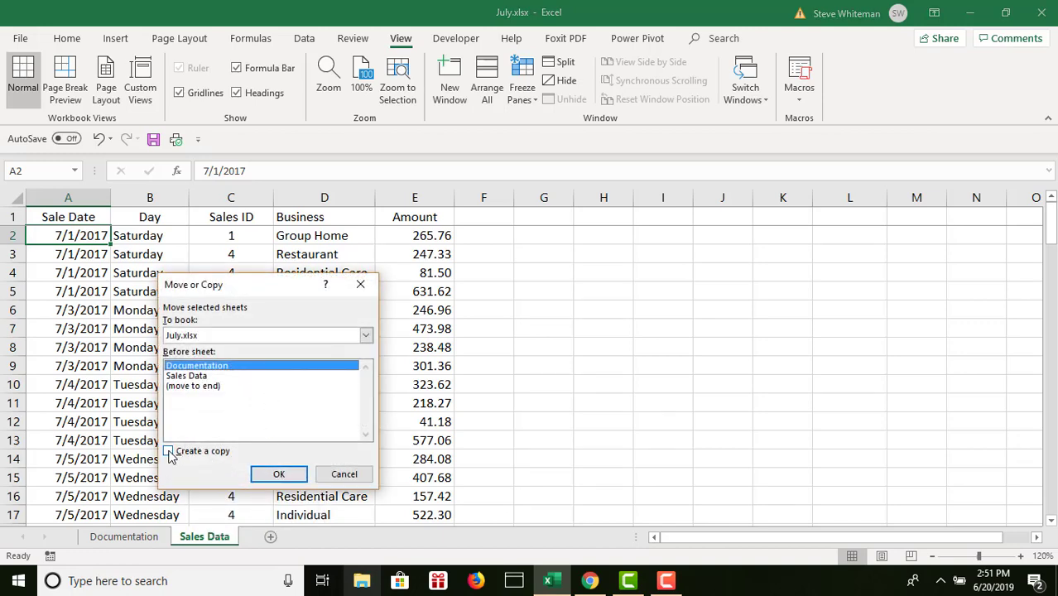
click(170, 454)
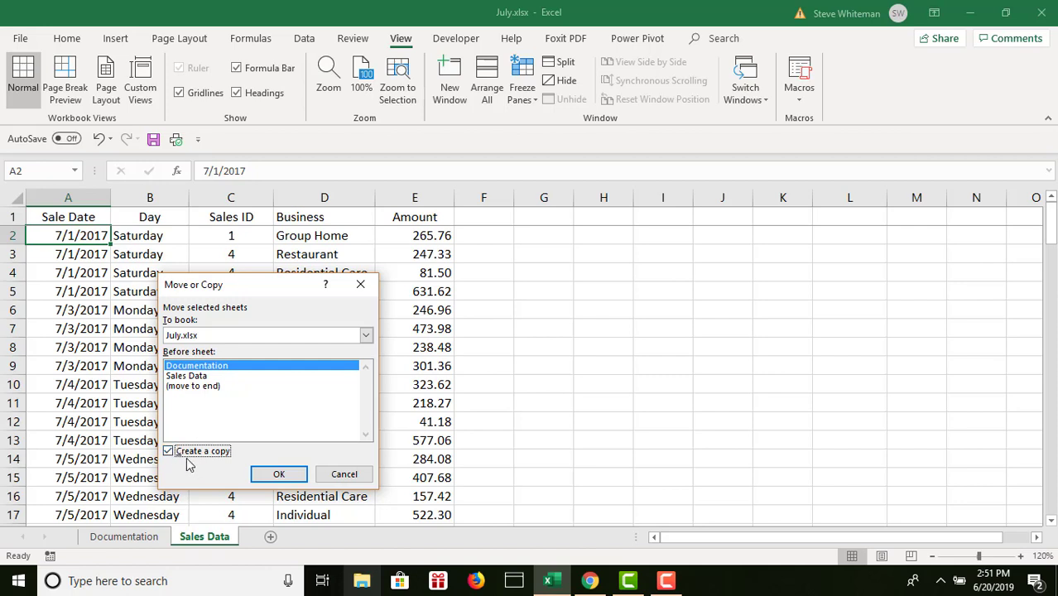
click(187, 387)
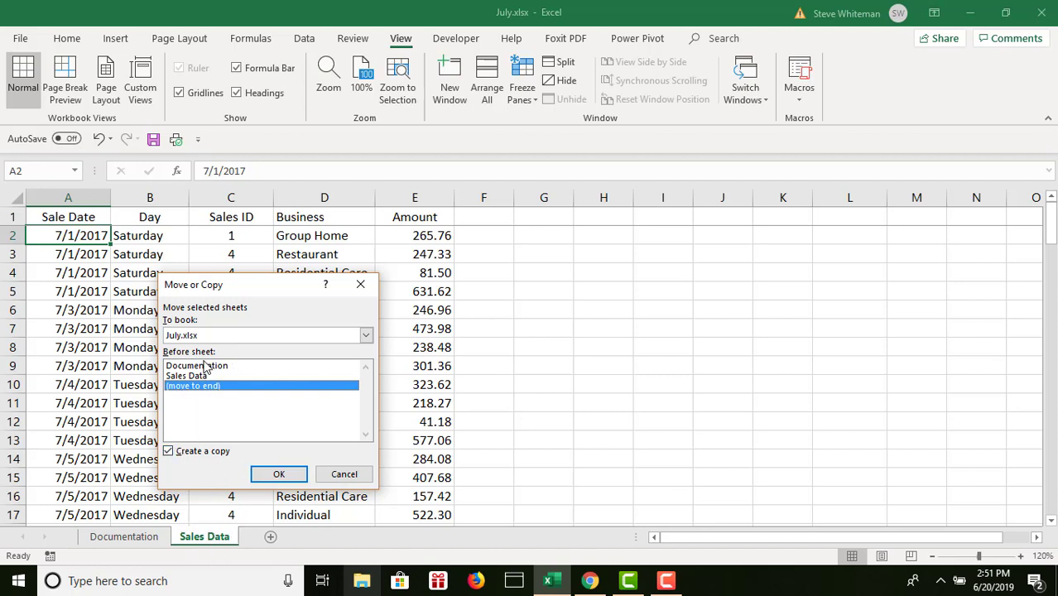
click(285, 474)
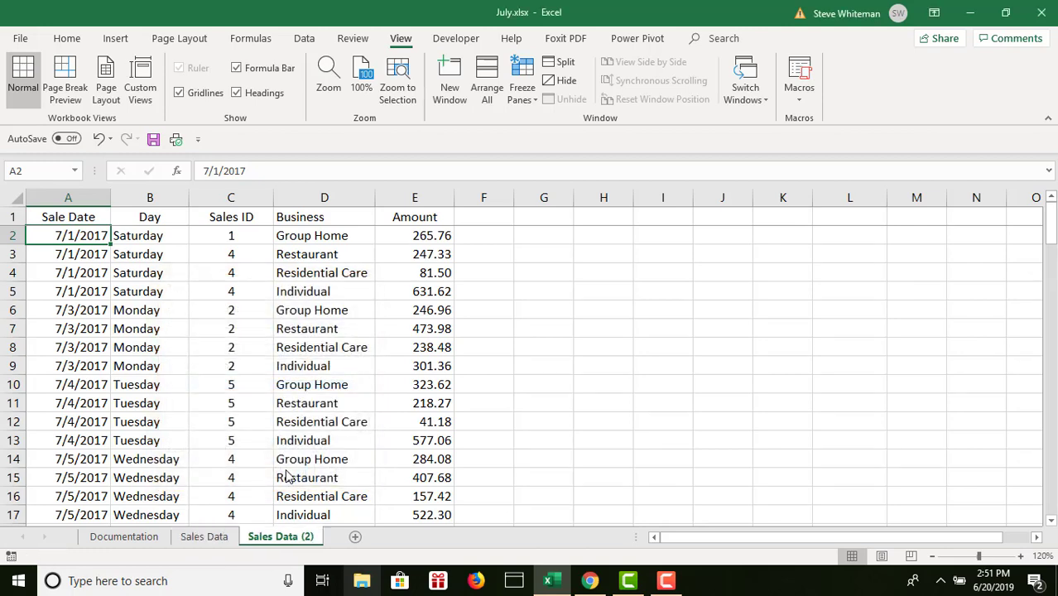
- Rename the copied Sales Data sheet as July Data
double_click(285, 538)
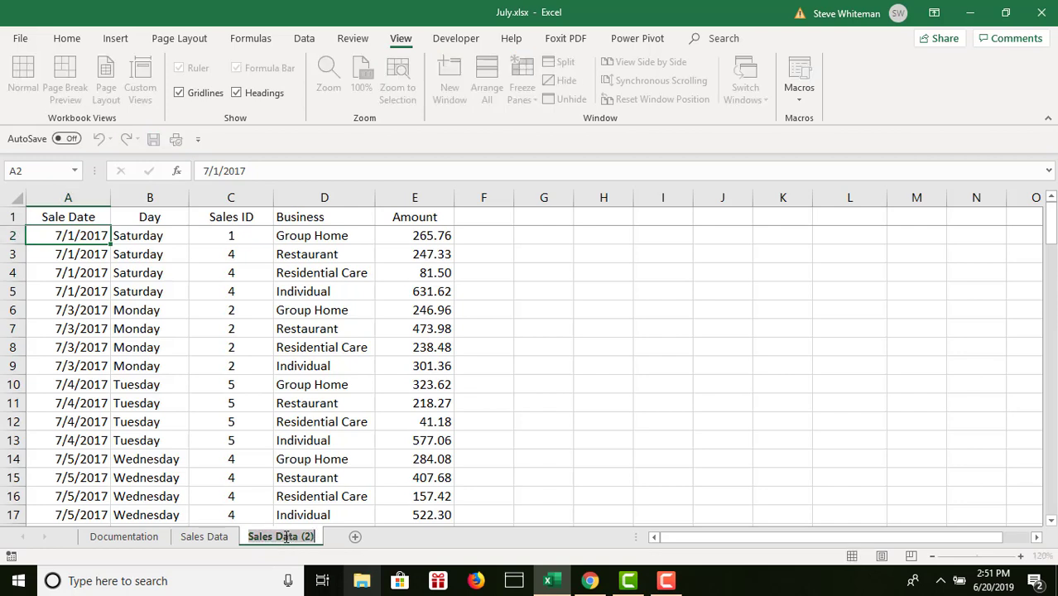
text(JUly)
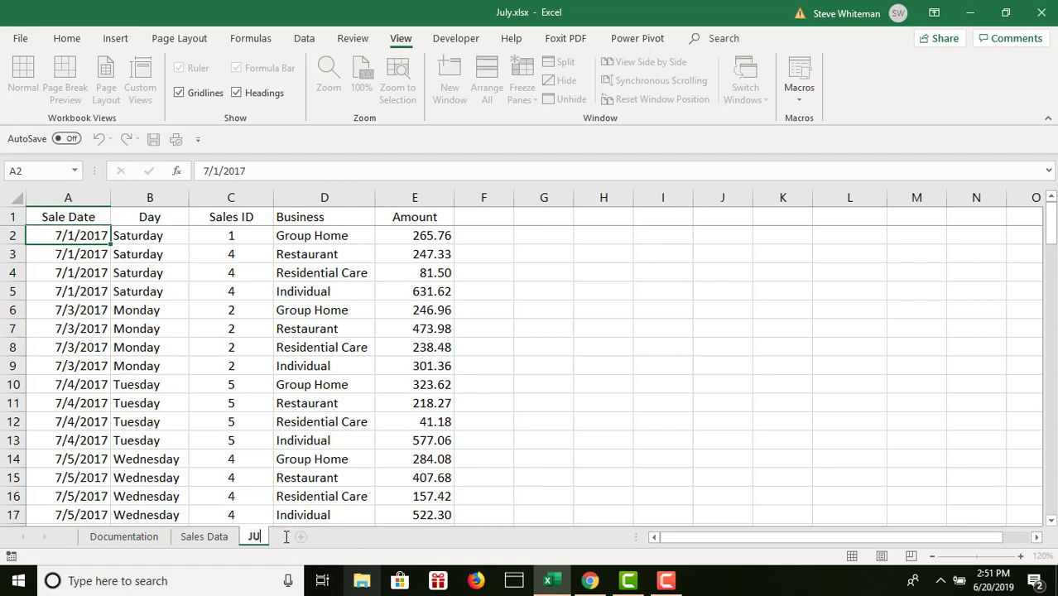
key(BackSpace)
key(BackSpace)
key(BackSpace)
text(uly Data)
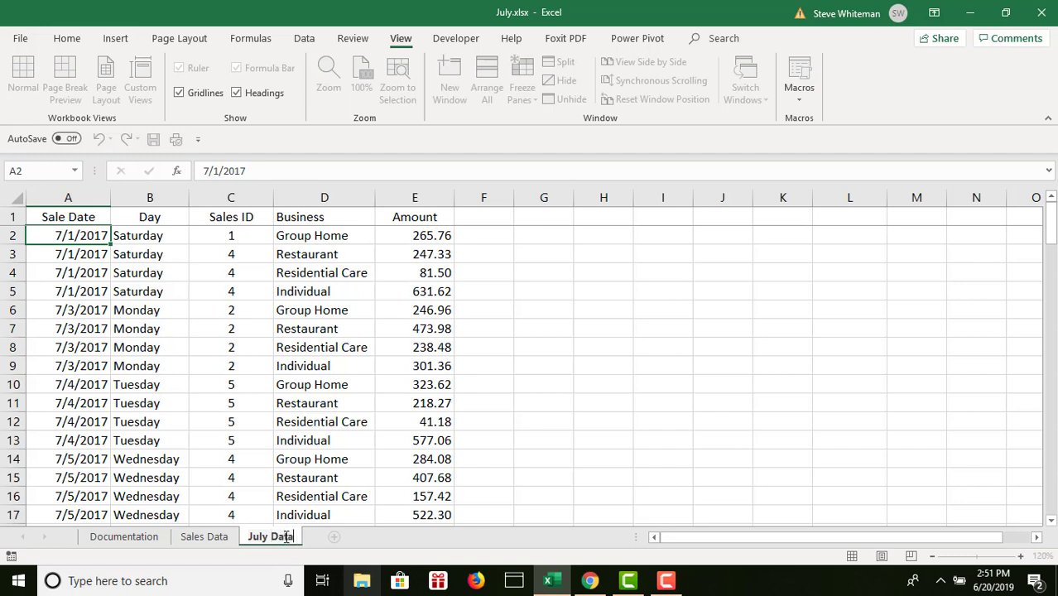
key(Return)
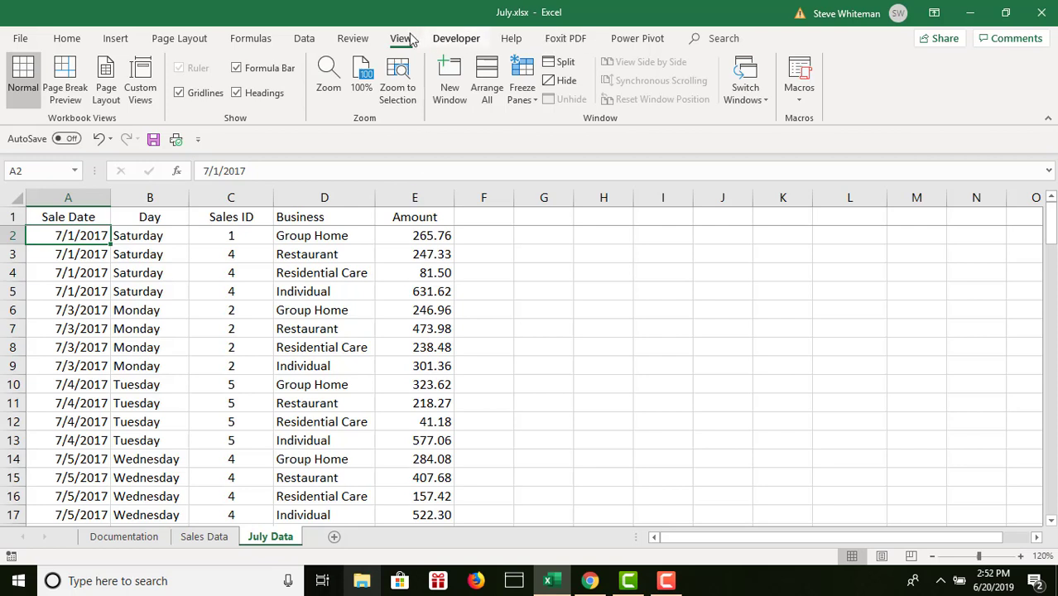
- Unfreeze the panes on the July Data sheet
click(525, 74)
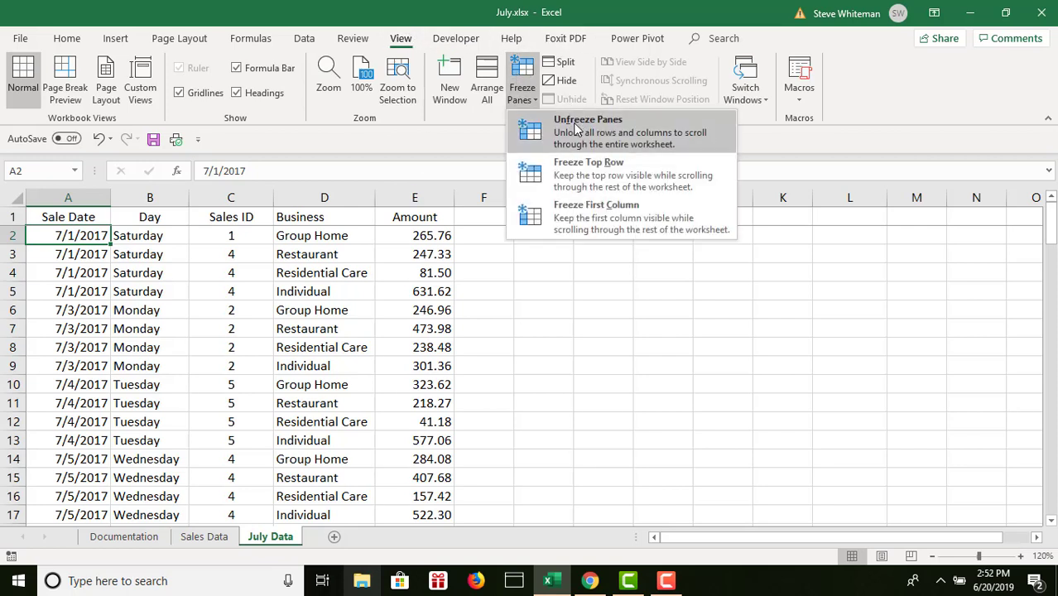
click(576, 129)
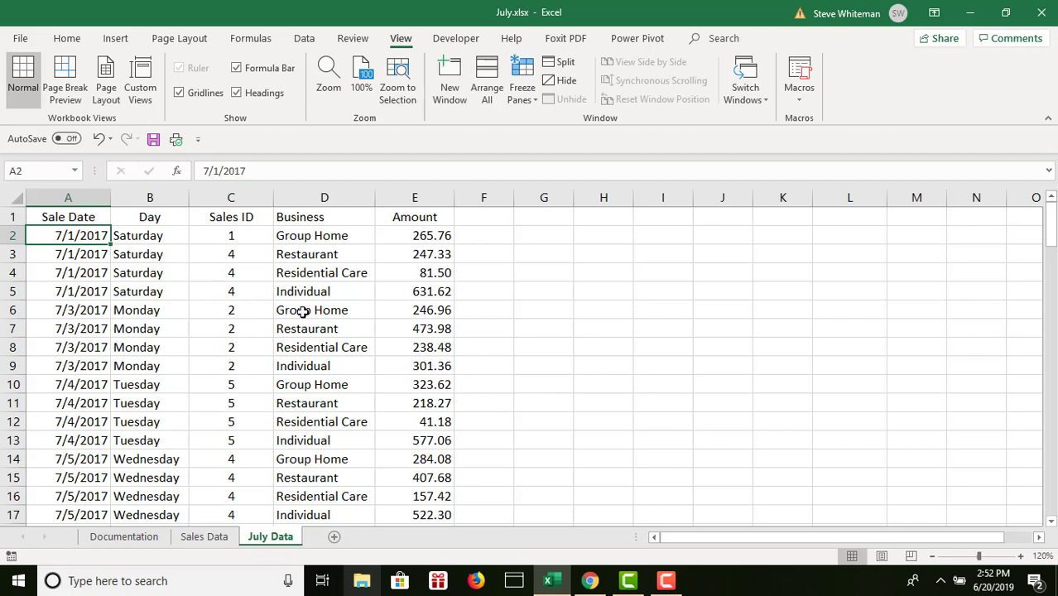
click(324, 331)
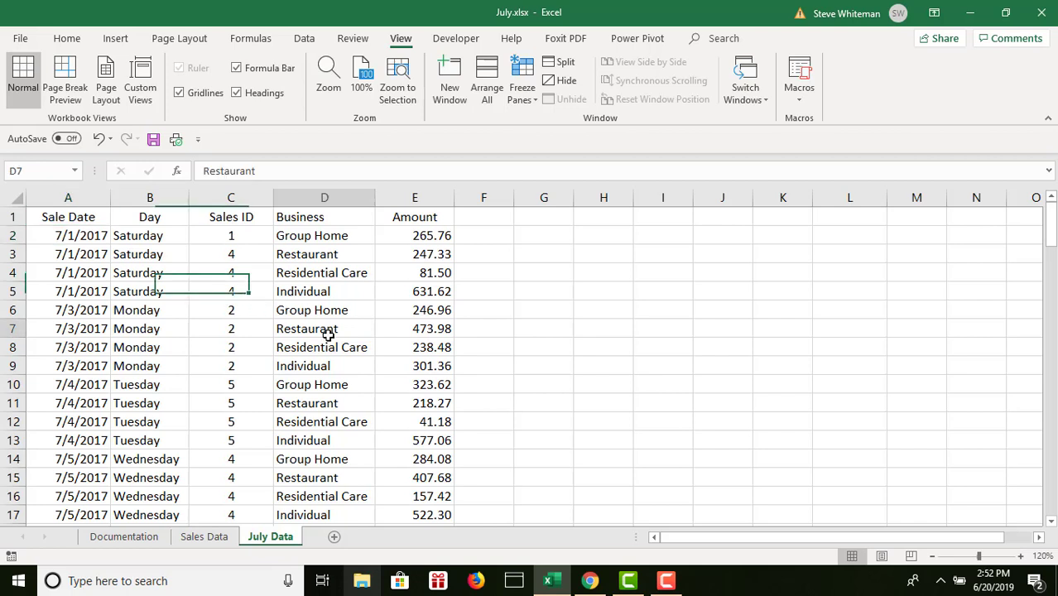
click(147, 329)
click(123, 384)
click(345, 435)
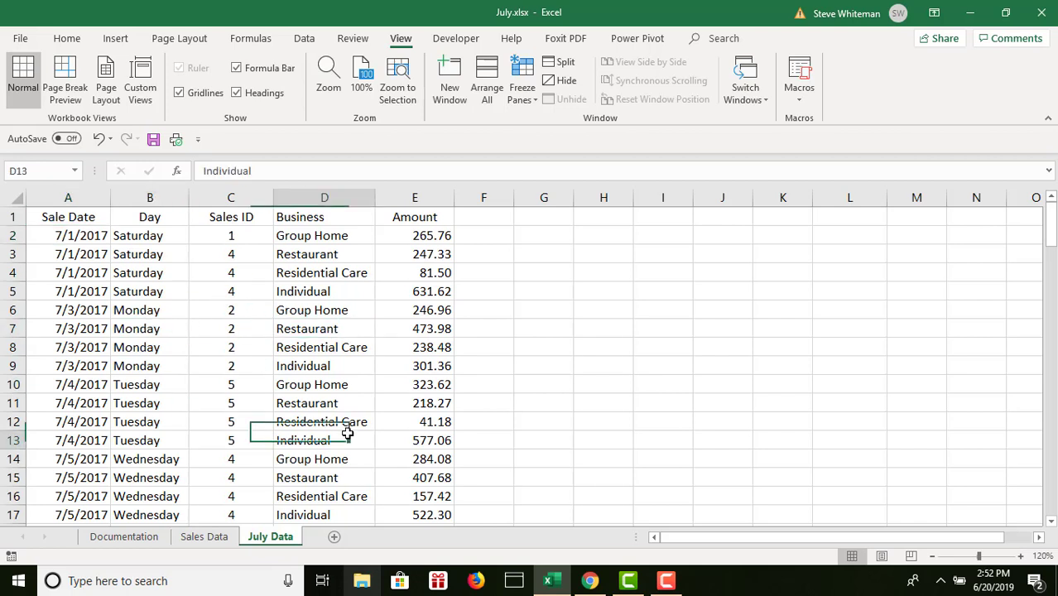
- Convert the July Data range A1:E106 into a table with headers
click(86, 273)
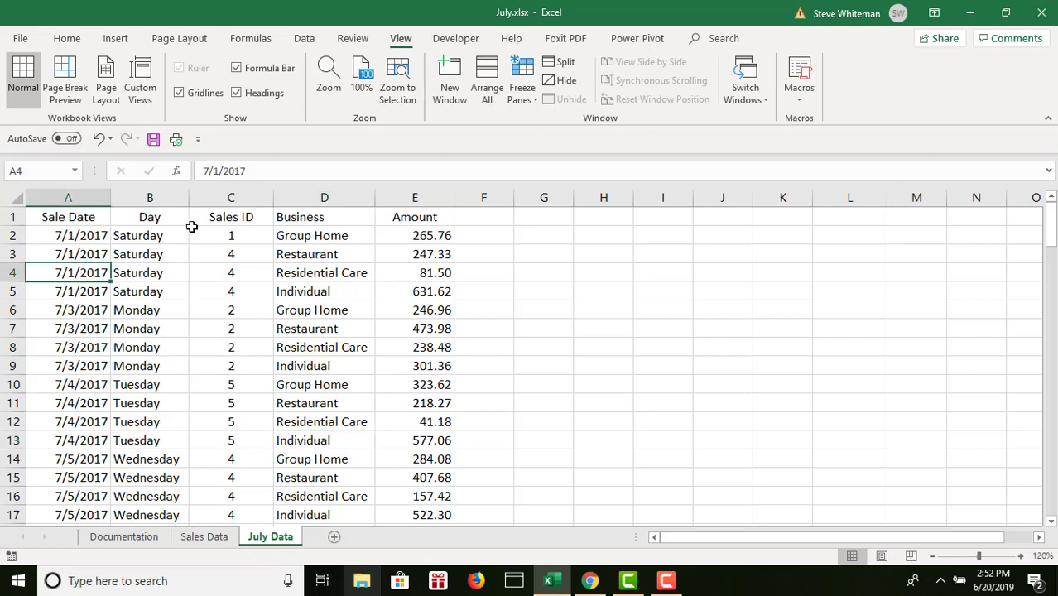
click(116, 39)
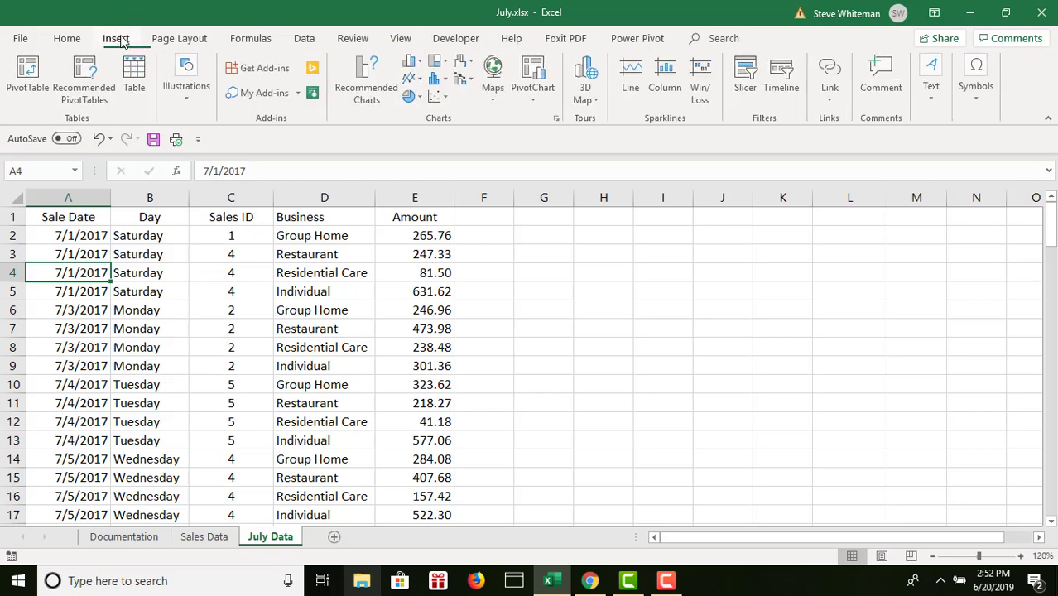
click(136, 75)
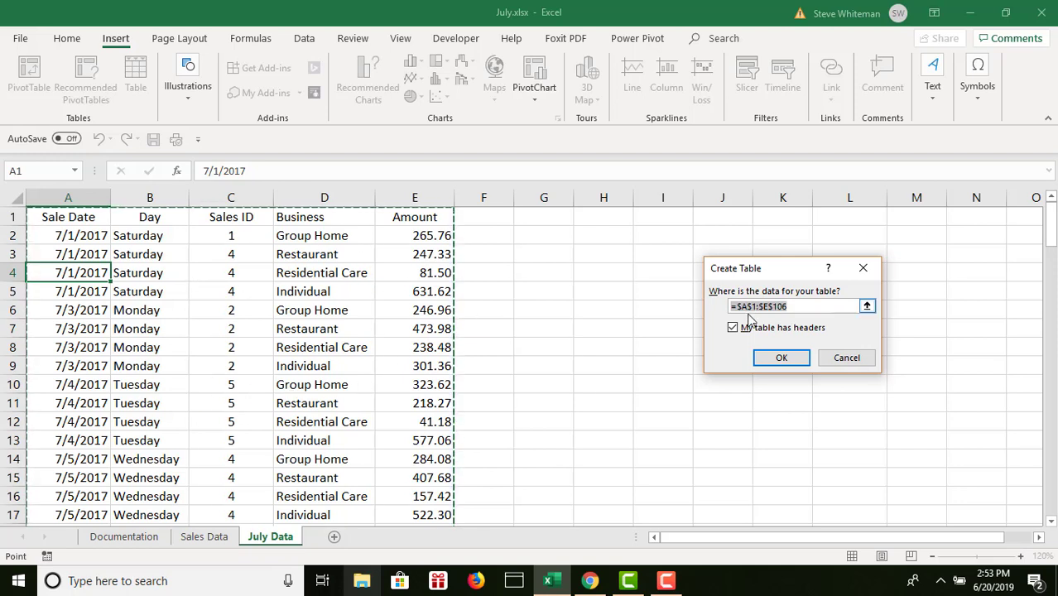
click(787, 359)
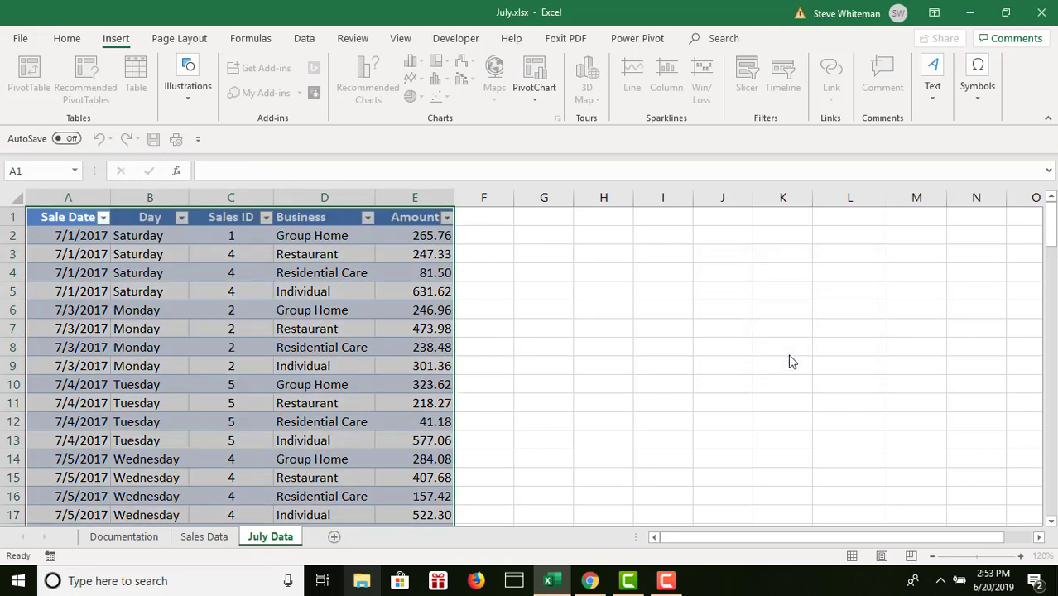
click(164, 359)
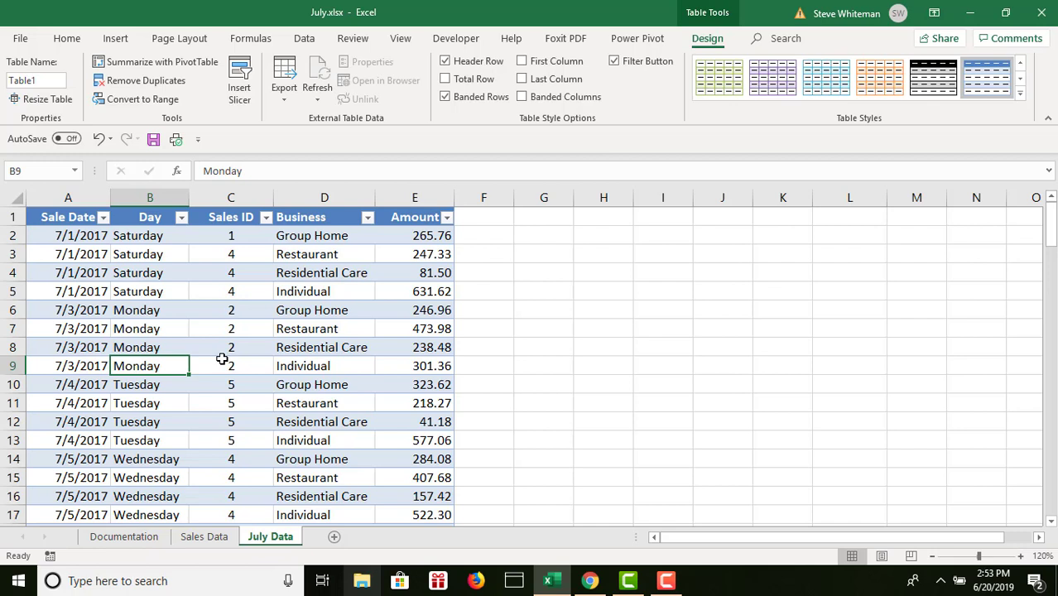
click(260, 315)
click(143, 307)
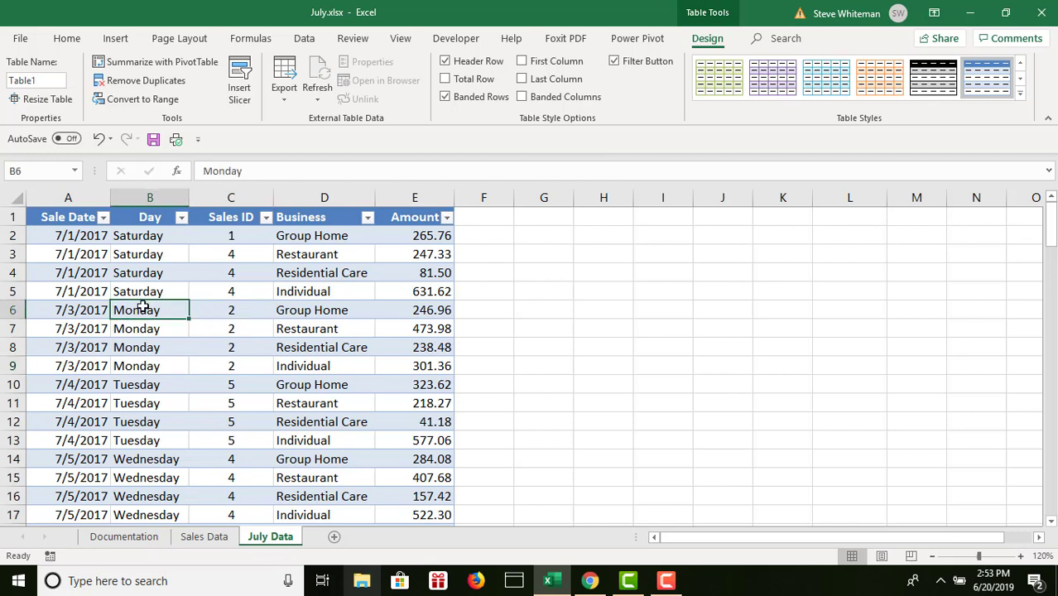
click(344, 309)
click(695, 283)
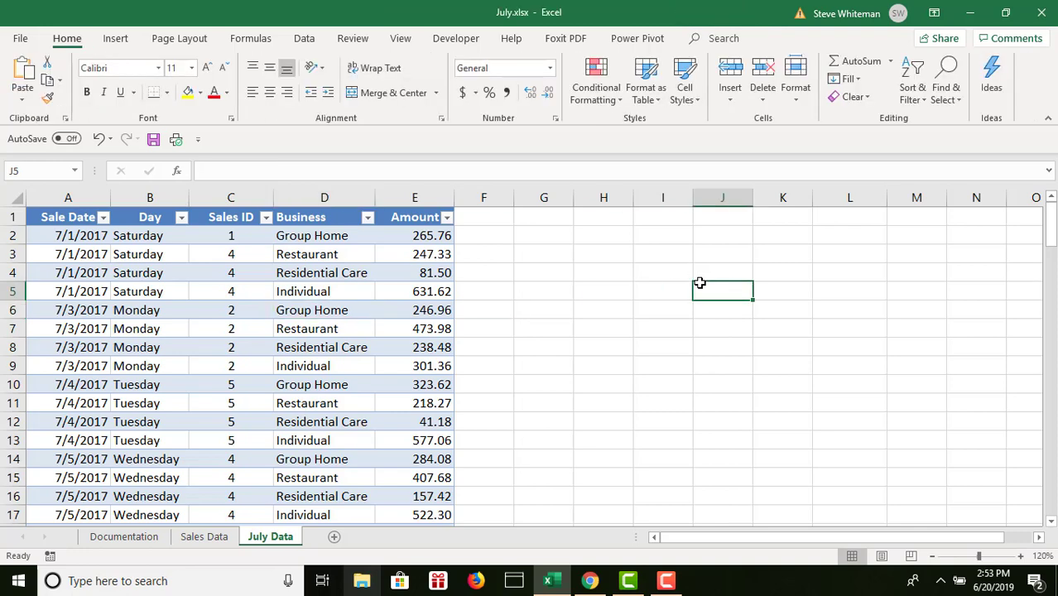
- Apply the Olive Green, Table Style Medium 4 style to the July Data table
click(227, 330)
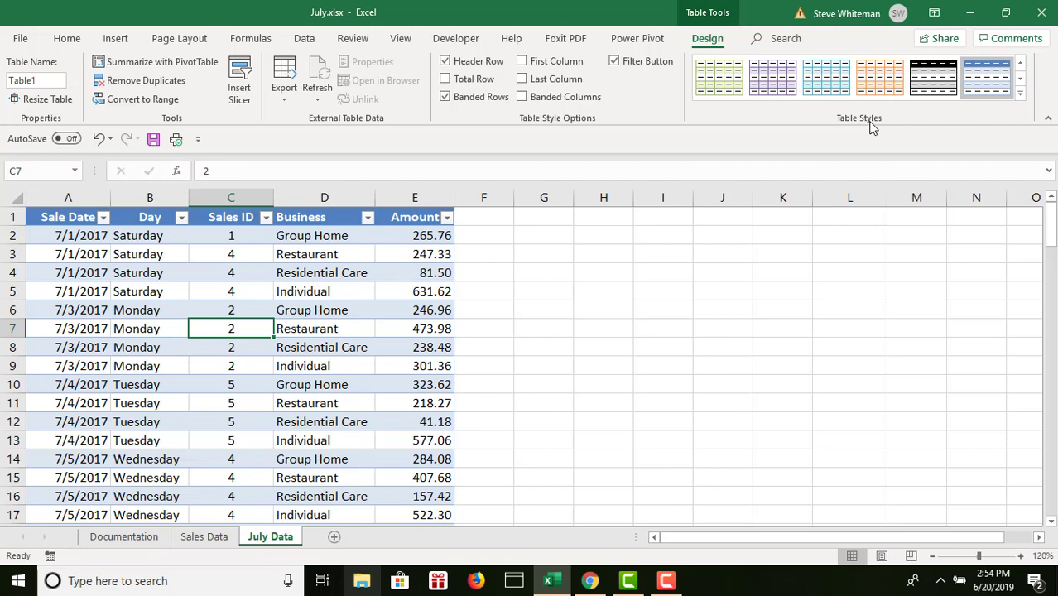
click(1020, 96)
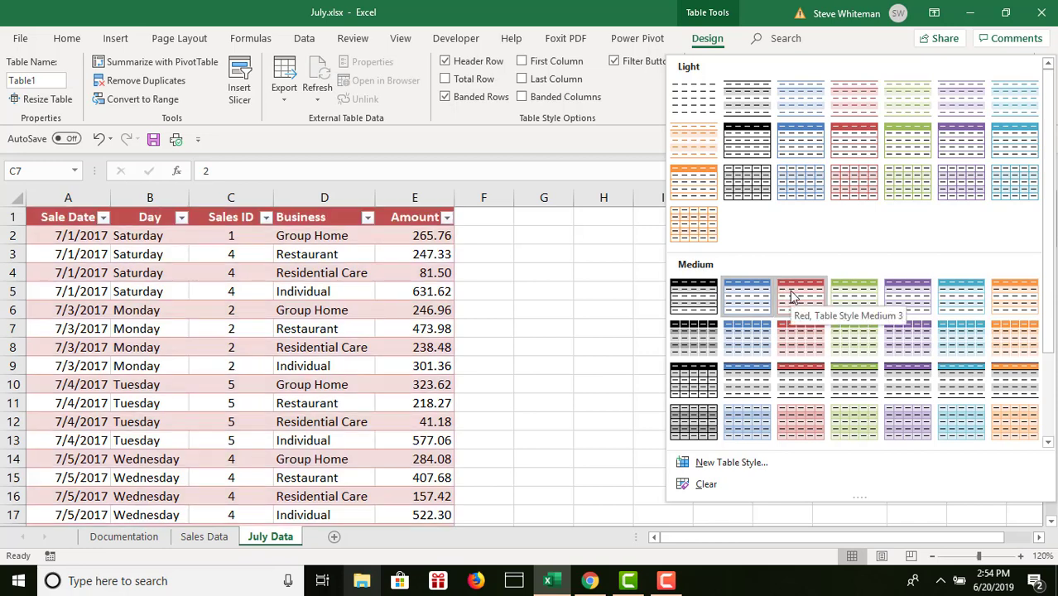
click(852, 301)
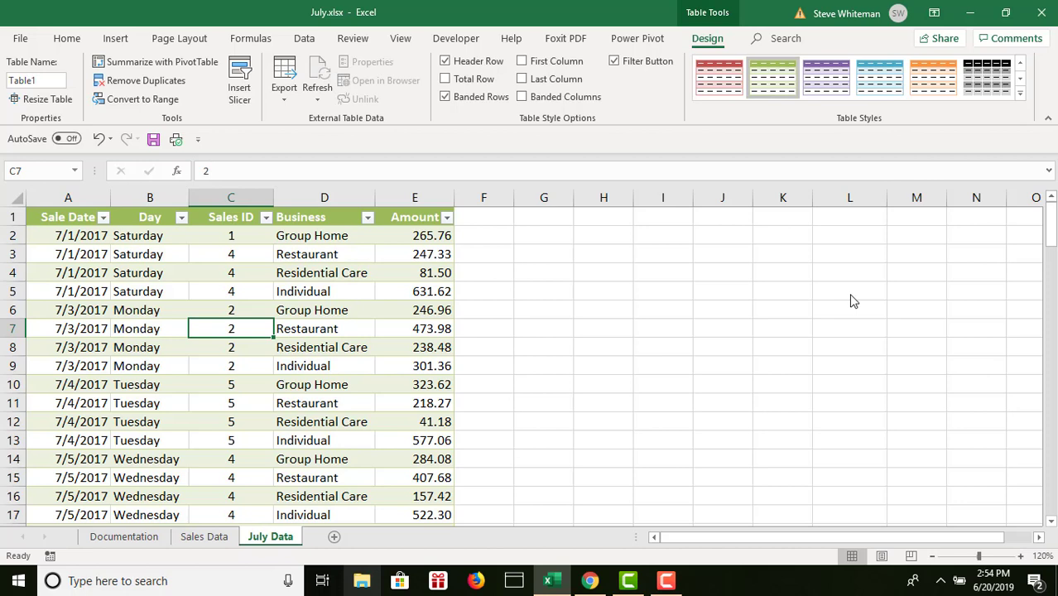
right_click(425, 191)
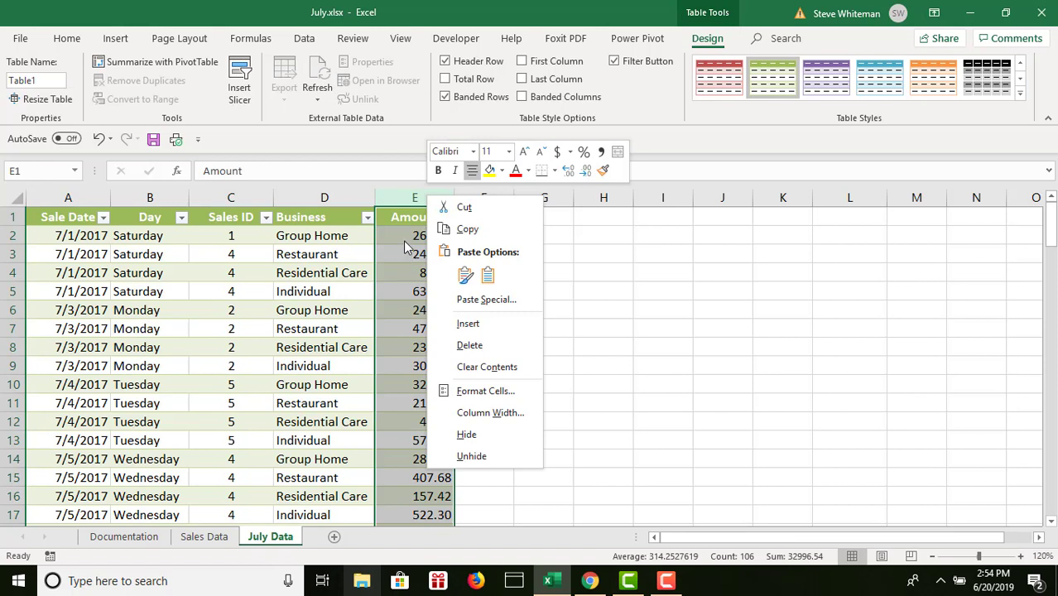
key(Escape)
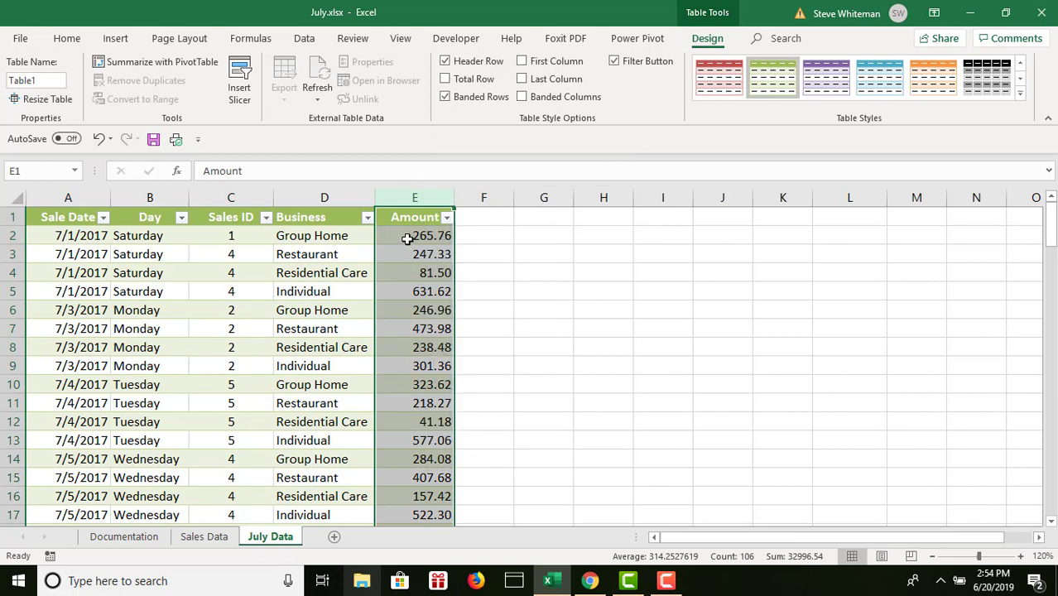
click(406, 237)
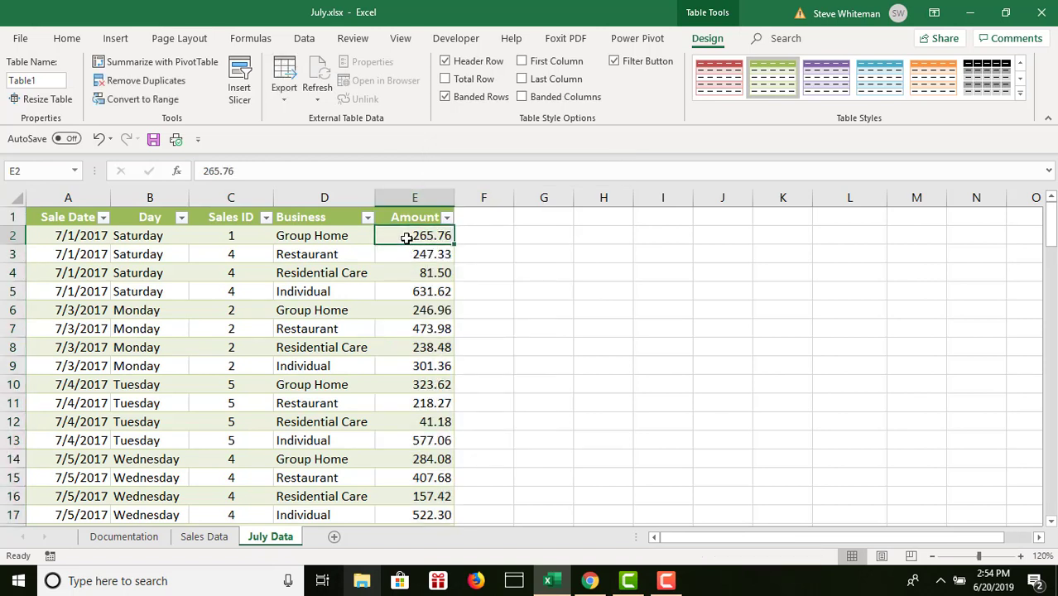
drag(407, 237, 424, 441)
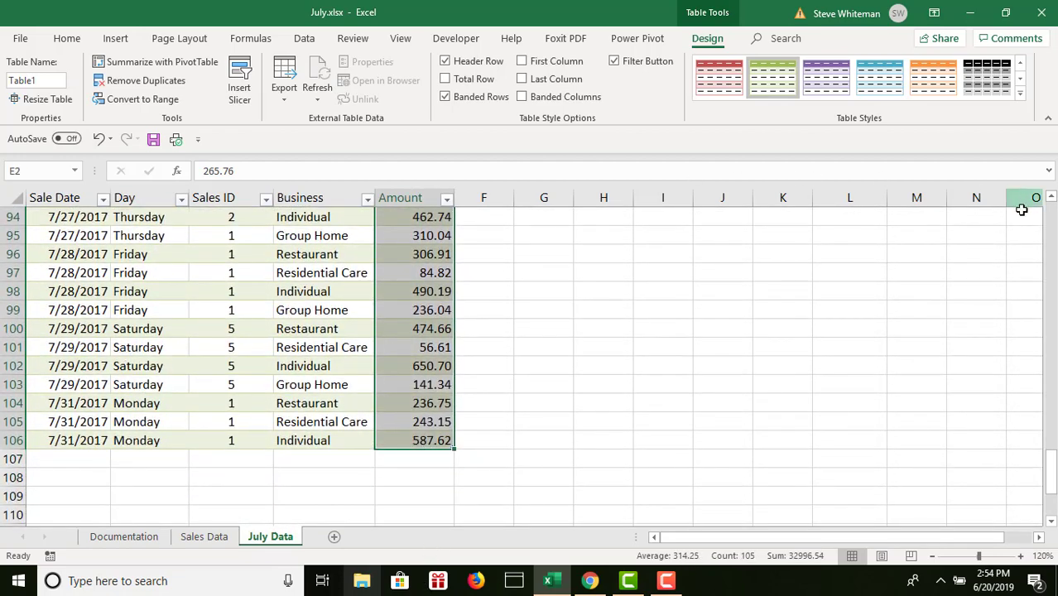
click(1053, 219)
click(1053, 218)
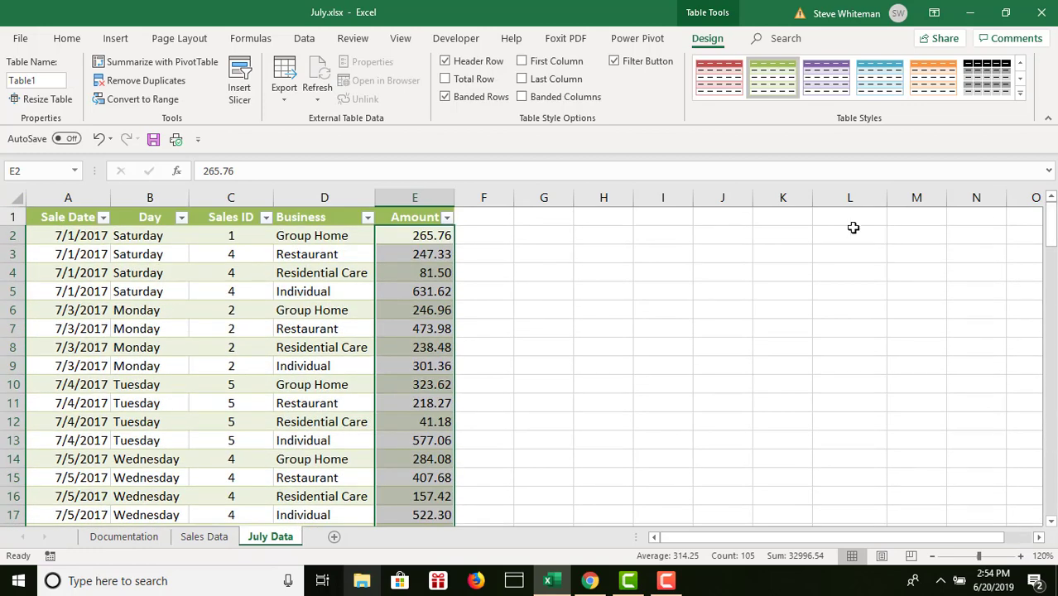
click(418, 236)
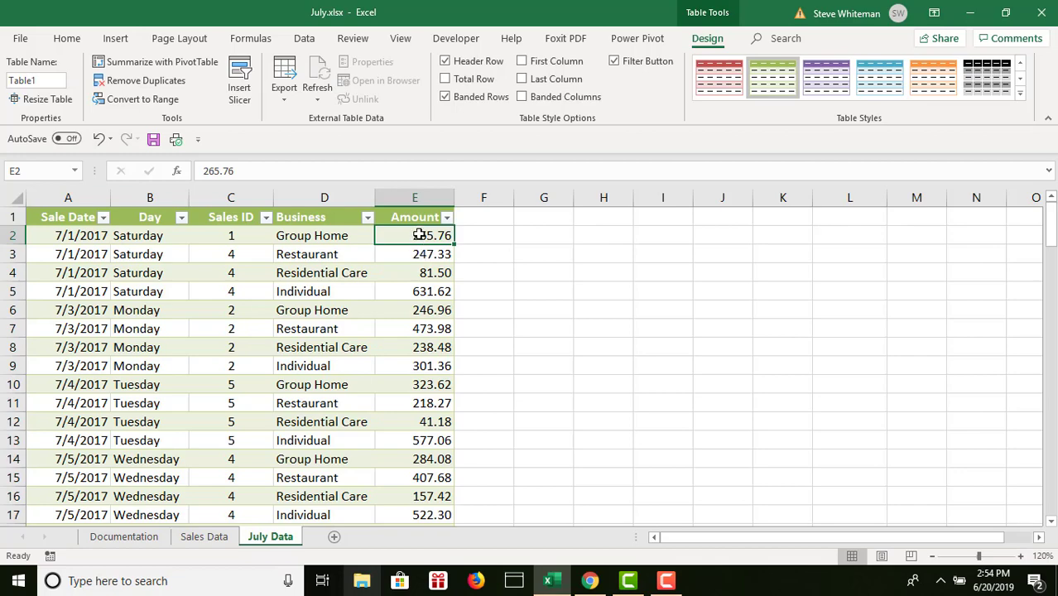
- Format all the Amount values in E2:E106 with the Accounting number format
drag(418, 236, 422, 419)
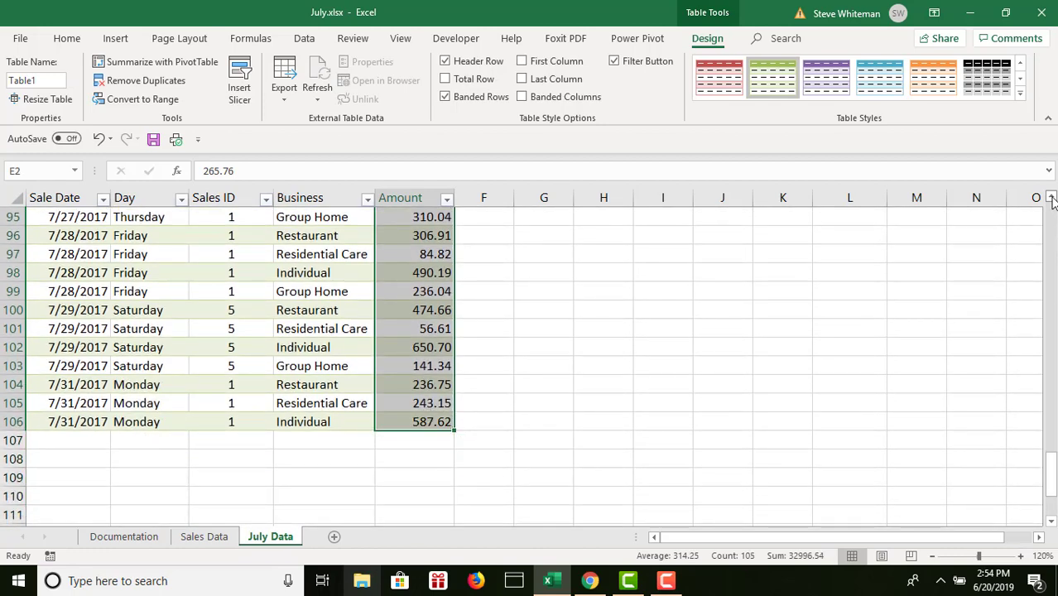
click(1051, 198)
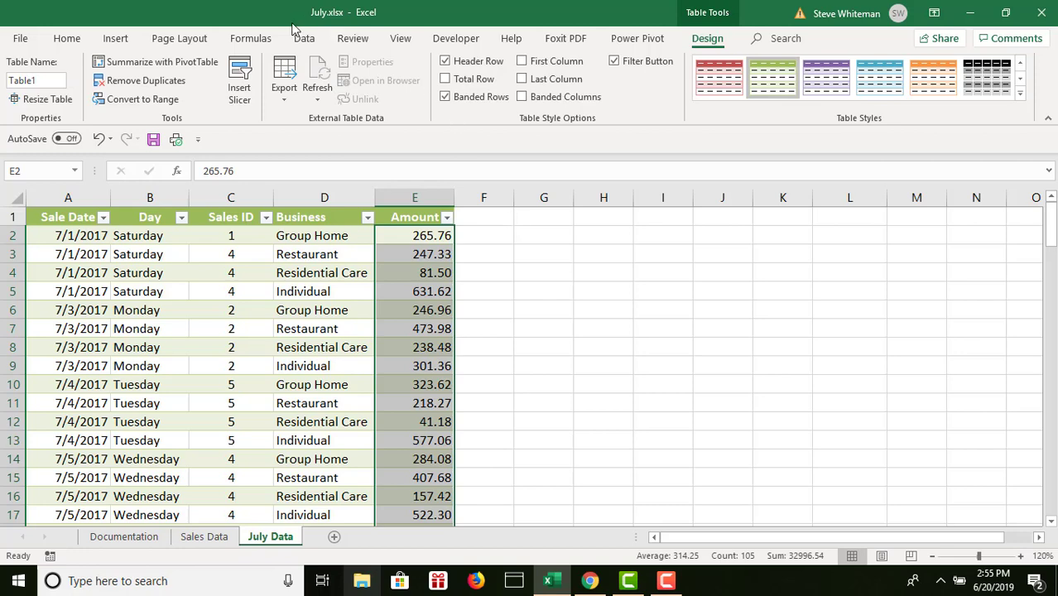
click(73, 38)
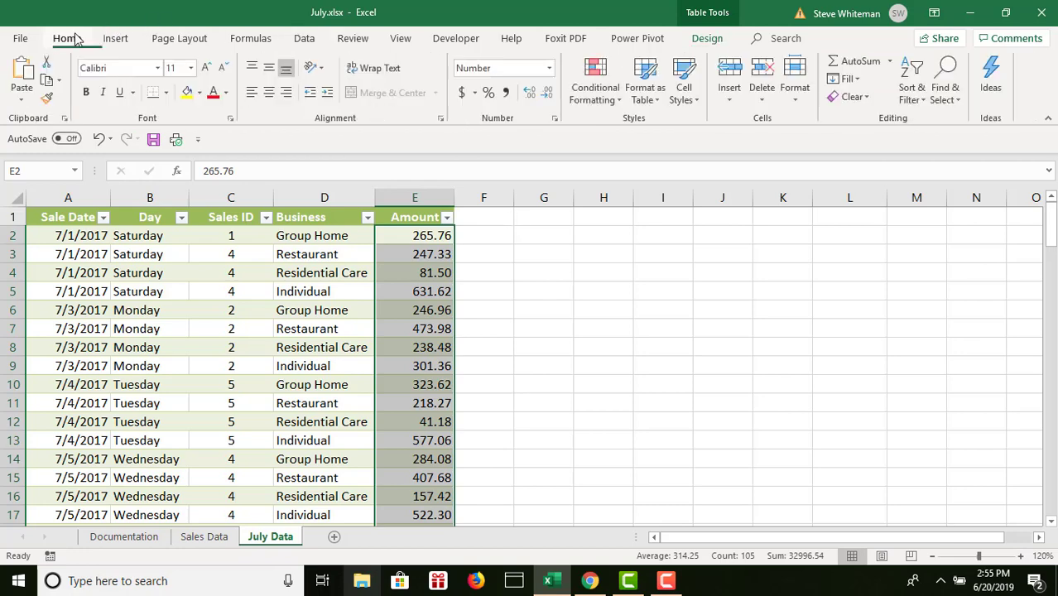
click(462, 93)
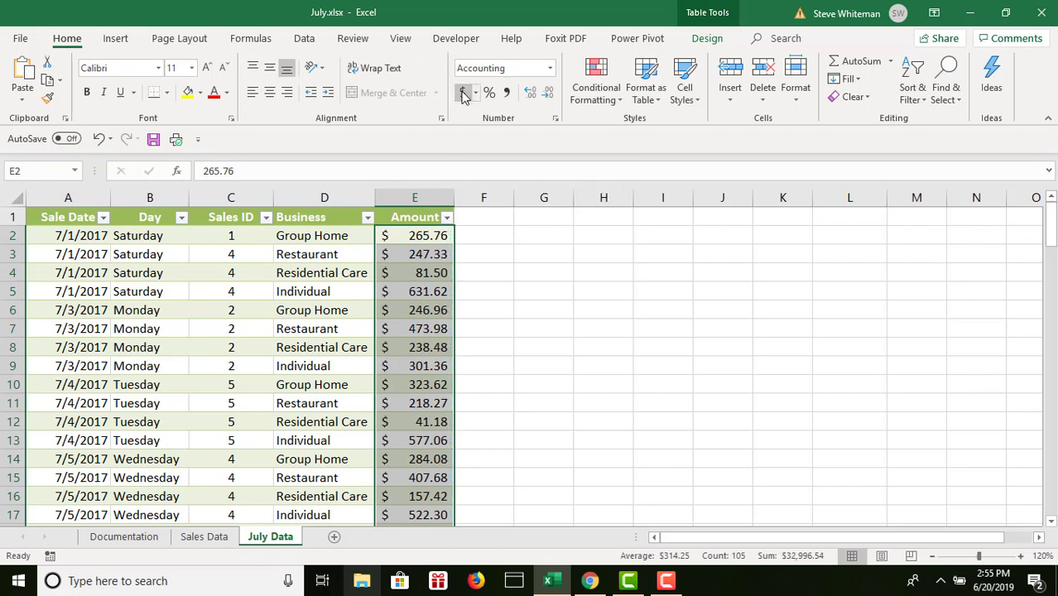
click(489, 238)
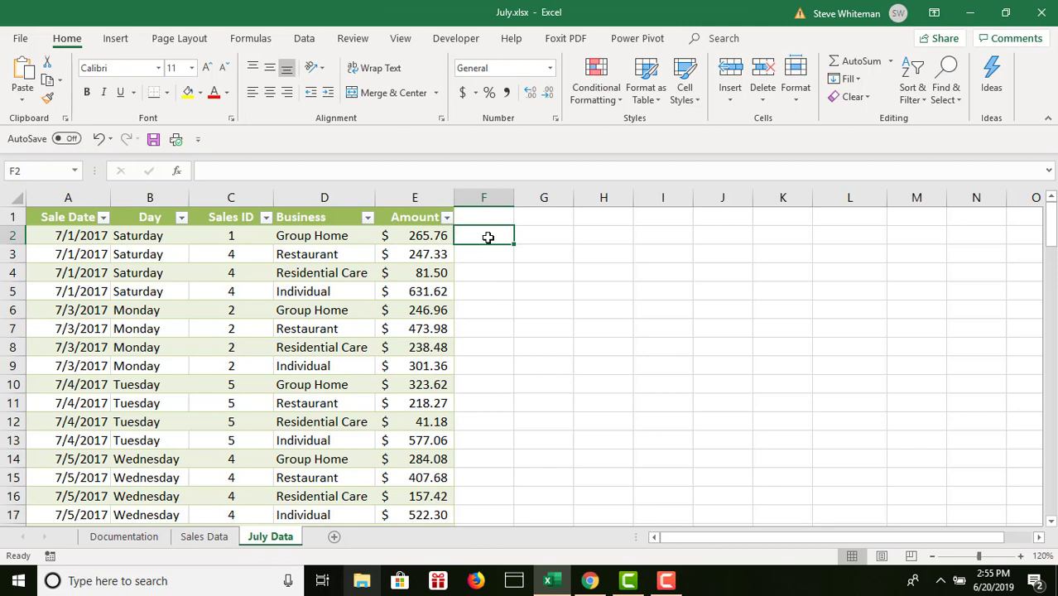
- Rename the table on the July Data sheet as JulyTbl
click(285, 273)
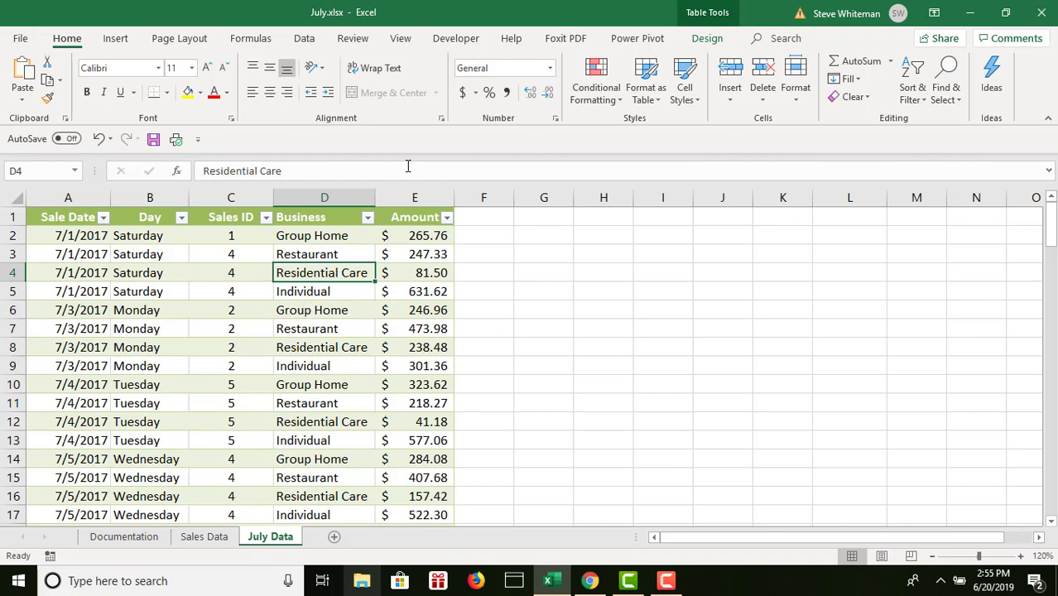
click(707, 39)
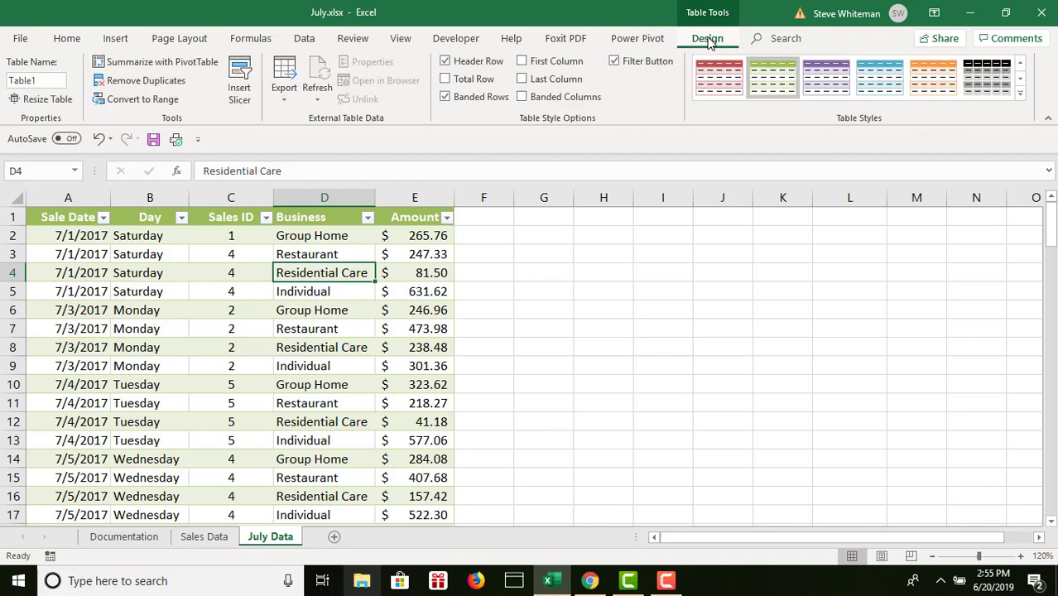
click(51, 80)
key(BackSpace)
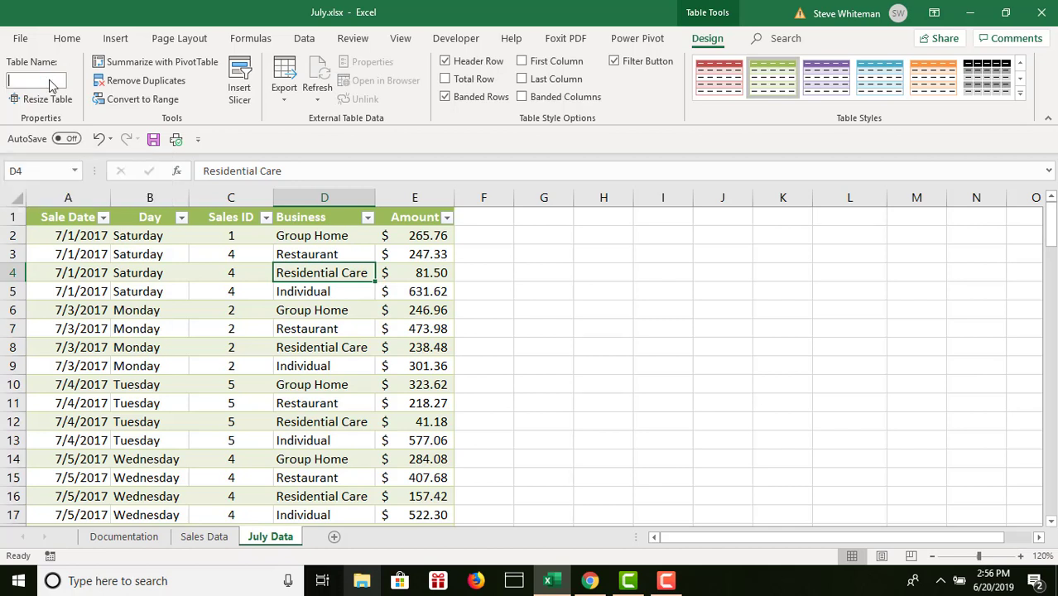
text(JulyTbl)
key(Return)
click(25, 80)
click(24, 80)
key(Delete)
text(yT)
key(Return)
- Start a new record in row 107, directly below the table's last entry, with the sale date 7/31/2017
click(1050, 520)
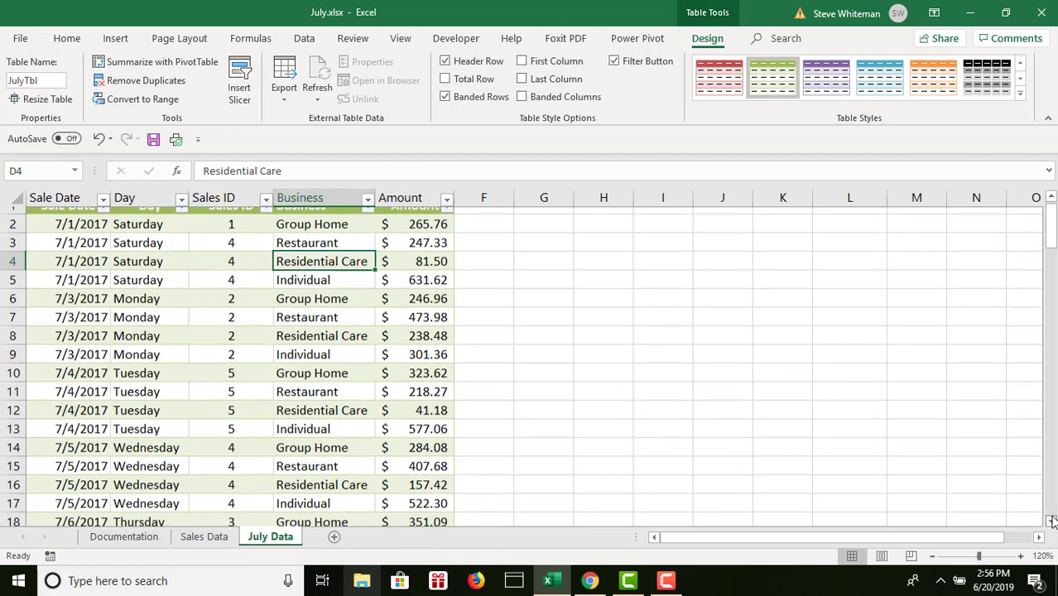
drag(1050, 521, 1050, 521)
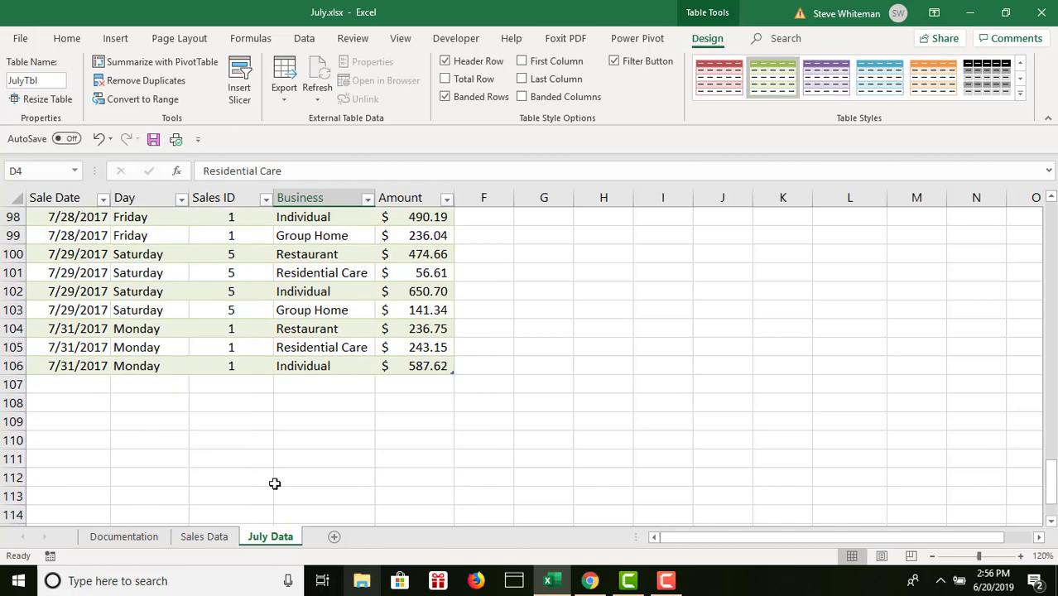
click(57, 386)
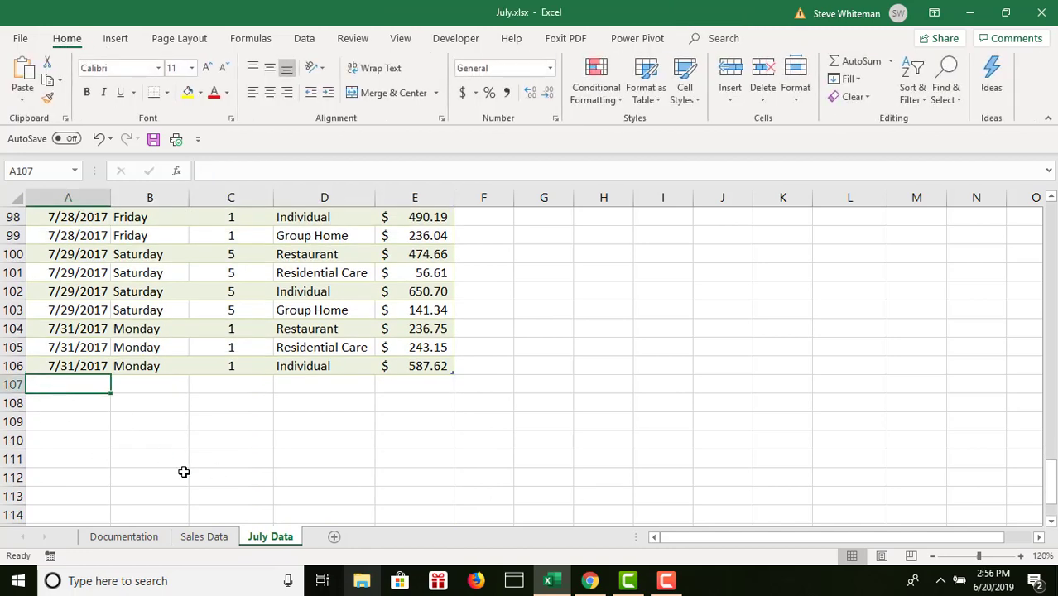
text(7/)
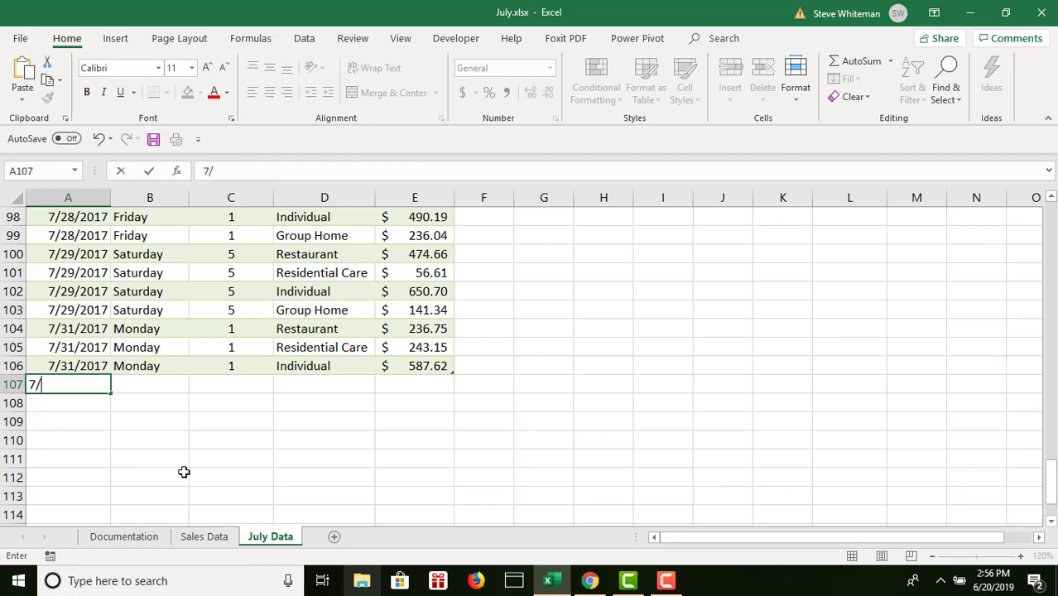
text(31/201)
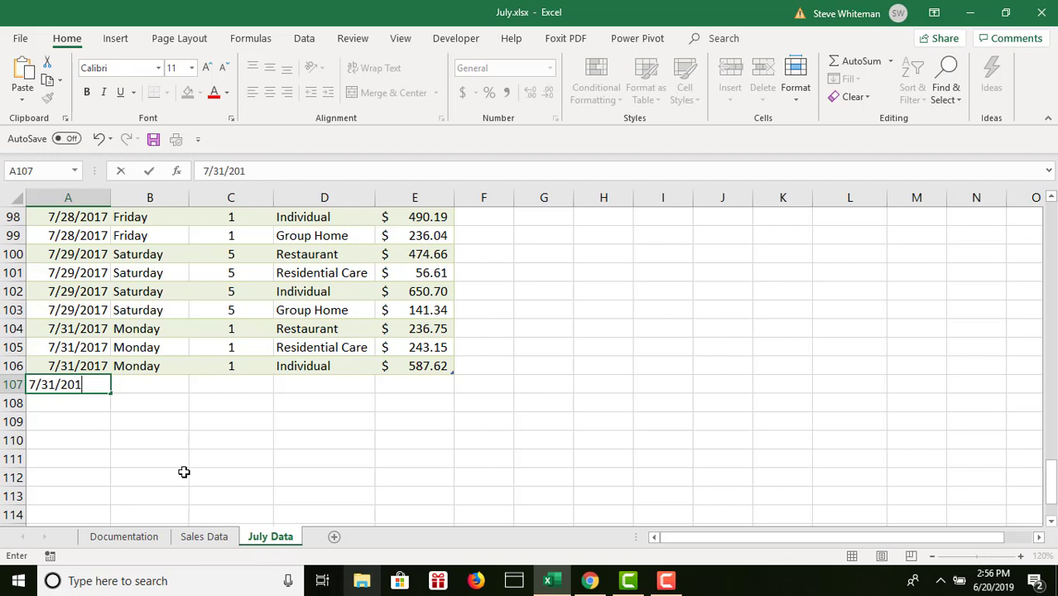
text(7)
key(Tab)
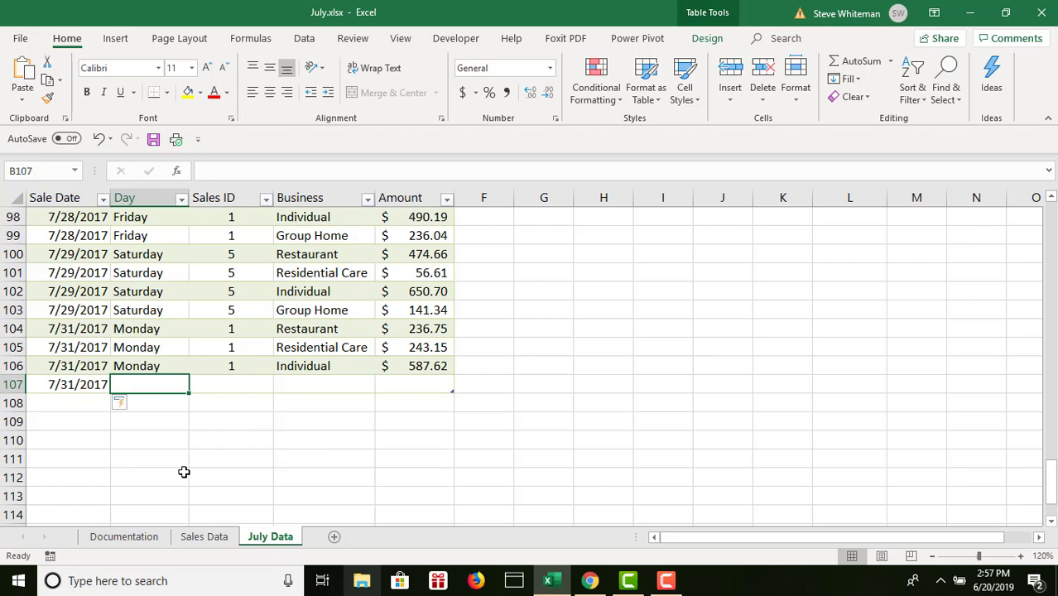
- Enter Monday as the day in the row 107 record and move to its Sales ID cell
text(M)
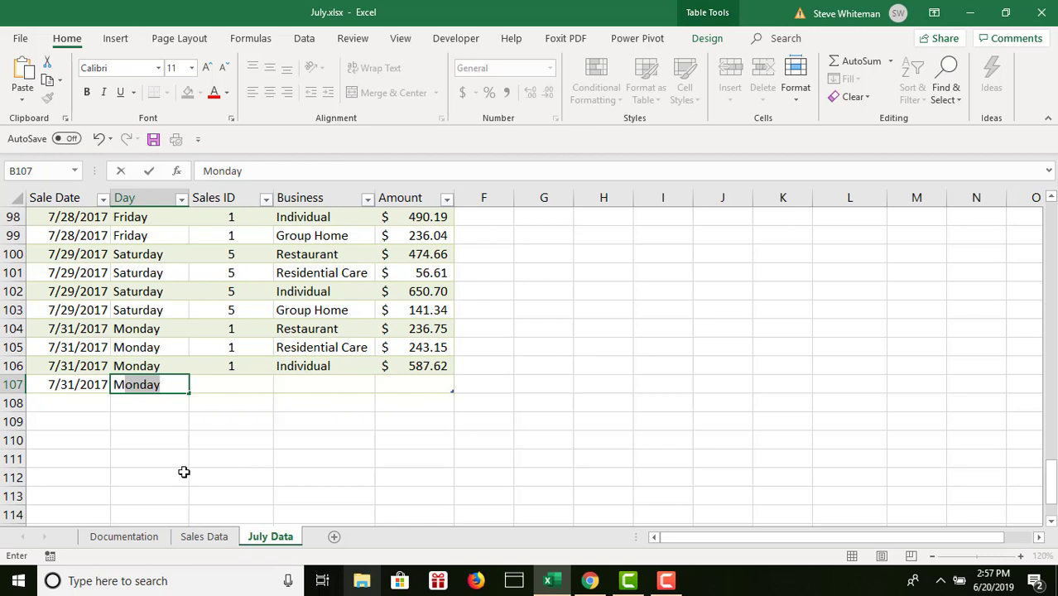
key(Return)
key(Up)
key(Right)
key(Right)
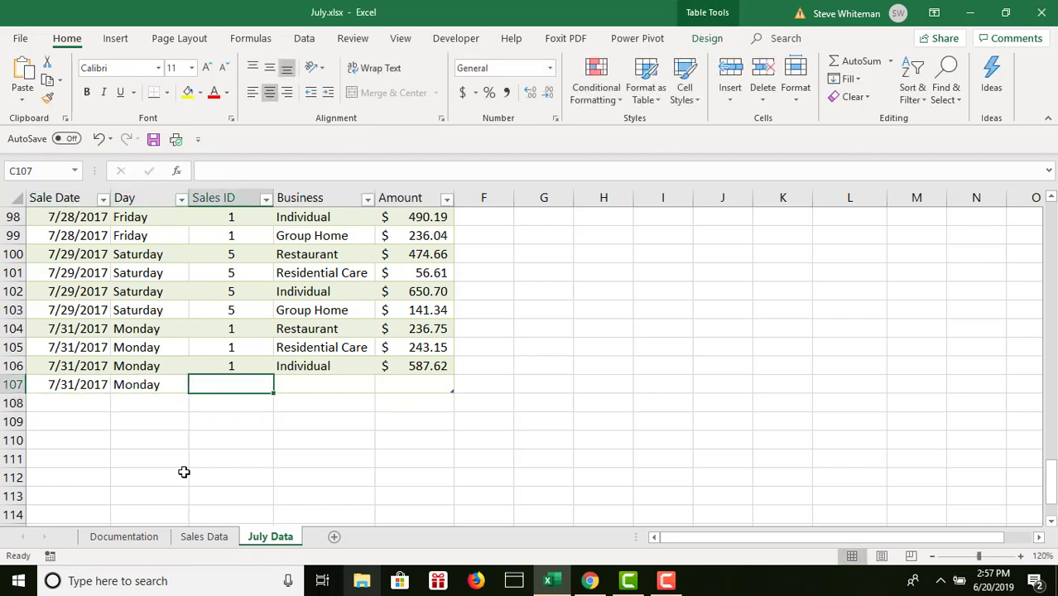
- Complete the row 107 record with Sales ID 4, business Group Home and amount 256.52
text(4)
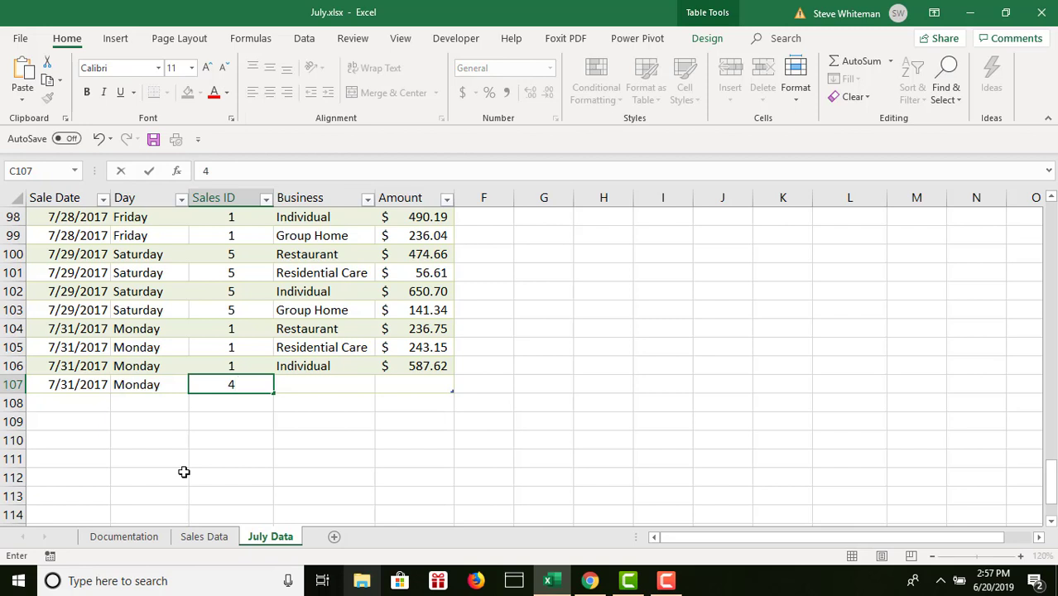
key(Tab)
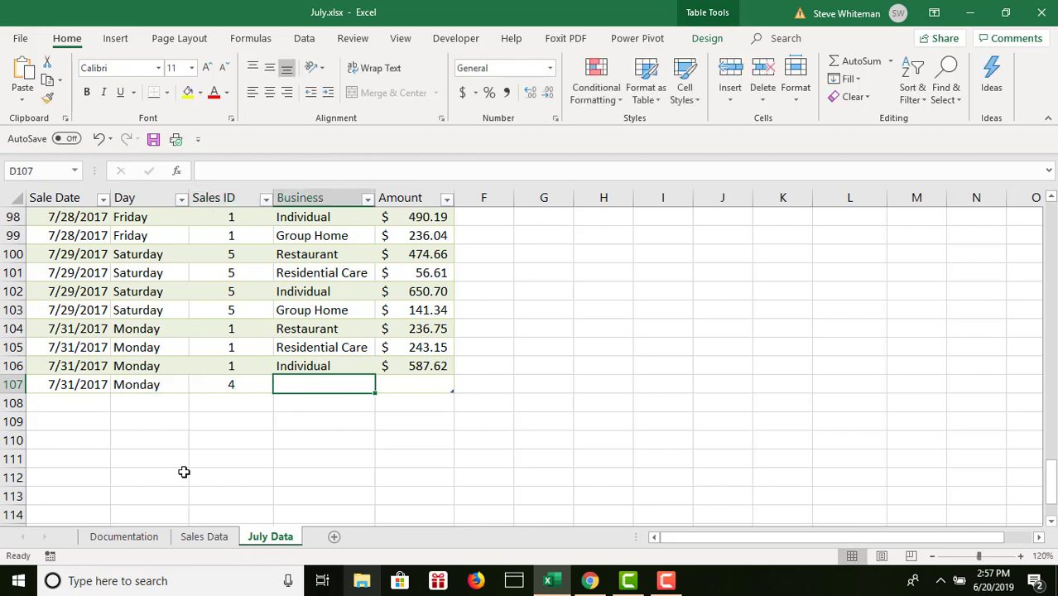
text(Group Home)
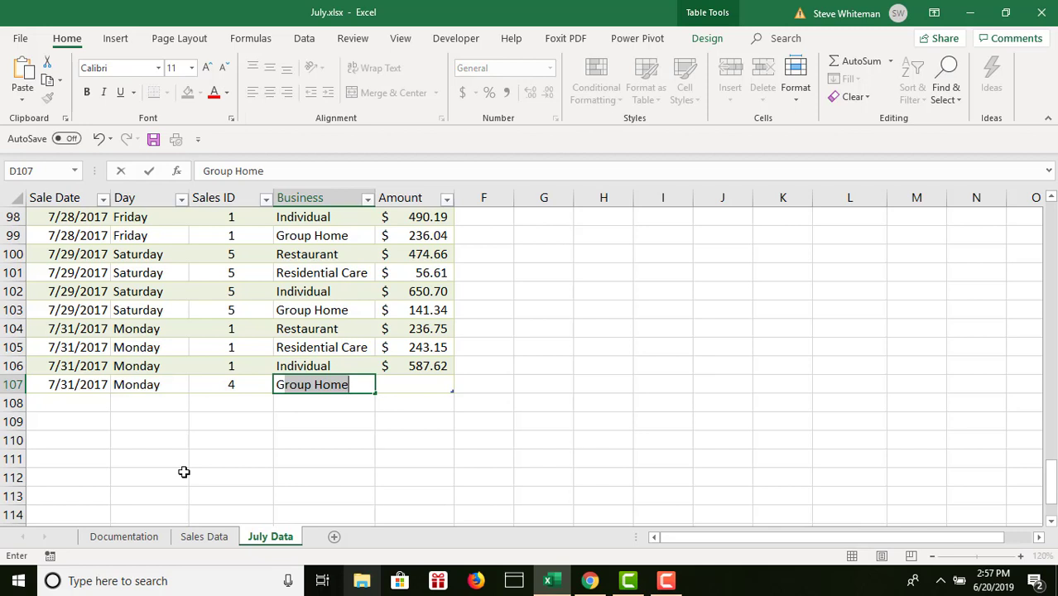
key(Tab)
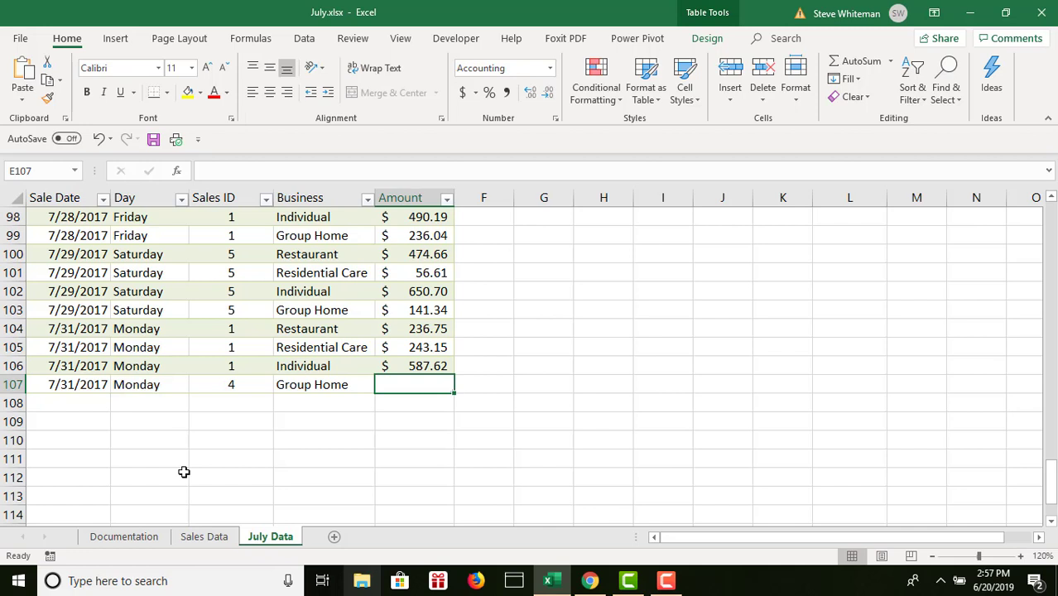
text(256)
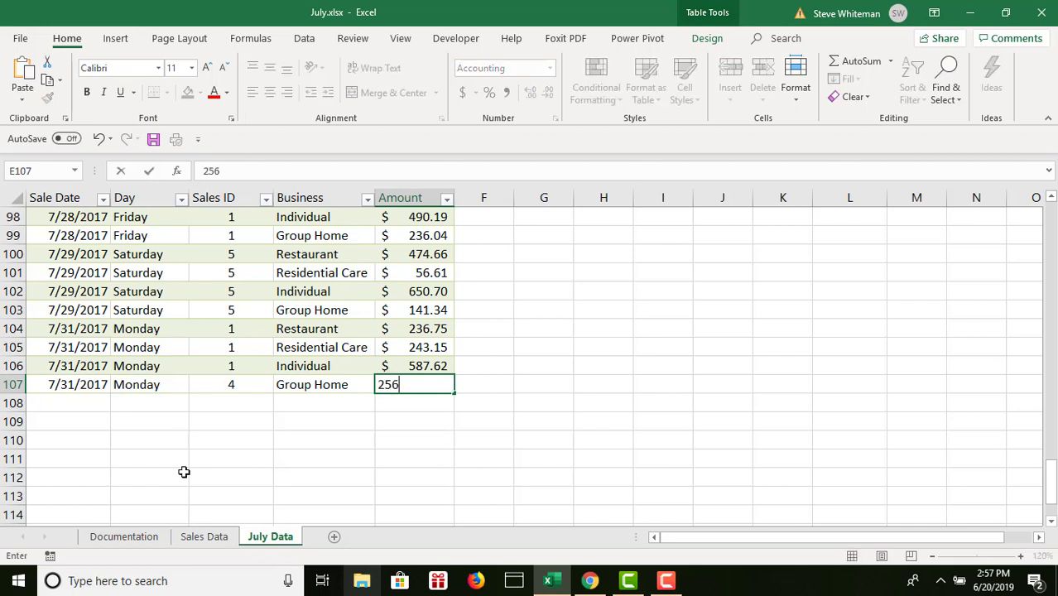
text(.52)
key(Return)
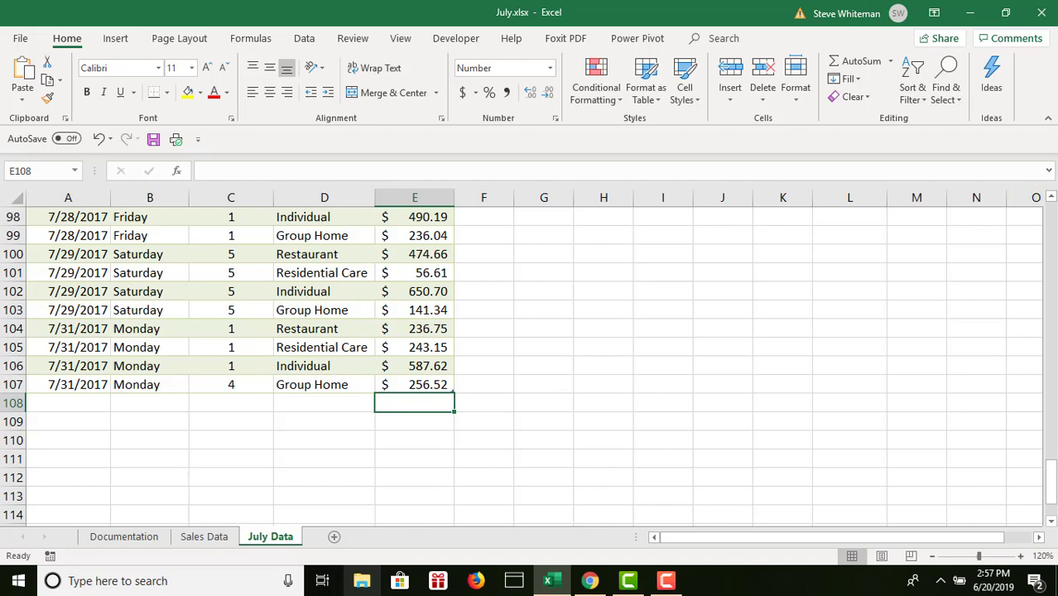
- Change the Amount of the 7/27/2017 Individual sale in cell E94 to 492.05
click(1050, 198)
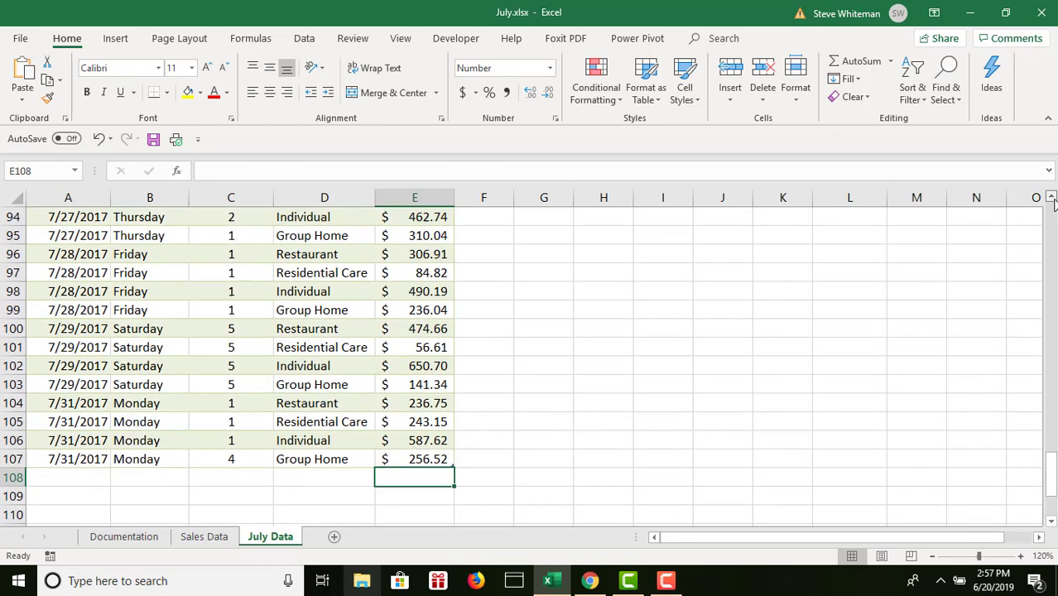
drag(1052, 200, 1052, 200)
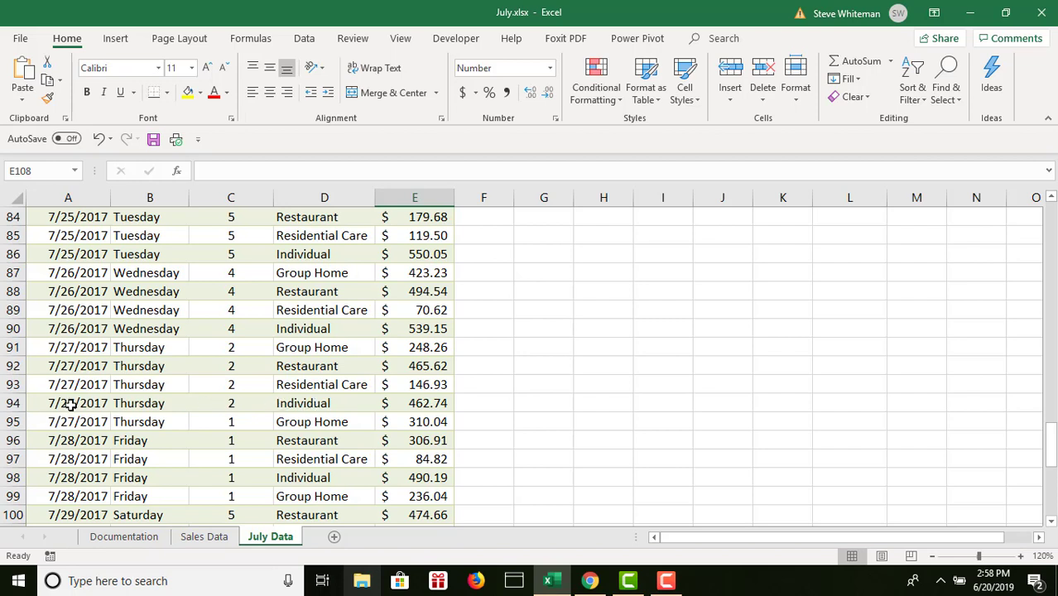
click(441, 402)
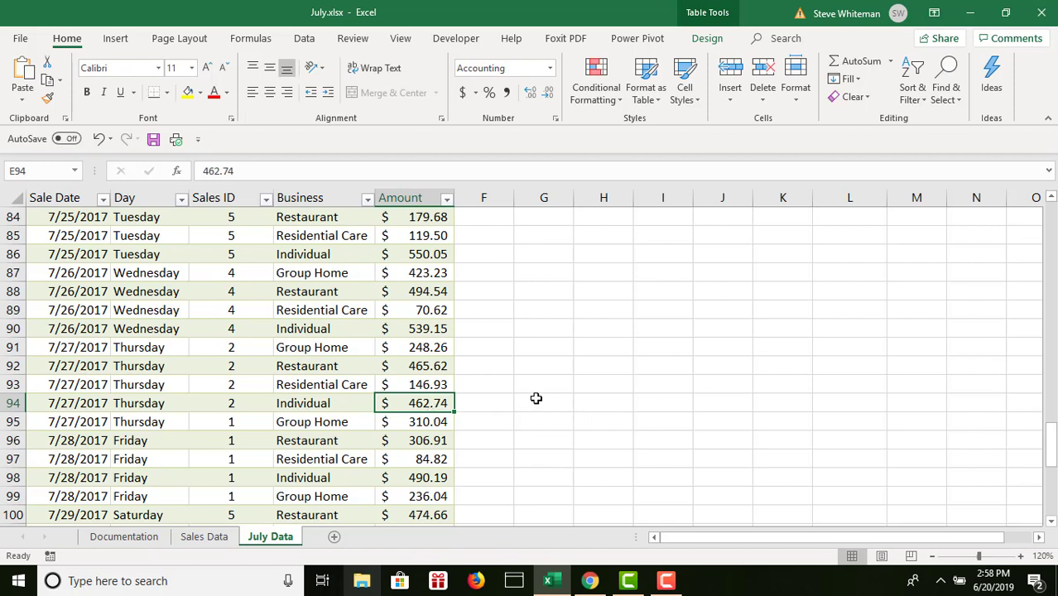
text(492)
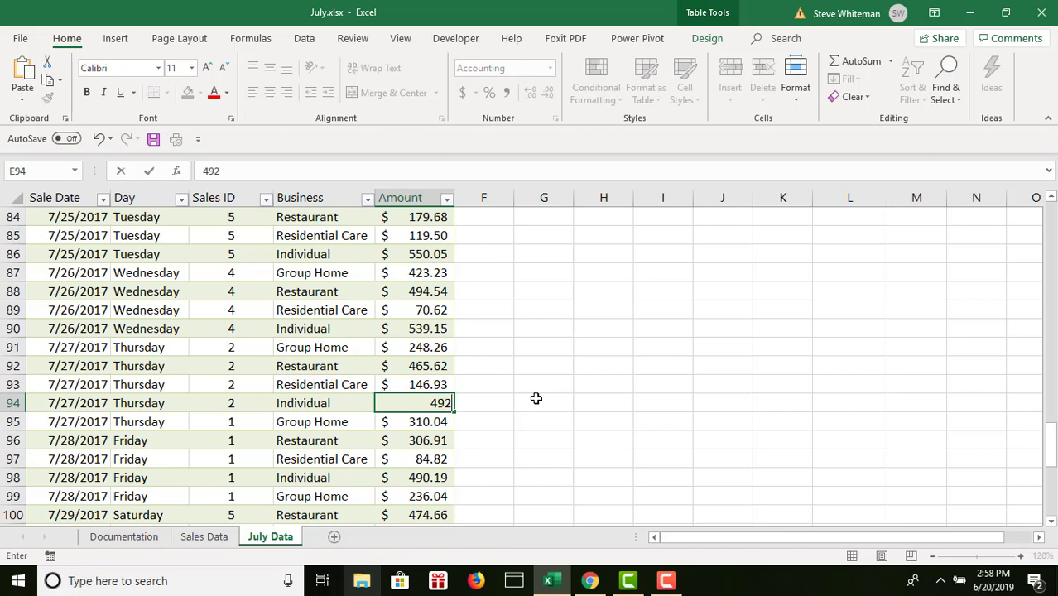
text(.05)
key(Return)
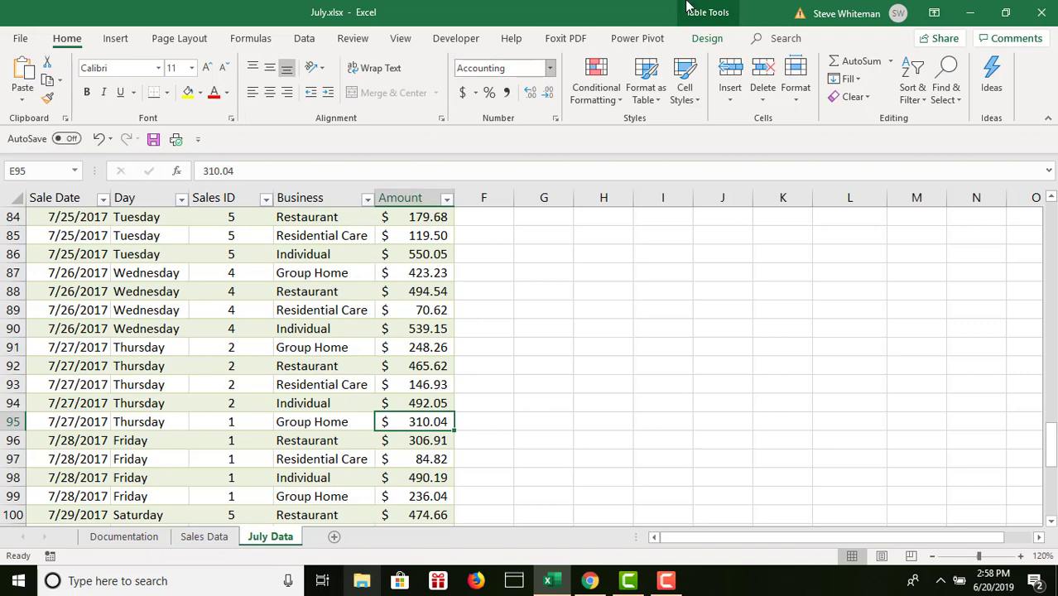
- Remove duplicate records from the JulyTbl table, comparing all five columns
click(707, 38)
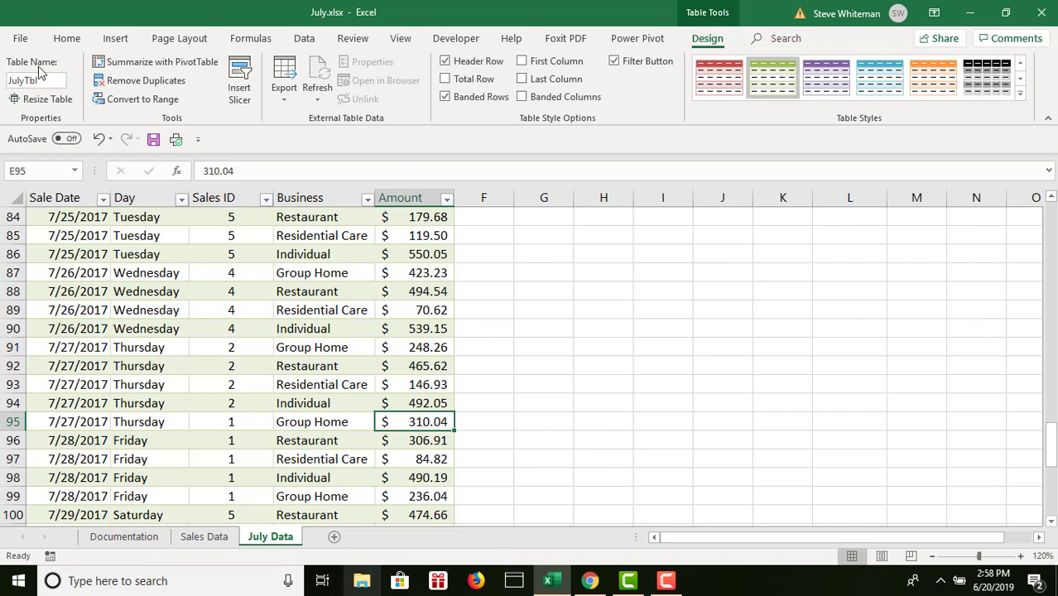
click(157, 80)
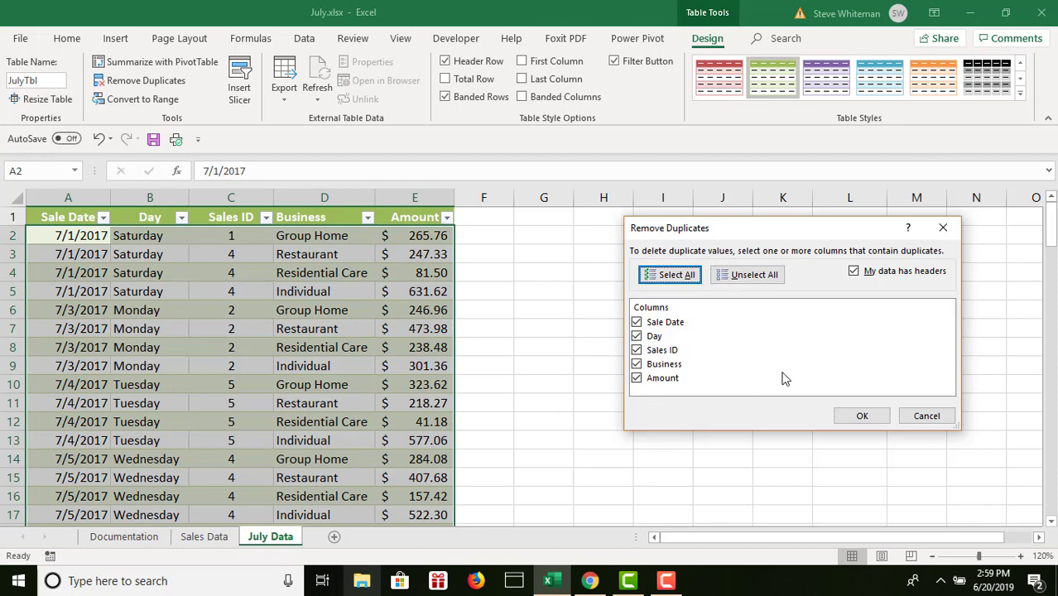
click(862, 415)
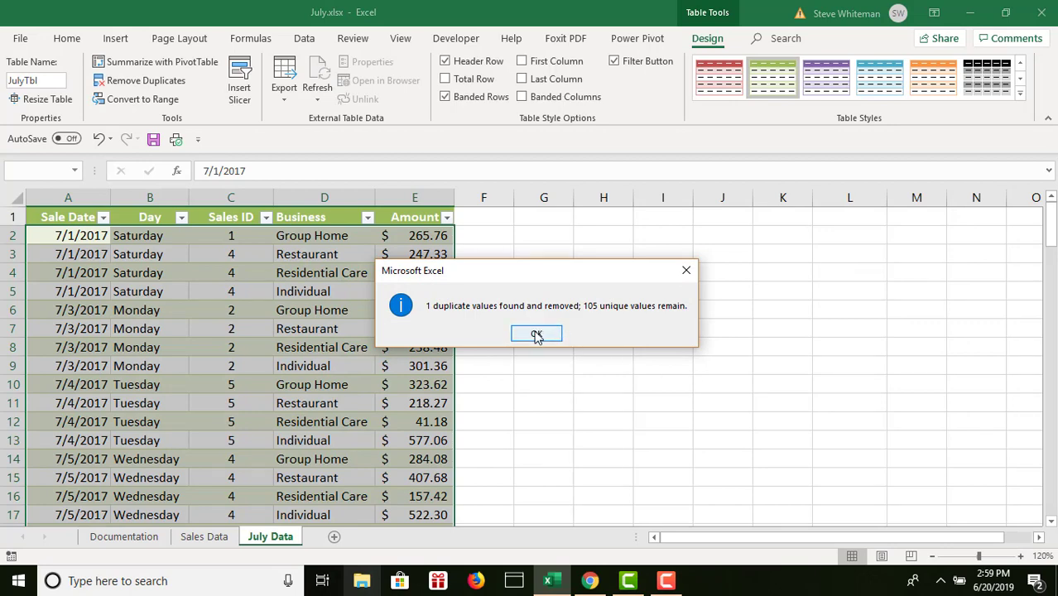
click(536, 333)
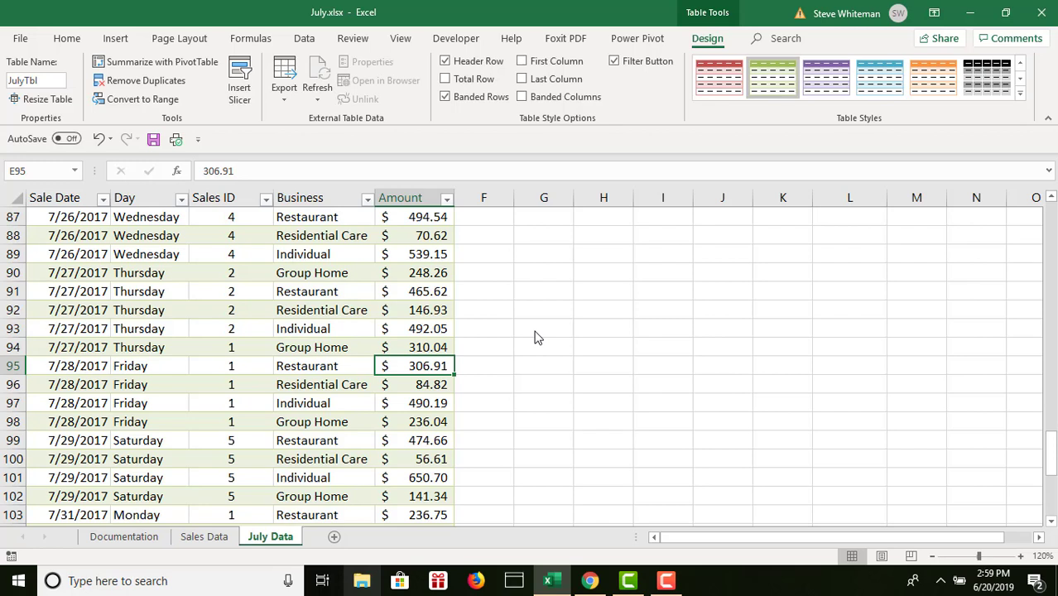
- Return to the beginning of the table, making the Sale Date header in A1 the active cell
key(Up)
key(Up)
key(Up)
key(Up)
key(Up)
key(Up)
key(Up)
key(Up)
key(Up)
key(Up)
key(Up)
key(Up)
key(Up)
key(Up)
key(Up)
key(Up)
key(Up)
key(Up)
key(Up)
key(Up)
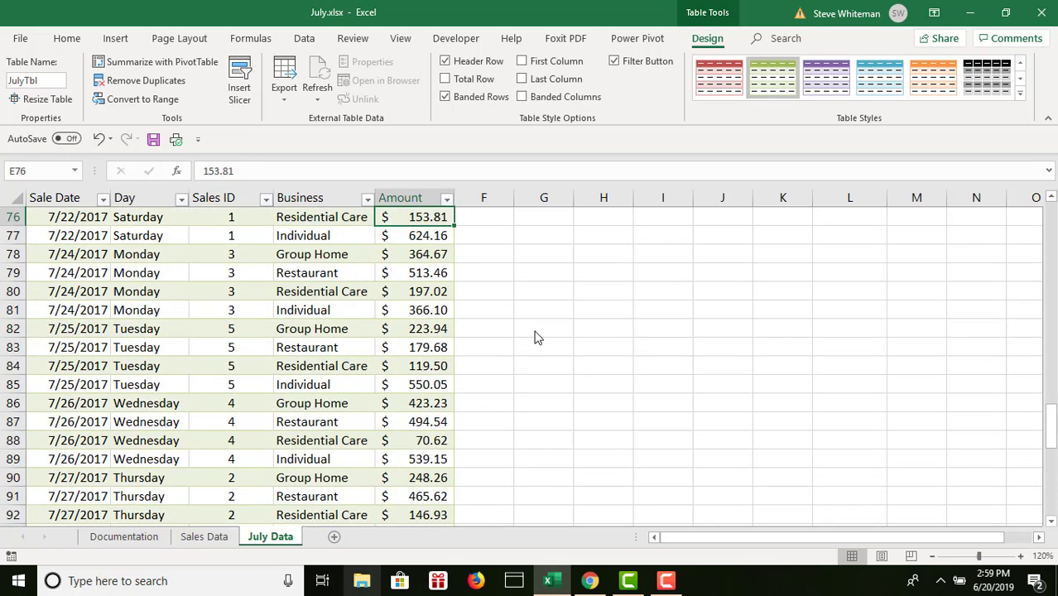
key(Up)
key(Up)
key(Up)
key(Up)
key(Up)
key(Up)
key(Up)
key(Up)
key(Up)
key(Up)
key(Up)
key(Up)
key(Up)
key(Up)
key(Up)
key(Up)
key(Up)
key(Up)
key(Up)
key(Up)
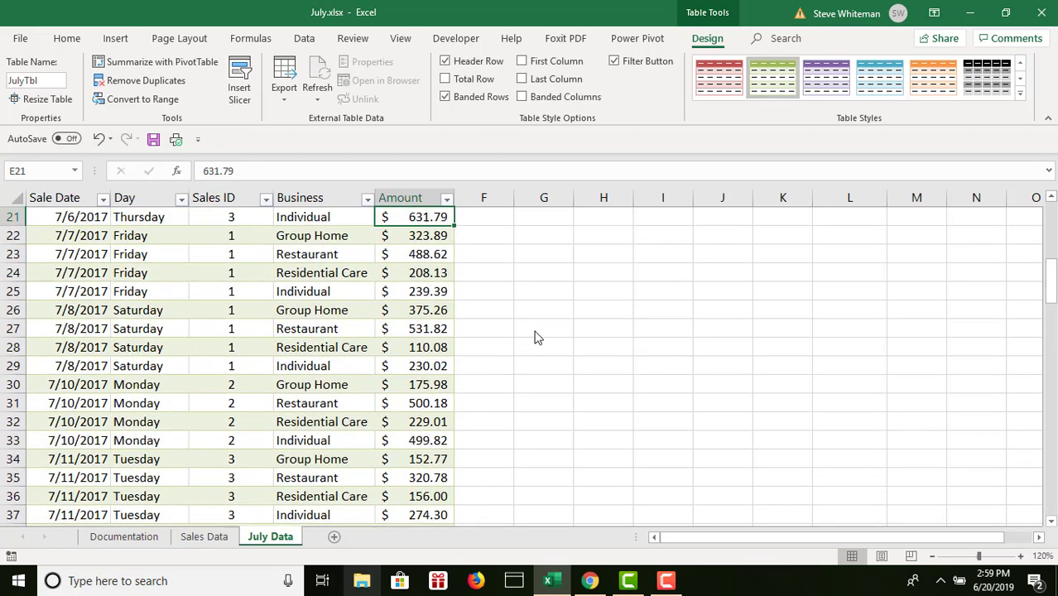
key(Up)
key(Up)
key(Up)
key(Up)
key(Up)
key(Up)
key(Up)
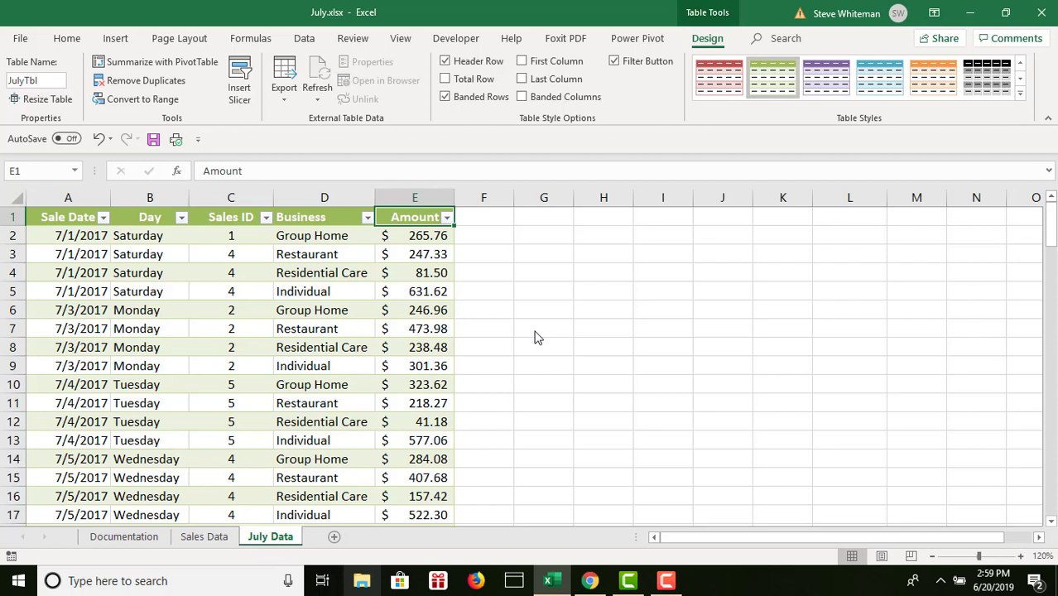
key(Left)
key(Left)
key(Left)
key(Left)
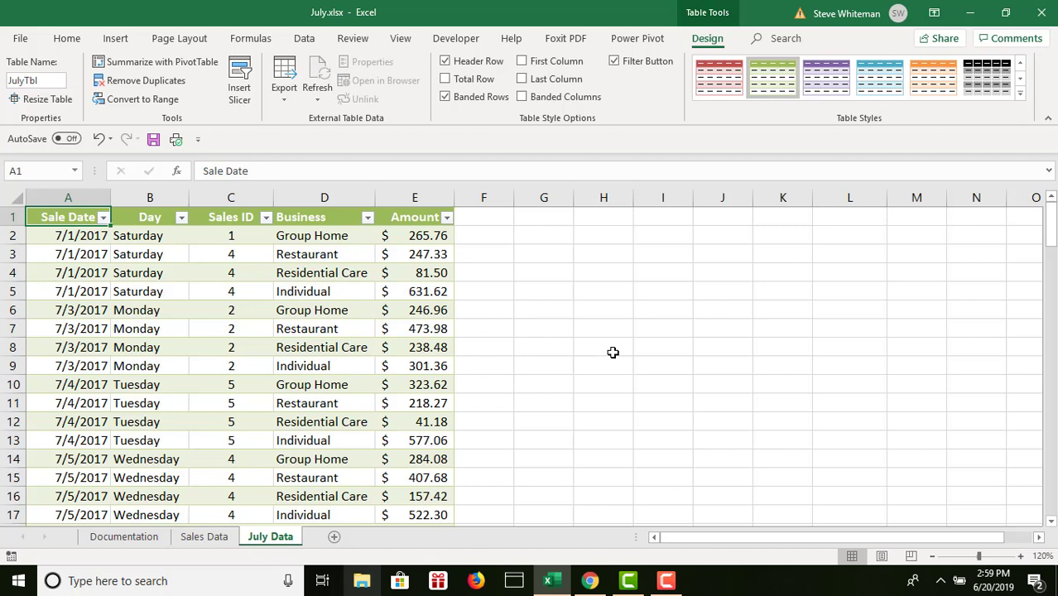
- Create a copy of the July Data sheet at the end of the workbook
right_click(288, 540)
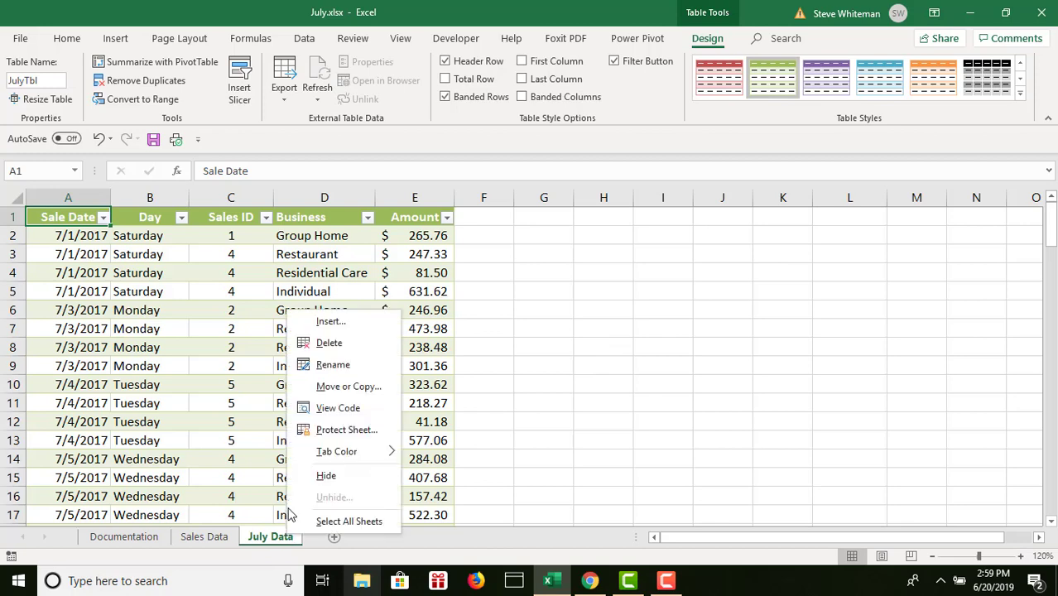
click(317, 387)
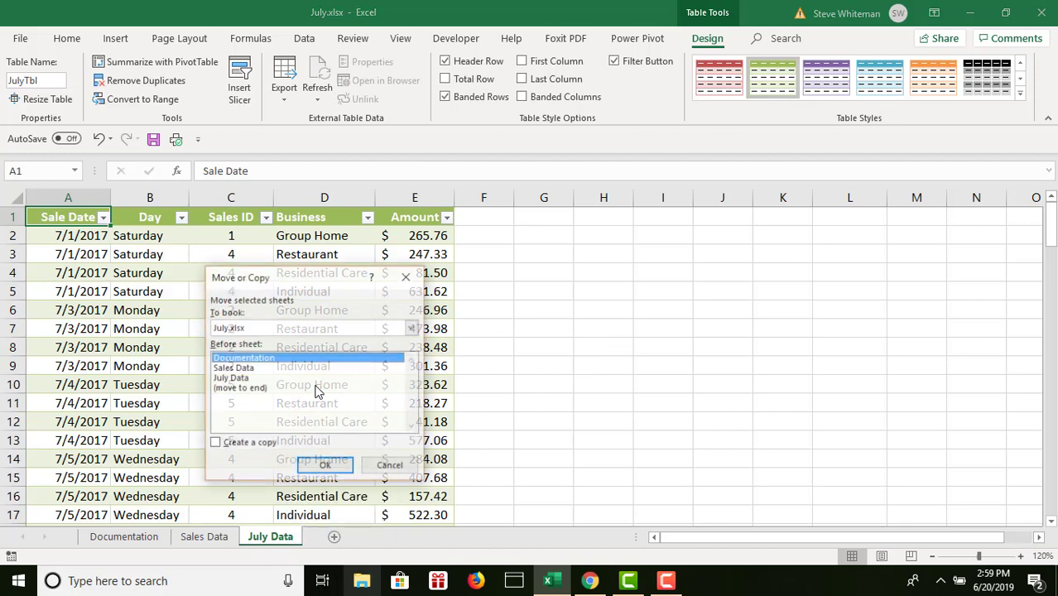
click(256, 389)
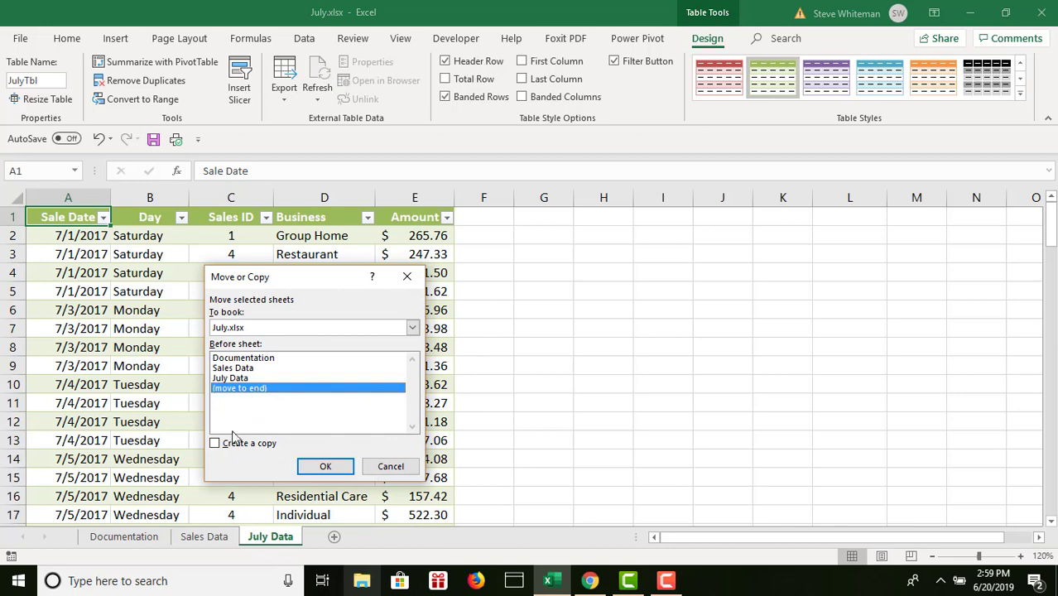
click(216, 445)
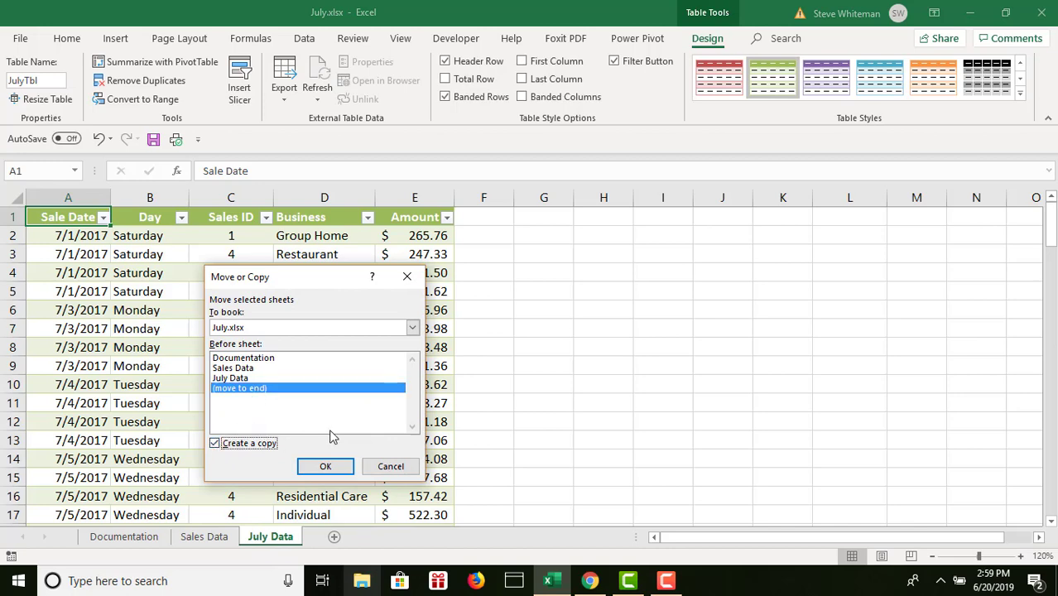
click(329, 469)
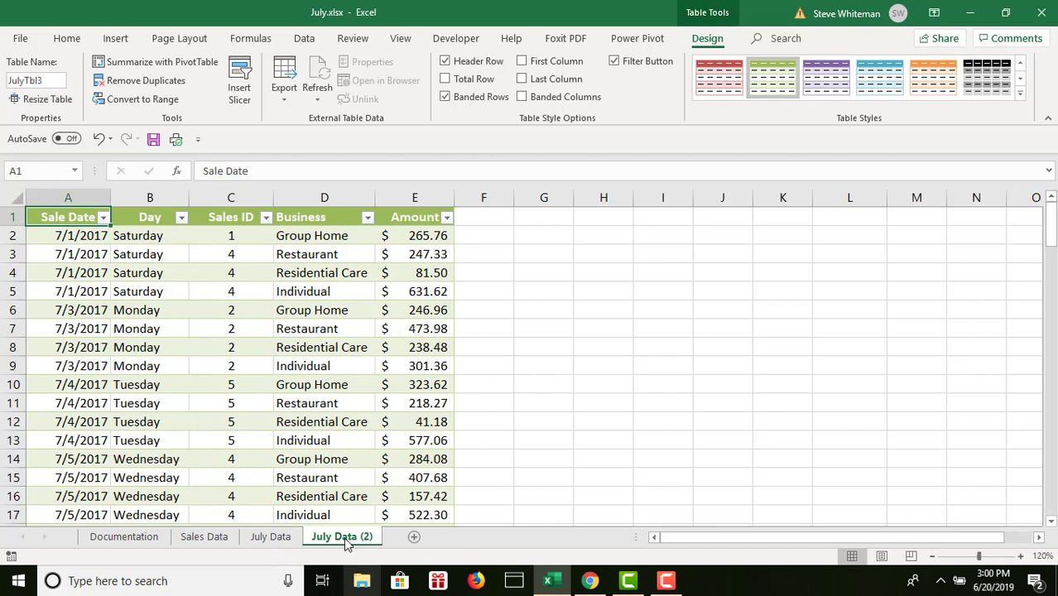
- Rename the copied July Data sheet as Sort by Sale Date
double_click(345, 538)
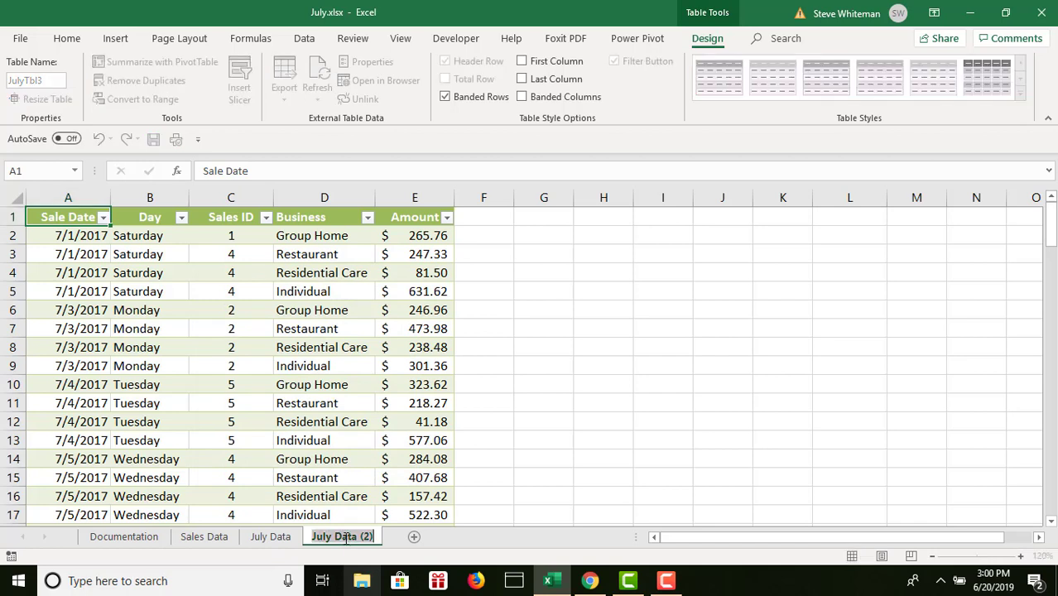
text(Sort)
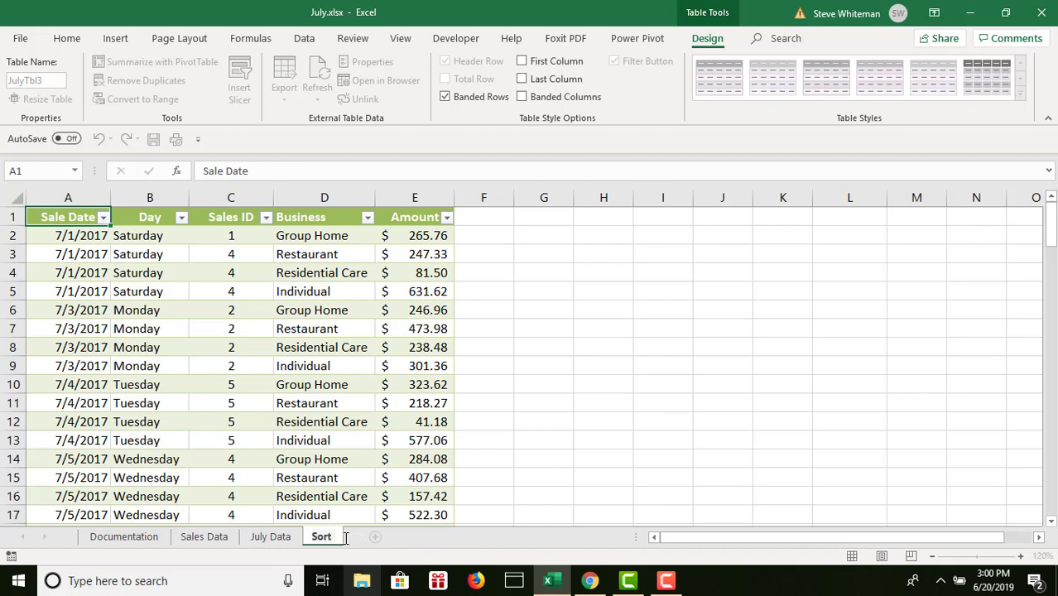
text( by Sale)
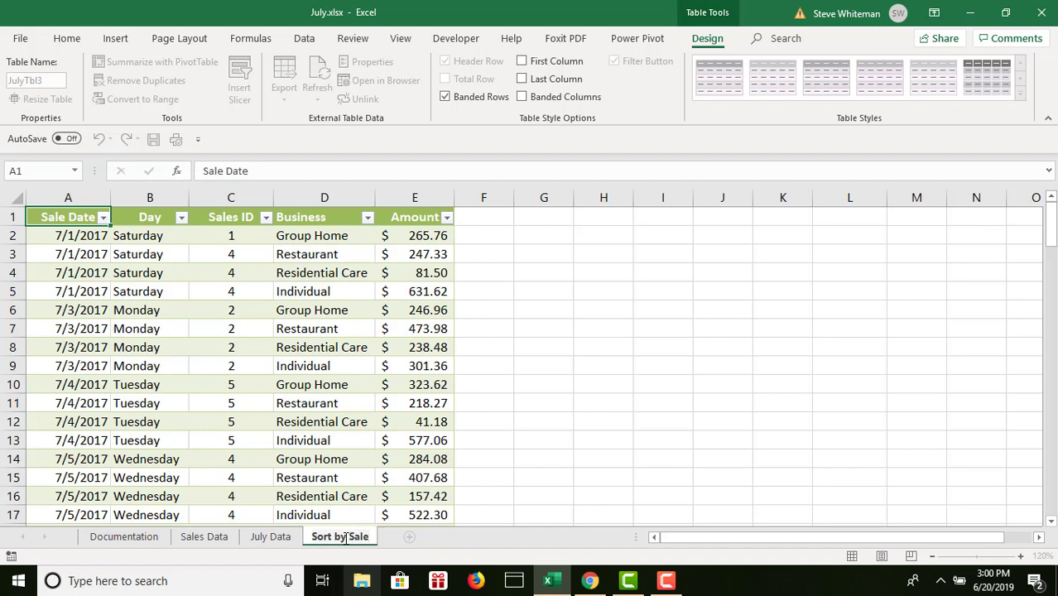
text( Date)
key(Return)
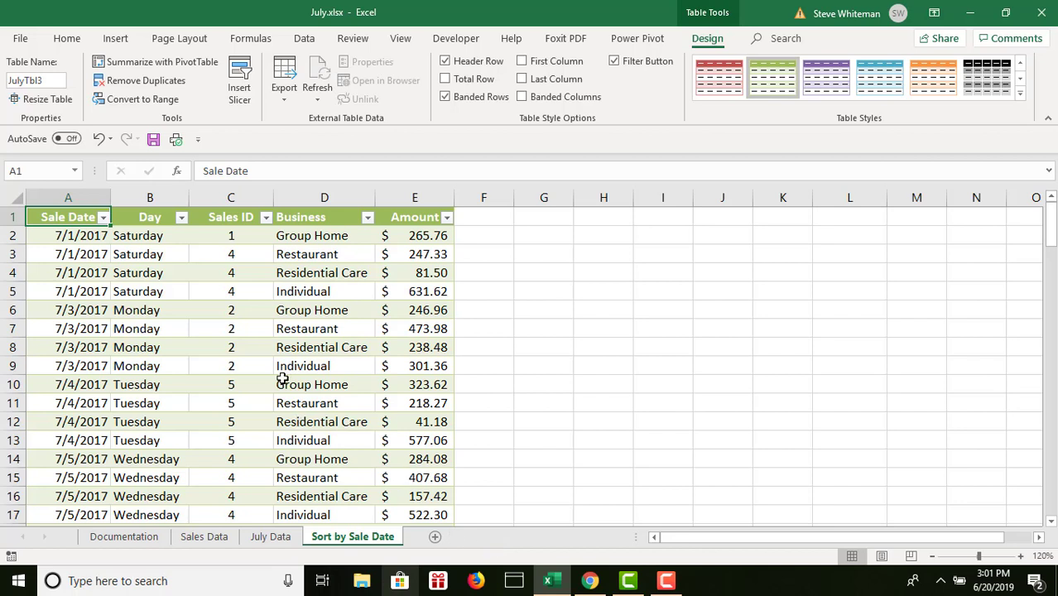
- Set up a custom sort of the copied table with Sale Date as the first level, ordered Newest to Oldest
click(261, 323)
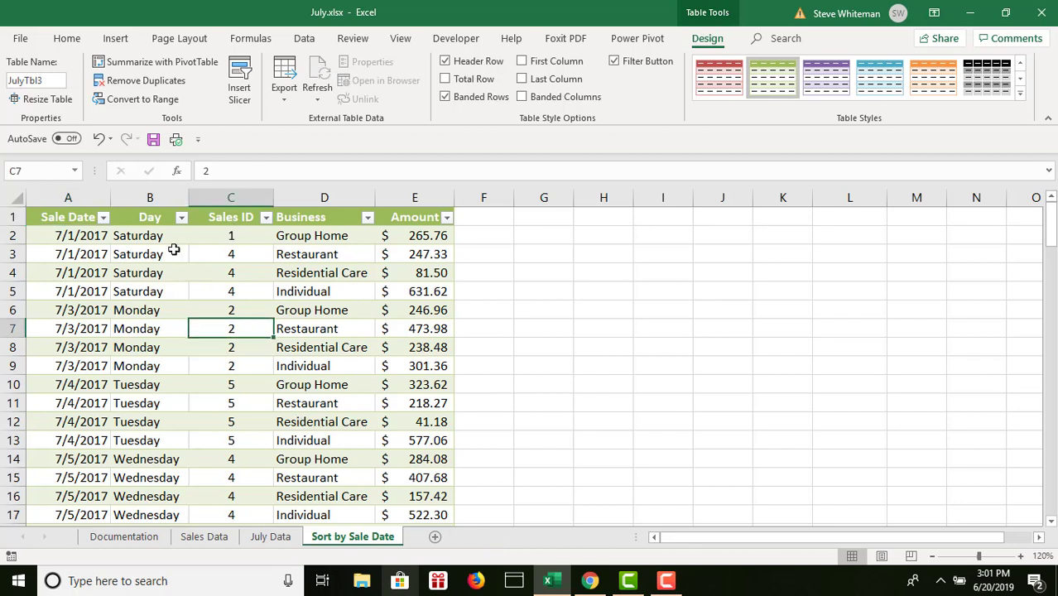
click(305, 41)
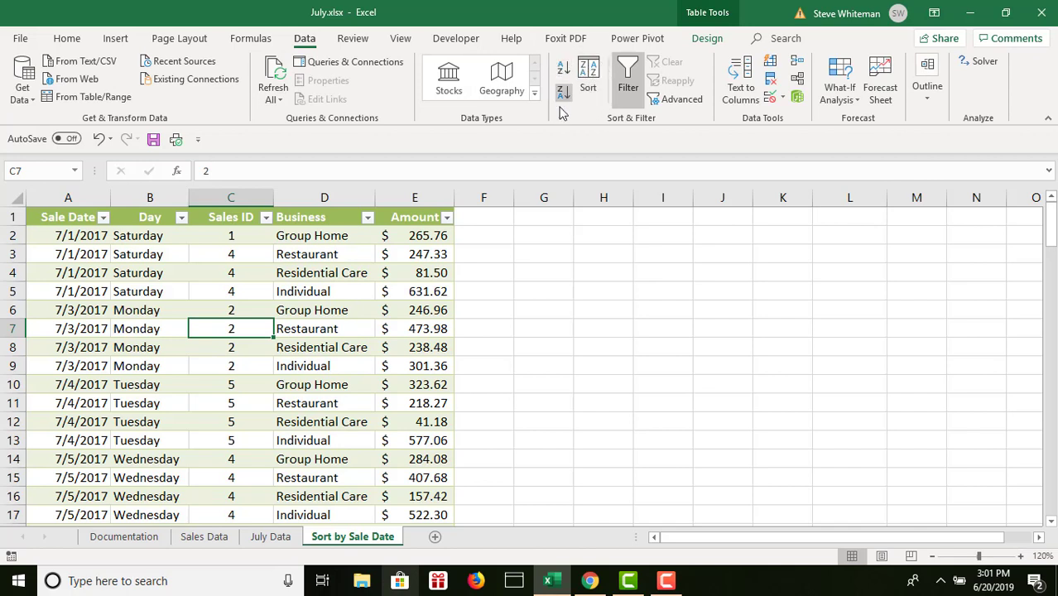
click(588, 74)
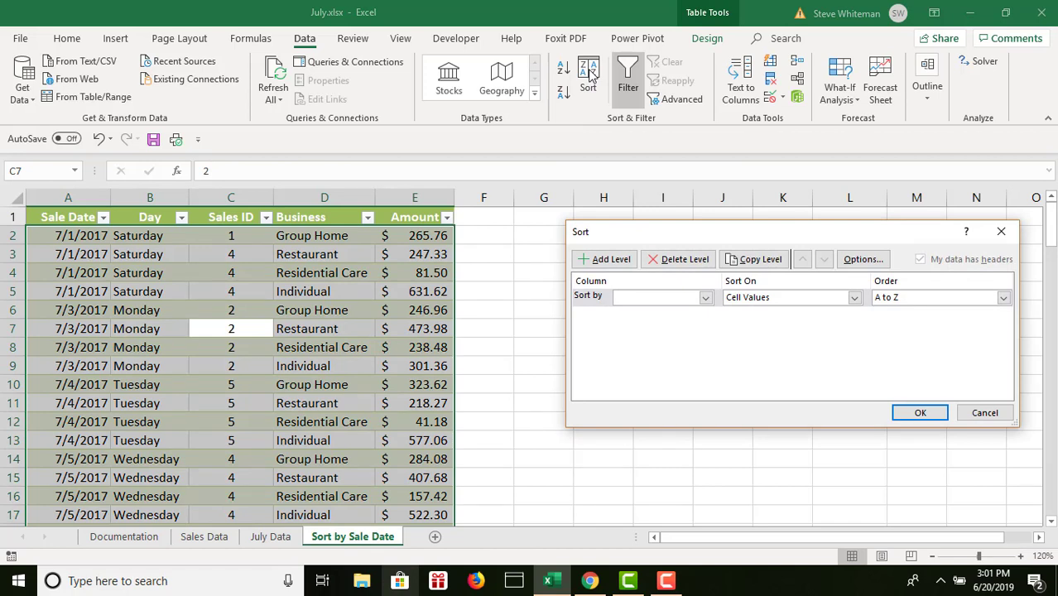
click(704, 298)
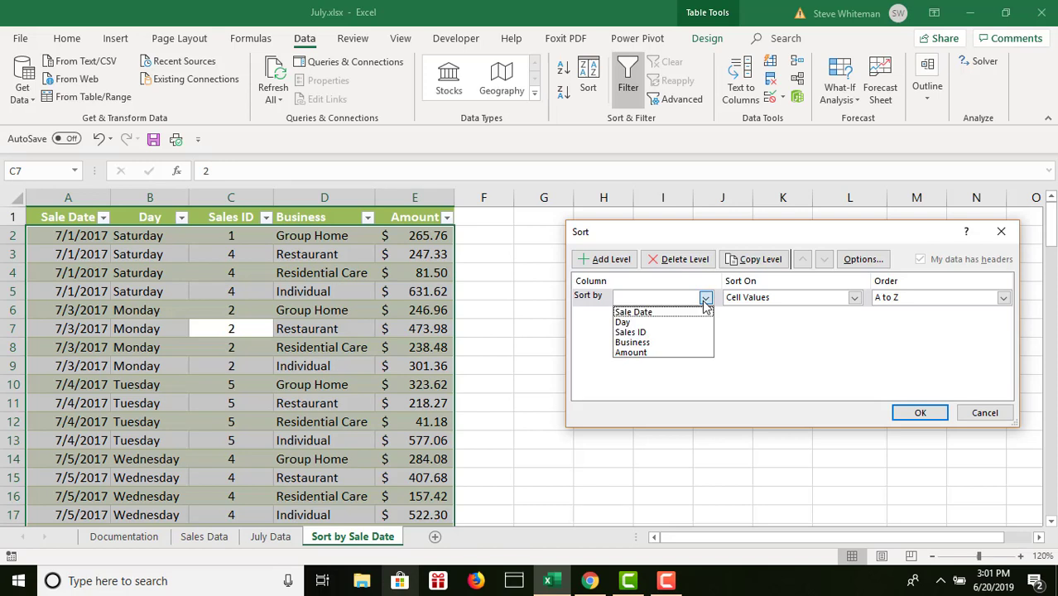
click(652, 313)
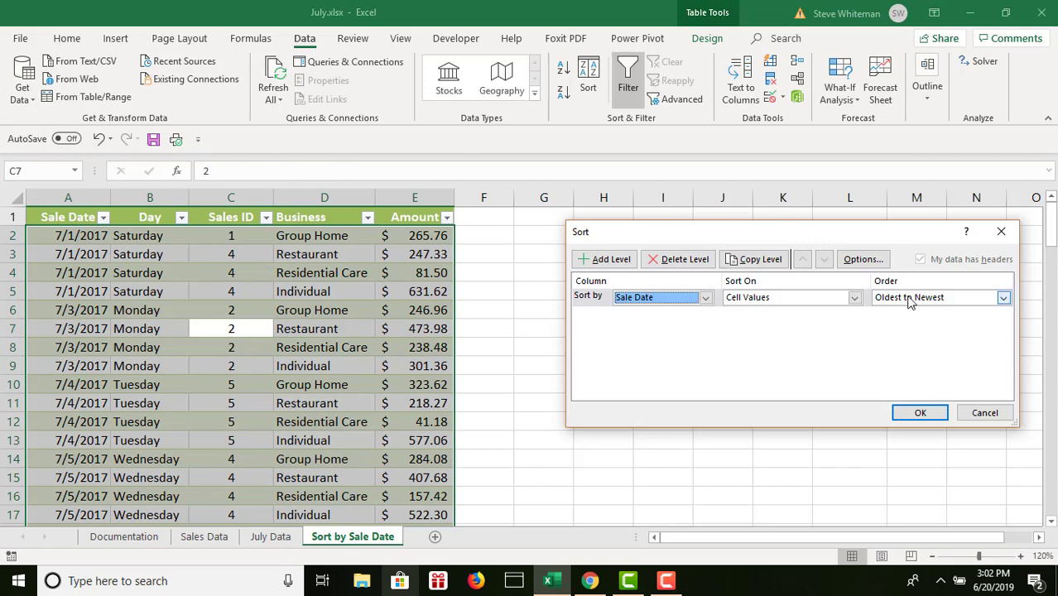
click(1003, 298)
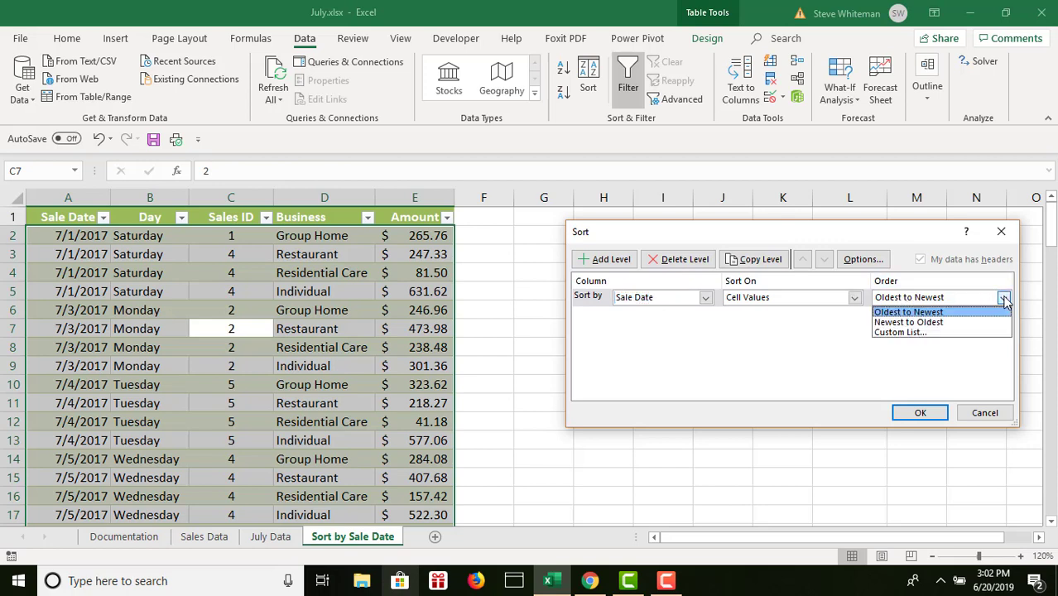
click(924, 323)
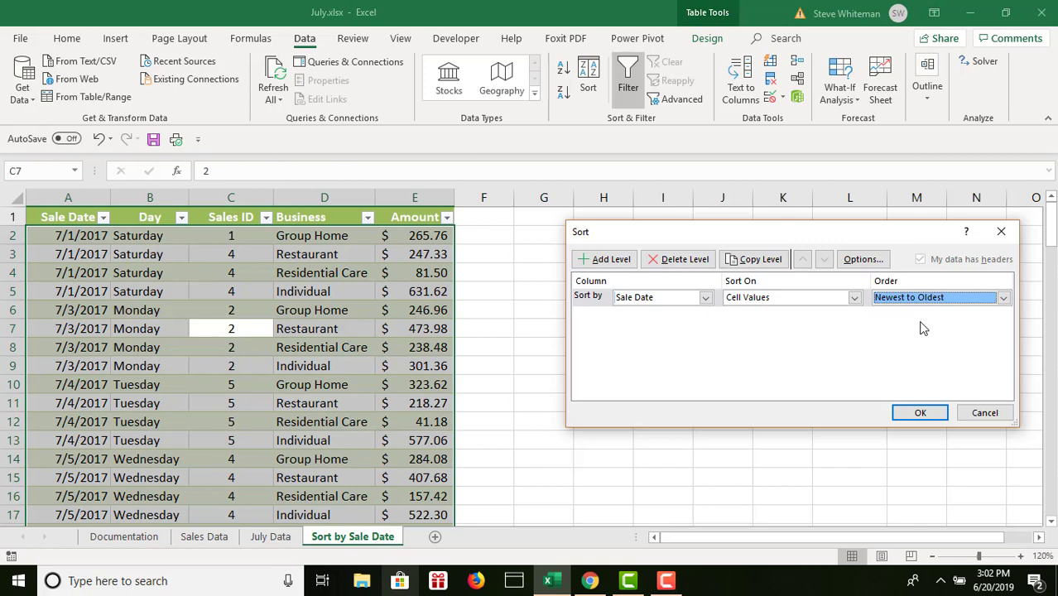
- Add a second sort level on Amount, ordered Largest to Smallest, and apply the sort
click(608, 263)
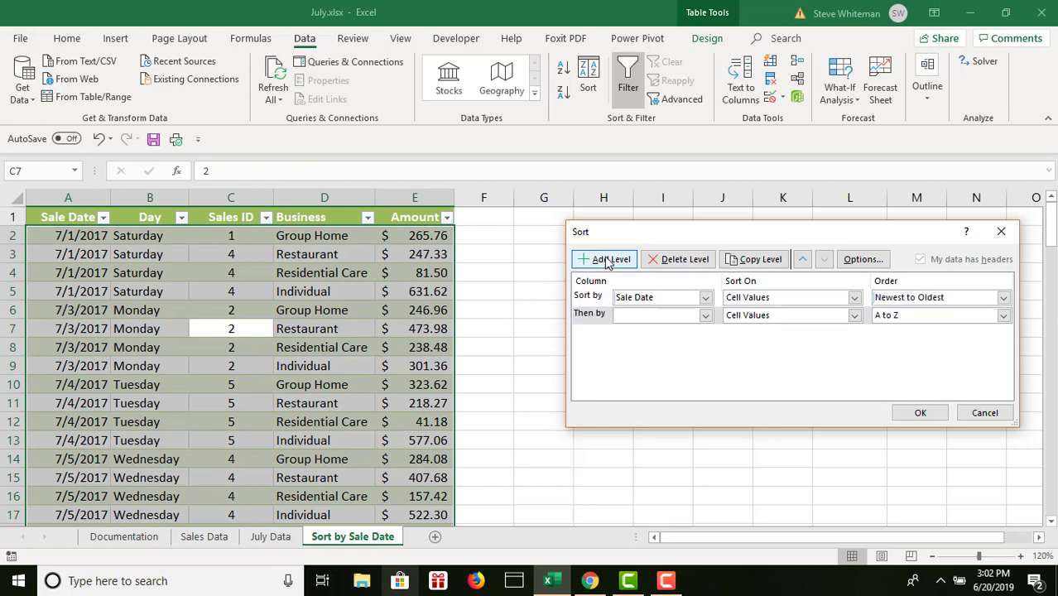
click(706, 317)
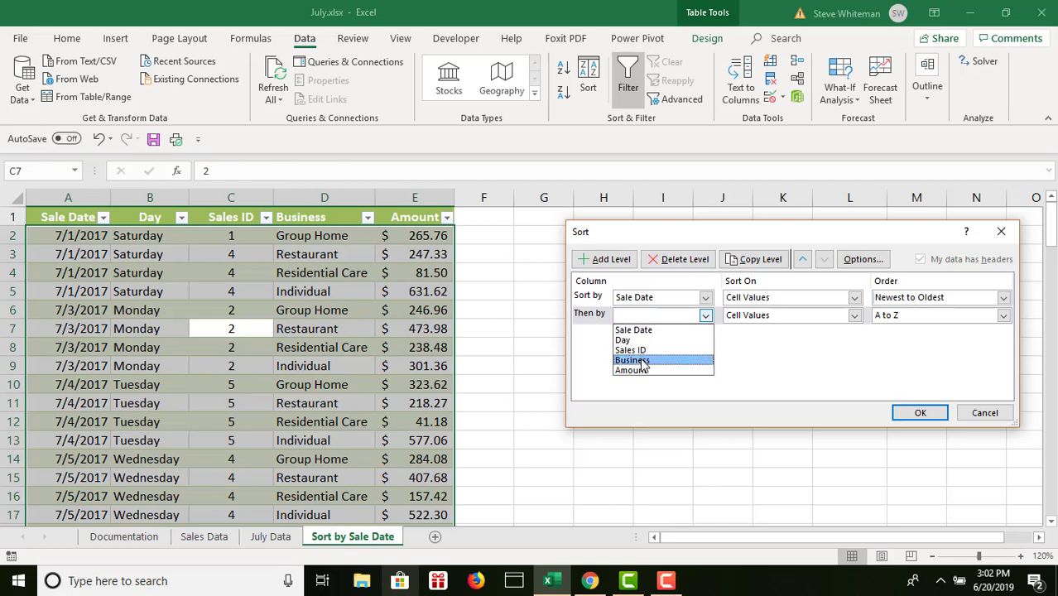
click(643, 370)
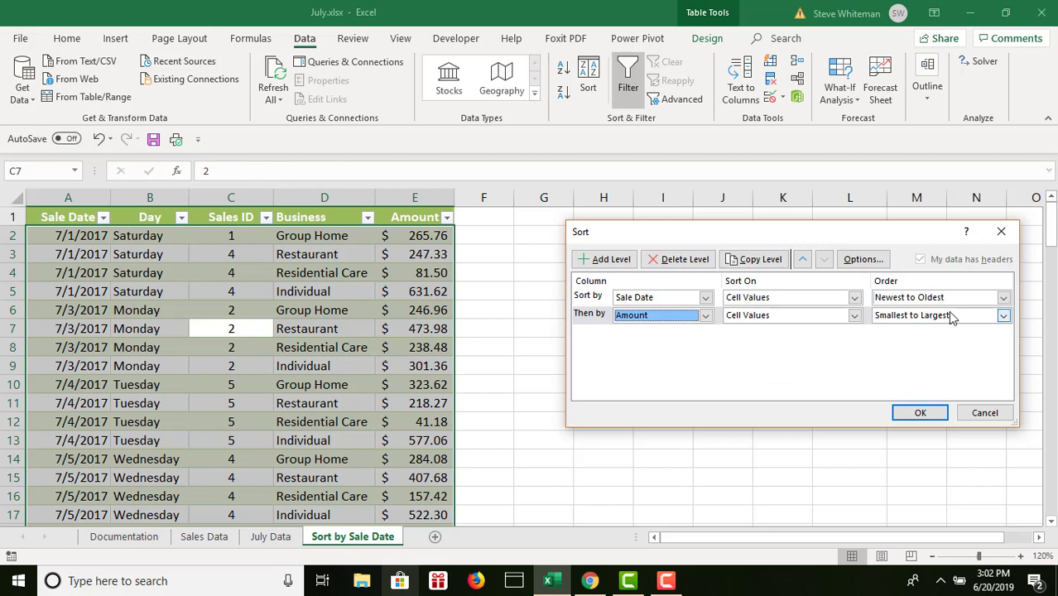
click(1003, 315)
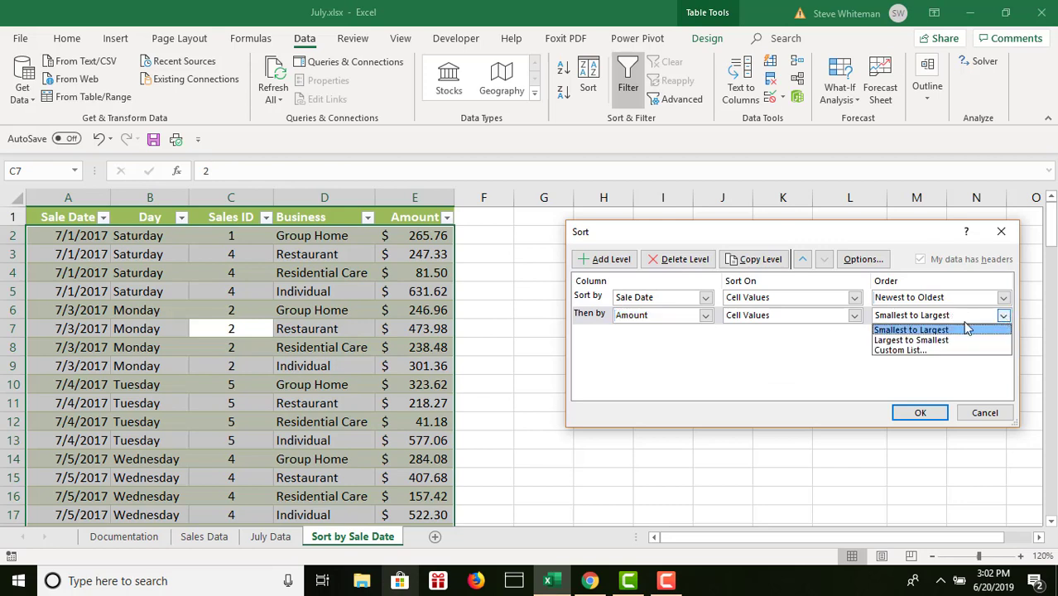
click(919, 338)
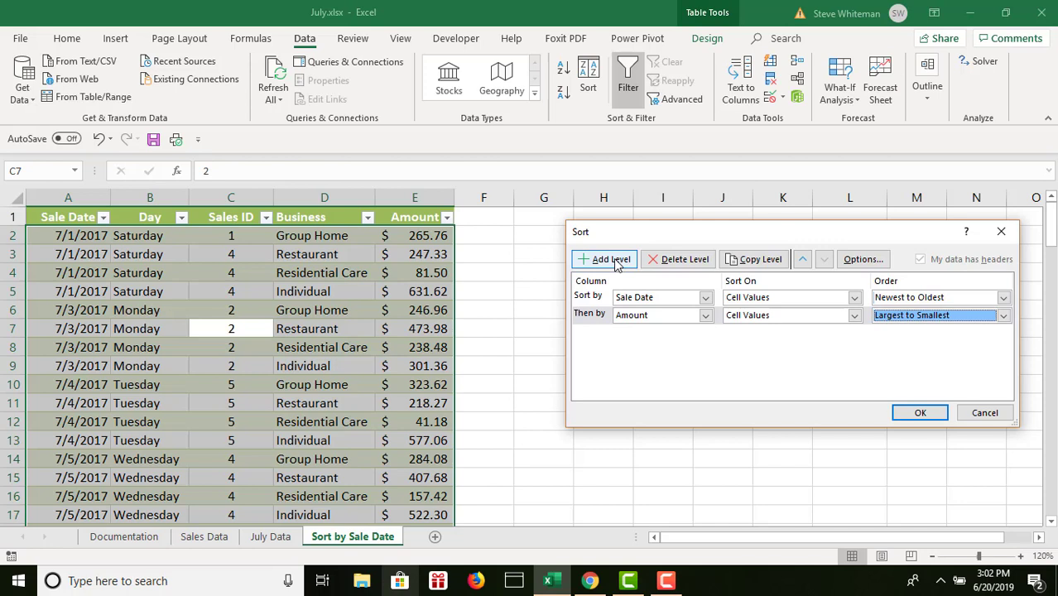
click(927, 411)
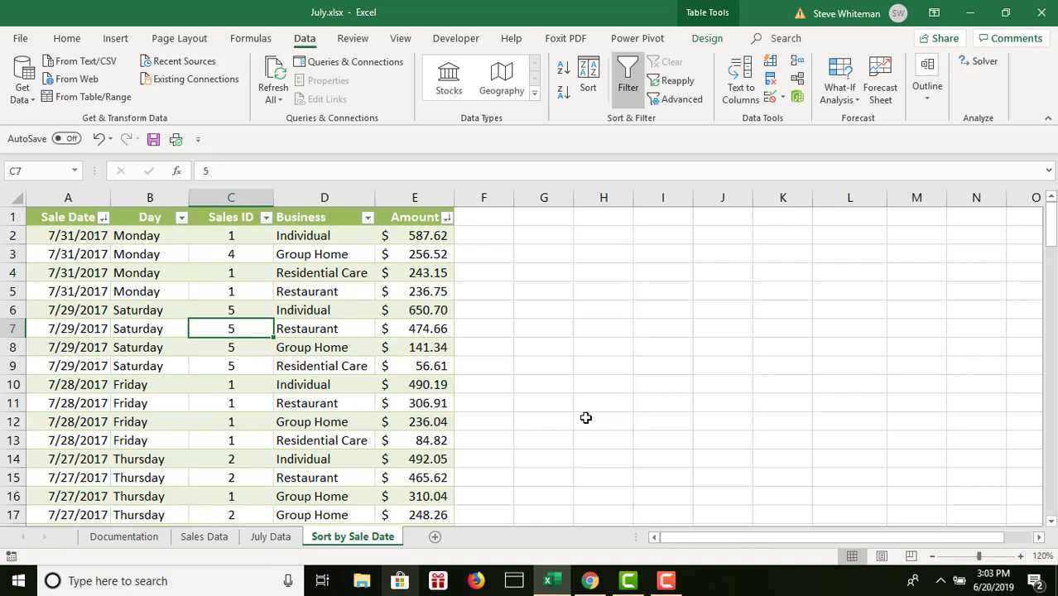
- Create a copy of the Sort by Sale Date sheet at the end of the workbook
right_click(350, 538)
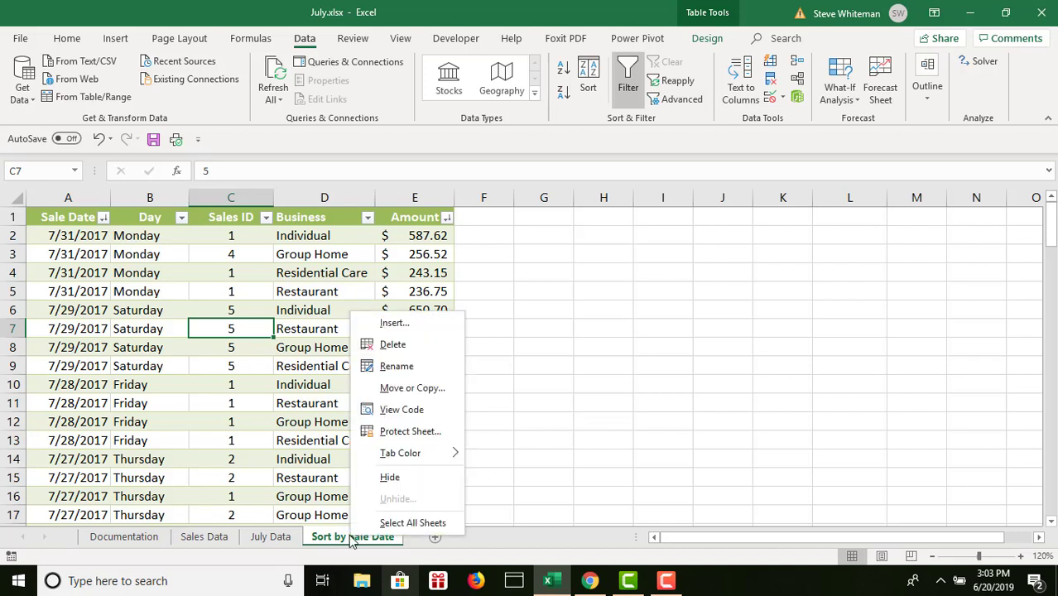
click(387, 395)
click(287, 452)
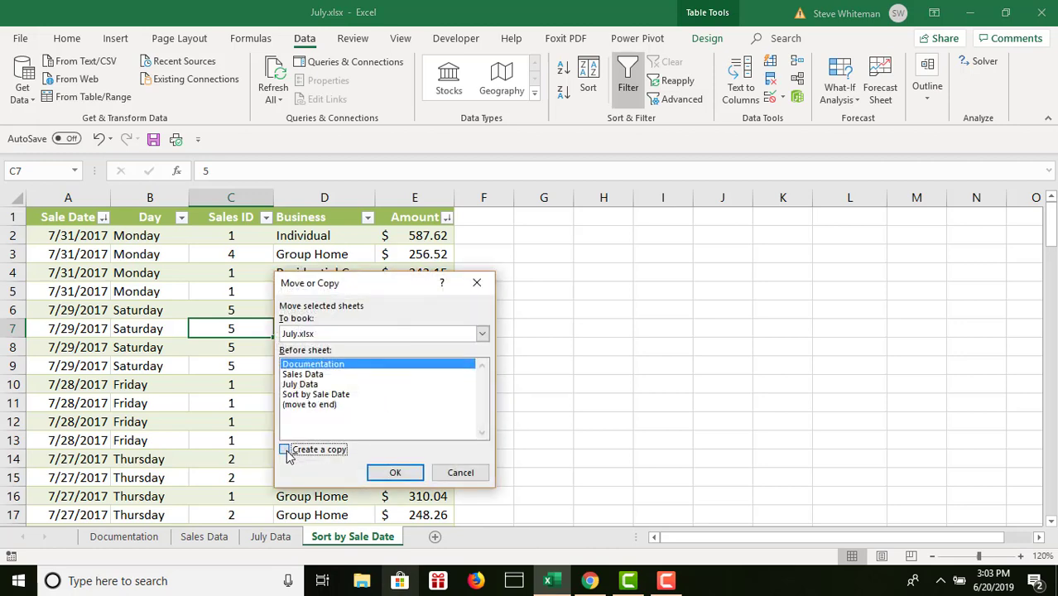
click(306, 404)
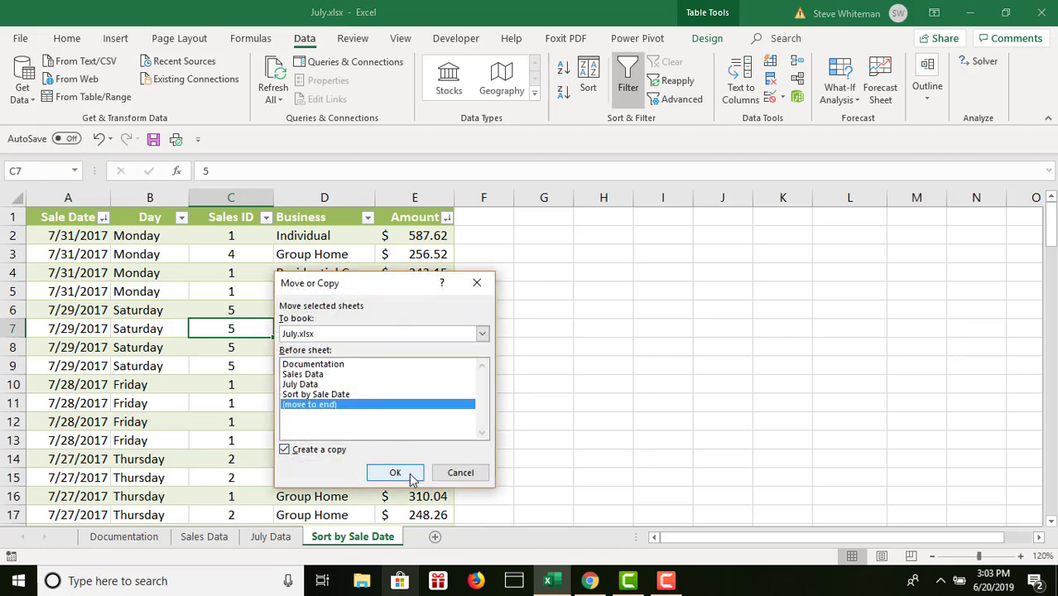
click(394, 472)
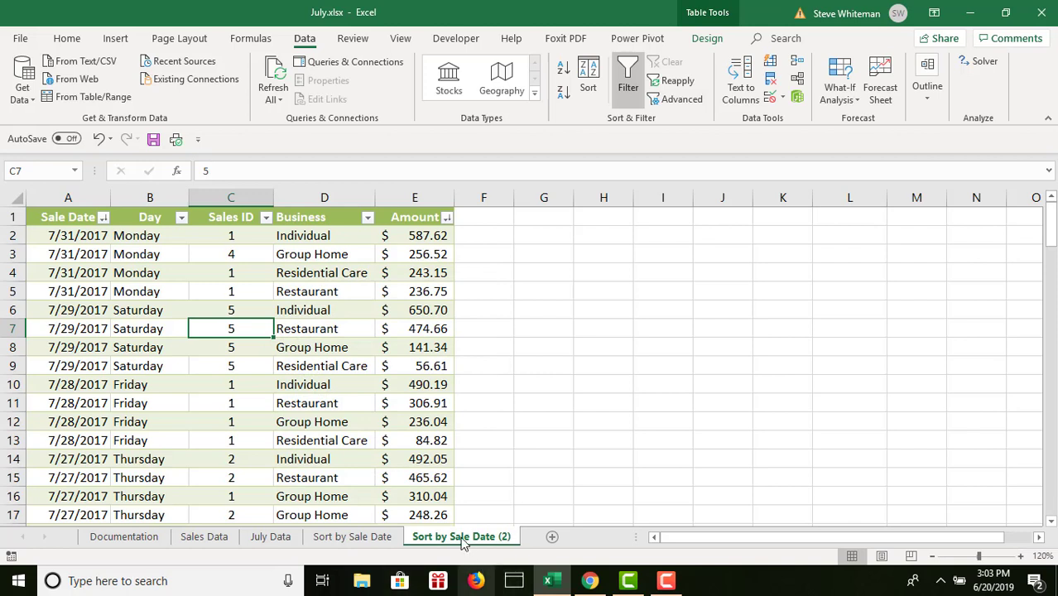
- Rename the copied sheet as Sort by Day
double_click(461, 536)
text(Sort)
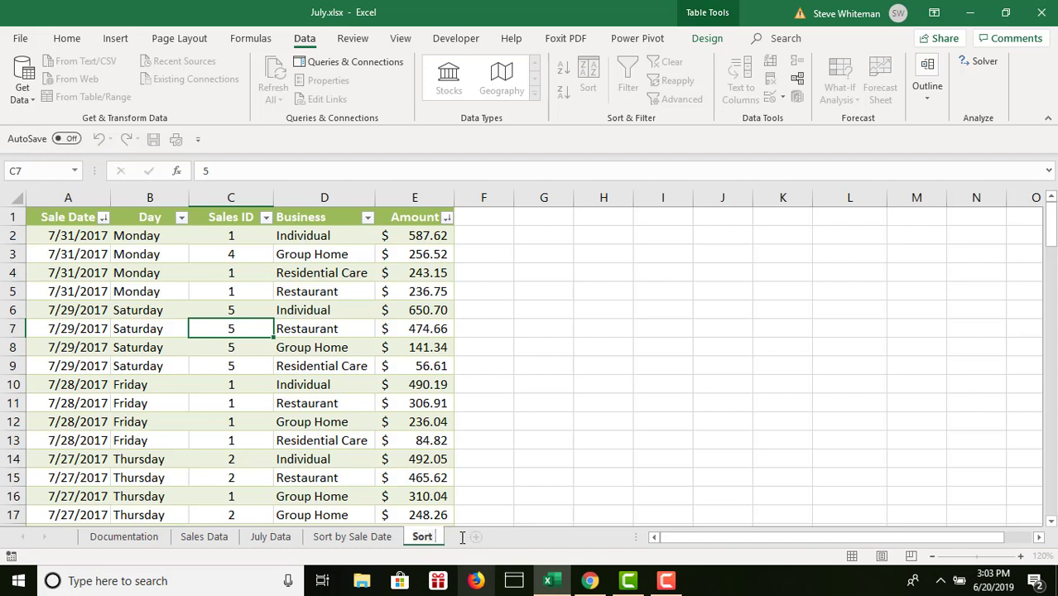
text( by Day)
key(Return)
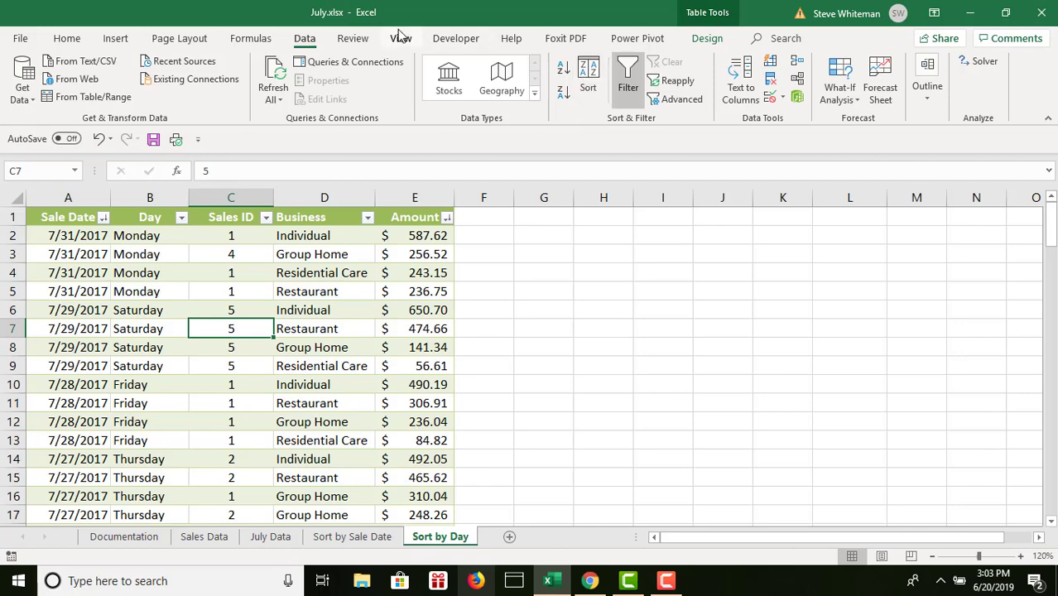
- In the custom sort, delete the Sale Date level and sort first by Day, using the Sunday, Monday, Tuesday custom list of full weekday names
click(585, 75)
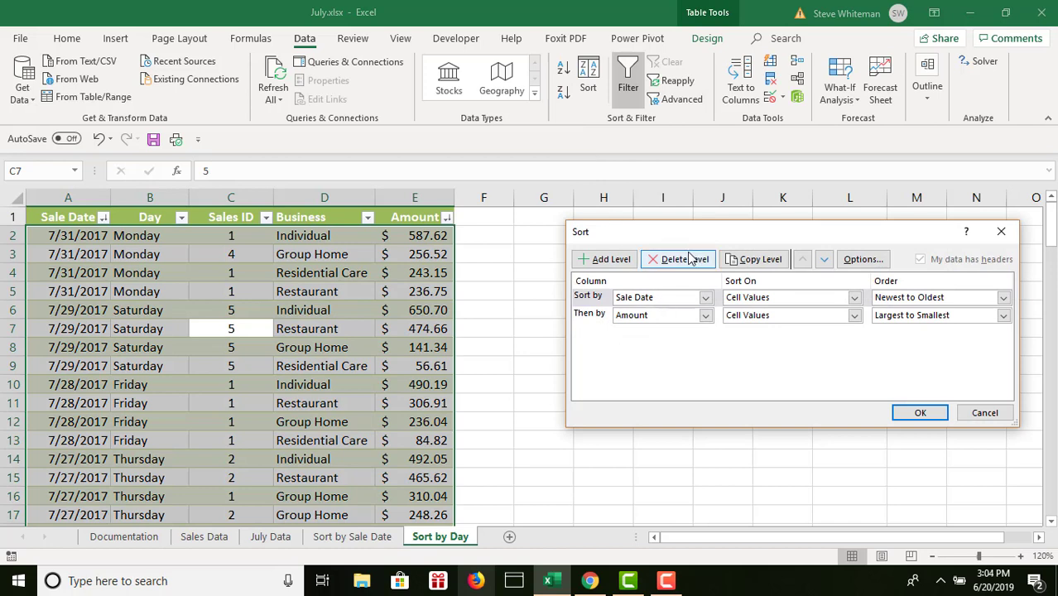
click(686, 260)
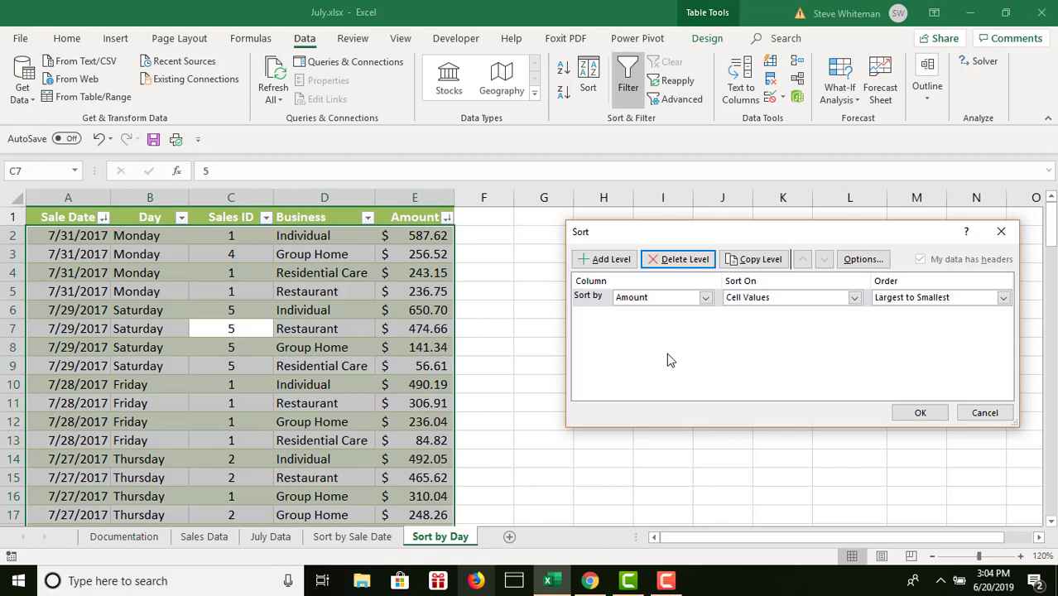
click(706, 298)
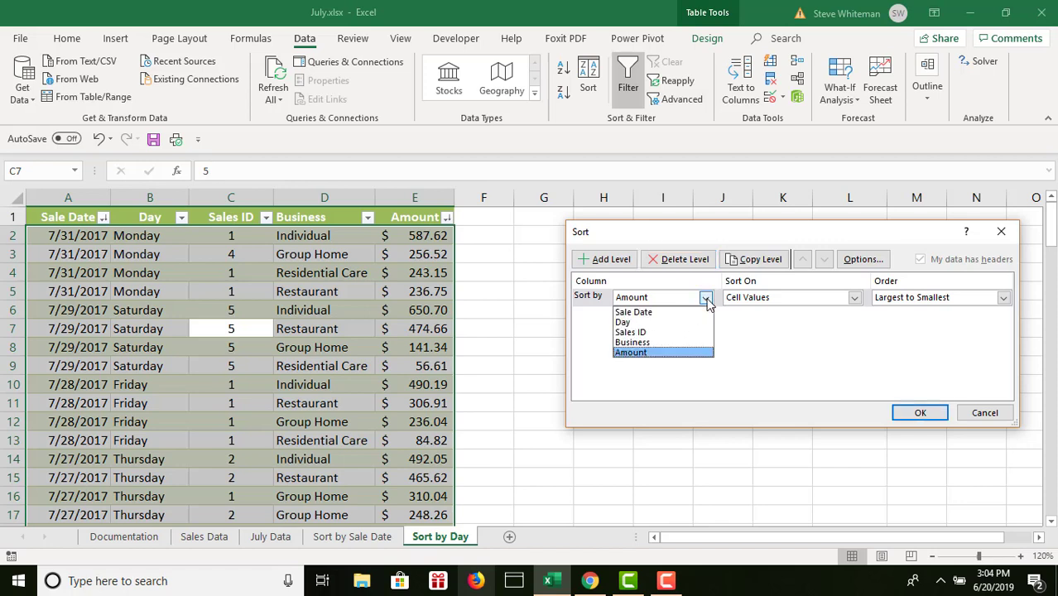
click(637, 323)
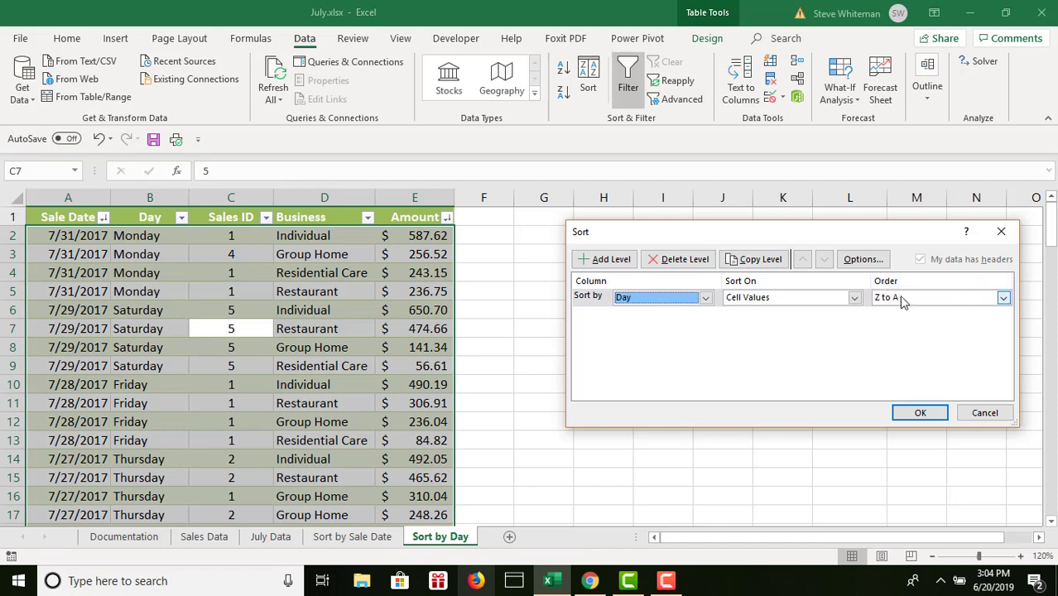
click(1002, 299)
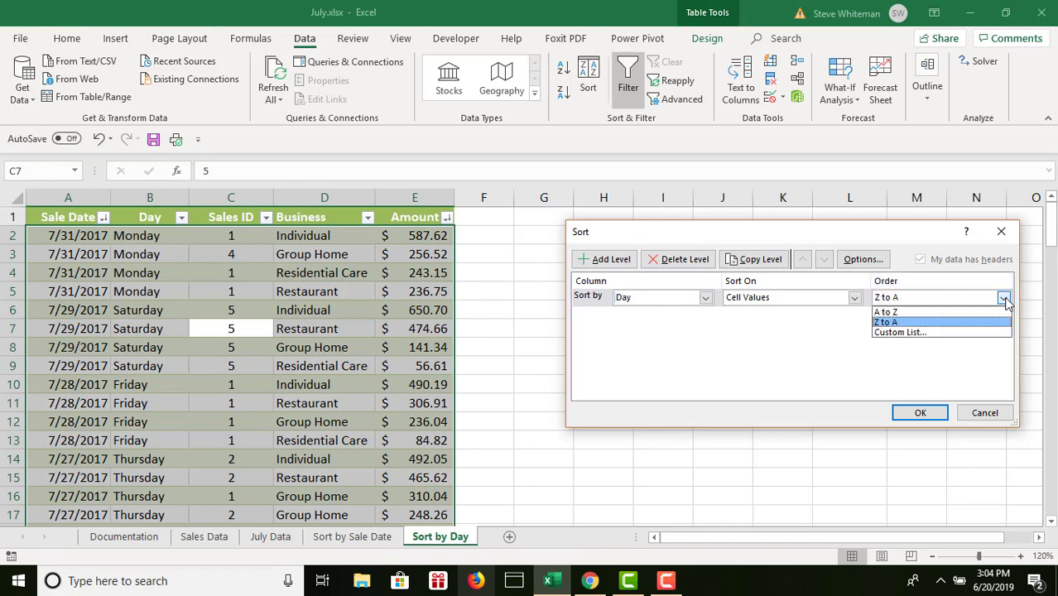
click(910, 332)
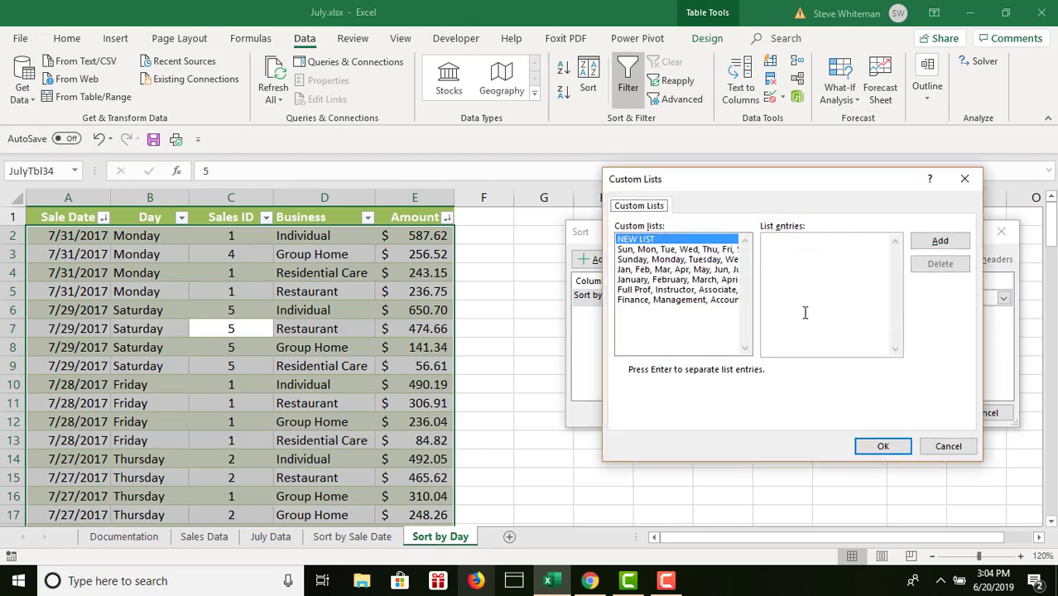
click(653, 260)
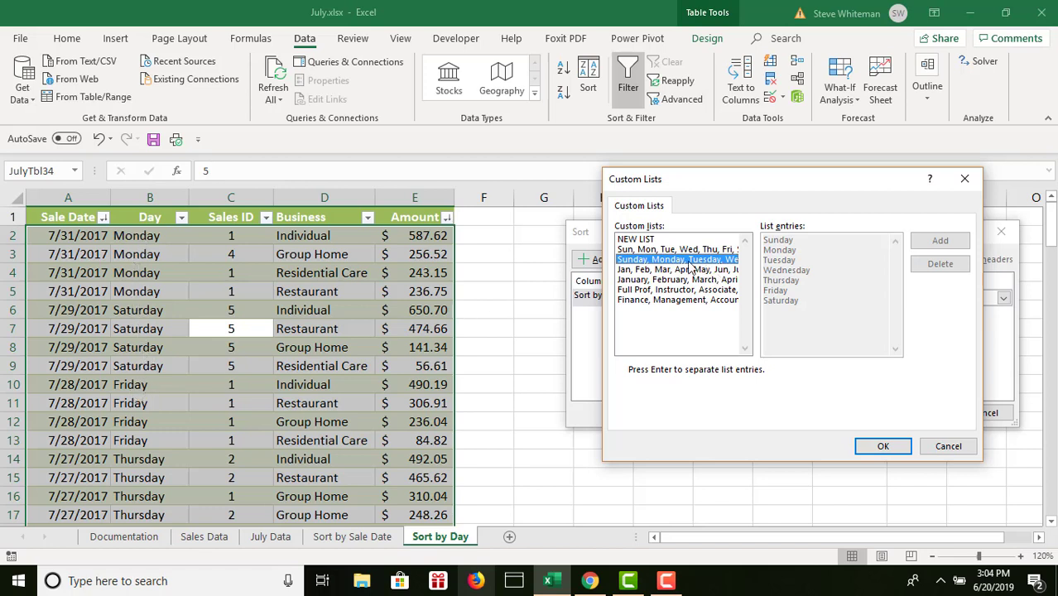
click(891, 447)
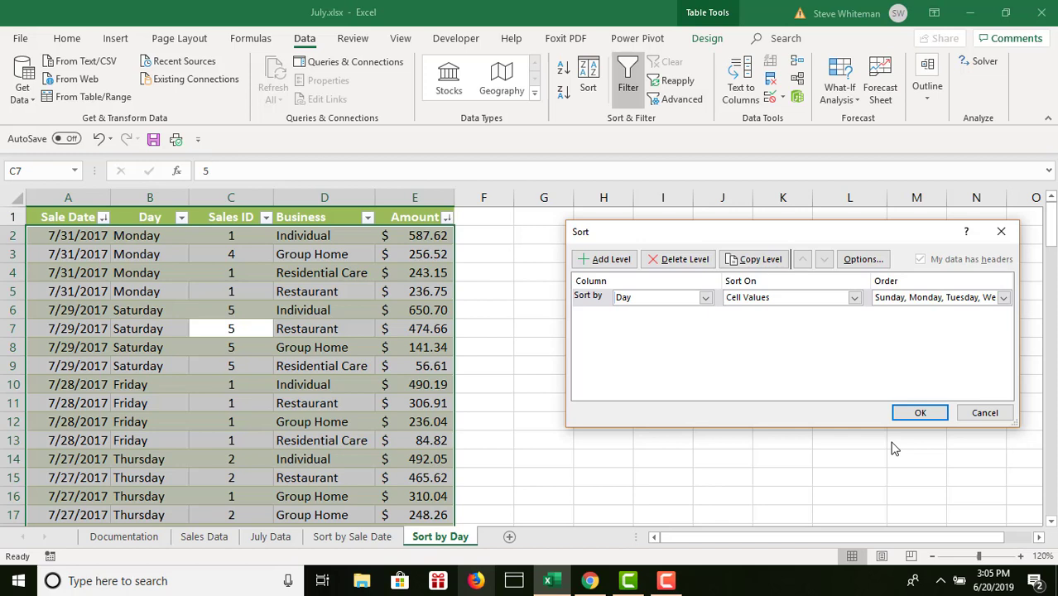
- Add sort levels for Business, A to Z, and Amount, Smallest to Largest, then apply the sort and dismiss the Avast pop-up
click(621, 260)
click(705, 316)
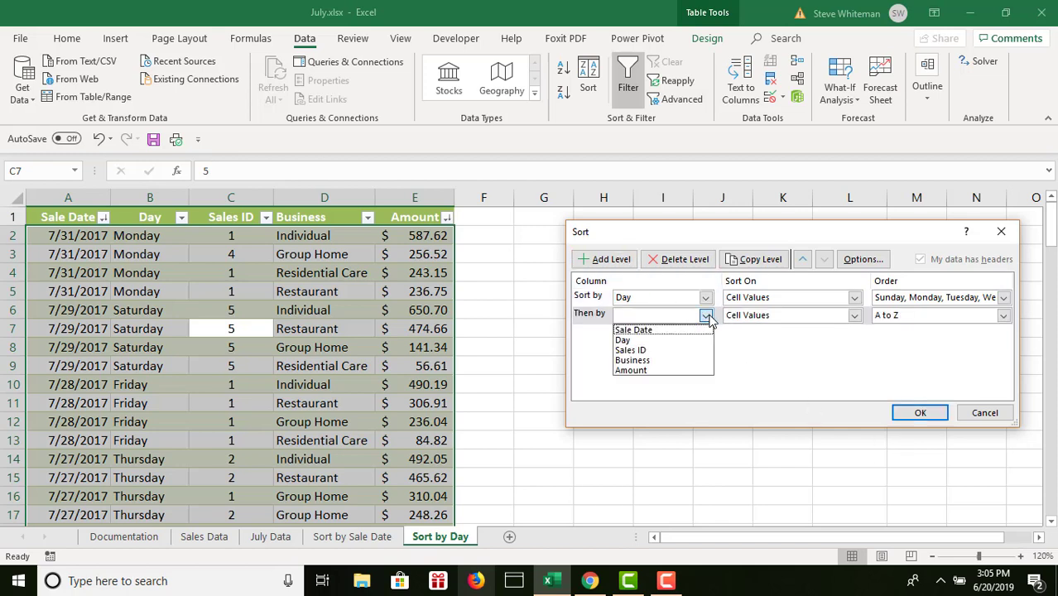
click(653, 360)
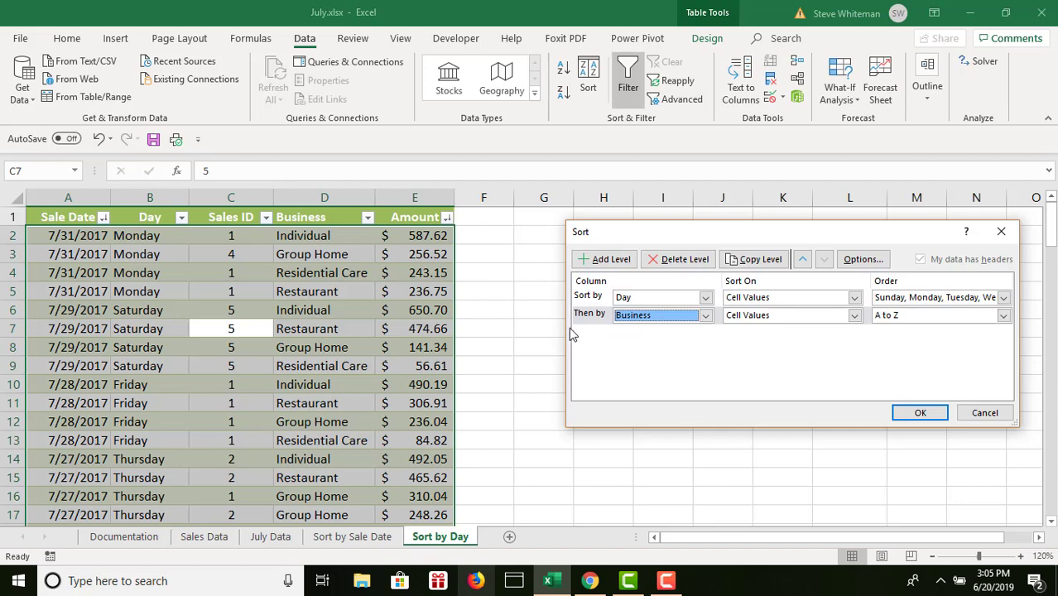
click(603, 259)
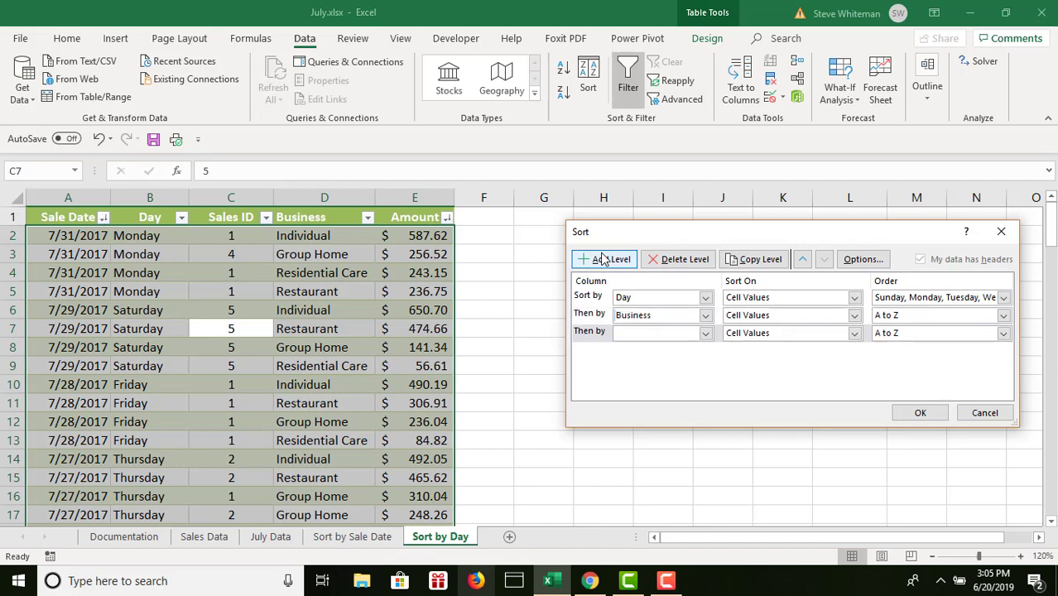
click(705, 334)
click(648, 388)
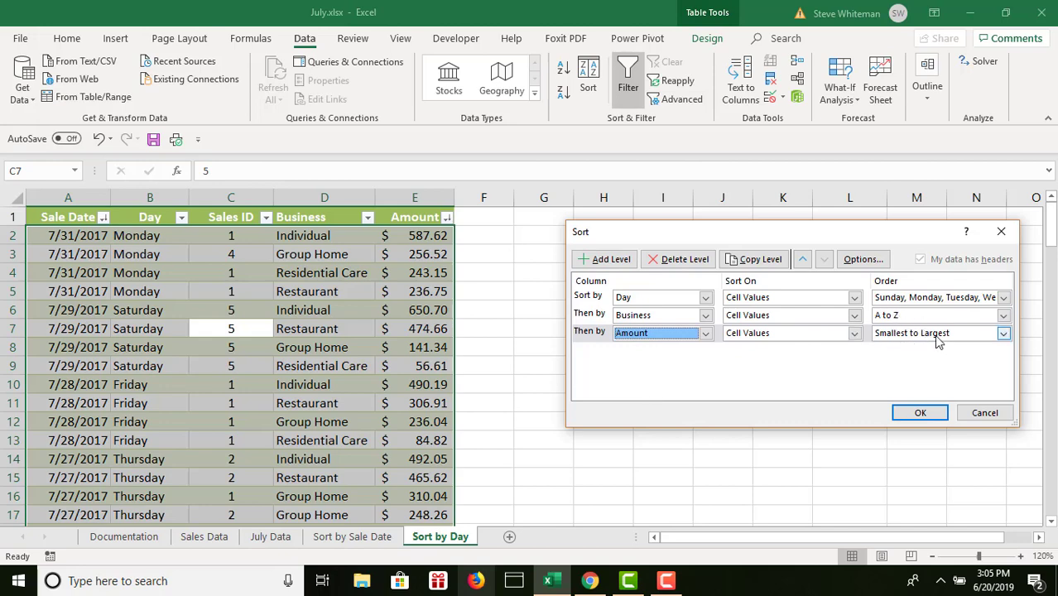
click(902, 414)
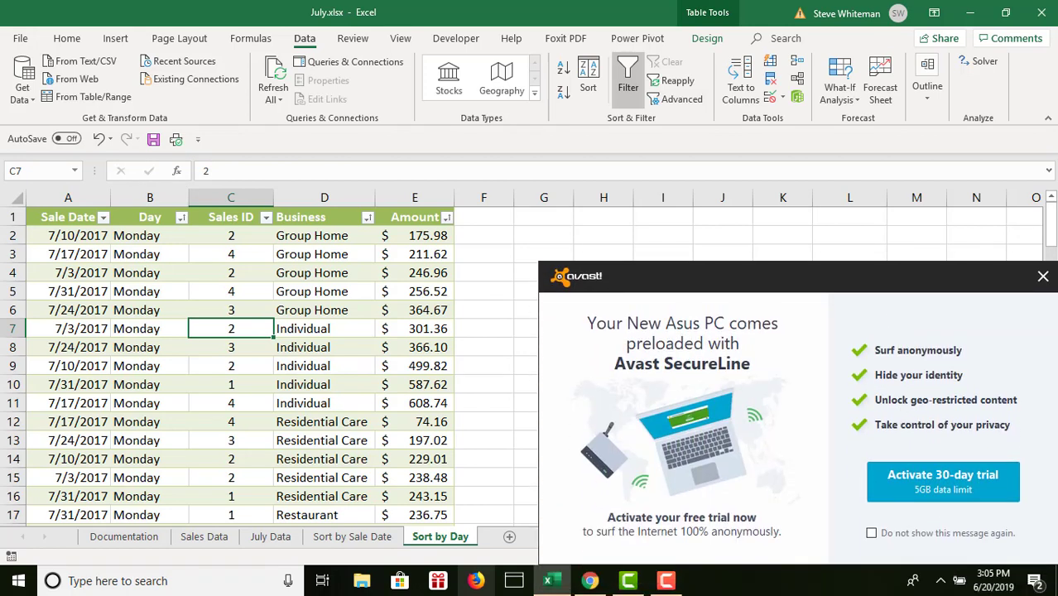
click(1043, 280)
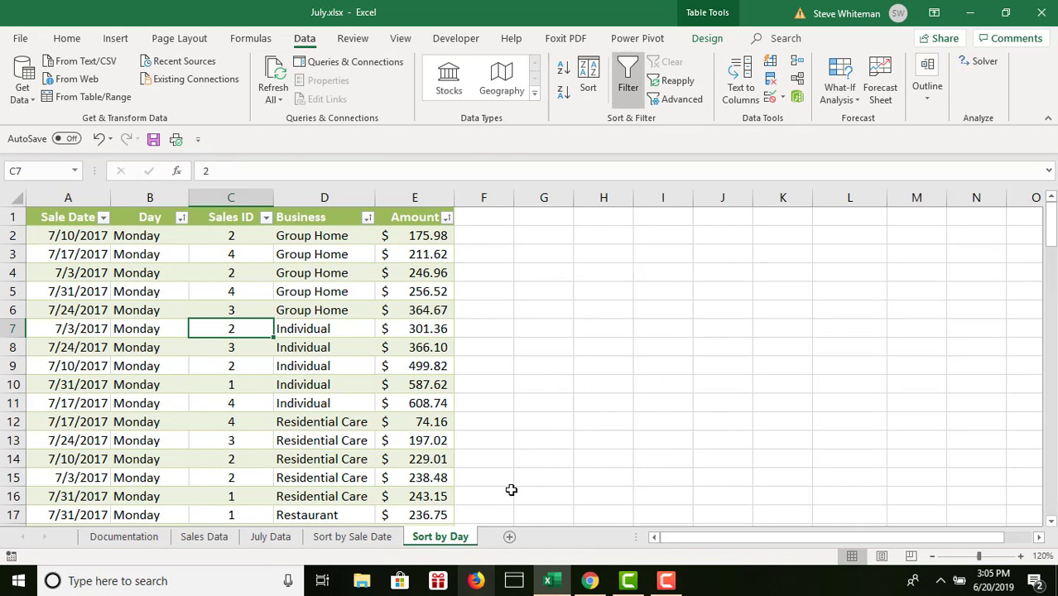
- Create a copy of the Sort by Day sheet at the end of the workbook
right_click(441, 538)
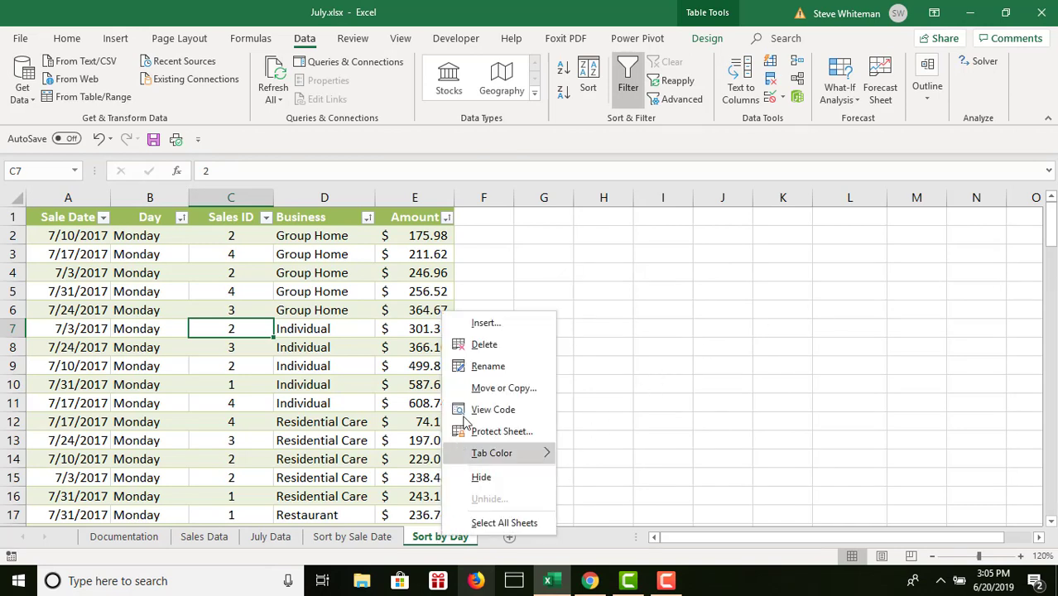
click(475, 394)
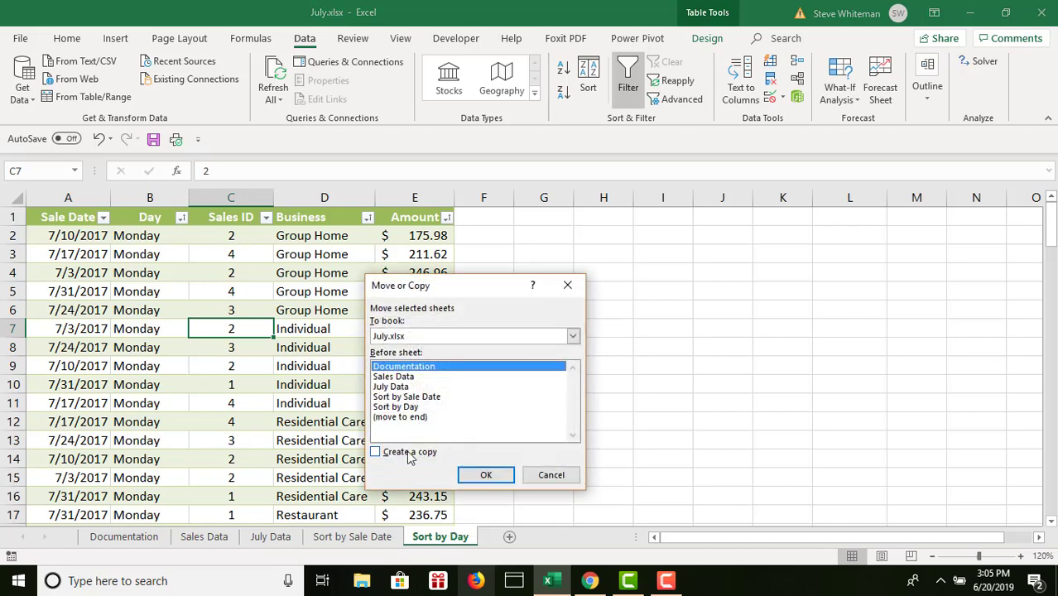
click(376, 454)
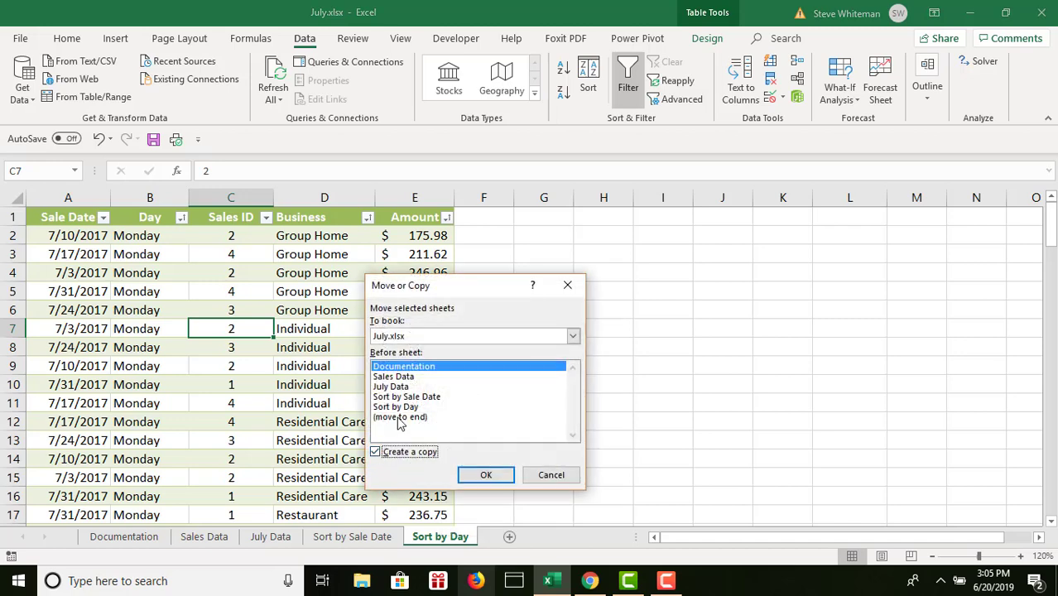
click(399, 418)
click(485, 475)
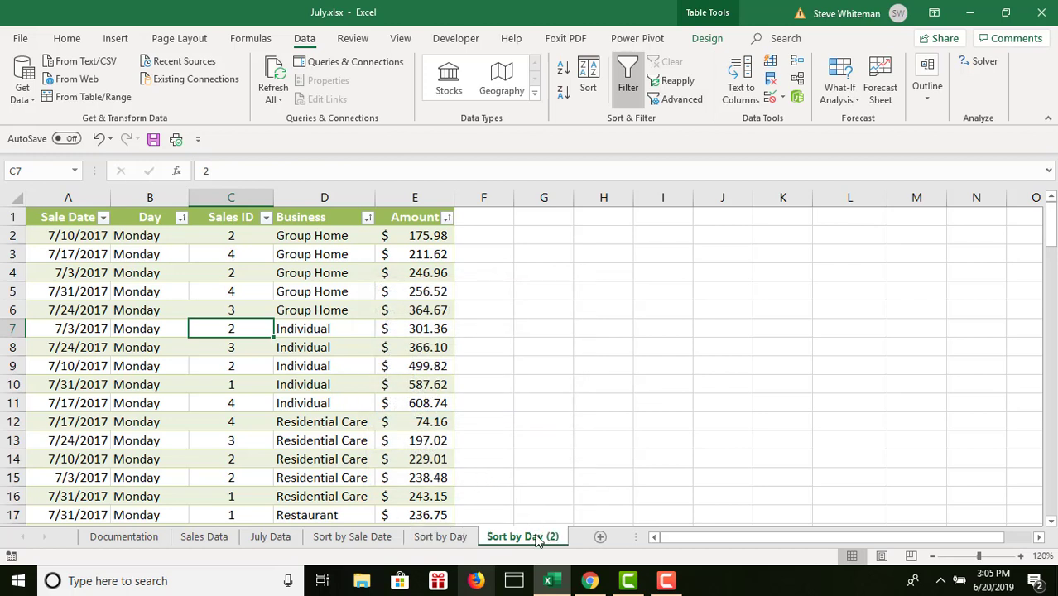
- Rename the copied Sort by Day (2) sheet as Filter to Omit Restaurant
double_click(536, 538)
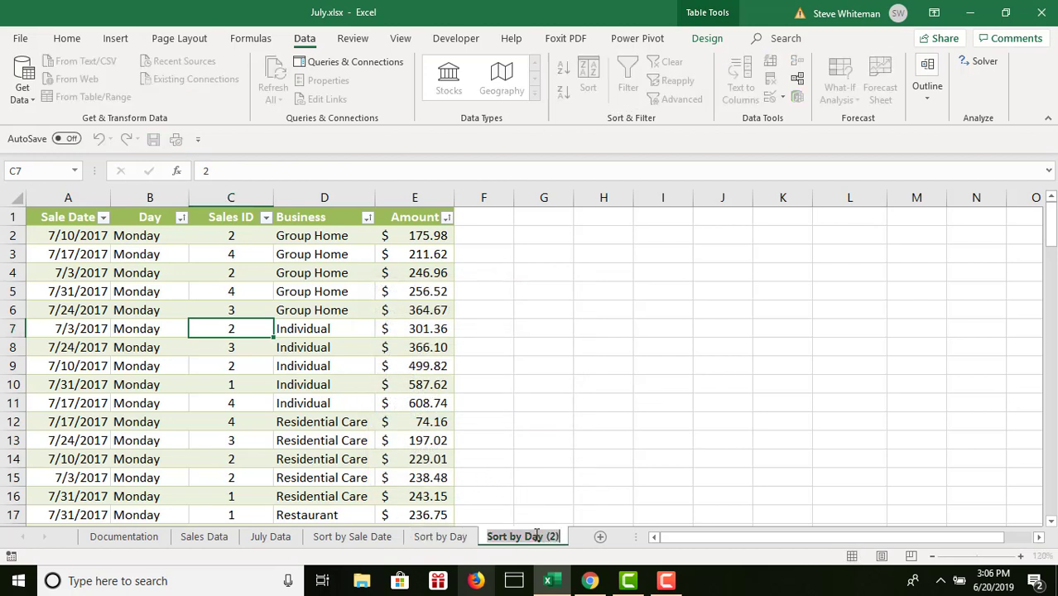
text(F)
text(ilter)
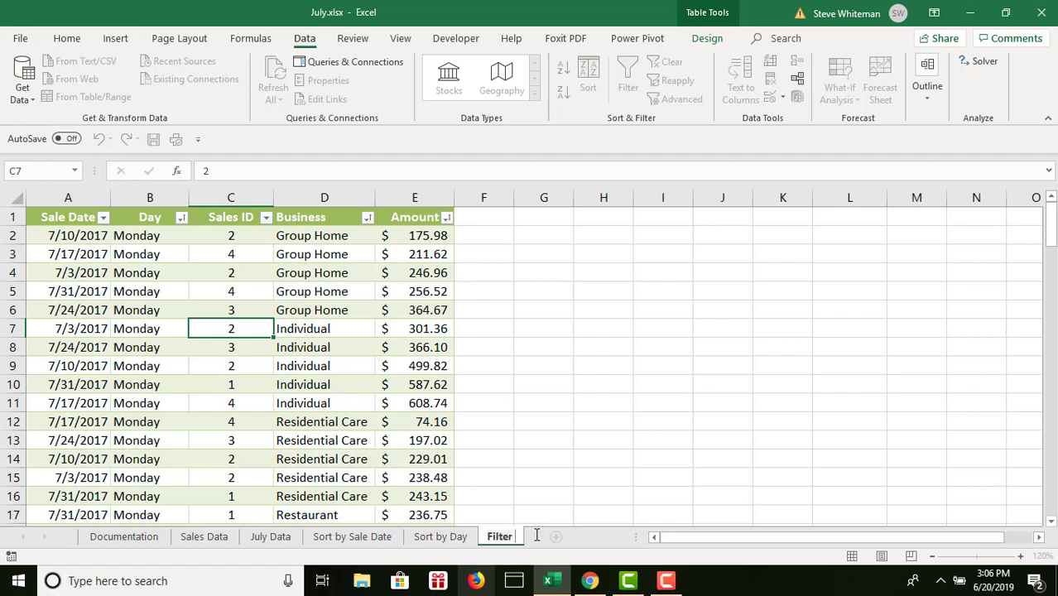
text( to Omit)
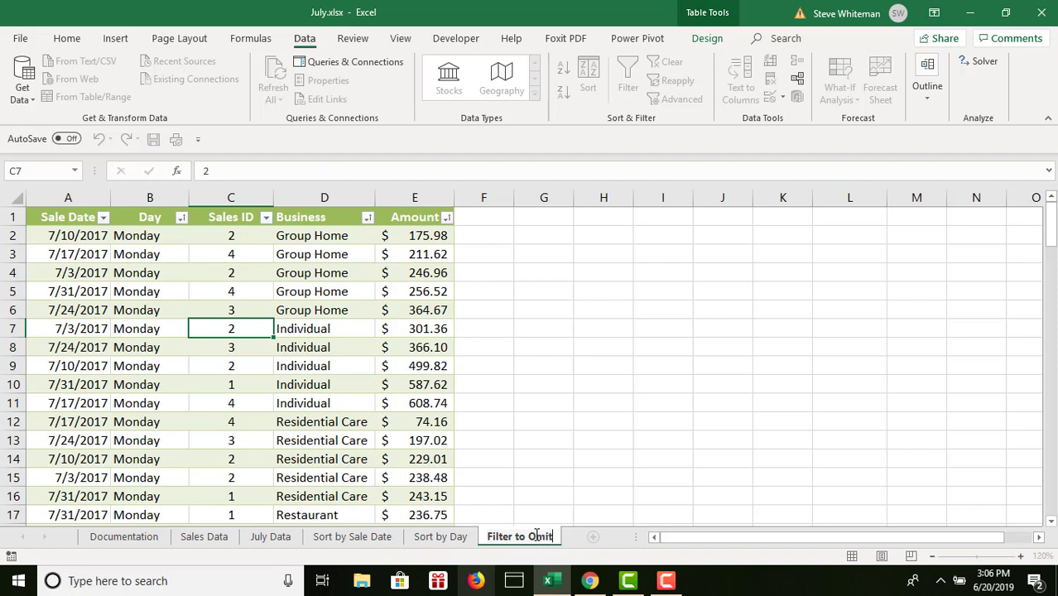
text( Resta)
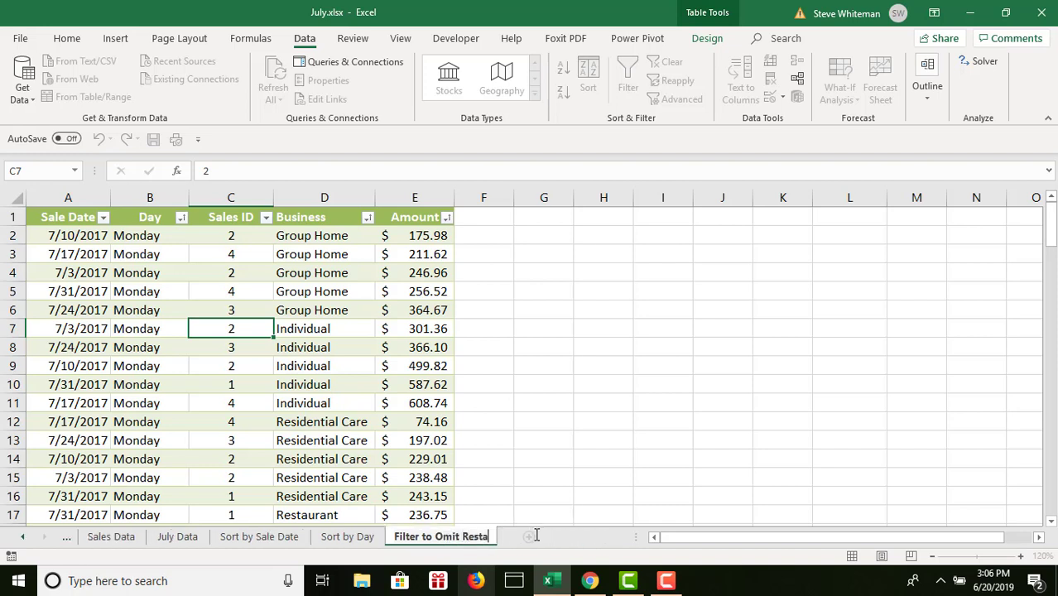
text(urant)
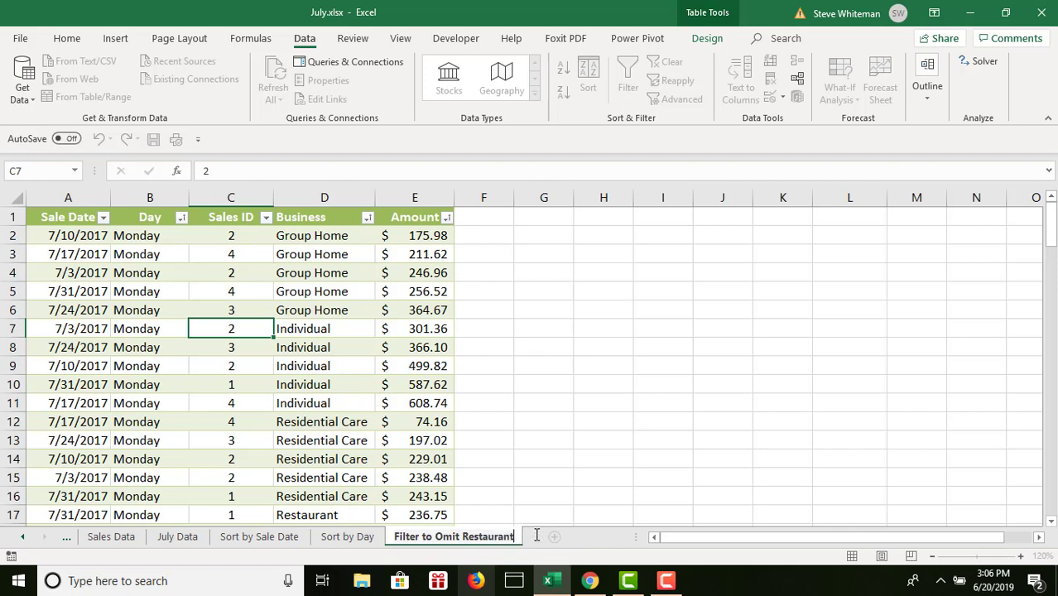
key(Return)
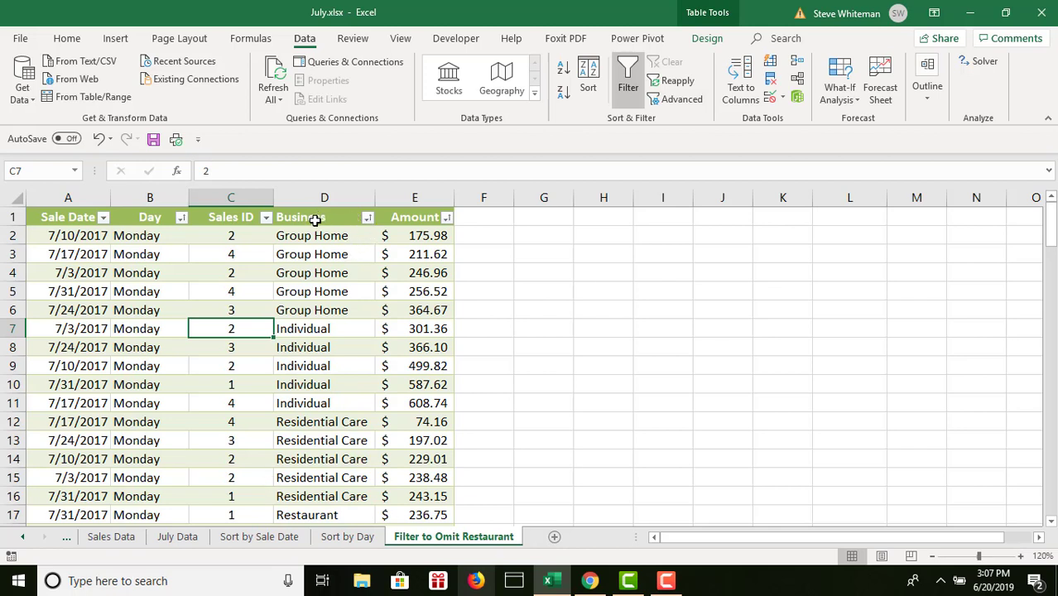
- Filter the Business column to include only Group Home, Individual and Residential Care, omitting Restaurant, and save the workbook
click(369, 220)
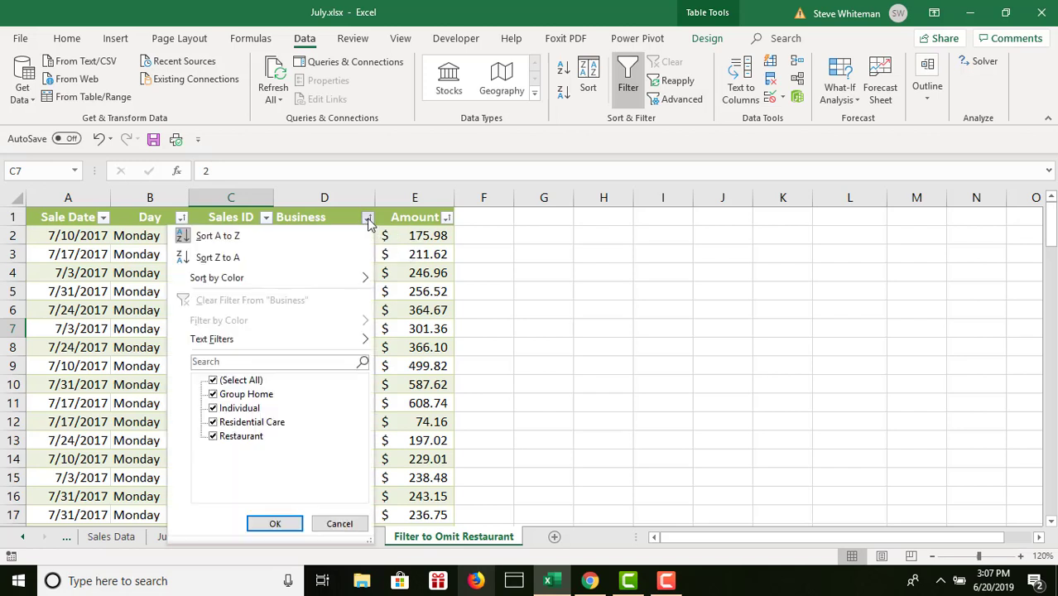
click(213, 380)
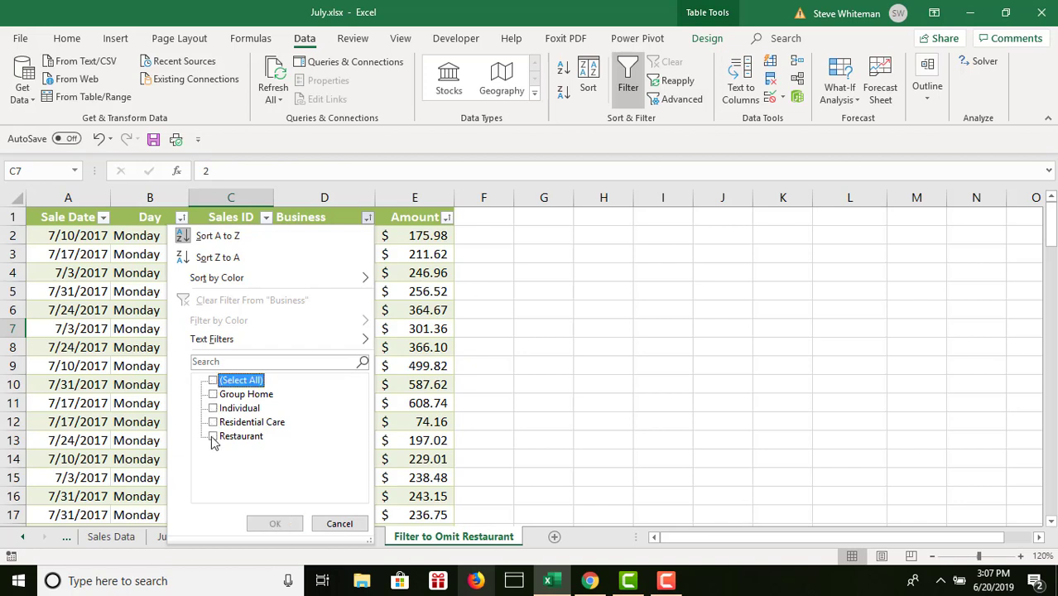
click(212, 422)
click(213, 408)
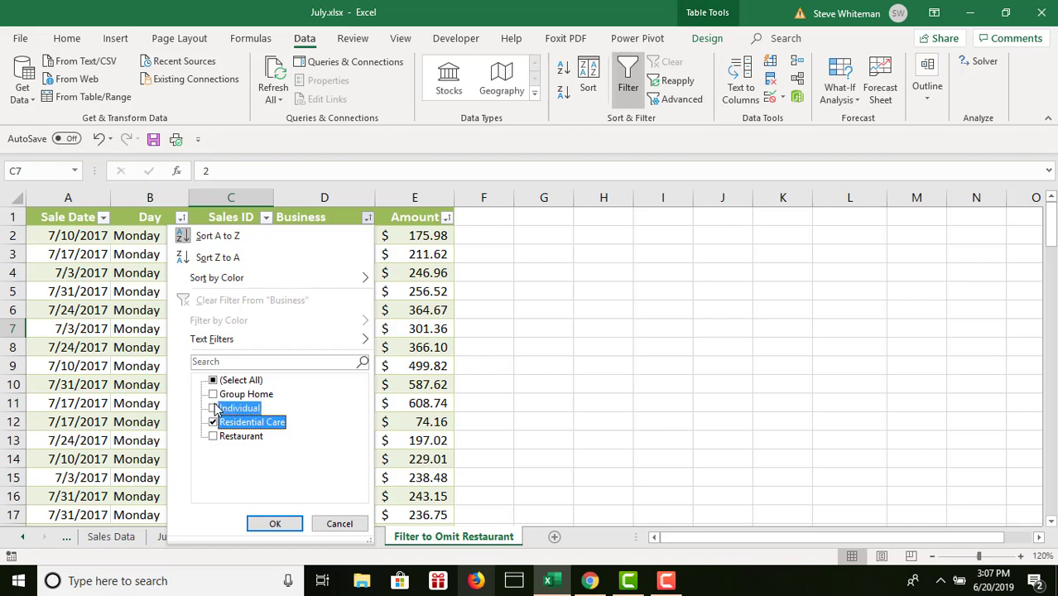
click(214, 394)
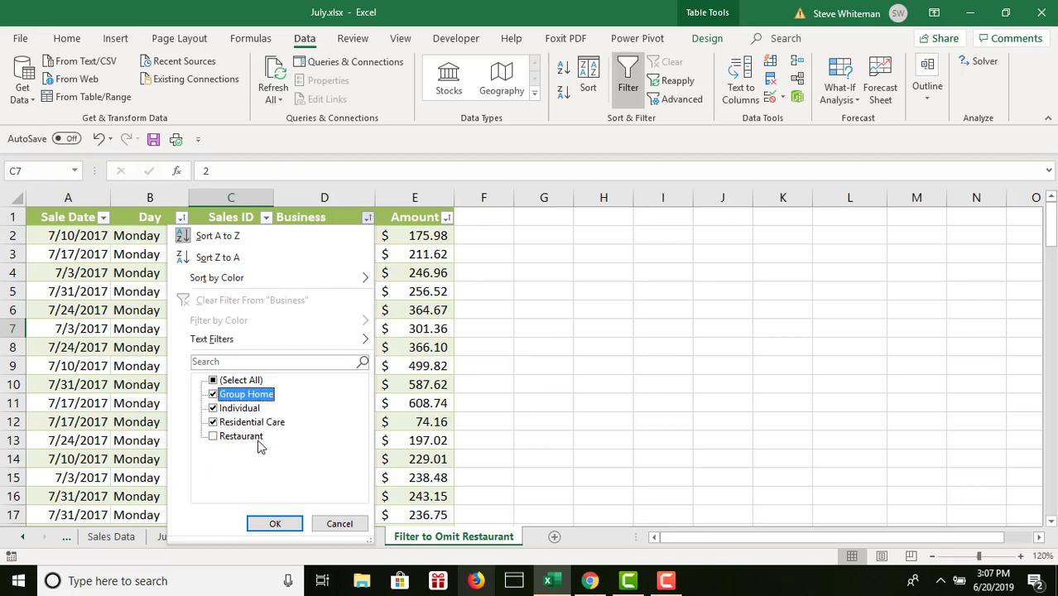
click(275, 523)
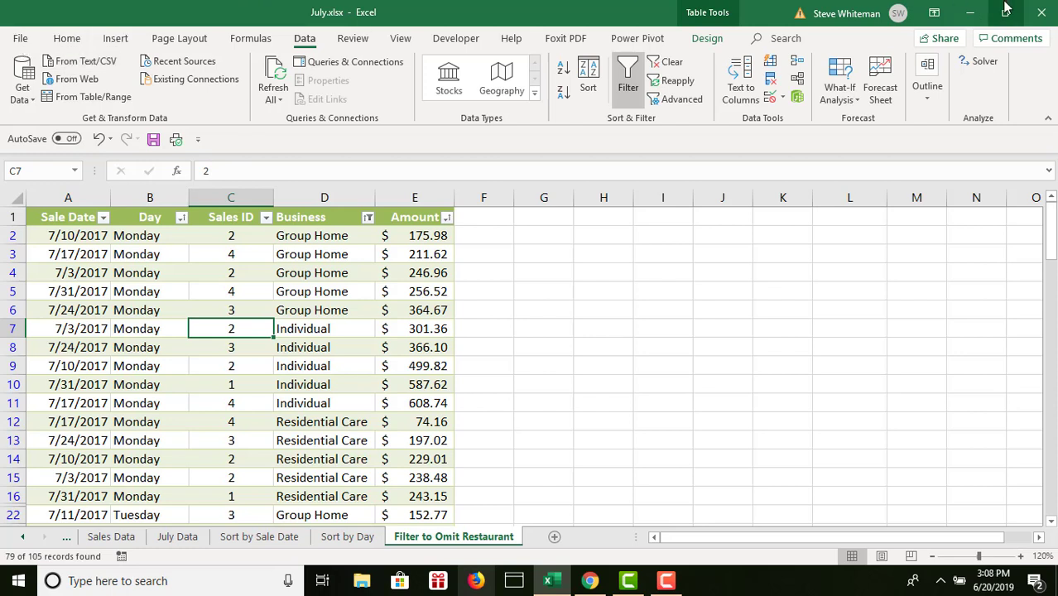
click(153, 140)
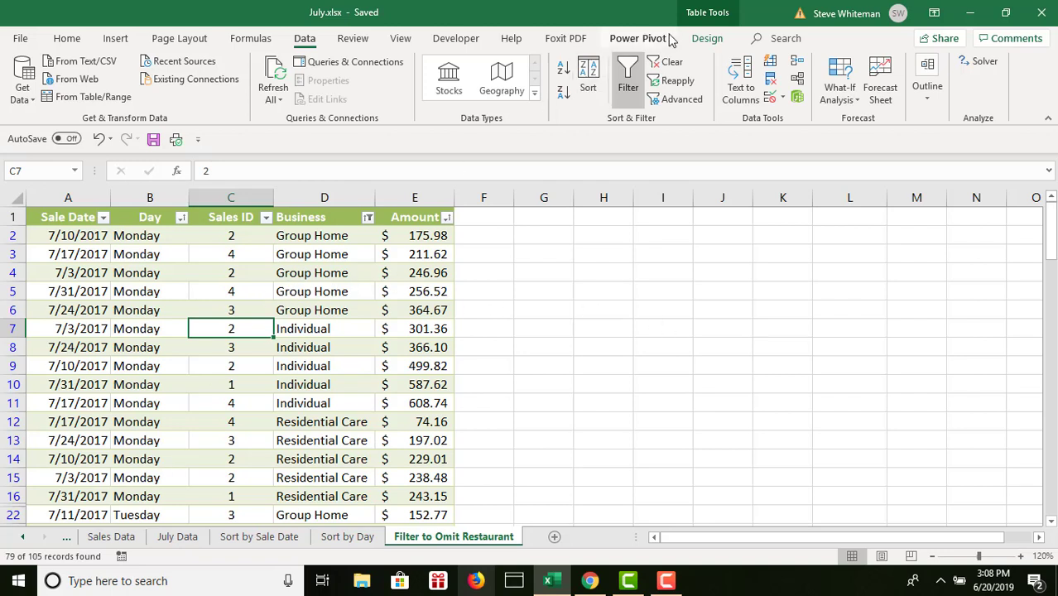
- Add a total row to the filtered table and set its Amount calculation to Average
click(708, 39)
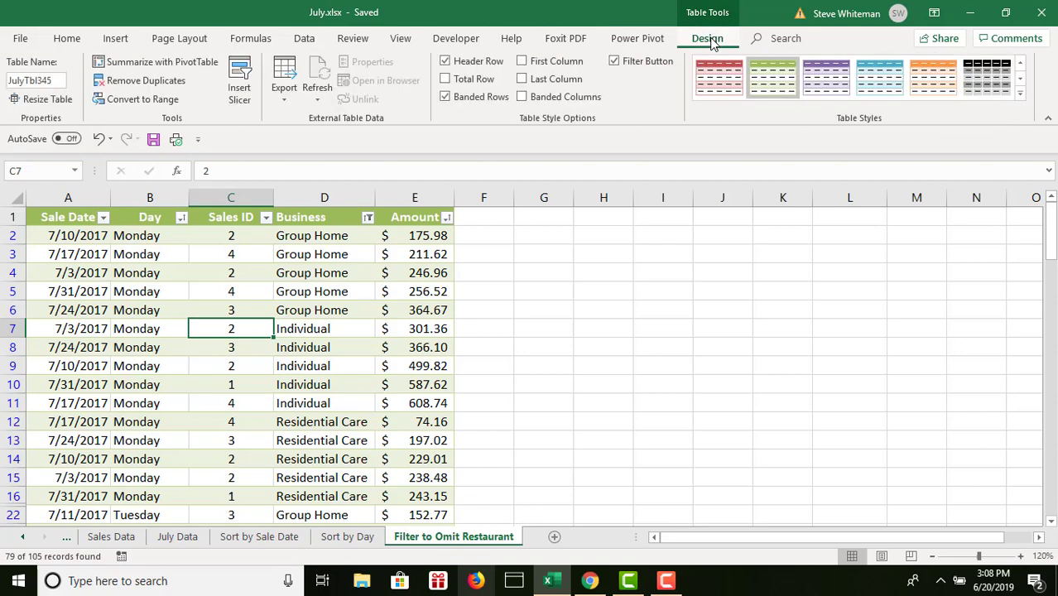
click(446, 83)
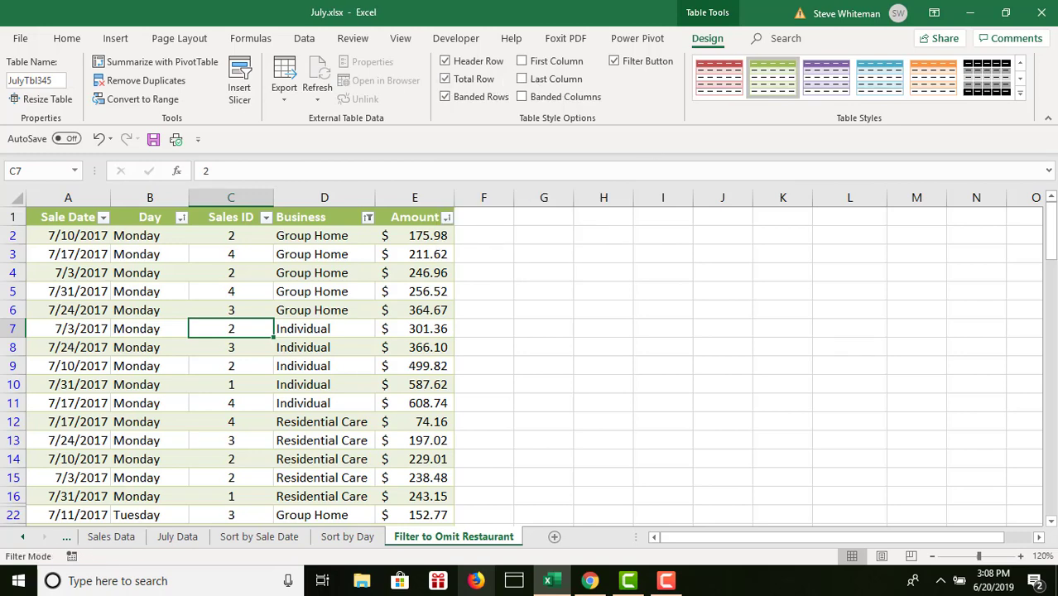
scroll(1051, 517, down, 11)
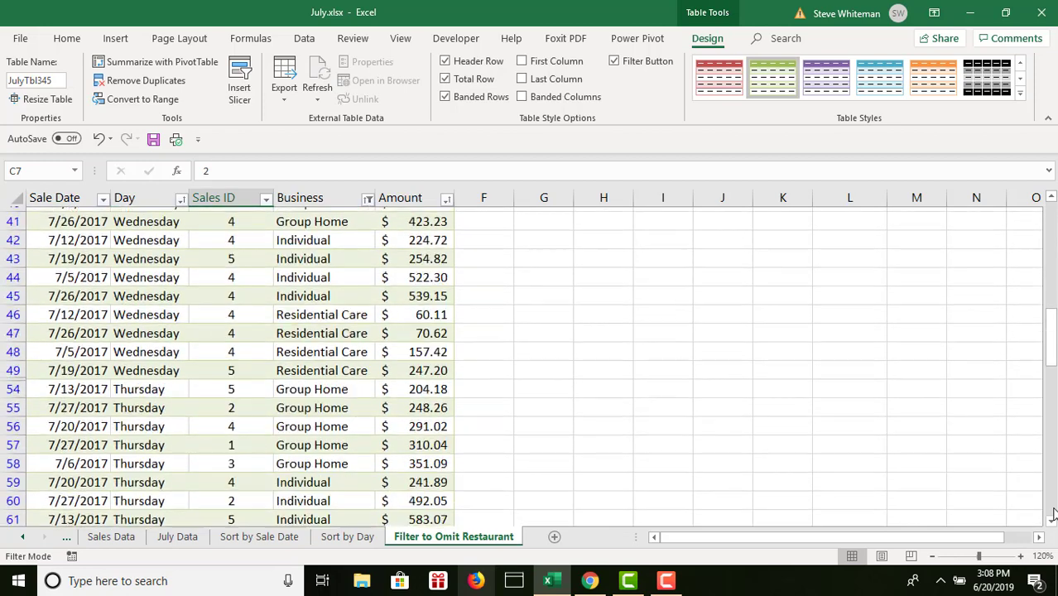
scroll(1051, 517, down, 16)
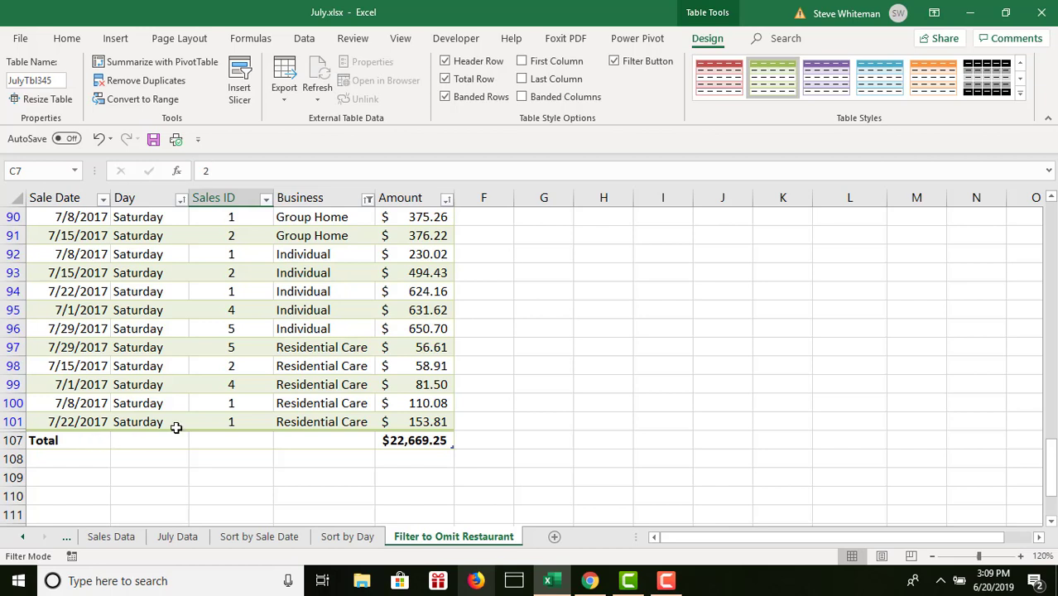
click(425, 440)
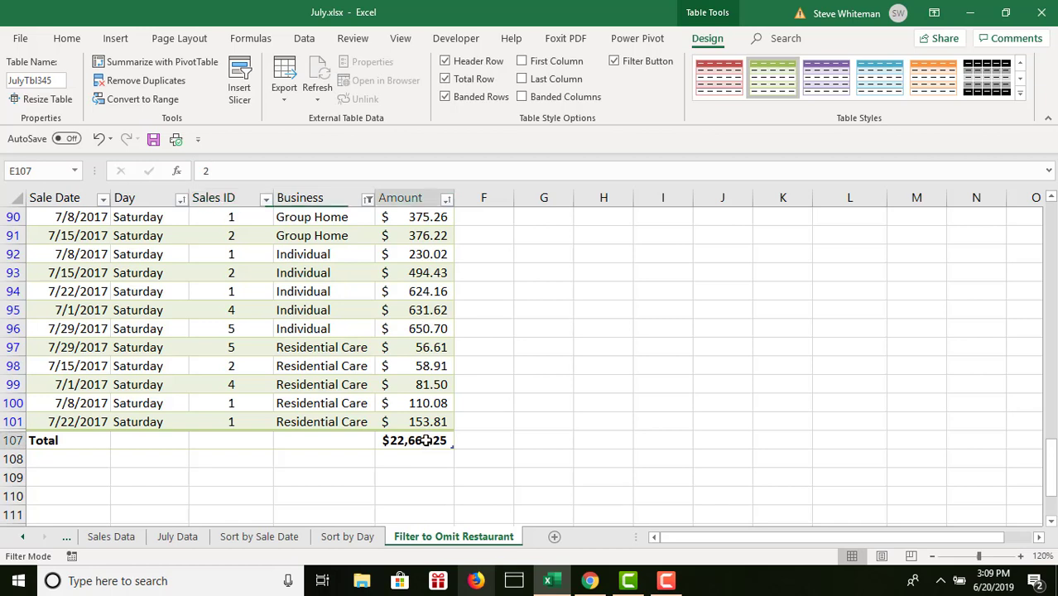
click(460, 441)
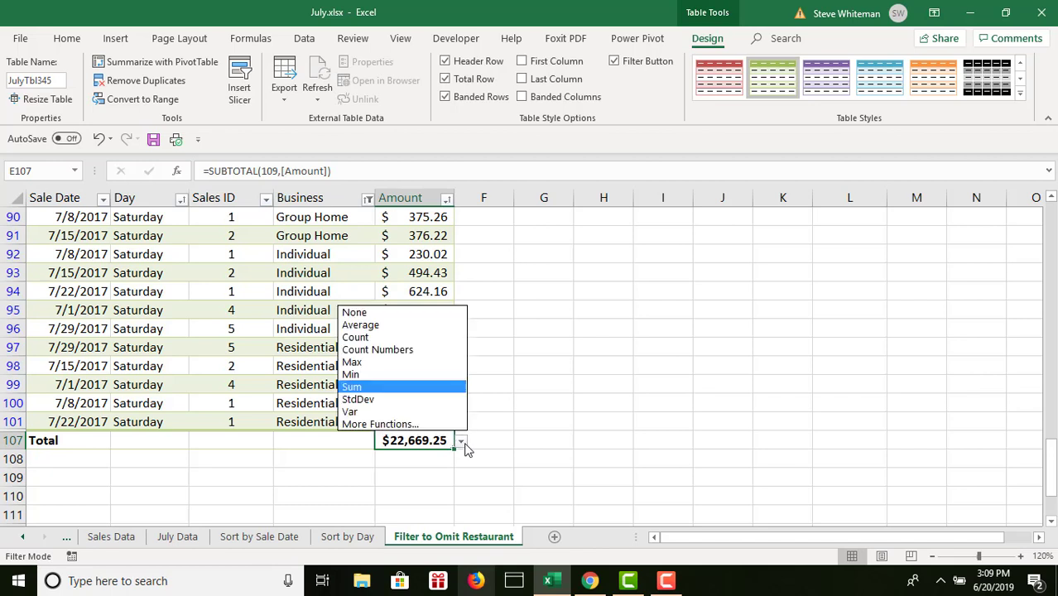
click(392, 326)
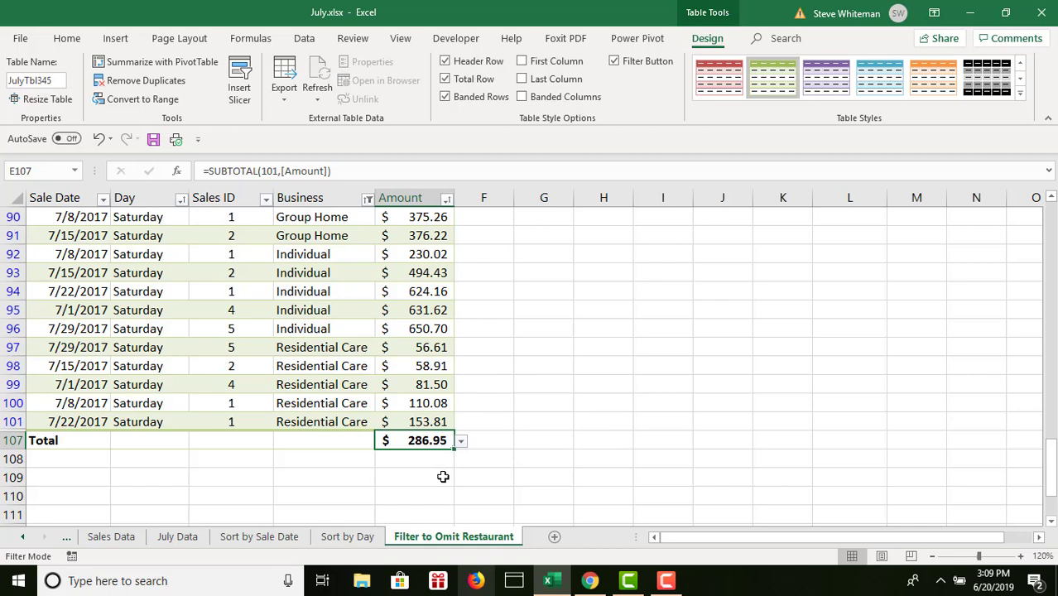
- Try the Average function in the total row's Sale Date cell
click(62, 440)
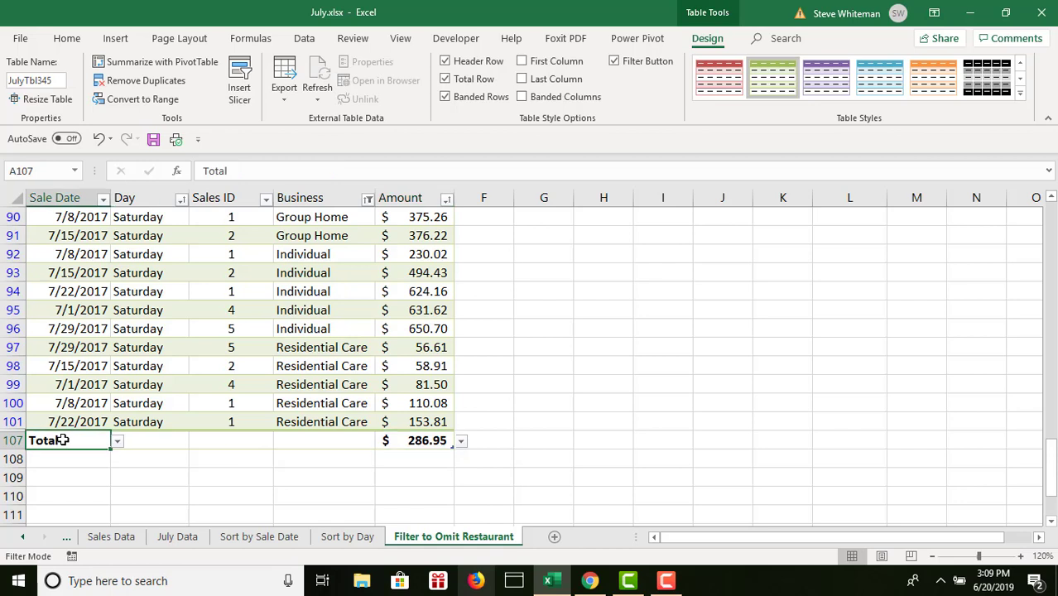
click(119, 442)
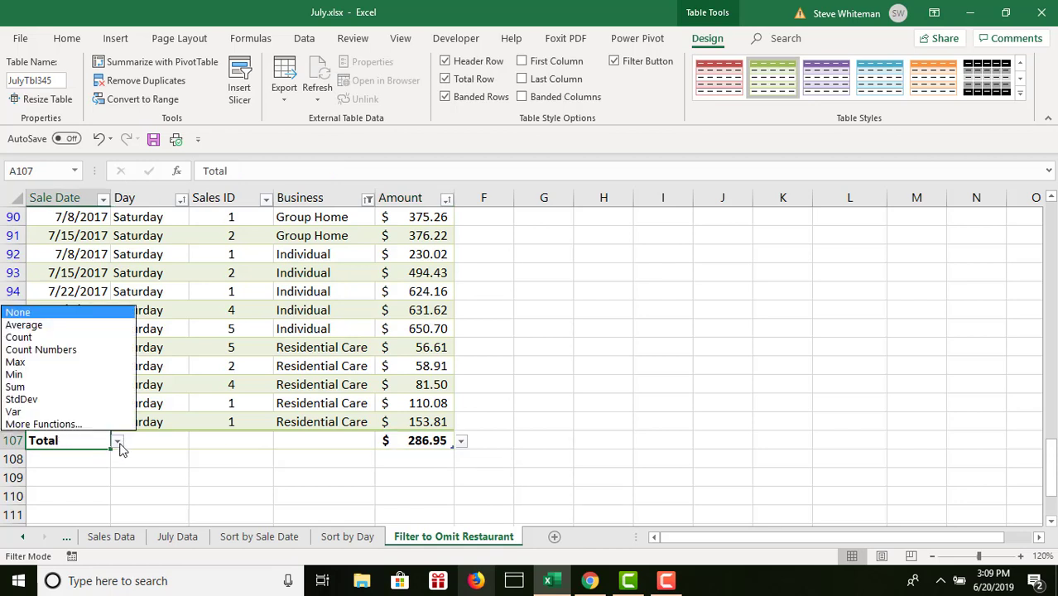
click(58, 325)
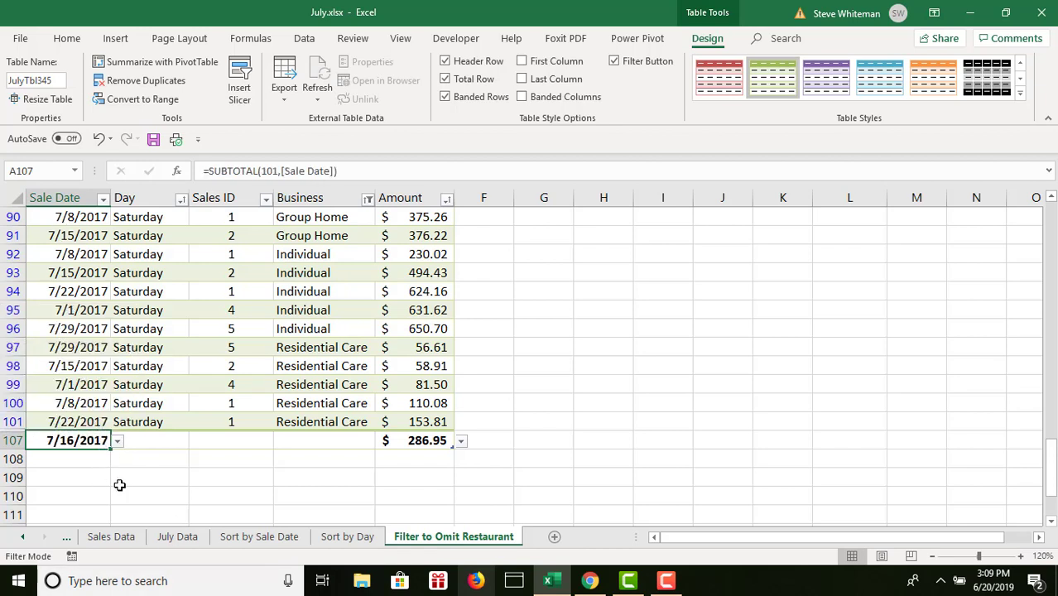
- Enter Average as the label in the total row's Sale Date cell, A107
text(A)
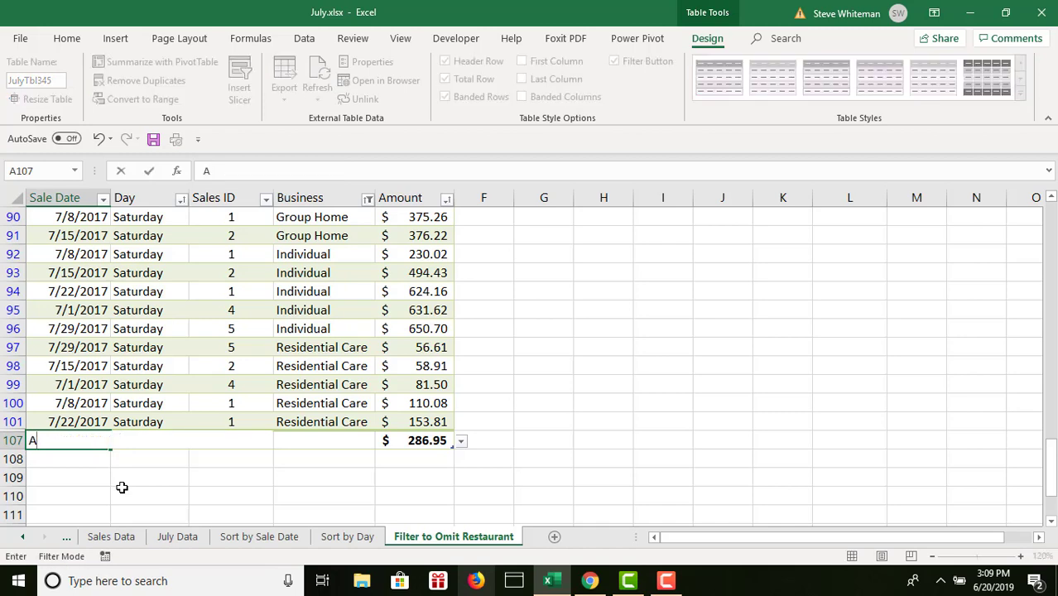
text(verage)
key(Return)
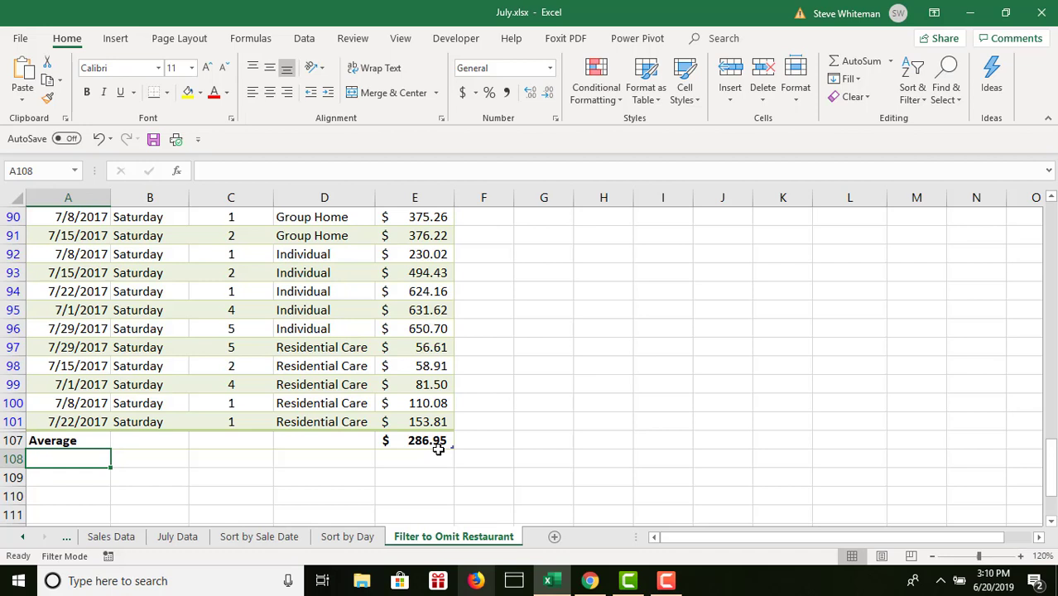
- Split the window into separate panes at the Average row, using cell A107 as the dividing point
click(52, 439)
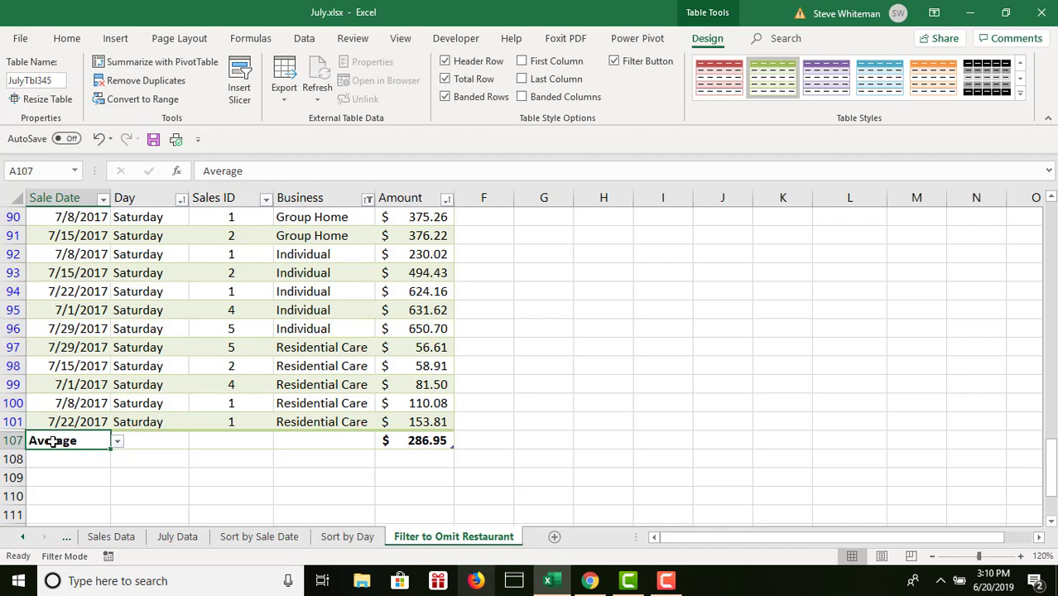
click(400, 41)
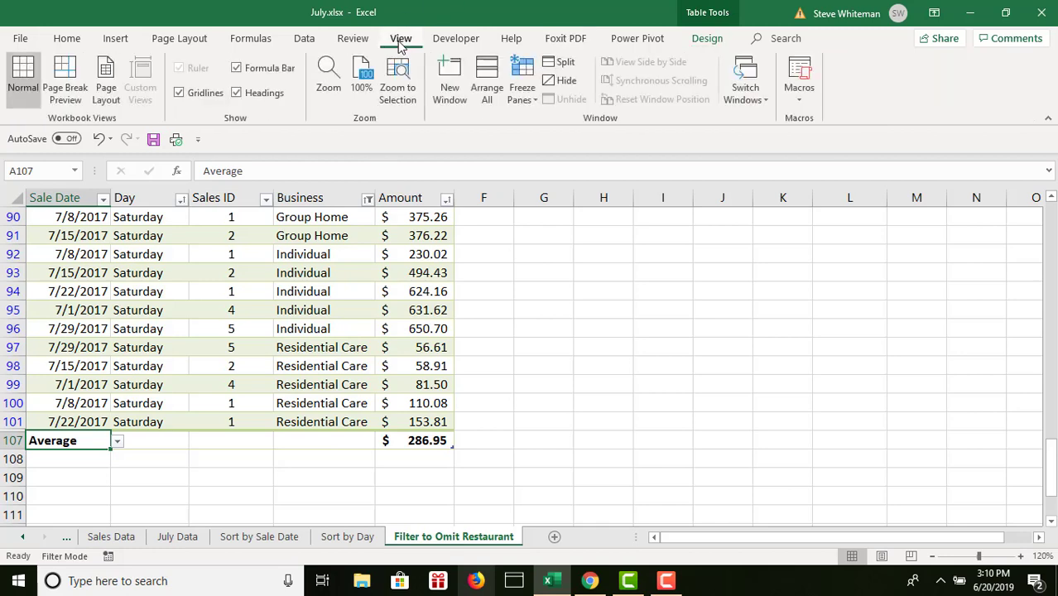
click(563, 66)
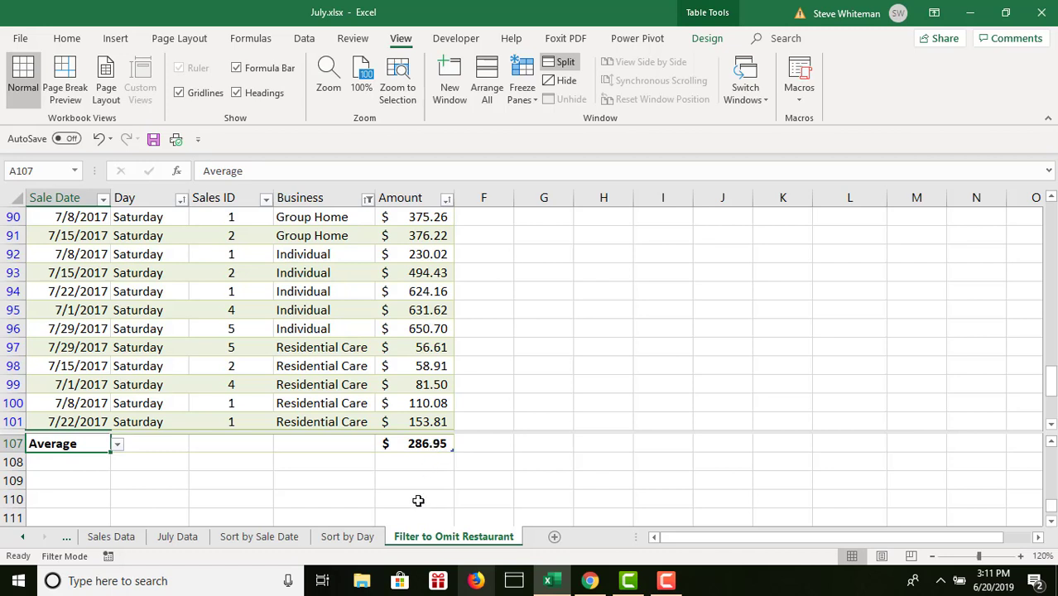
- Create a copy of the Filter to Omit Restaurant sheet at the end of the workbook
right_click(445, 538)
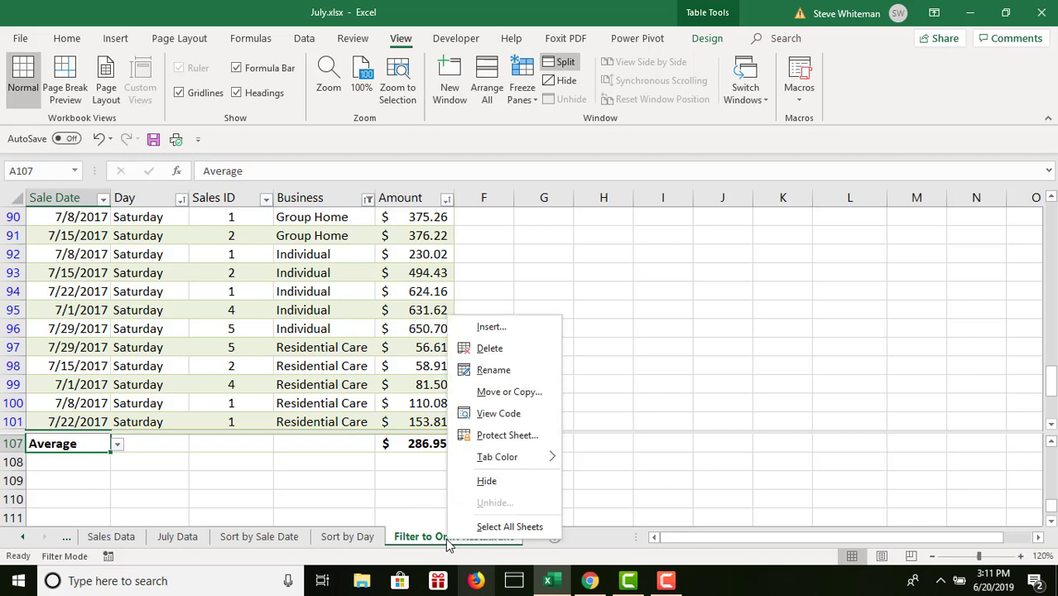
click(489, 394)
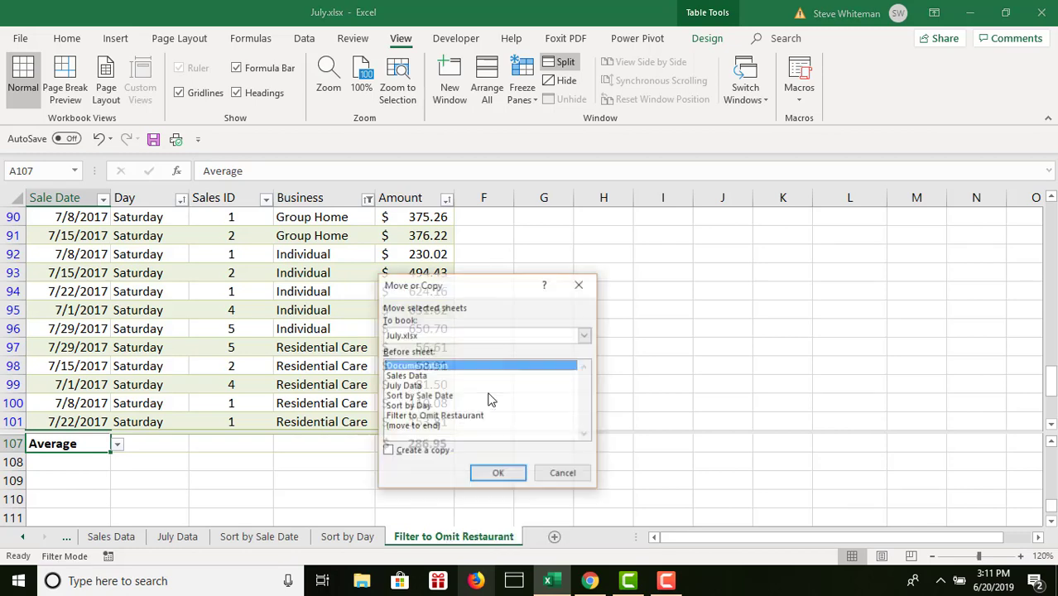
click(398, 449)
click(406, 427)
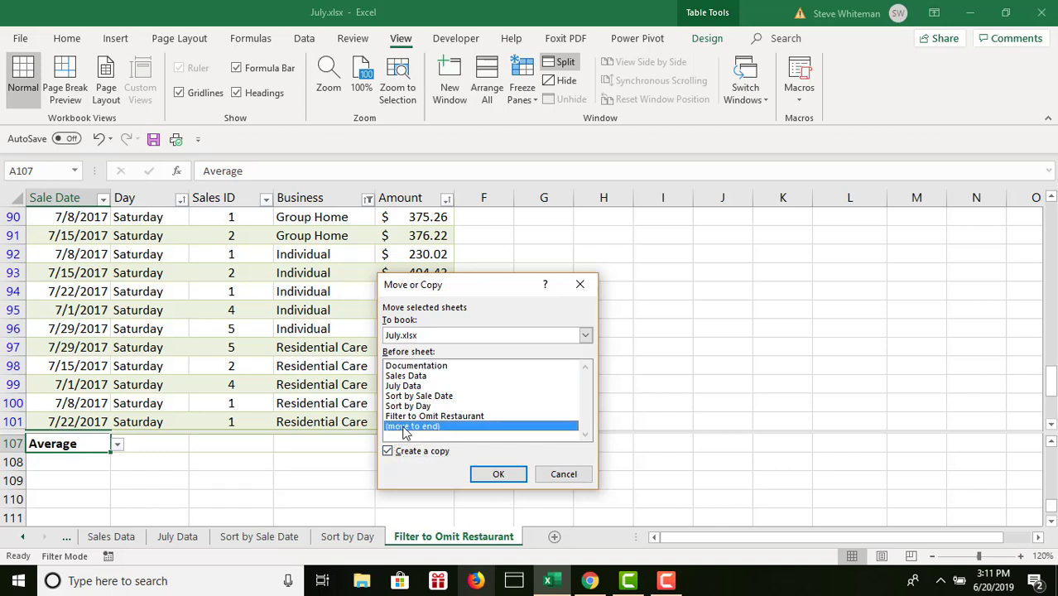
click(495, 475)
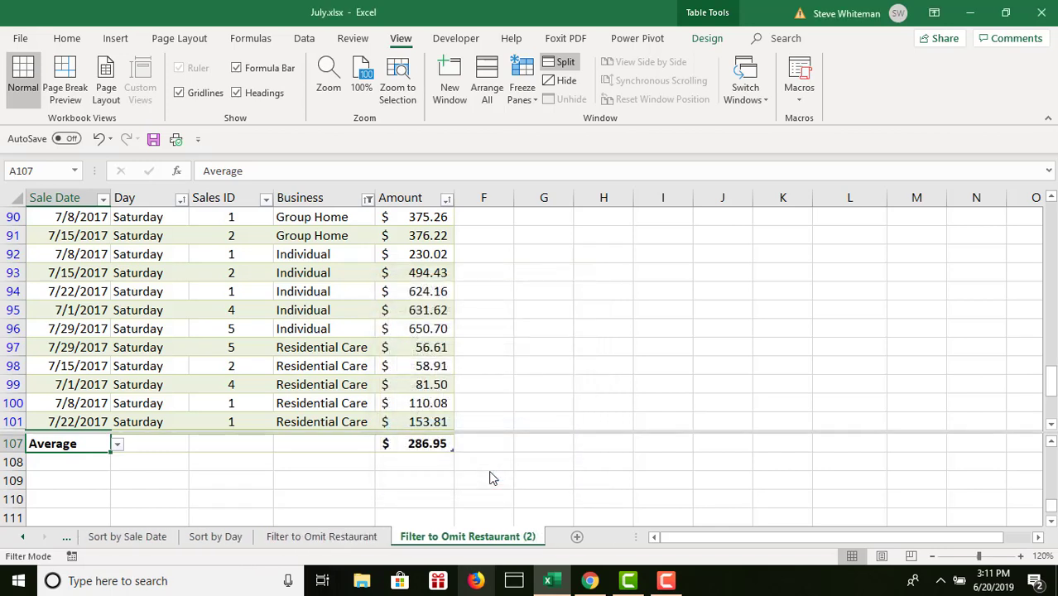
- Rename the copied Filter to Omit Restaurant (2) sheet as Filter by Sales ID
double_click(480, 536)
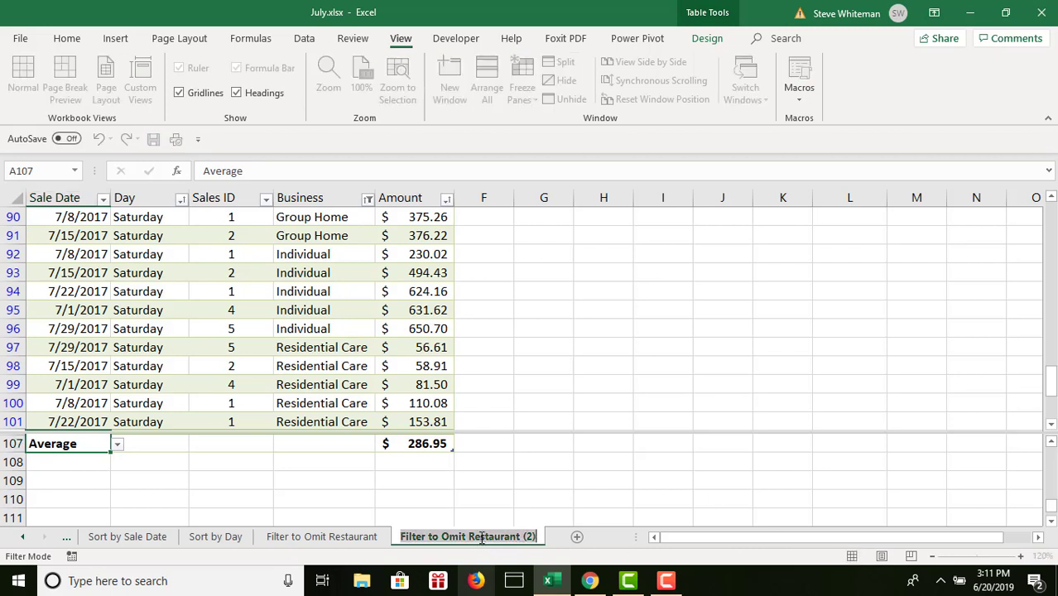
text(Fil)
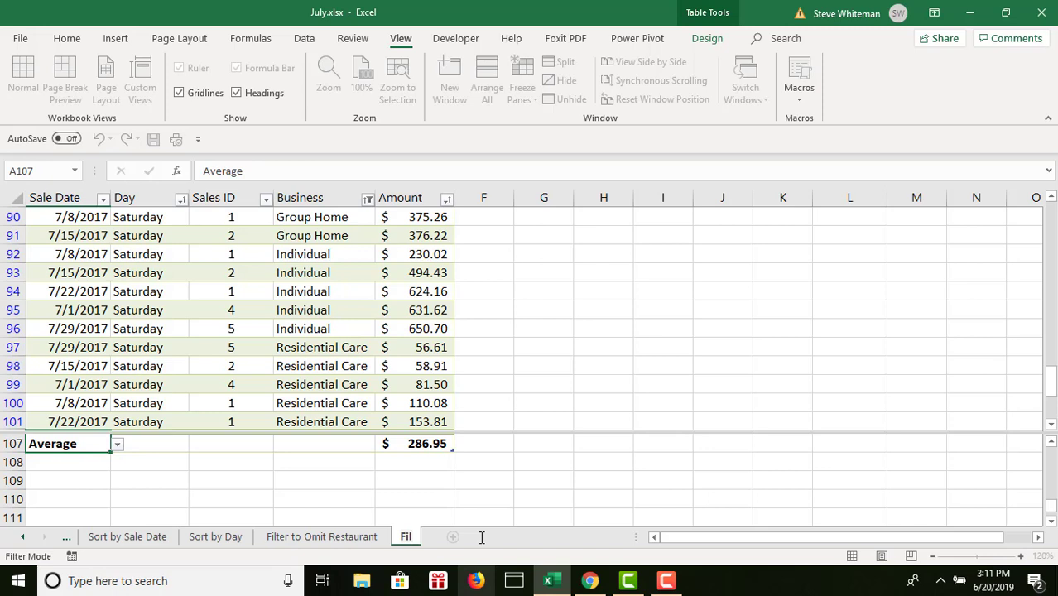
text(ter)
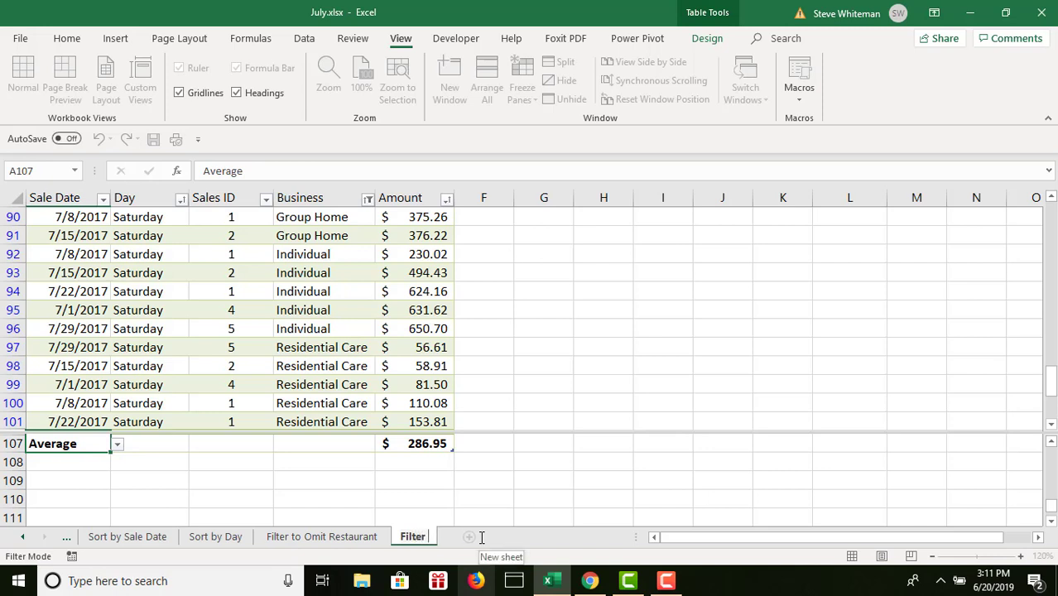
text( by Sal)
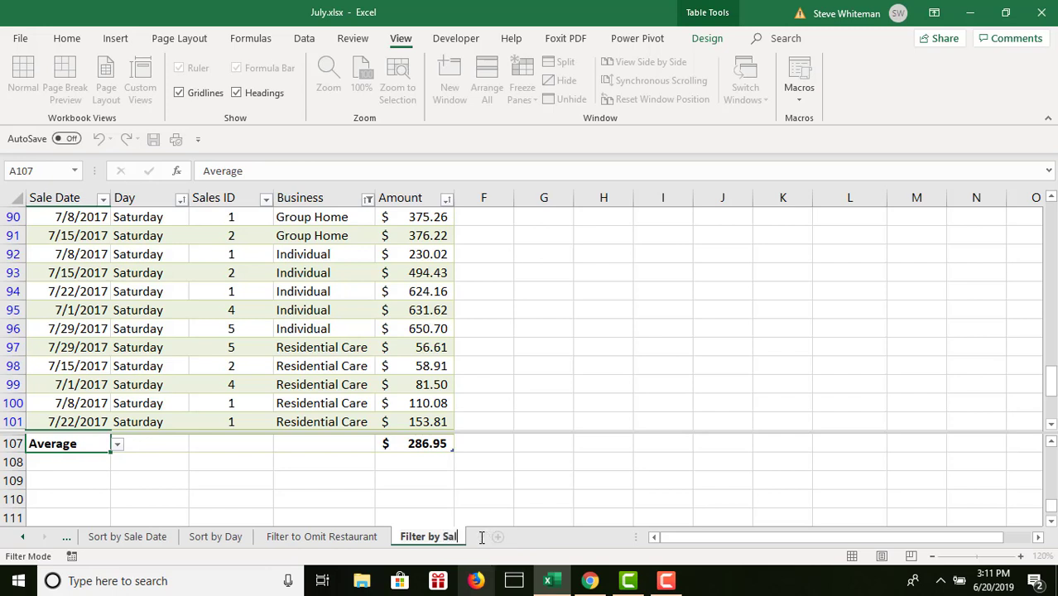
text(es ID)
key(Return)
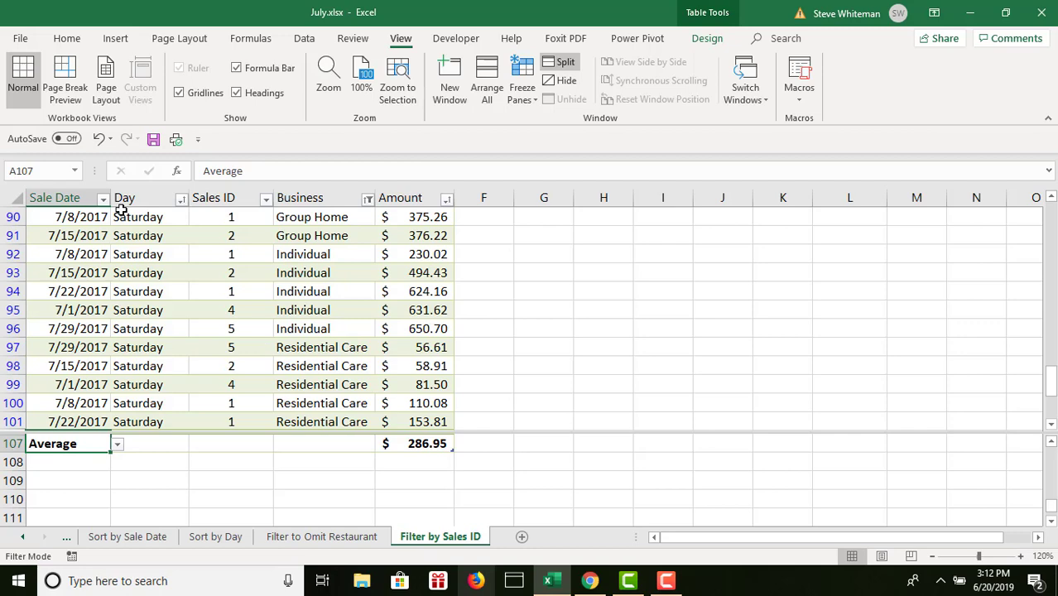
- Insert a slicer for the Sales ID field of the table on the Filter by Sales ID sheet
click(708, 38)
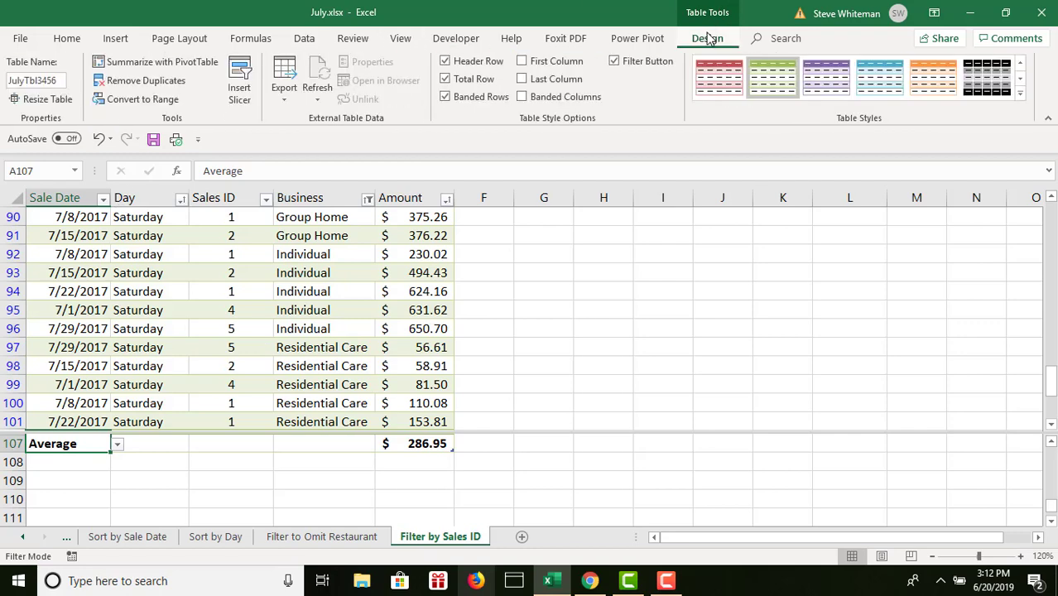
click(240, 83)
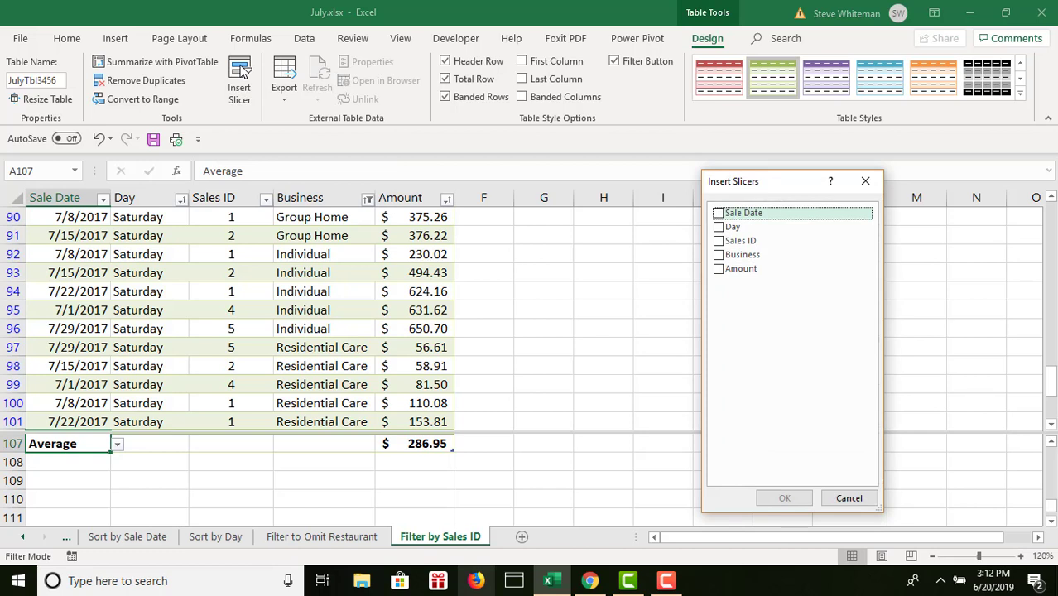
click(719, 241)
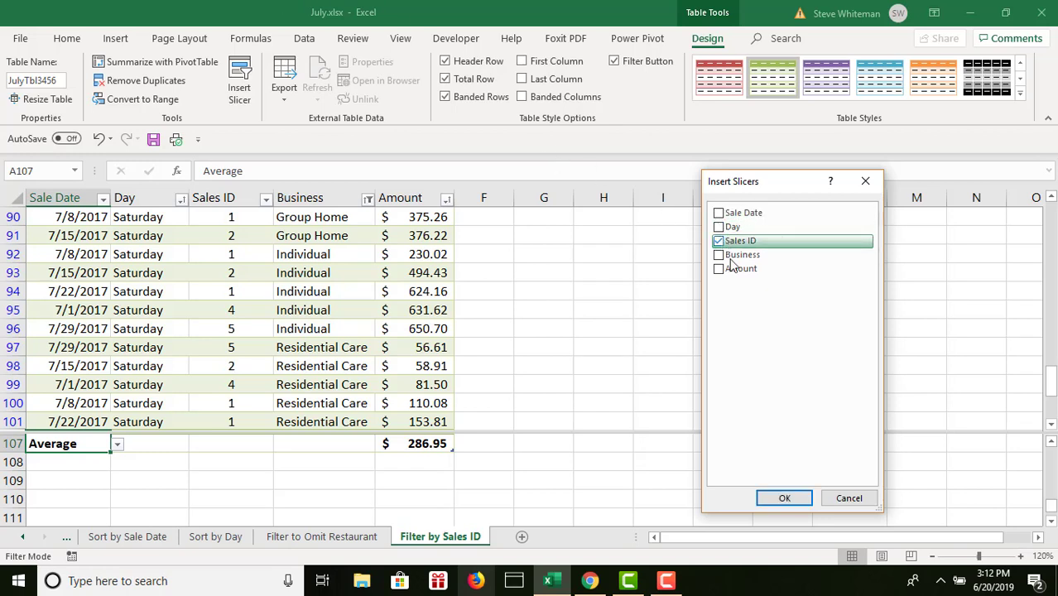
click(781, 498)
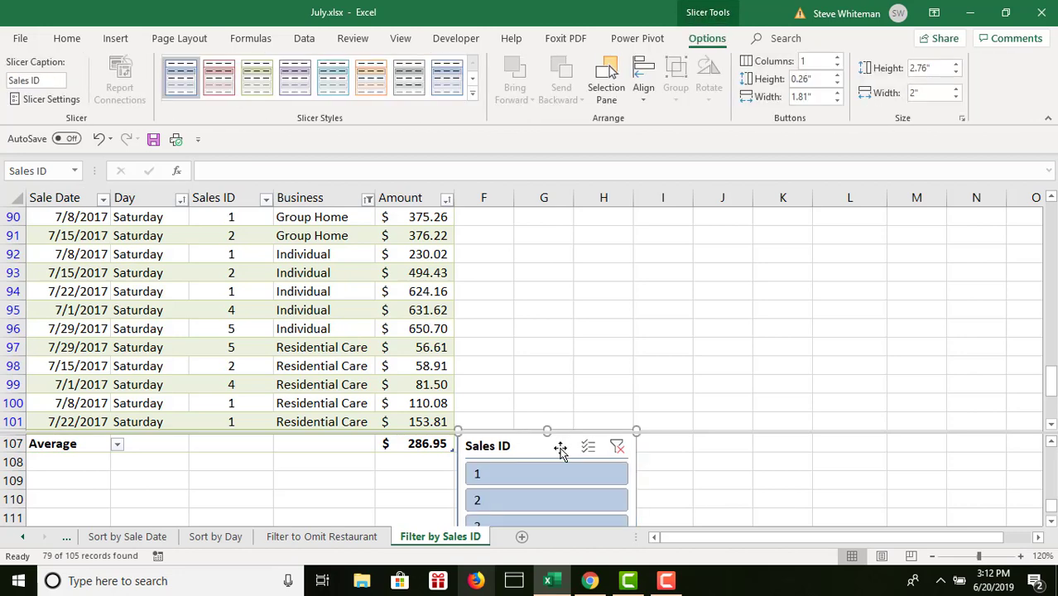
- Move the Sales ID slicer up beside the table's header row, over columns F to I in the upper pane
click(1051, 523)
click(1051, 524)
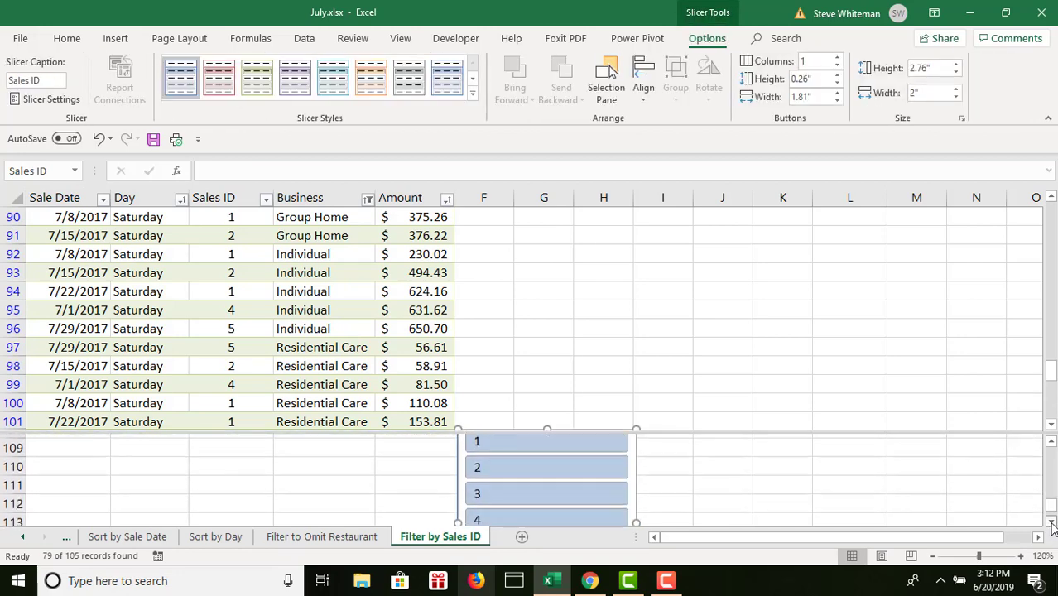
click(1051, 444)
click(1051, 443)
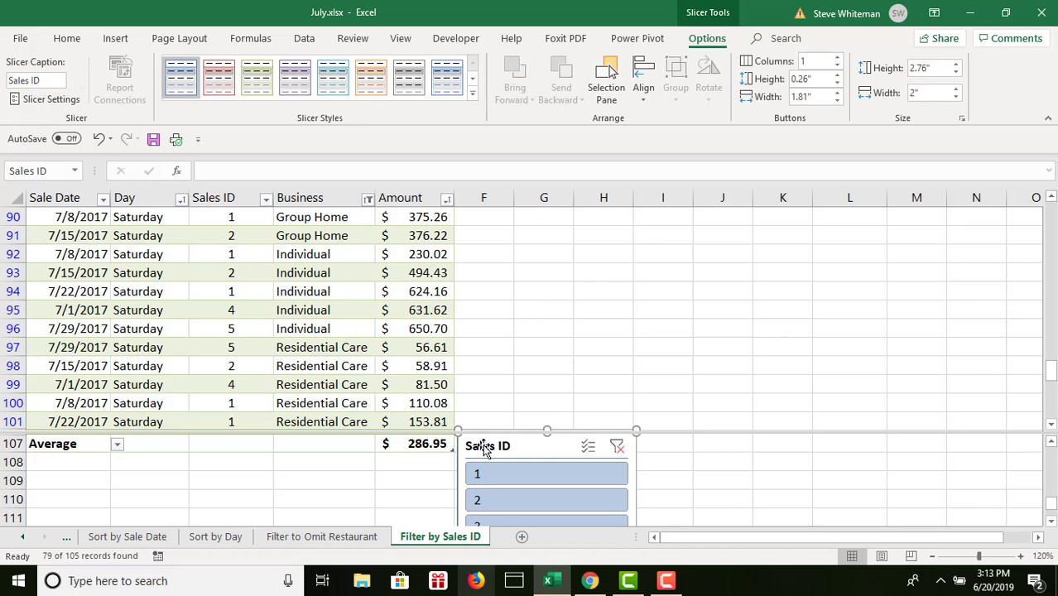
drag(484, 447, 496, 147)
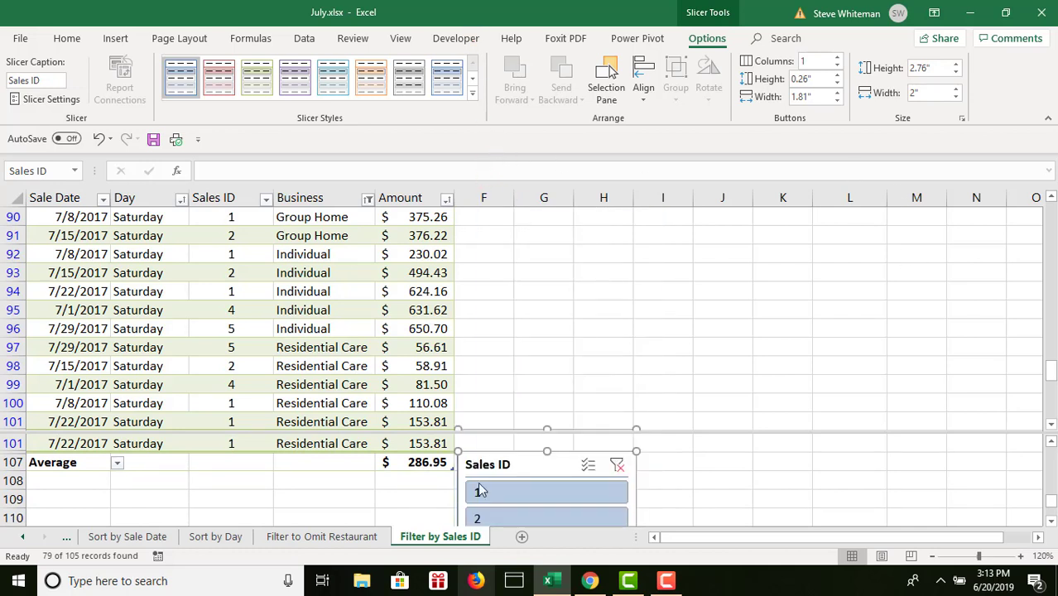
drag(524, 463, 569, 241)
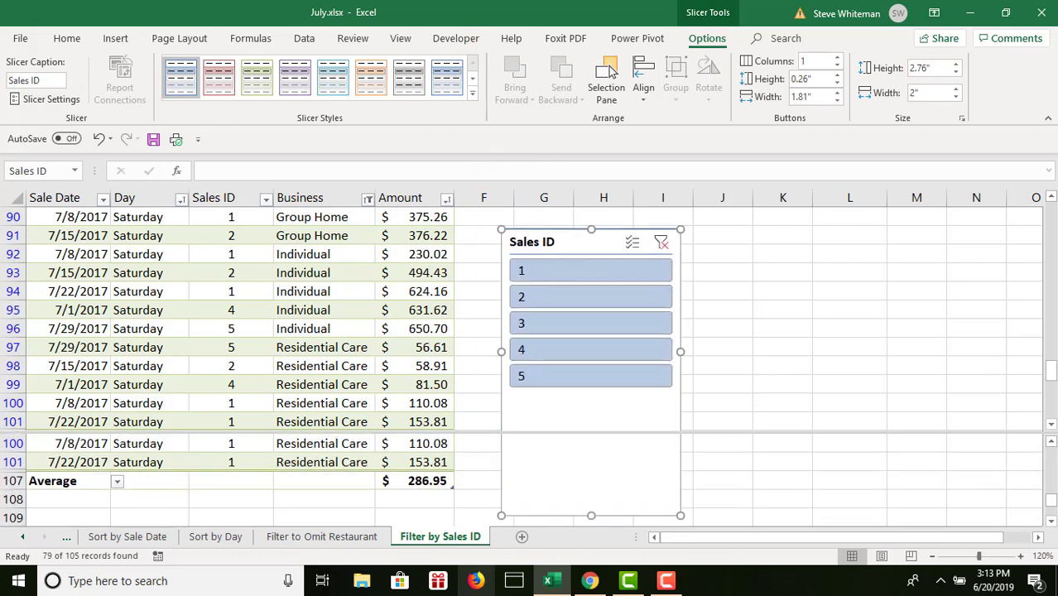
click(1051, 197)
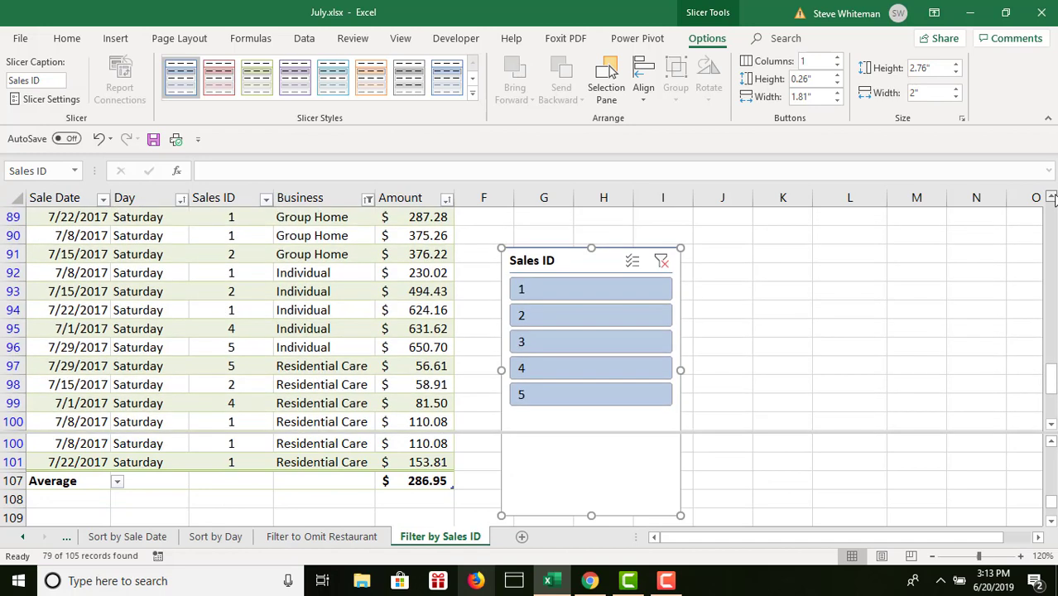
drag(560, 409, 540, 169)
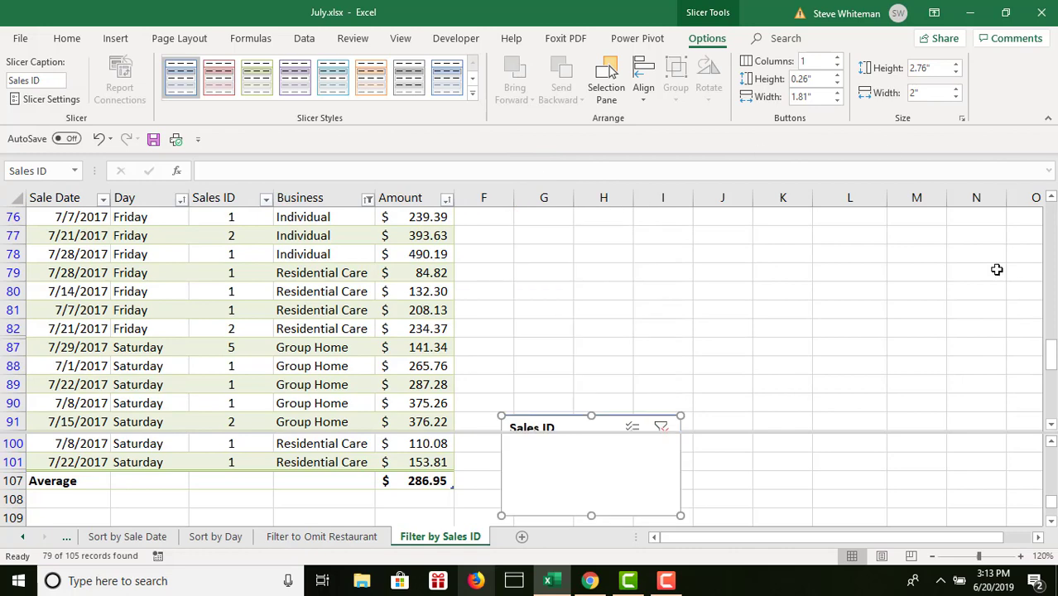
drag(571, 423, 579, 225)
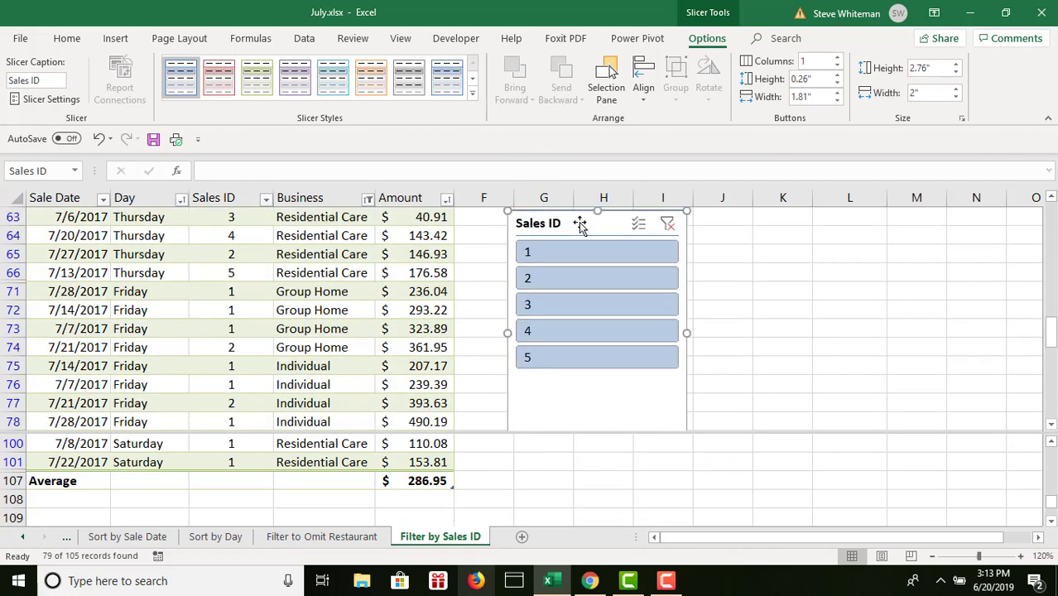
click(1051, 197)
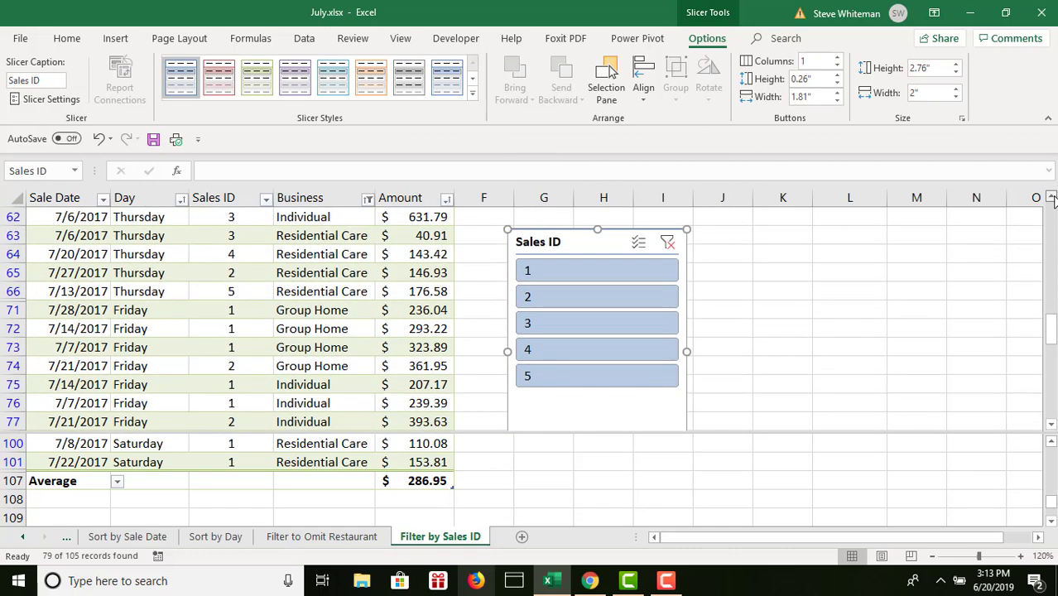
click(1052, 198)
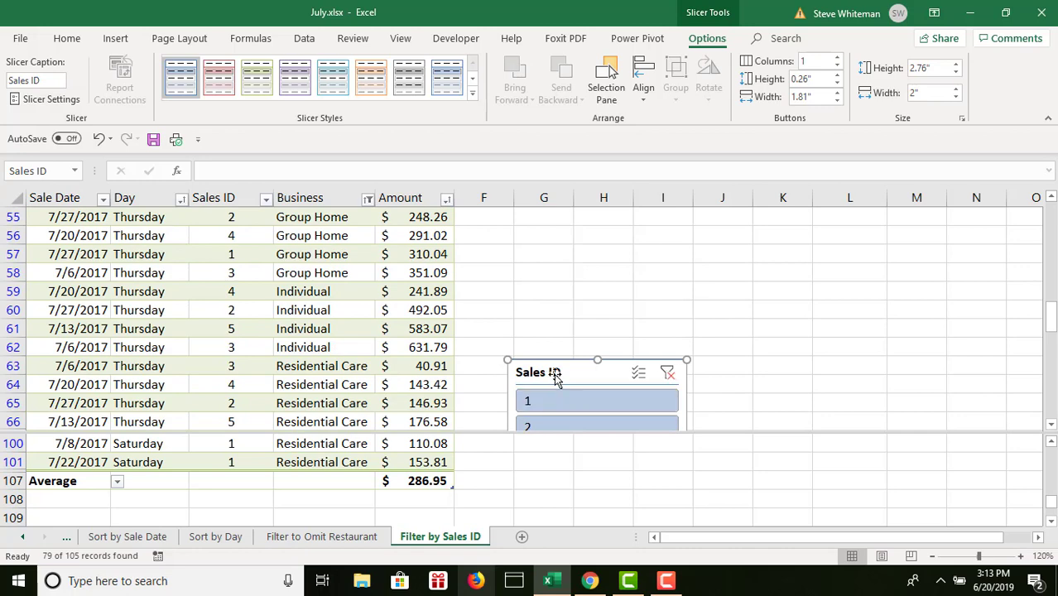
drag(554, 376, 552, 224)
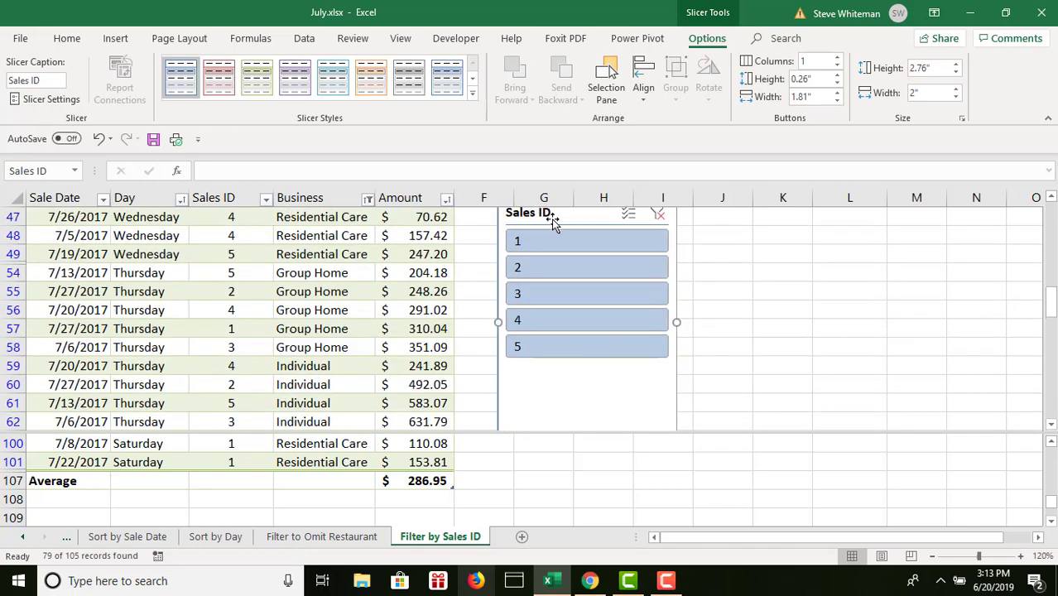
click(1051, 197)
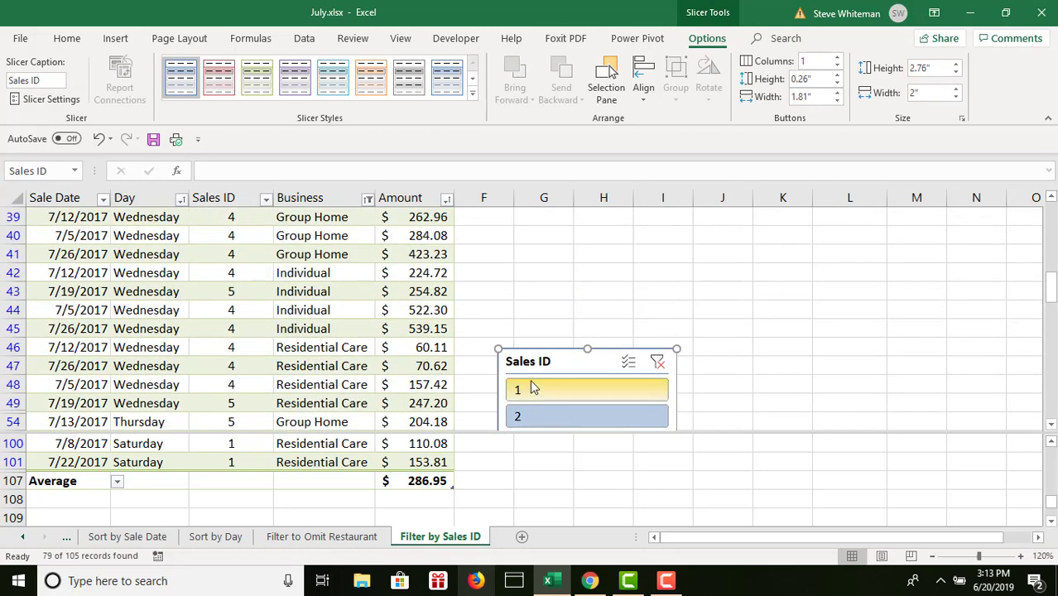
drag(538, 366, 521, 208)
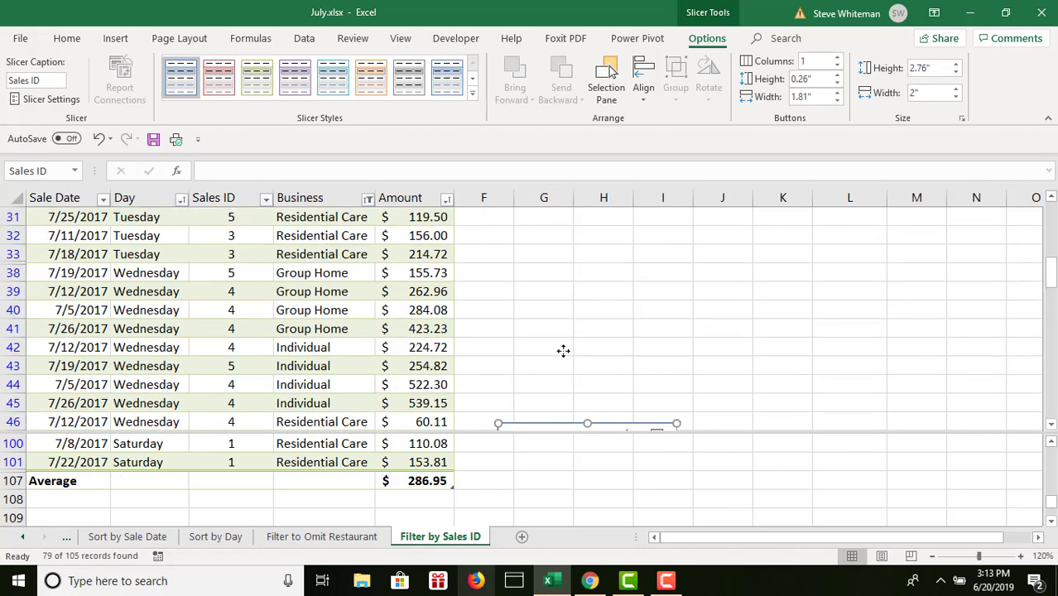
drag(563, 351, 546, 205)
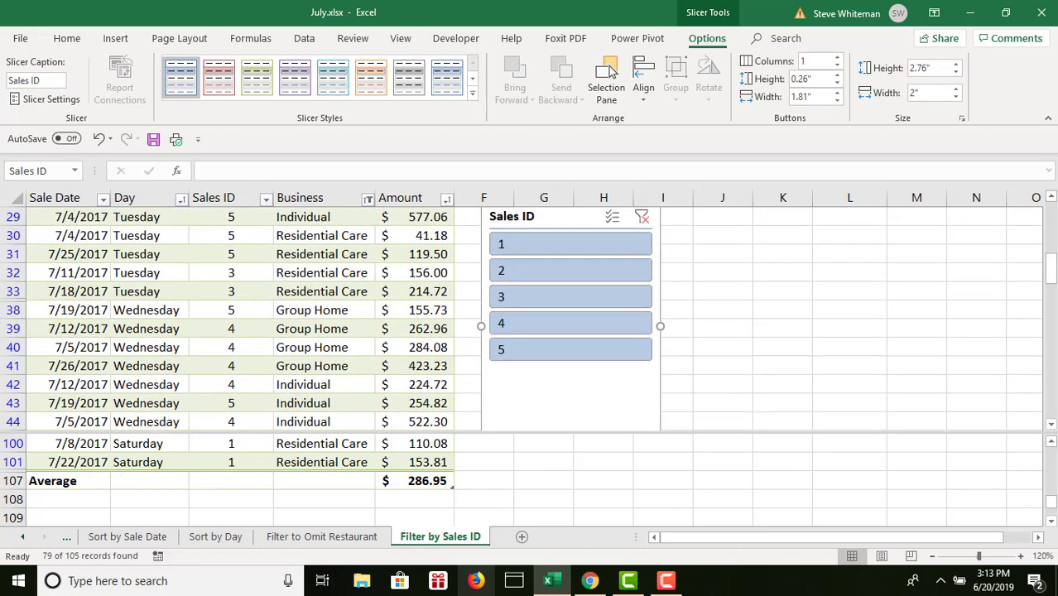
click(1051, 197)
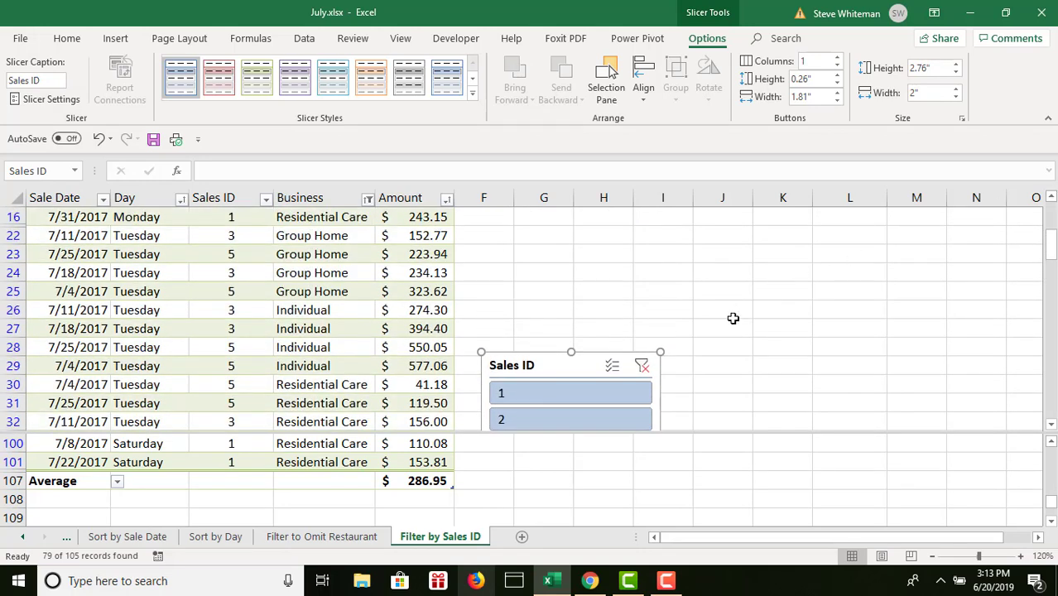
drag(559, 365, 569, 207)
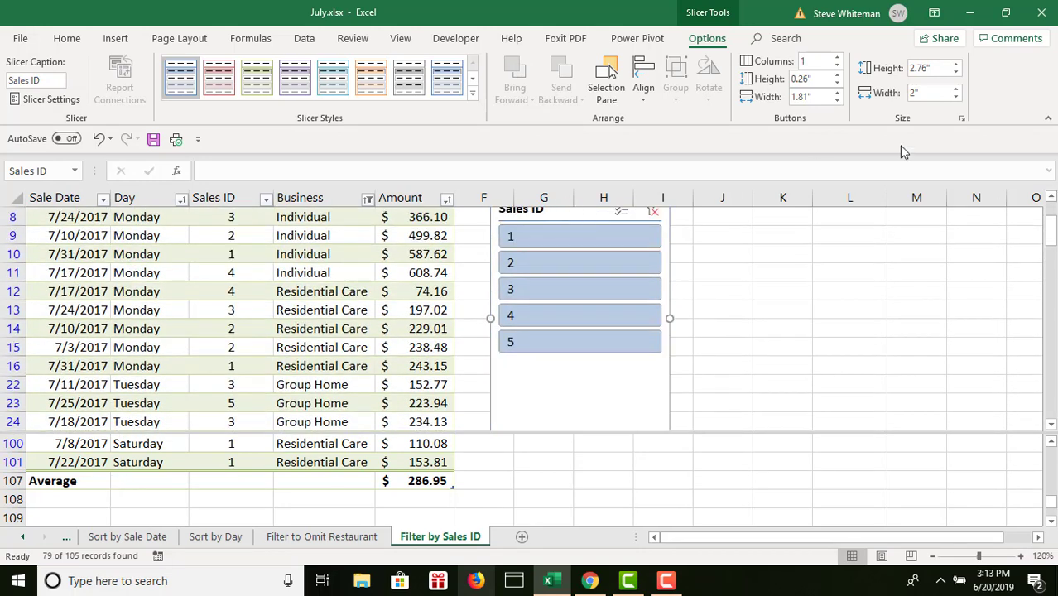
click(1050, 197)
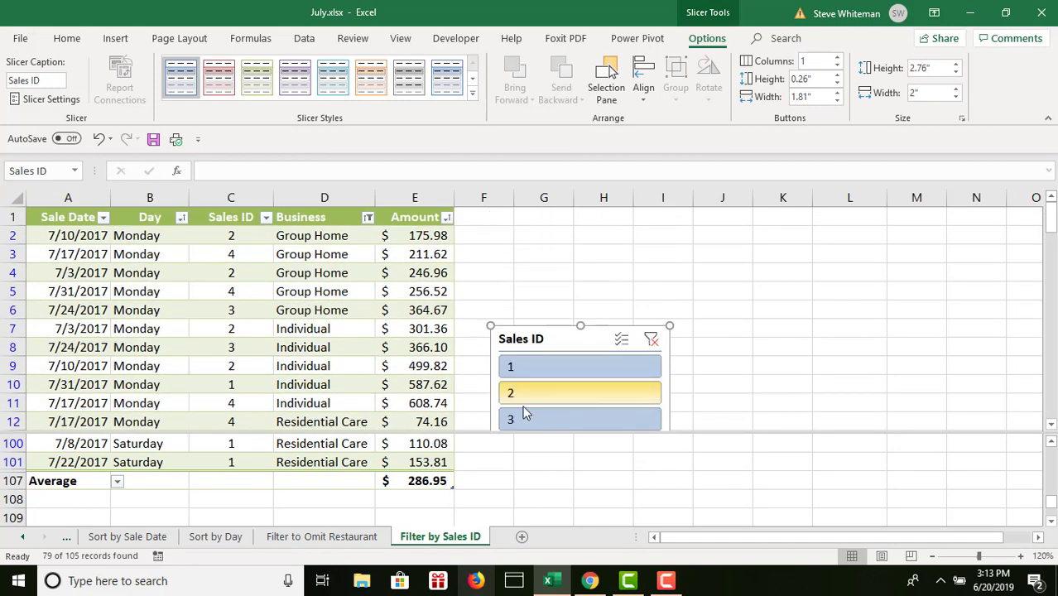
drag(550, 344, 550, 223)
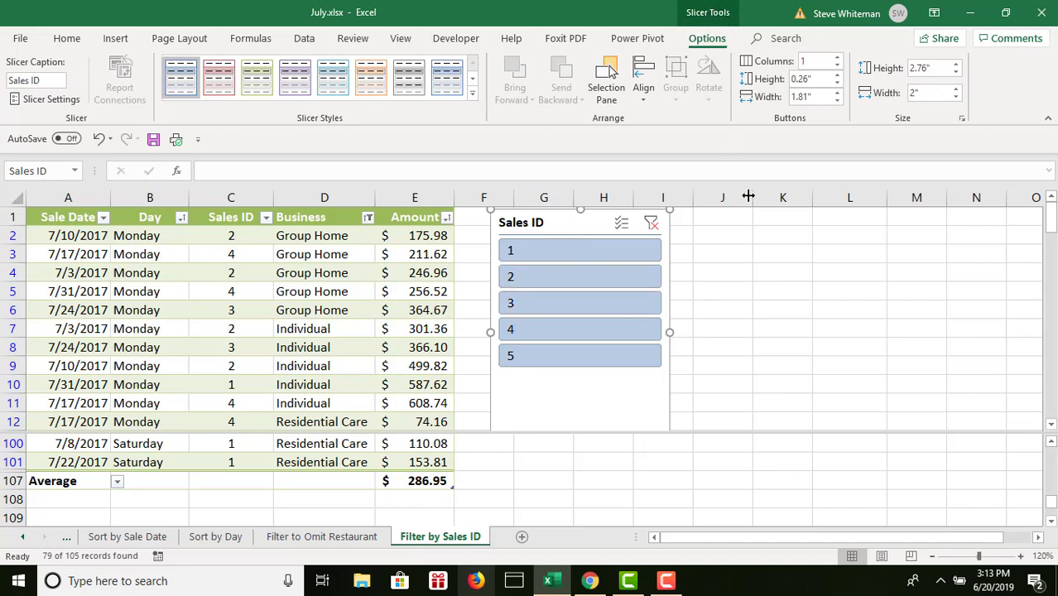
click(772, 283)
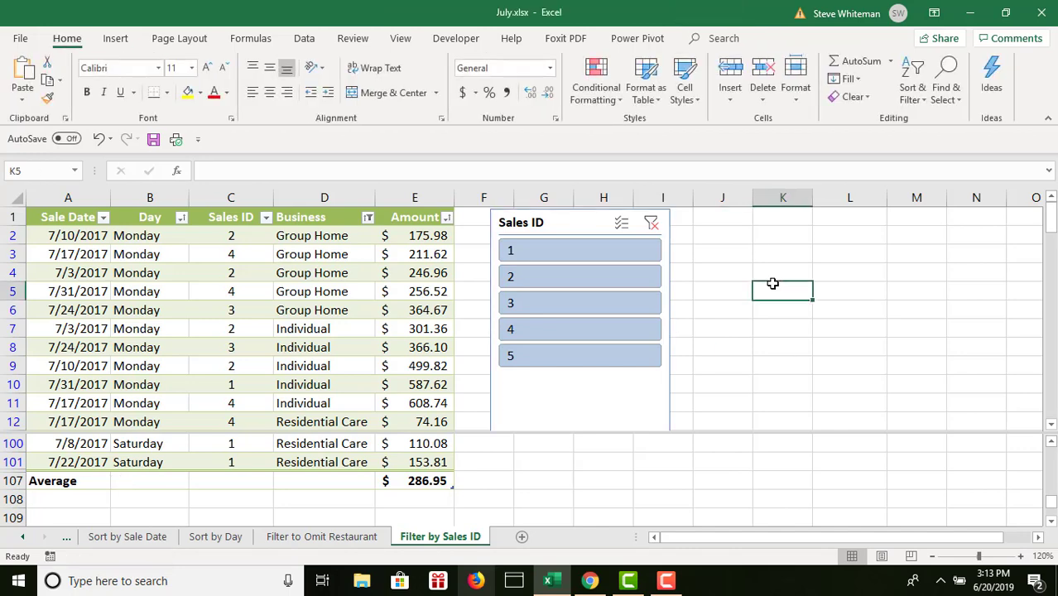
- Apply Light Green, Slicer Style Light 3 to the Sales ID slicer and set its height to 1.9" and width to 1.25"
click(562, 223)
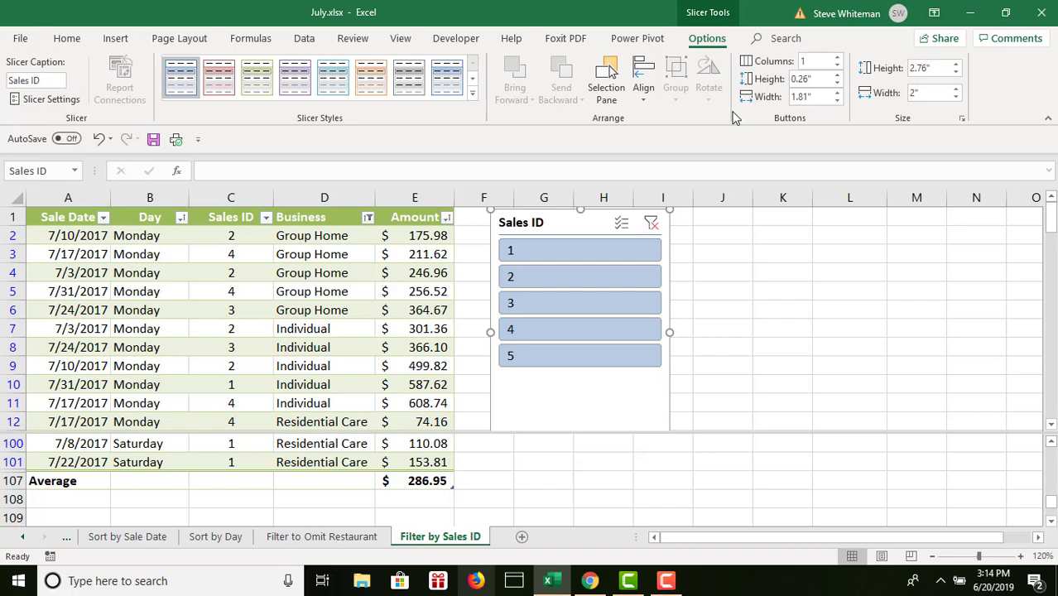
click(263, 76)
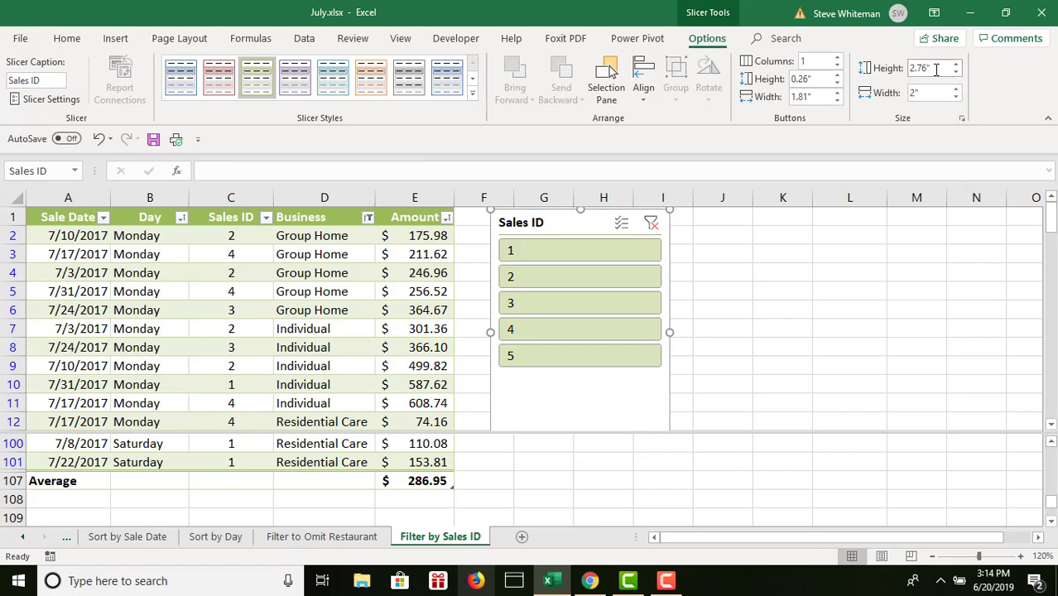
mouse_move(933, 70)
mouse_down()
mouse_move(900, 73)
mouse_move(945, 74)
mouse_up()
text(1.9)
click(934, 93)
text(1)
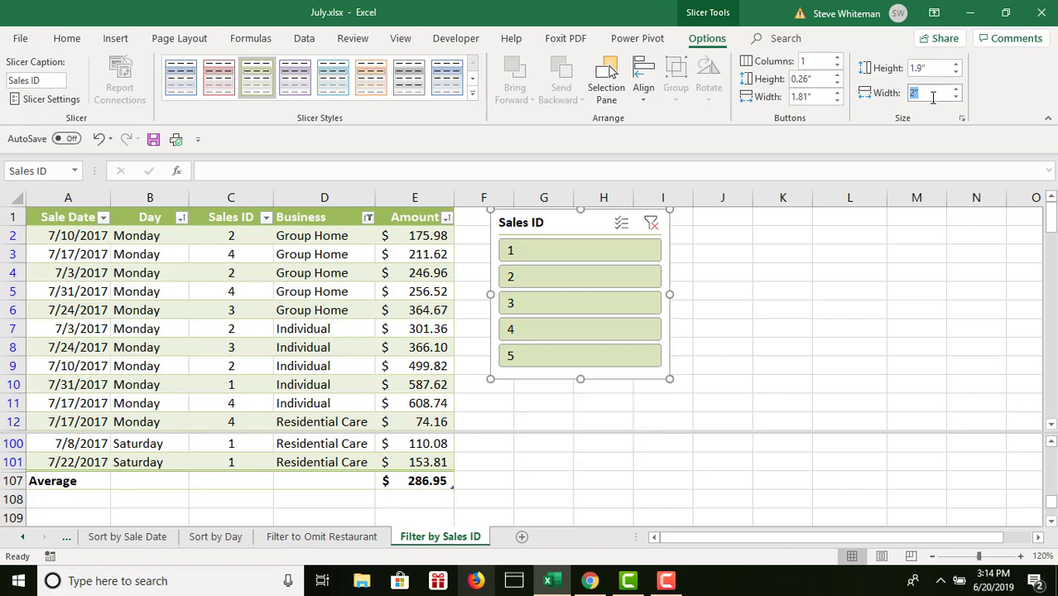
text(.25)
click(848, 261)
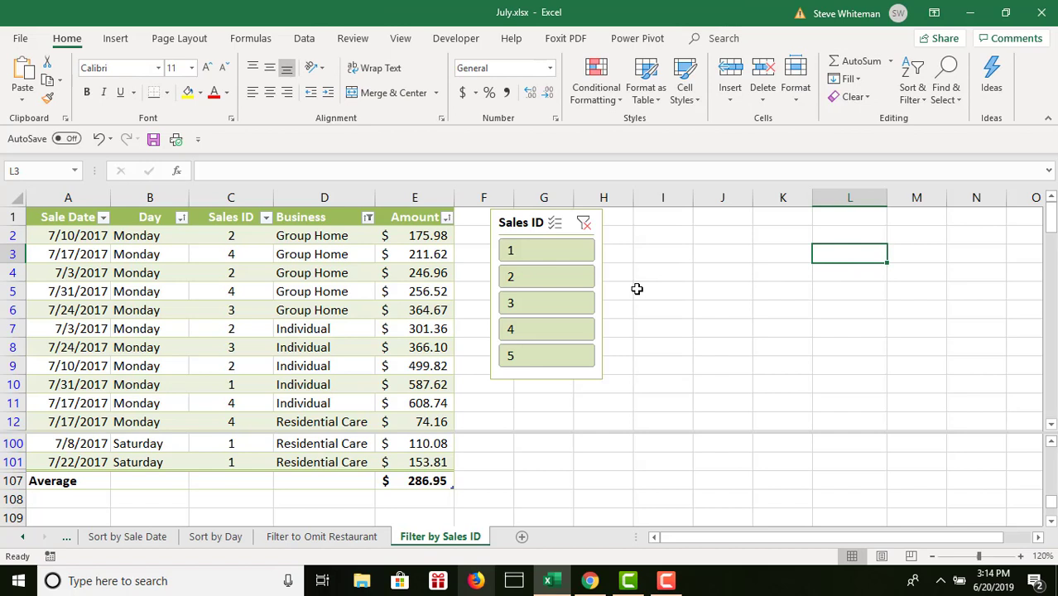
- Filter the table with the slicer to show only Sales IDs 3 and 5
click(548, 305)
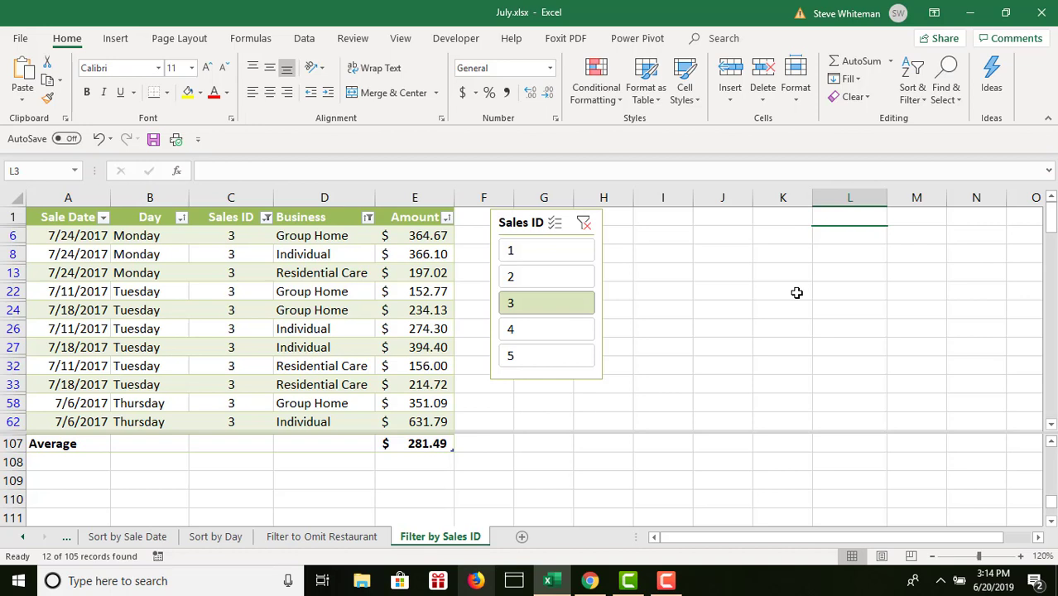
ctrl+click(567, 358)
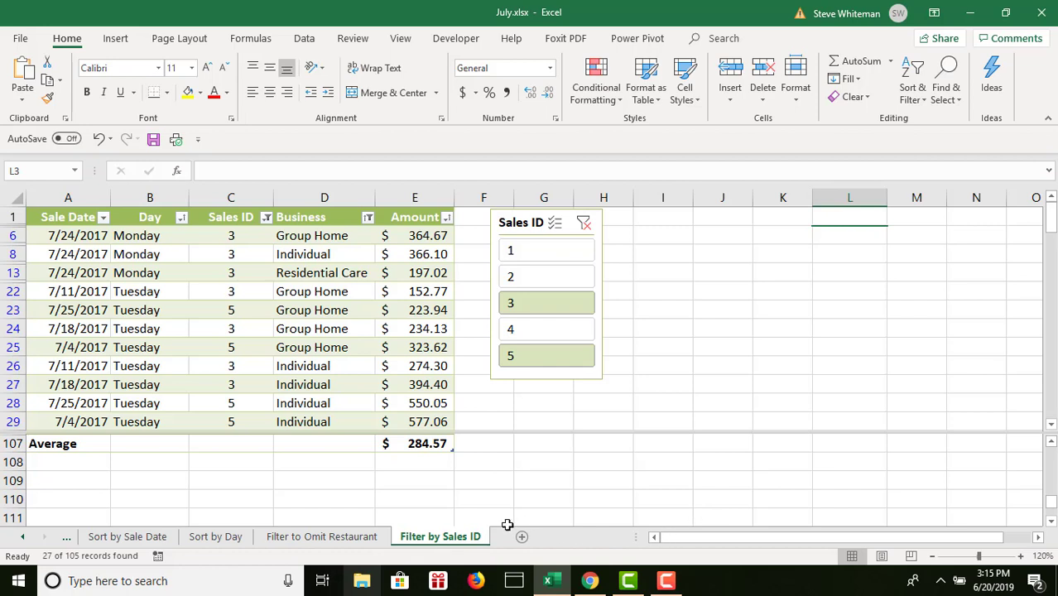
- Create a copy of the July Data sheet at the end of the workbook
click(23, 537)
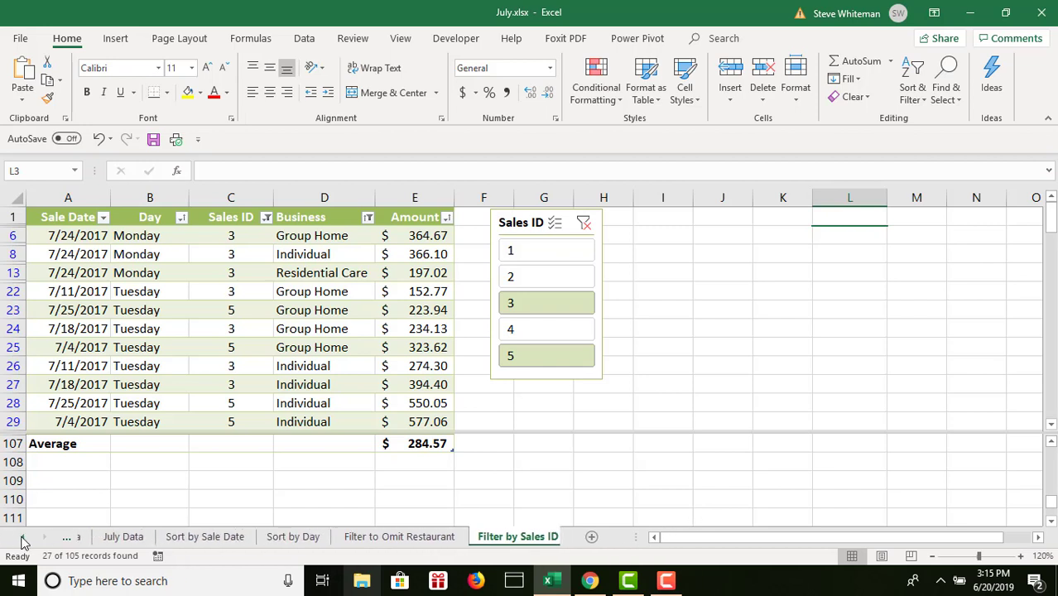
click(22, 537)
click(22, 537)
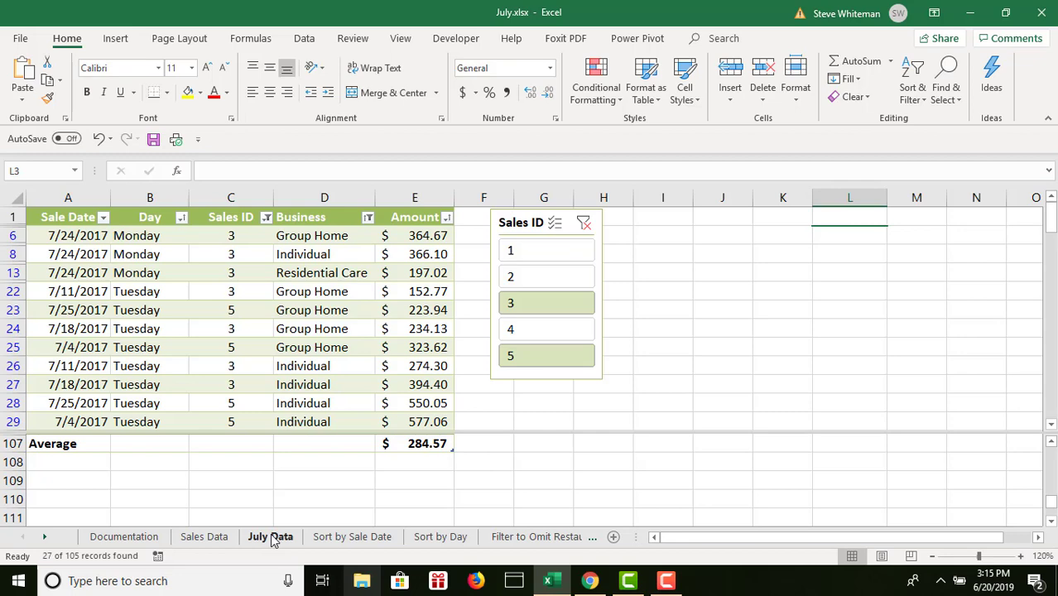
right_click(272, 537)
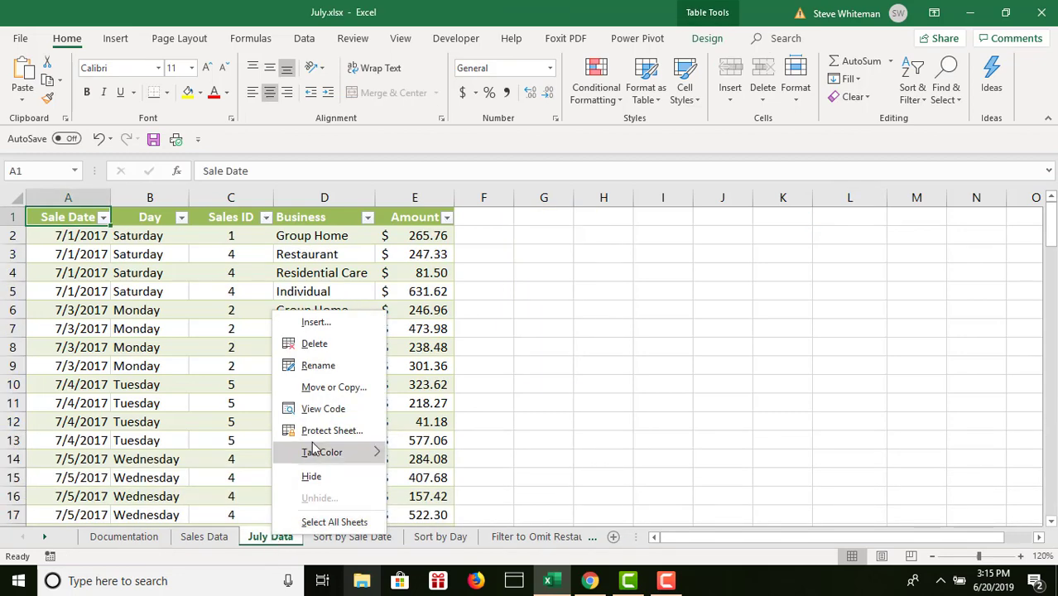
click(316, 387)
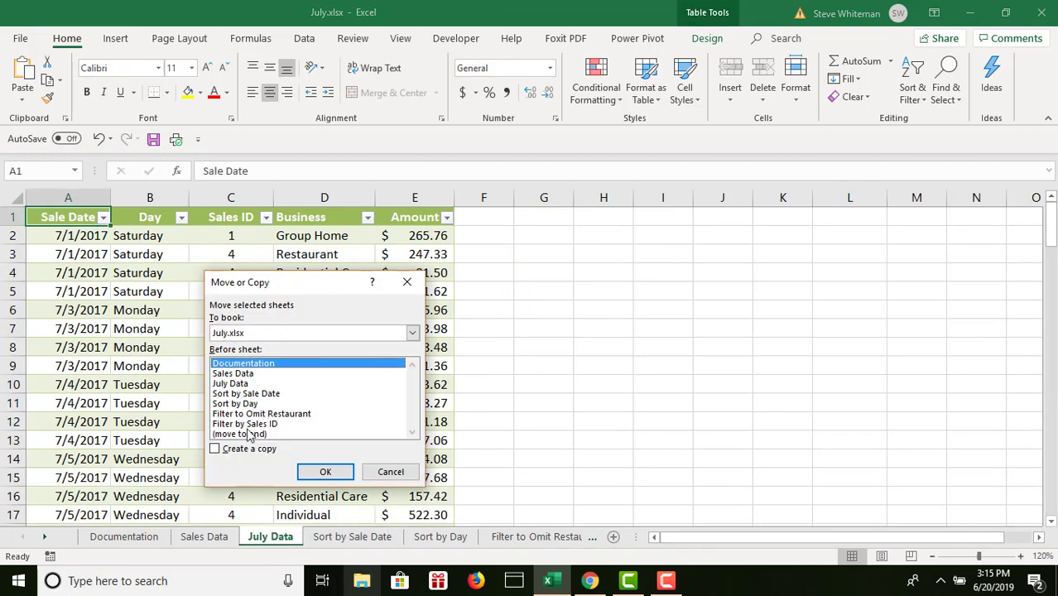
click(215, 448)
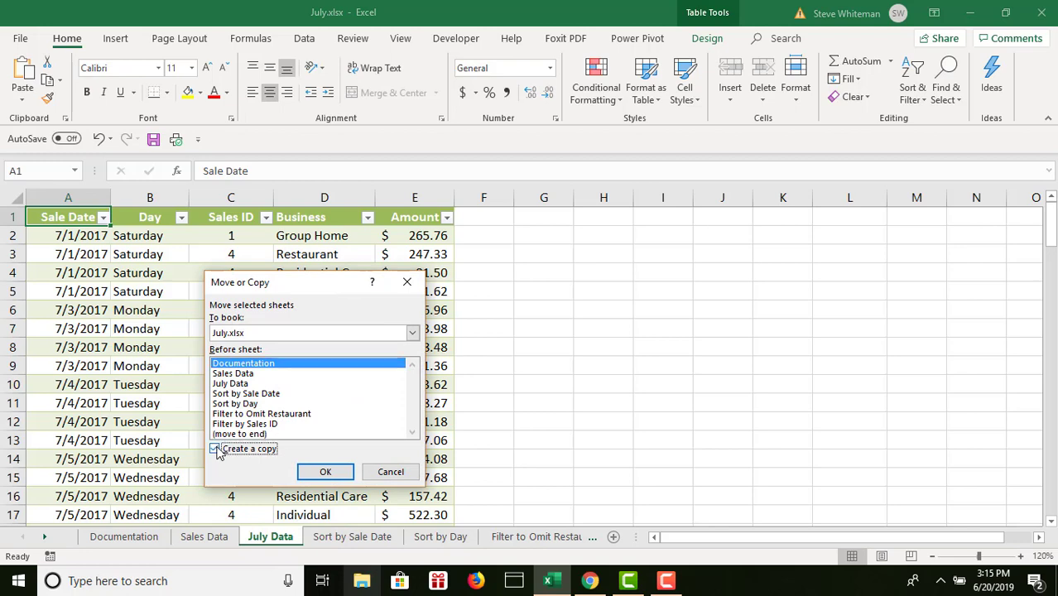
click(235, 433)
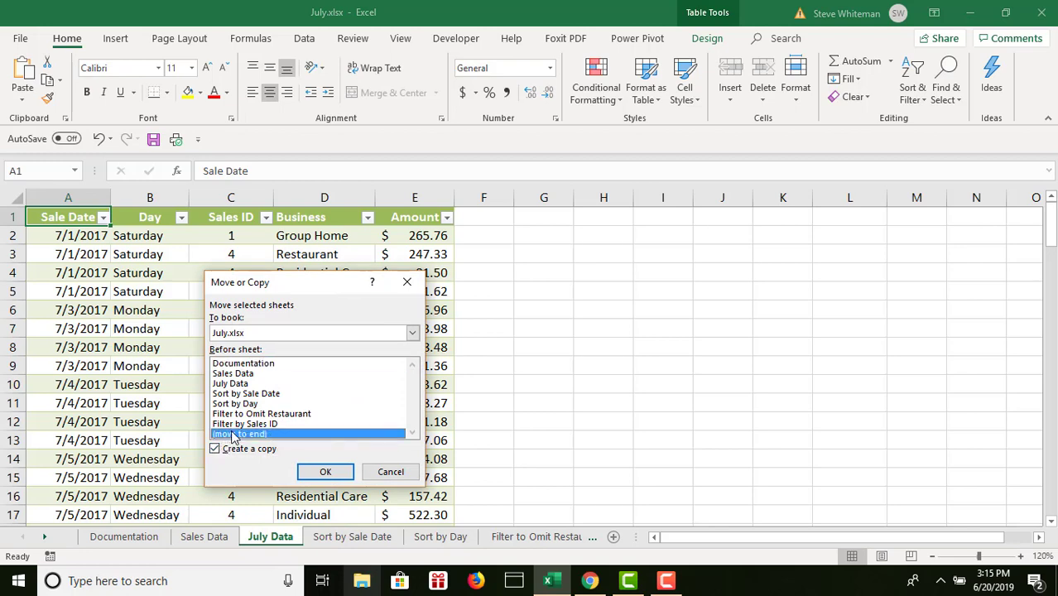
click(325, 472)
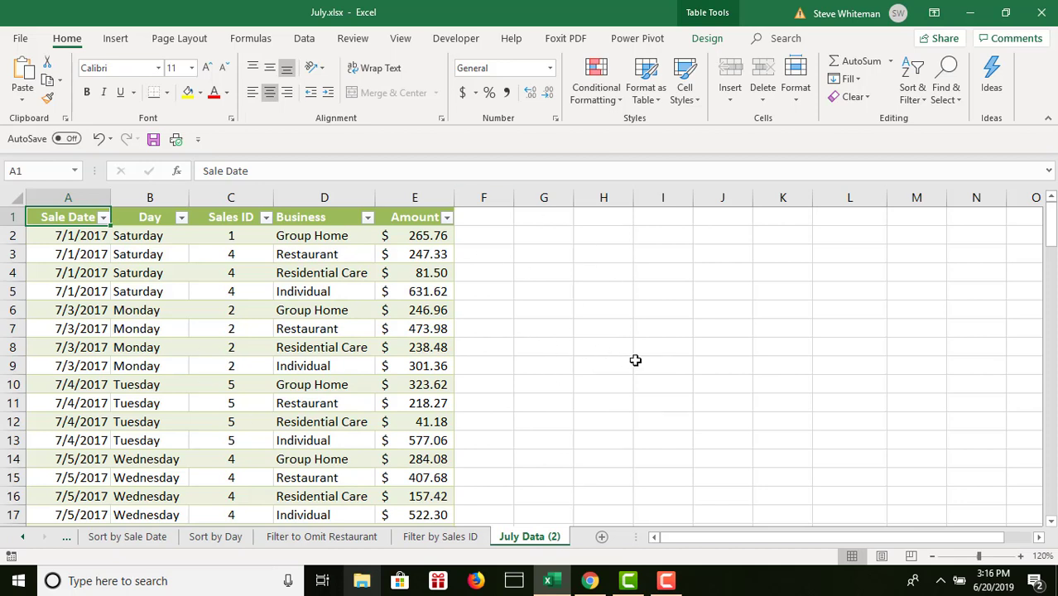
- Rename the copied July Data (2) sheet as July Subtotals
double_click(524, 537)
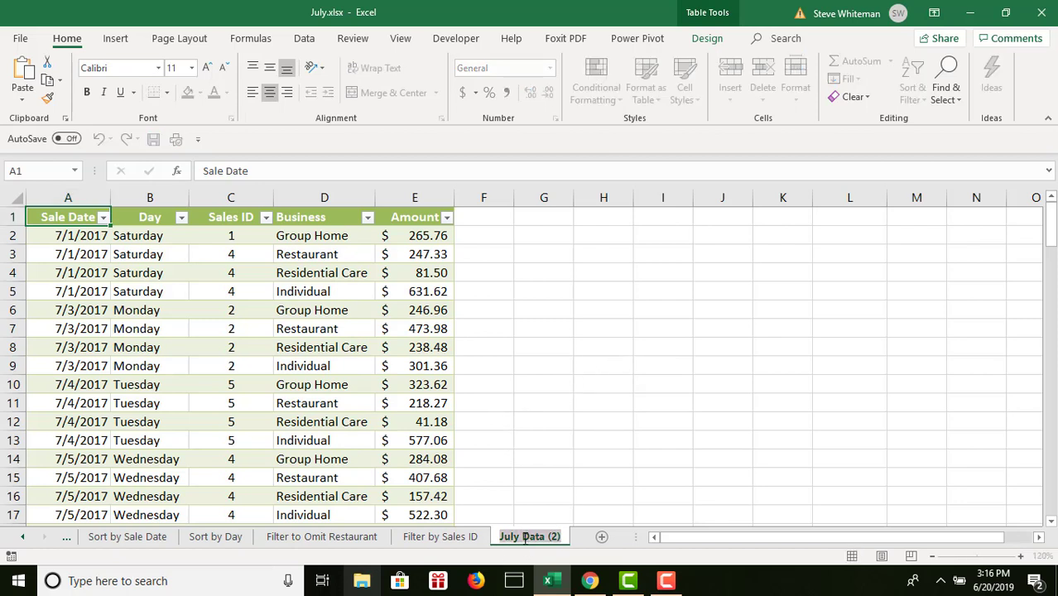
text(July )
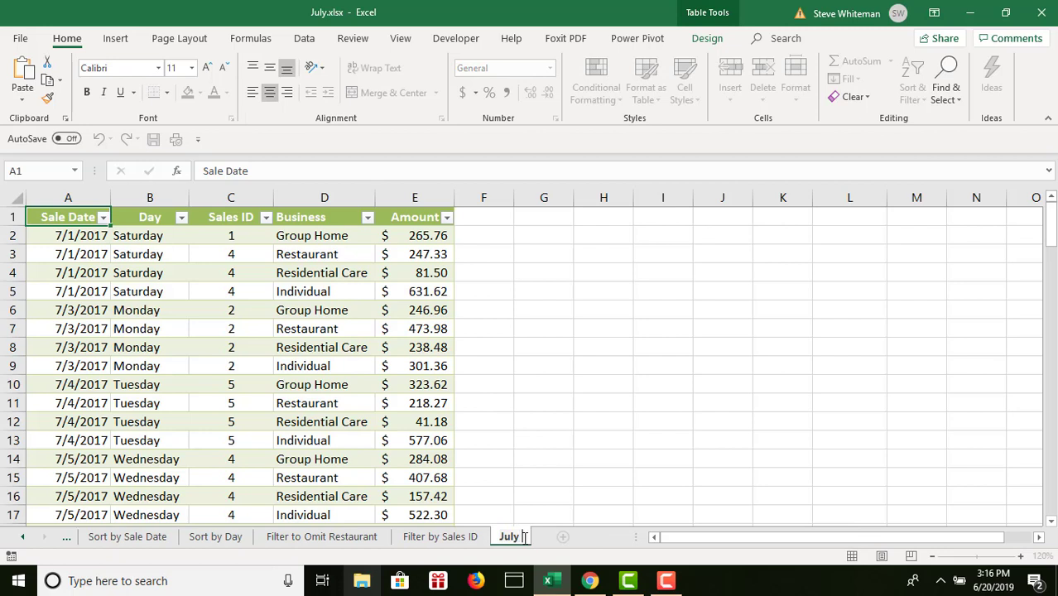
text(Subtotal)
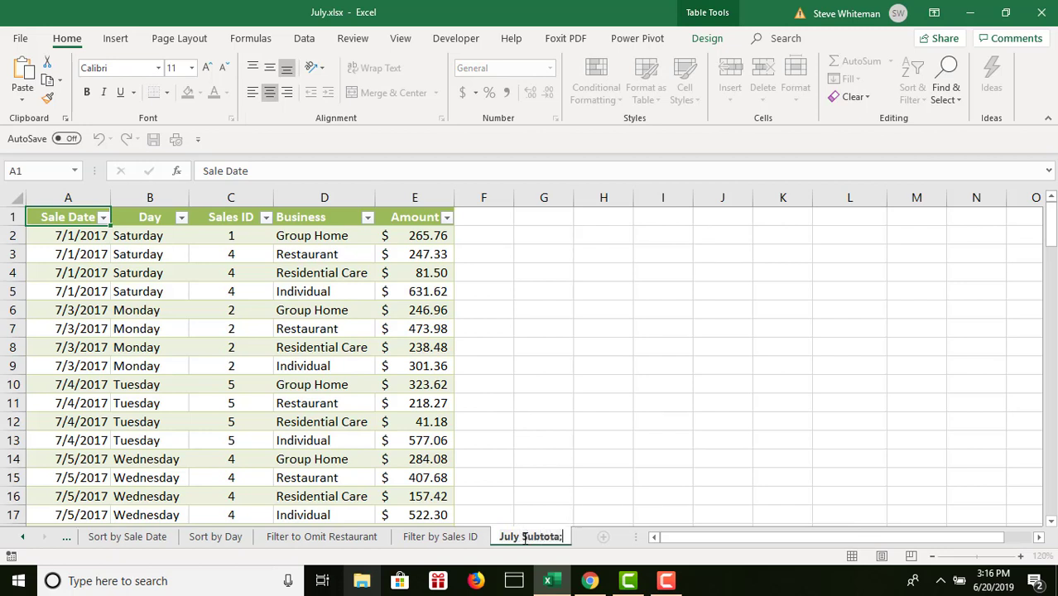
text(s)
key(Return)
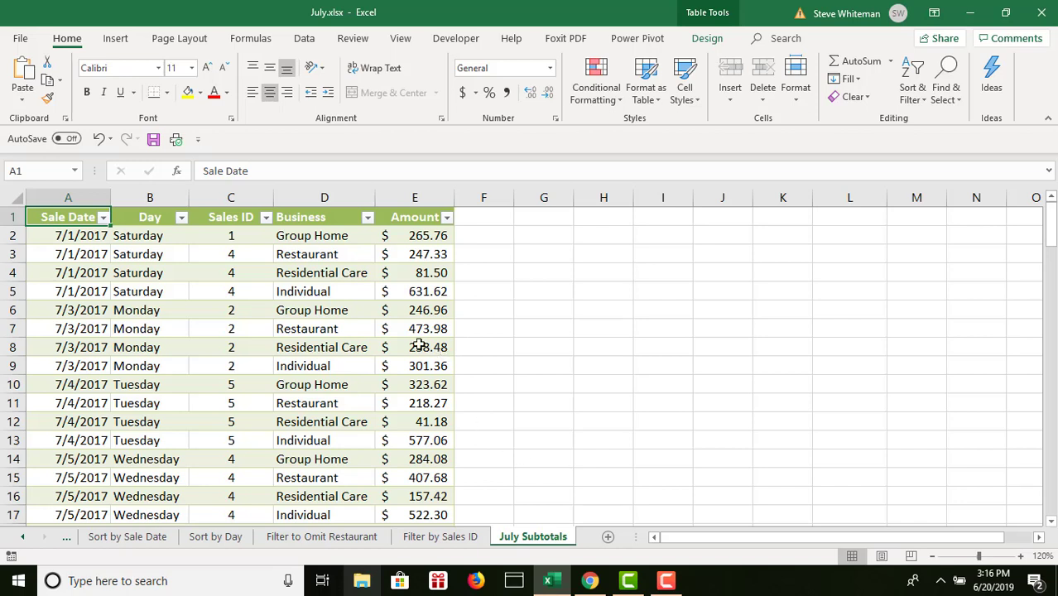
- Convert the table on the July Subtotals sheet to a normal range of cells
click(283, 313)
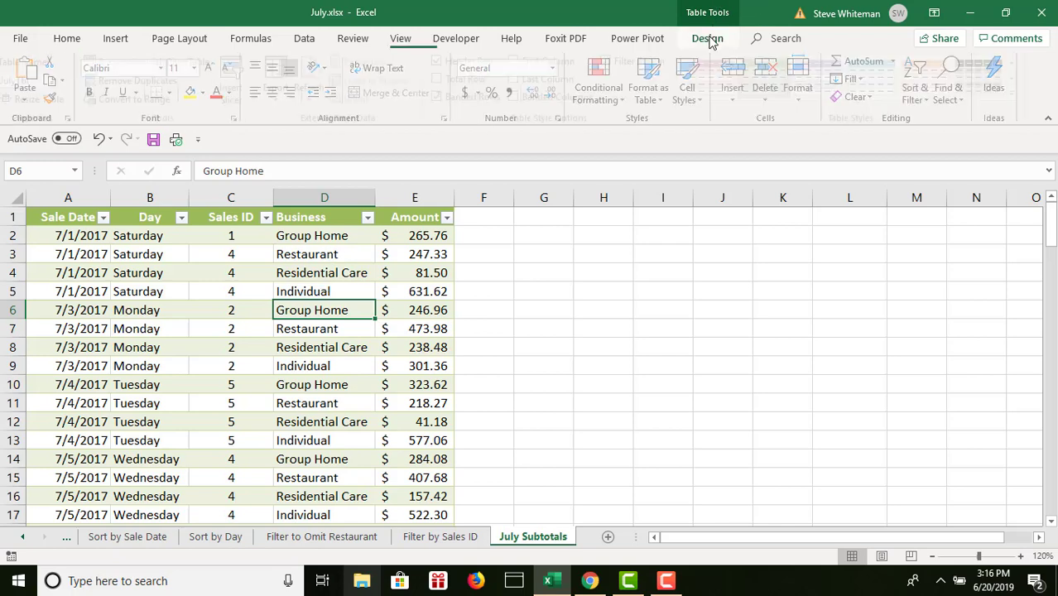
click(709, 39)
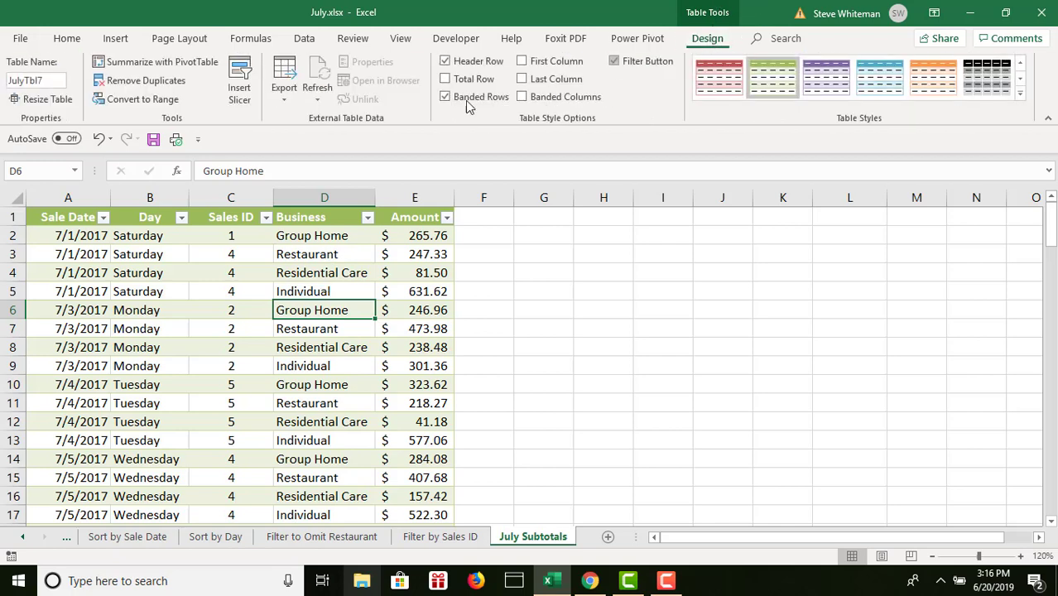
click(122, 100)
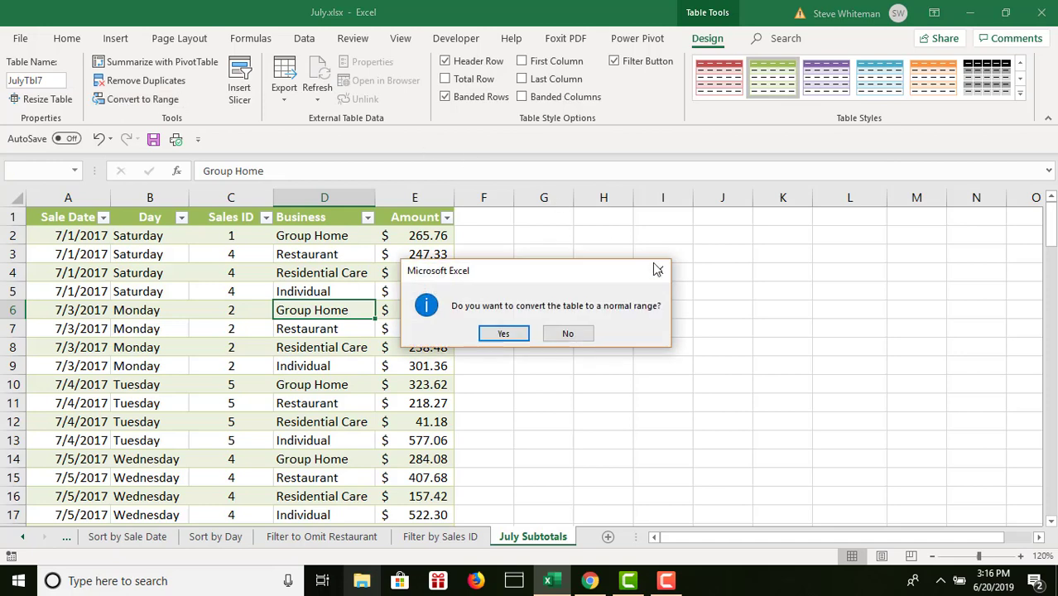
click(520, 335)
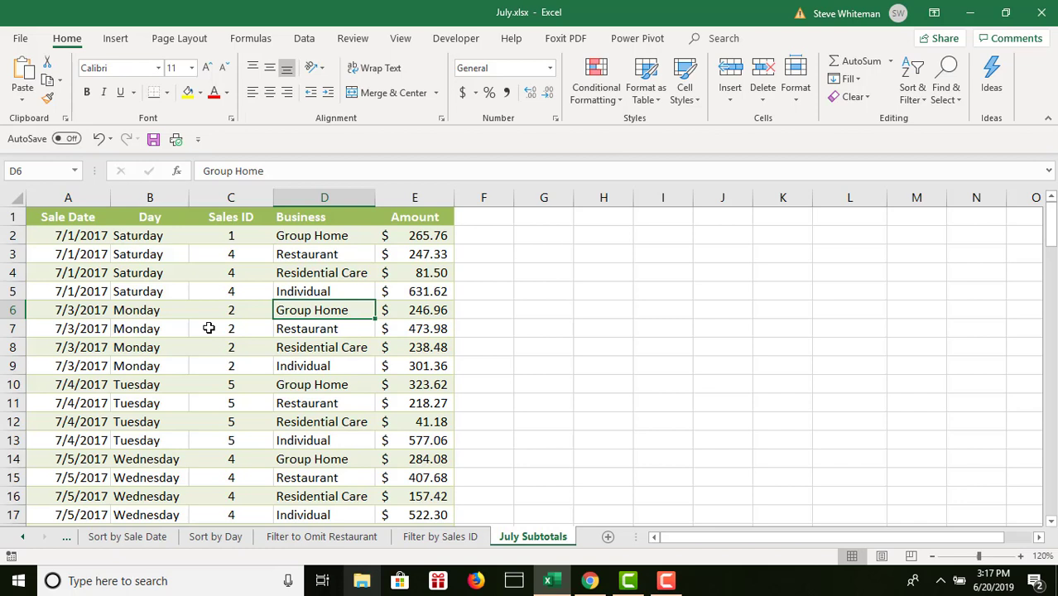
- Sort the July Subtotals data in ascending order (A to Z) by the Business column
click(303, 292)
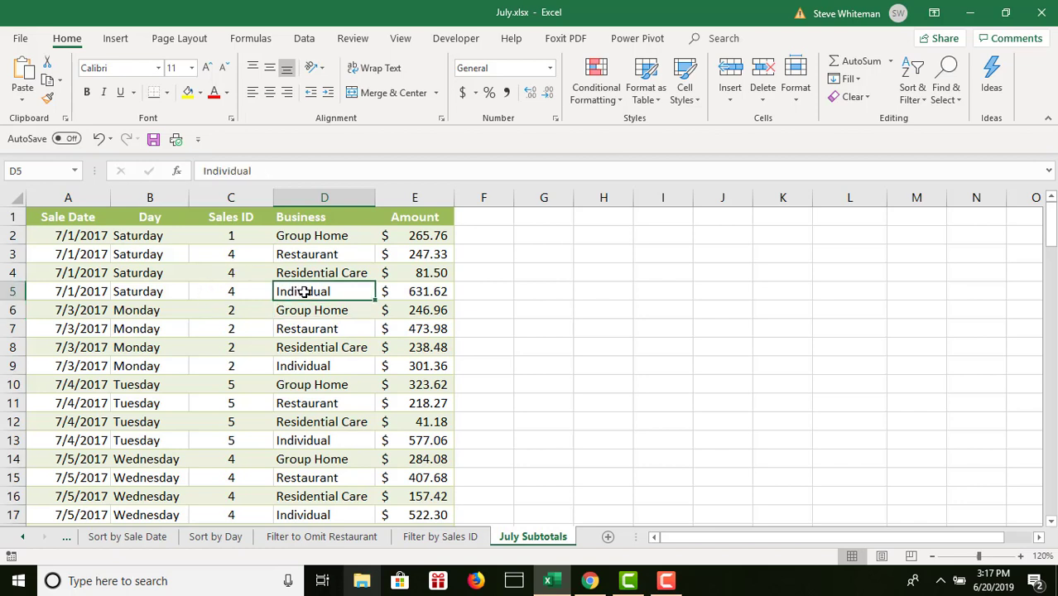
click(323, 348)
click(326, 403)
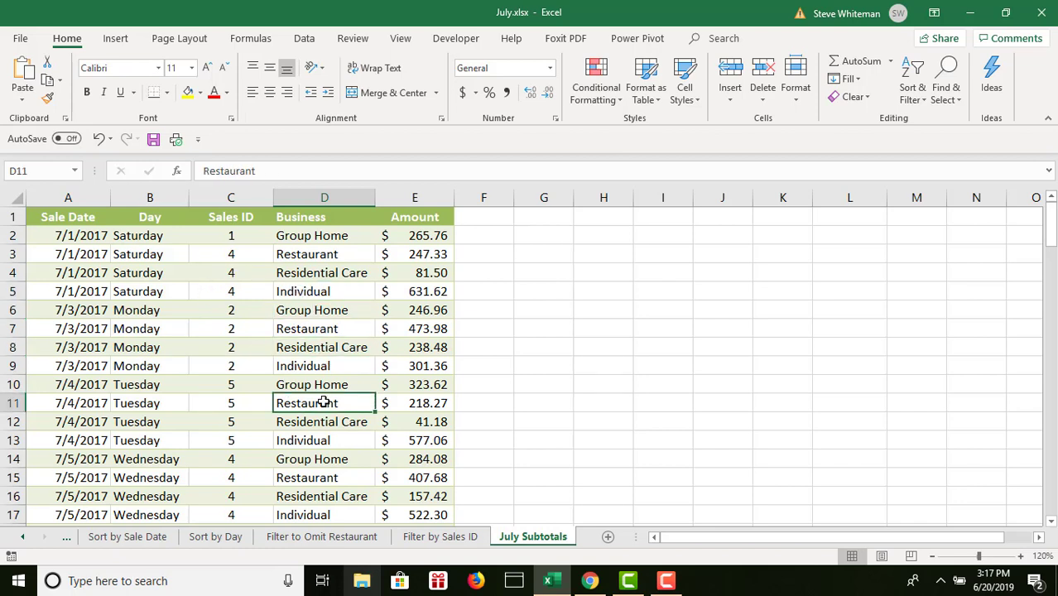
click(325, 285)
click(327, 348)
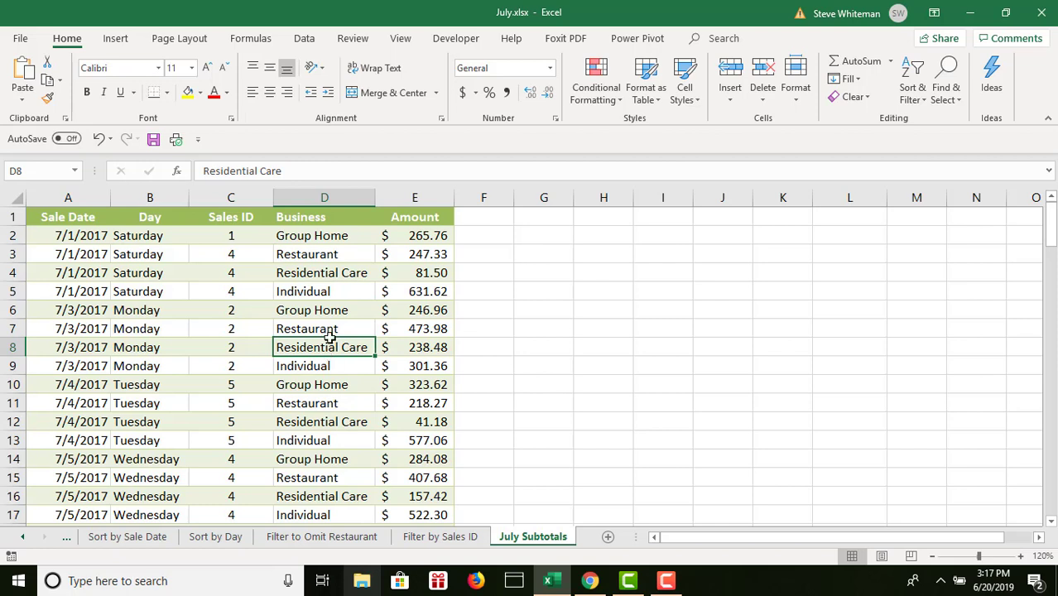
click(330, 271)
click(335, 408)
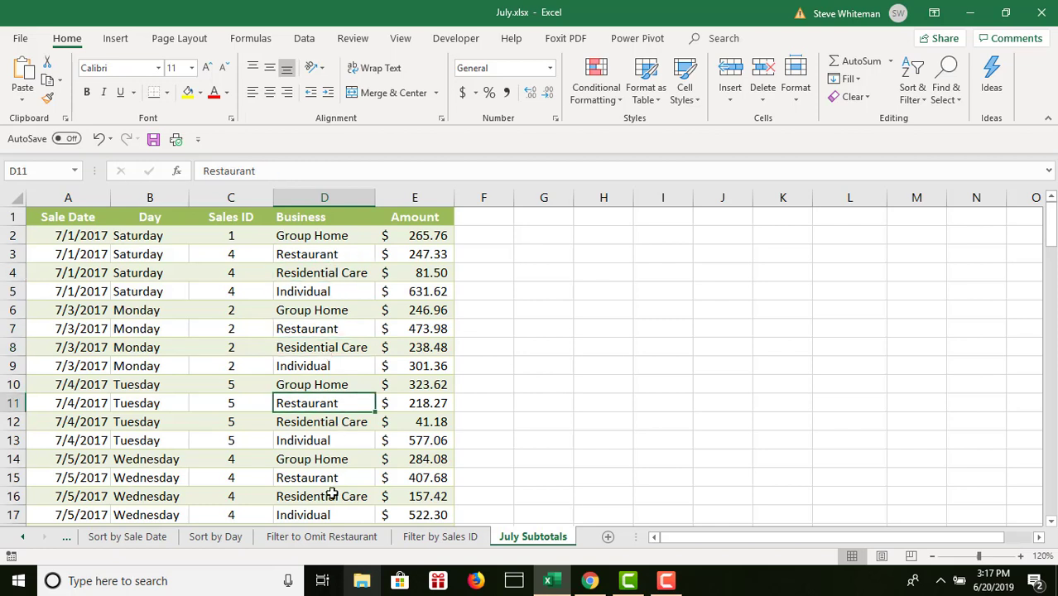
click(331, 494)
click(329, 348)
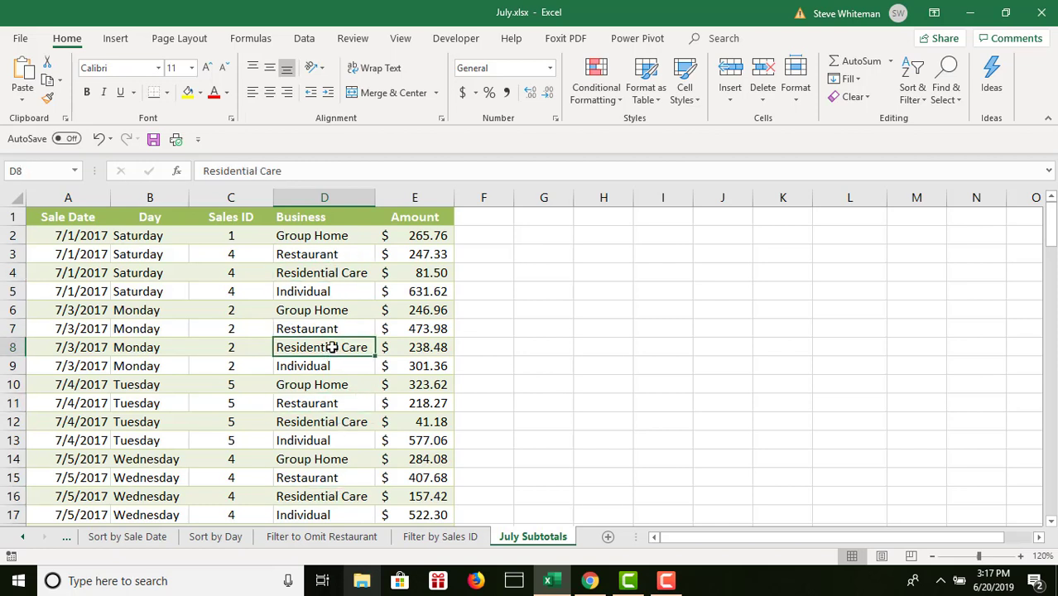
click(328, 289)
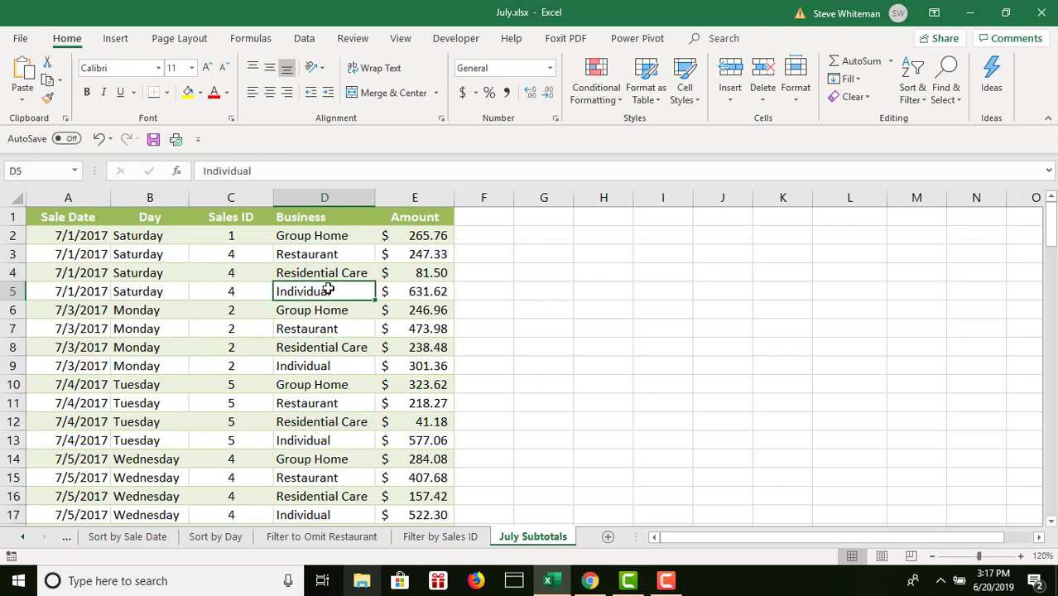
click(305, 42)
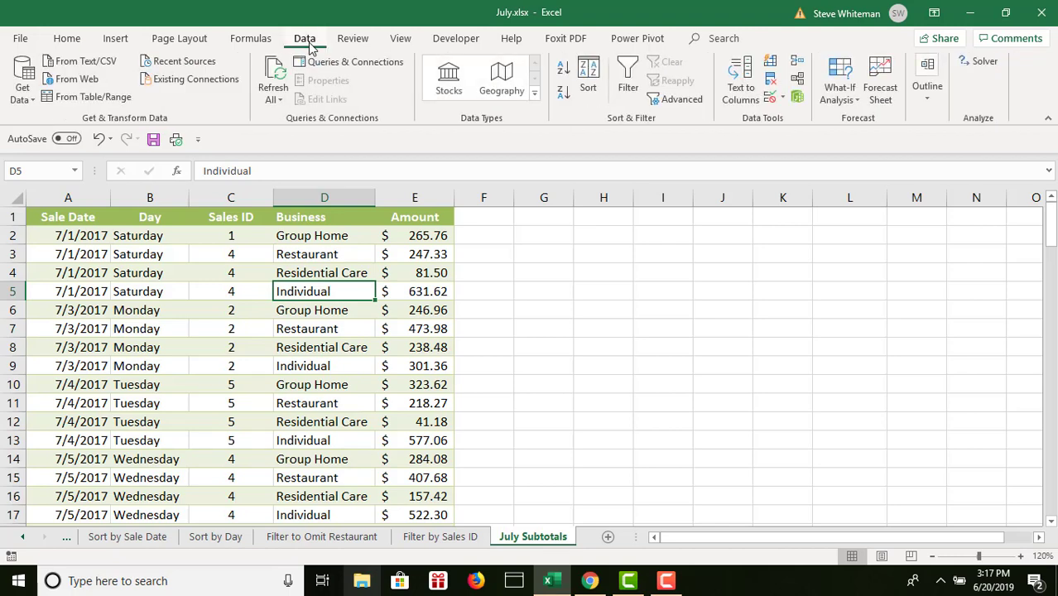
click(562, 70)
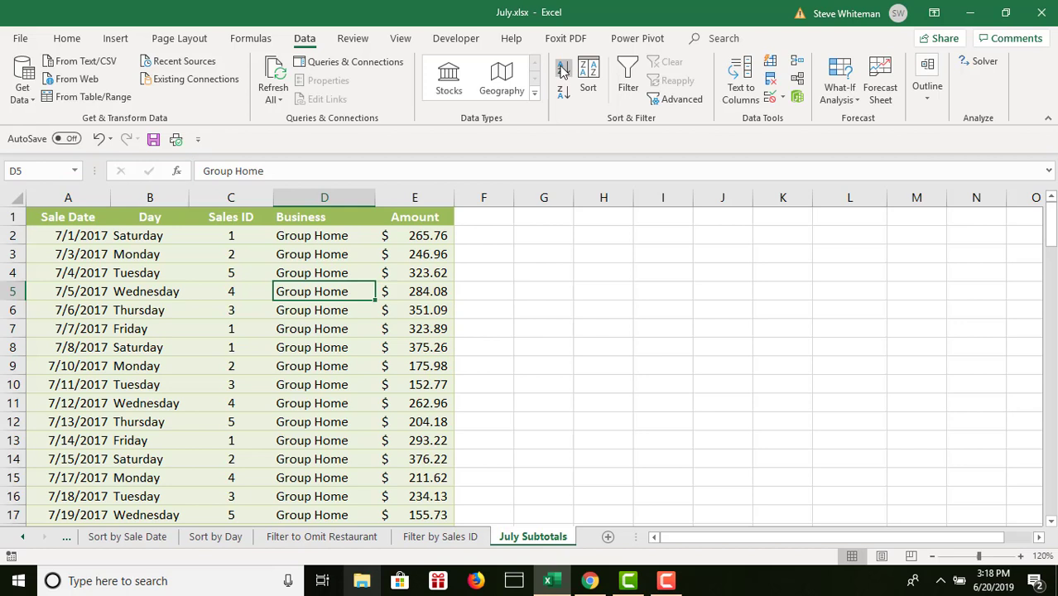
- Examine the sorted Business column from the first record down to the boundary between the first two business groups
key(Up)
key(Down)
key(Down)
key(Down)
key(Down)
key(Down)
key(Down)
key(Down)
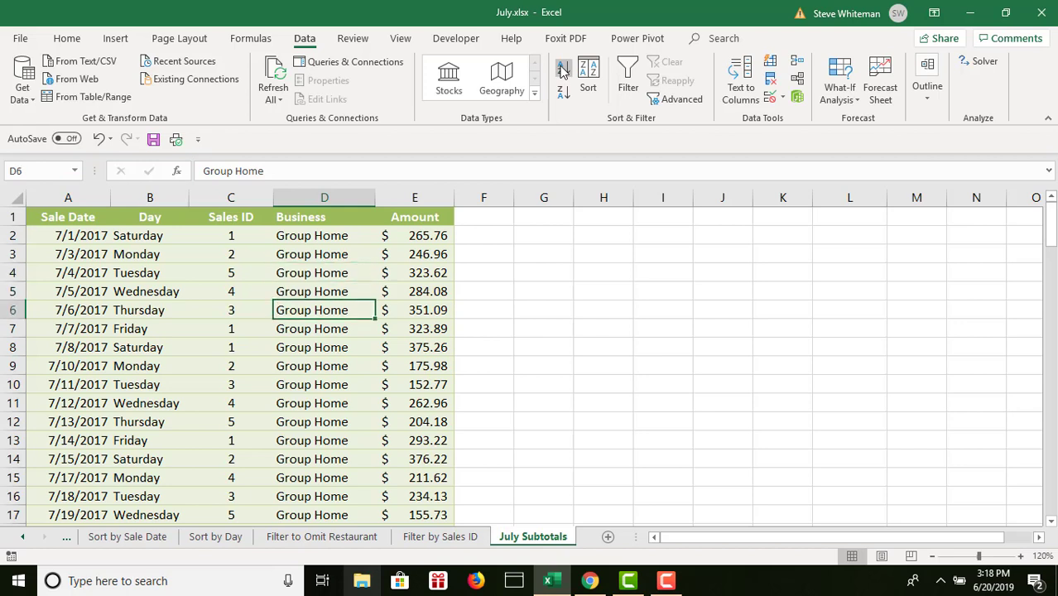
key(Up)
key(Up)
key(Up)
key(Up)
key(Up)
key(Up)
key(Up)
key(Up)
key(Up)
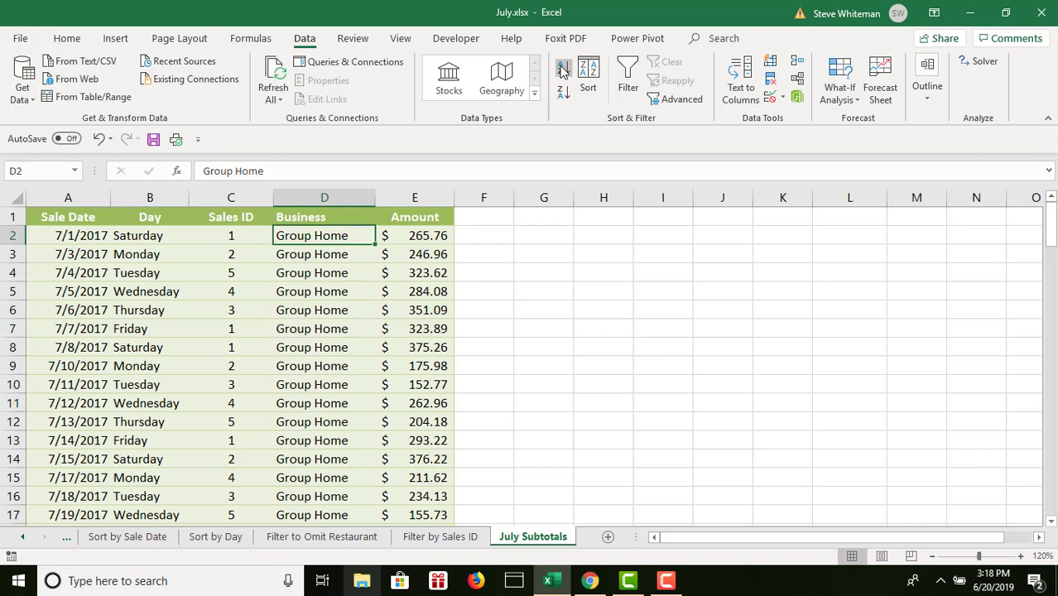
key(Down)
key(Down)
key(Down)
key(Down)
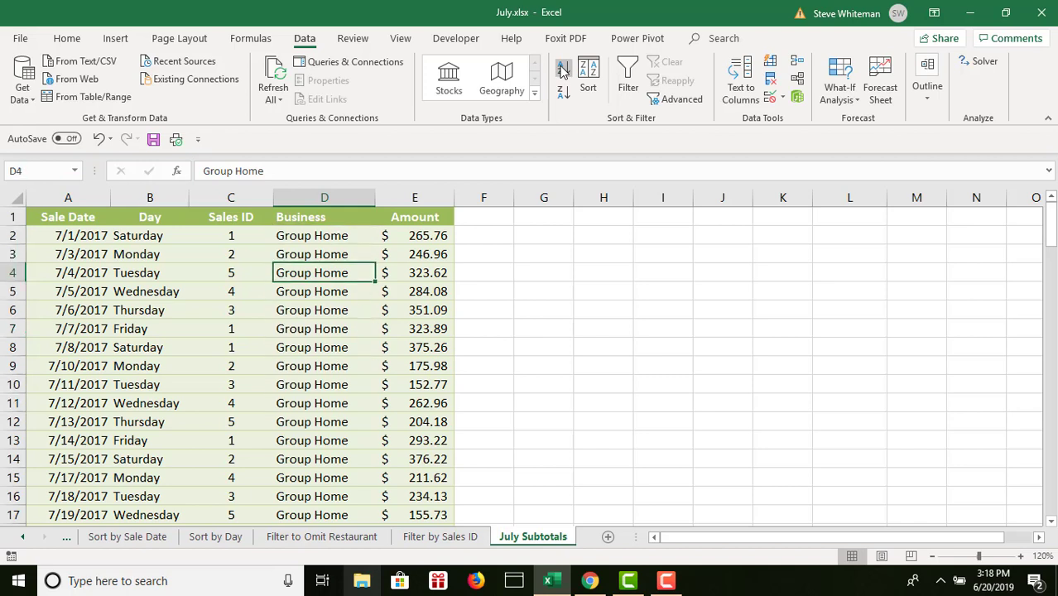
key(Down)
key(Down)
key(Down)
key(Down)
key(Down)
key(Down)
key(Down)
key(Down)
key(Down)
key(Down)
key(Down)
key(Down)
key(Down)
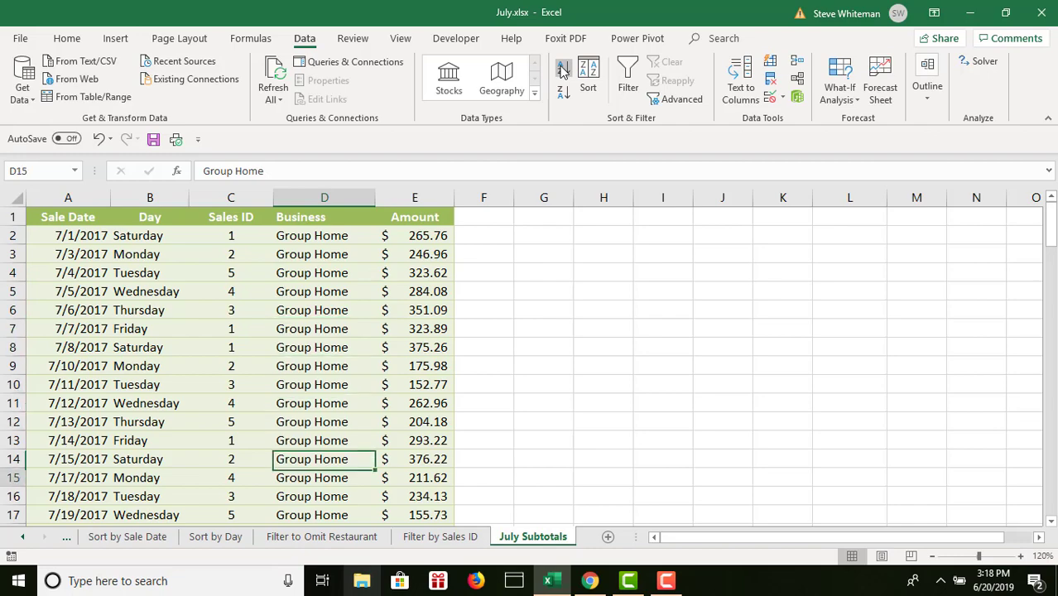
key(Down)
key(Down)
key(Down)
key(Down)
key(Down)
key(Down)
key(Down)
key(Down)
key(Down)
key(Down)
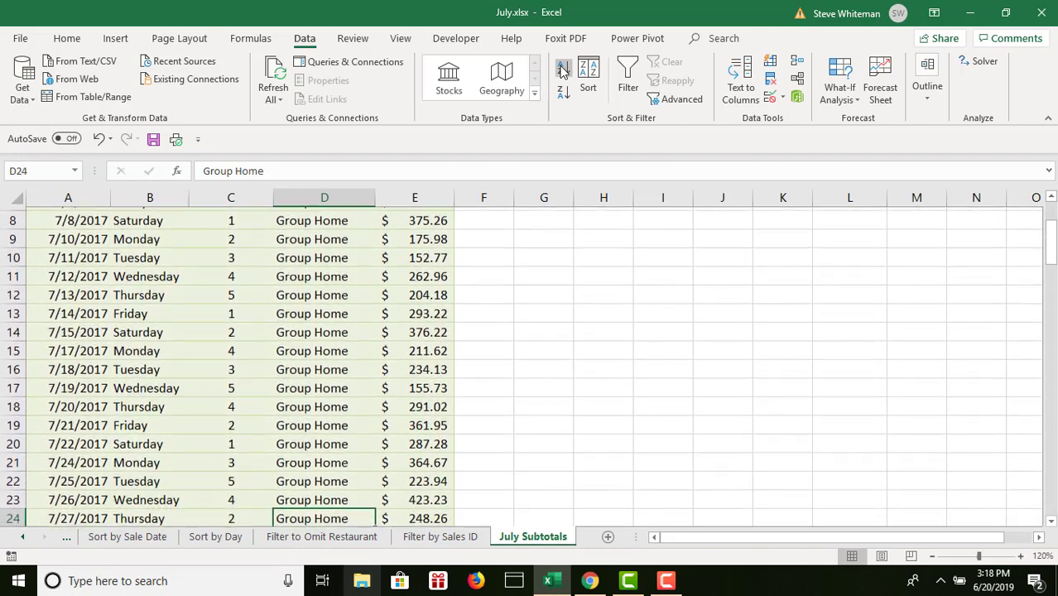
key(Down)
key(Down)
key(Up)
key(Up)
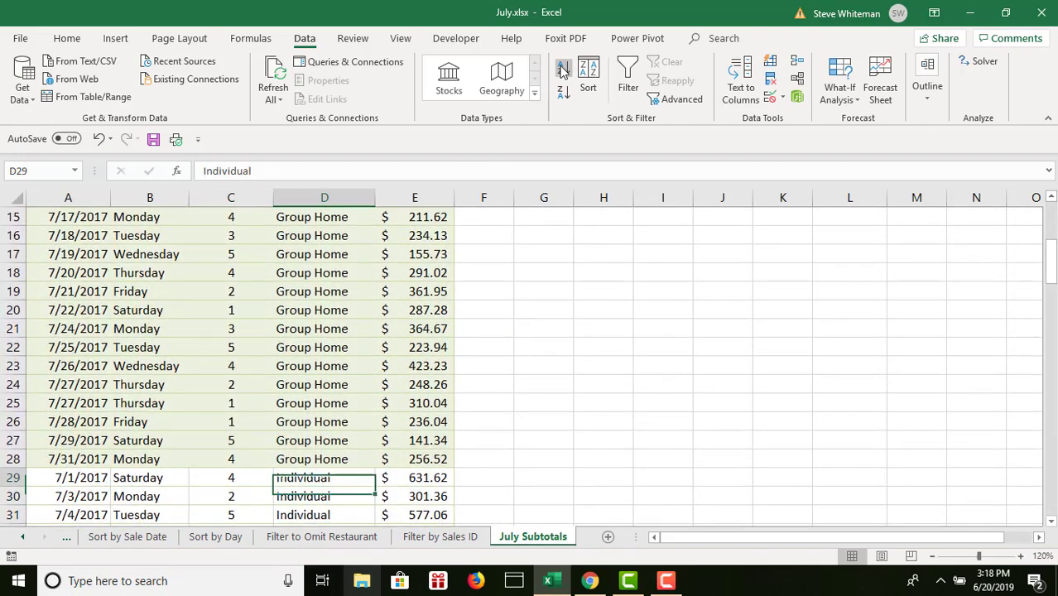
key(Up)
key(Down)
key(Up)
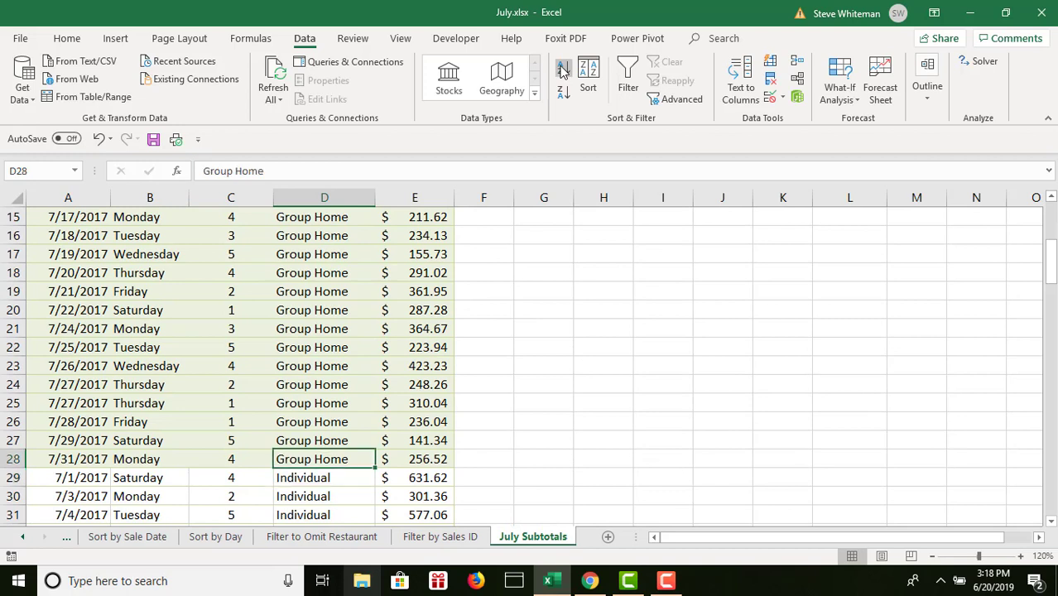
key(Down)
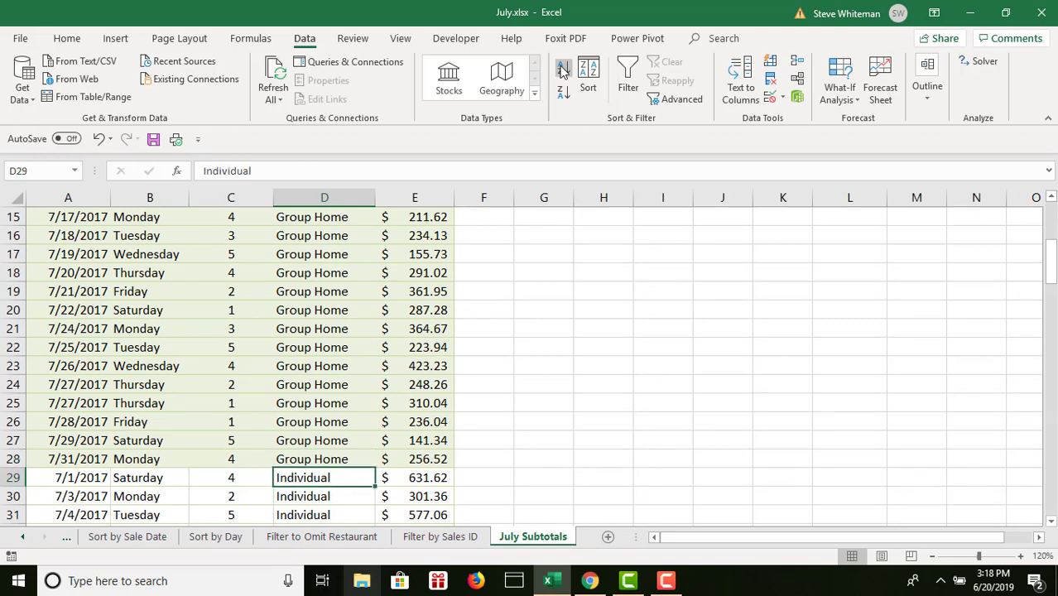
- Check the first record of the second business group from Sale Date to Amount, and return to the first Business entry
key(Left)
key(Left)
key(Left)
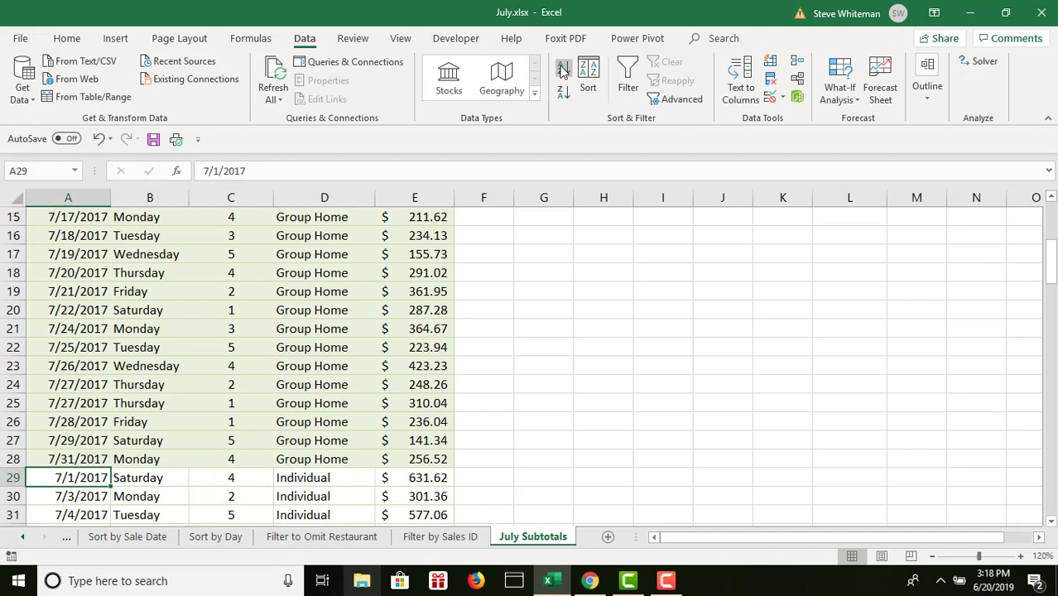
key(Right)
key(Right)
key(Right)
key(Right)
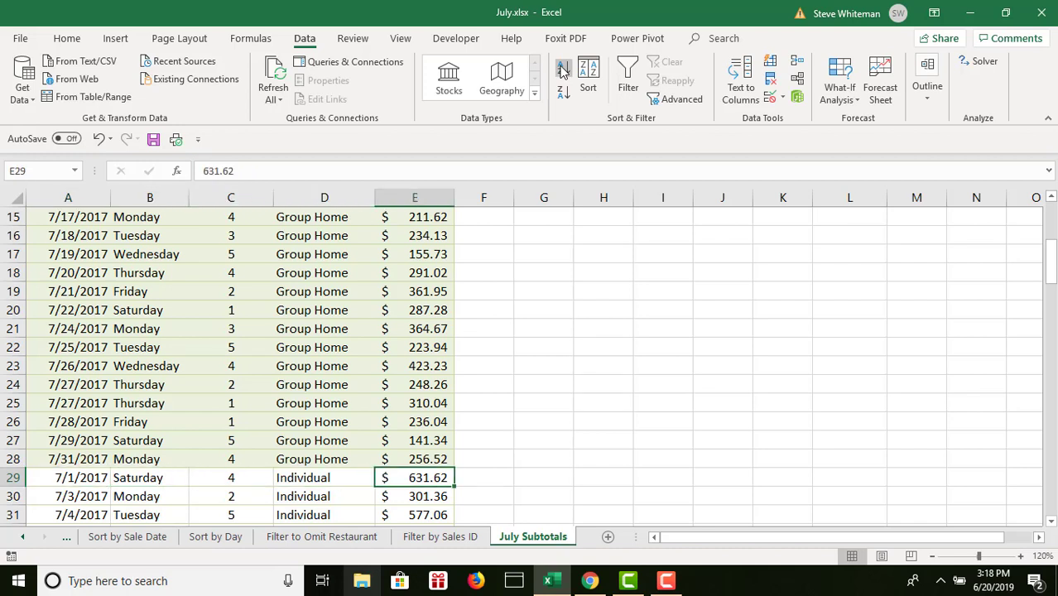
key(Up)
key(Up)
key(Up)
key(Up)
key(Up)
key(Up)
key(Up)
key(Up)
key(Up)
key(Up)
key(Up)
key(Up)
key(Up)
key(Up)
key(Up)
key(Up)
key(Up)
key(Up)
key(Up)
key(Up)
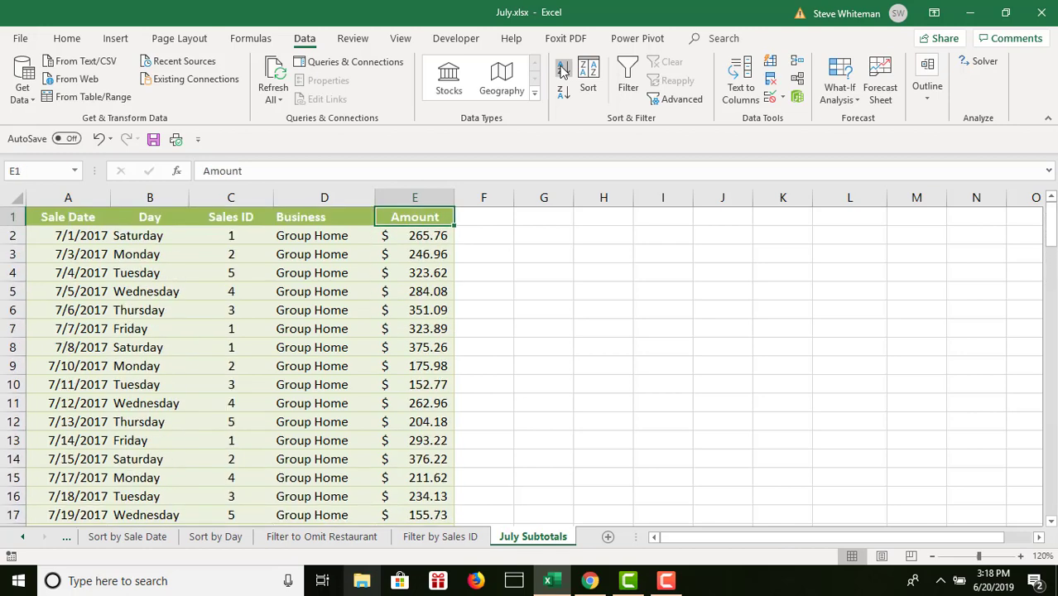
key(Down)
key(Left)
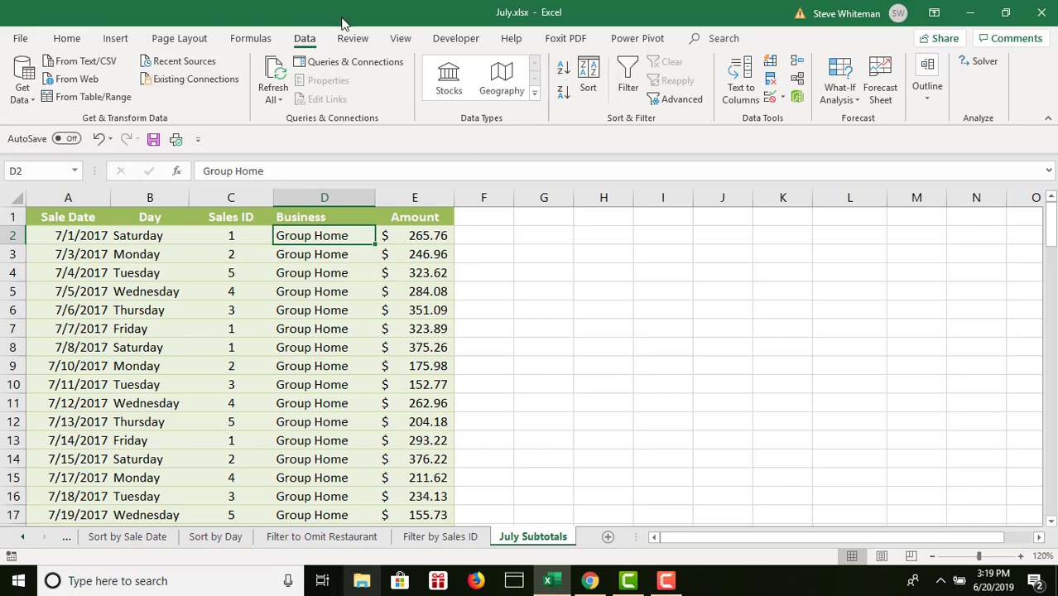
- Undo the Business sort, review the original order of the Business column, and redo the sort
click(100, 141)
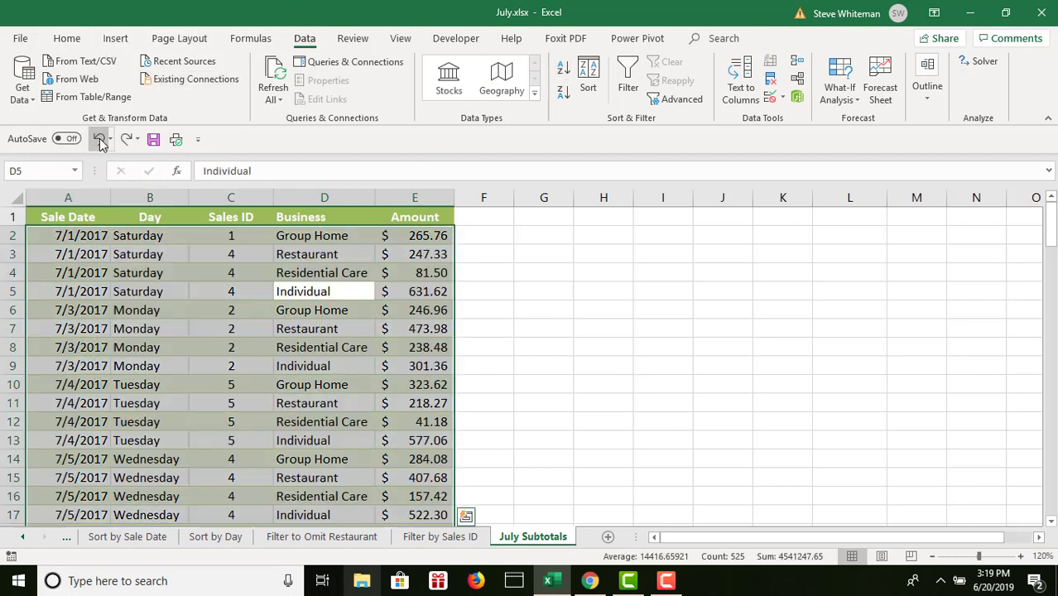
click(322, 235)
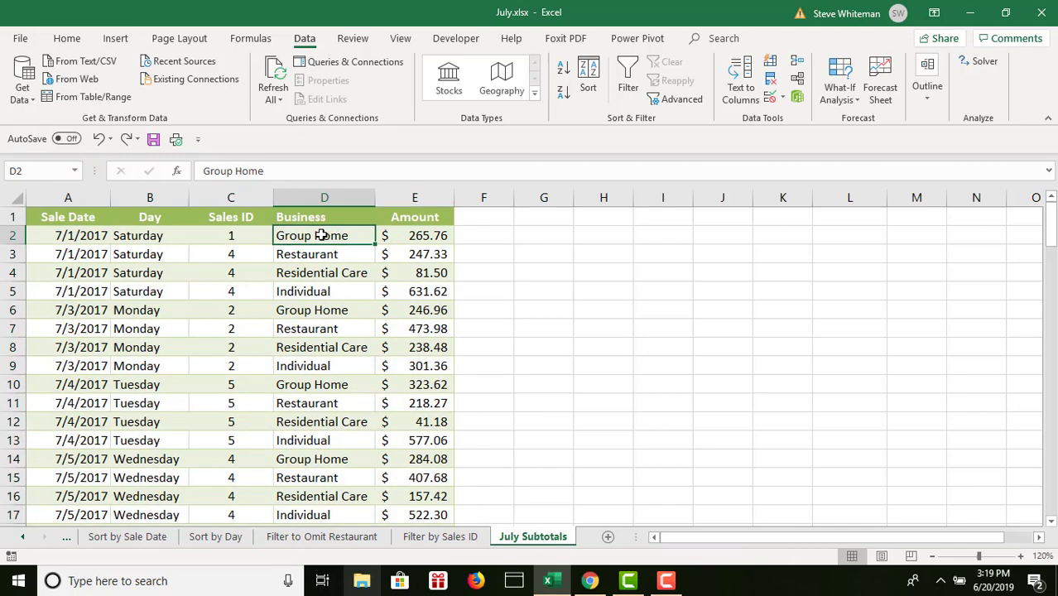
key(Down)
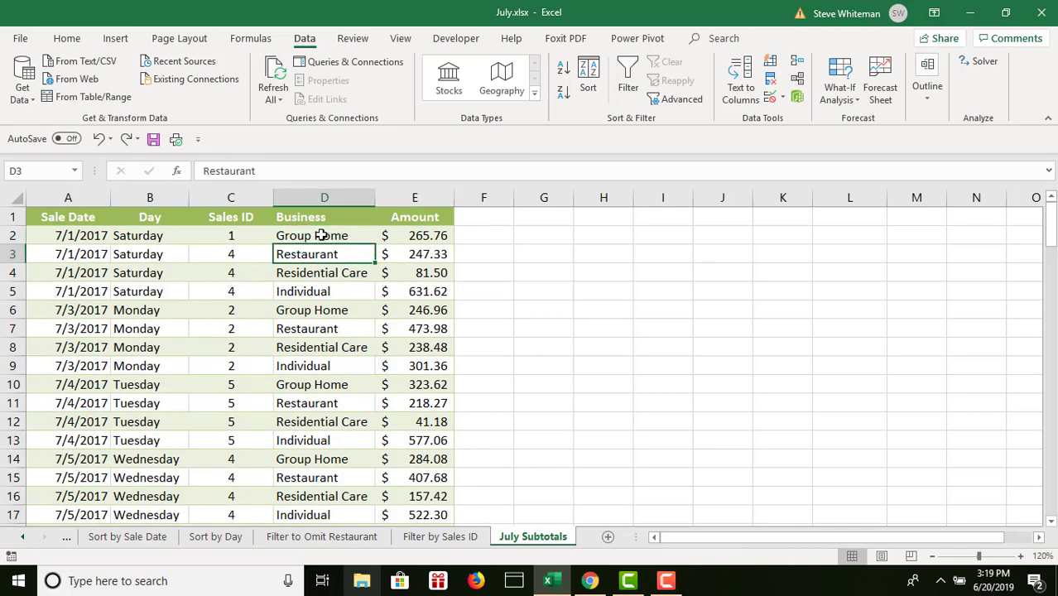
key(Down)
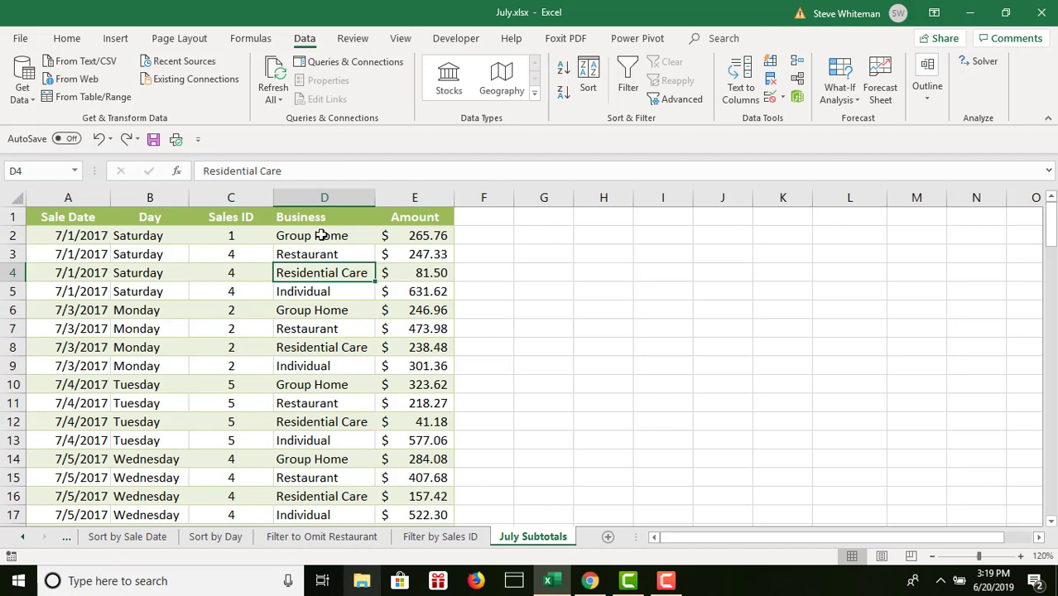
click(126, 141)
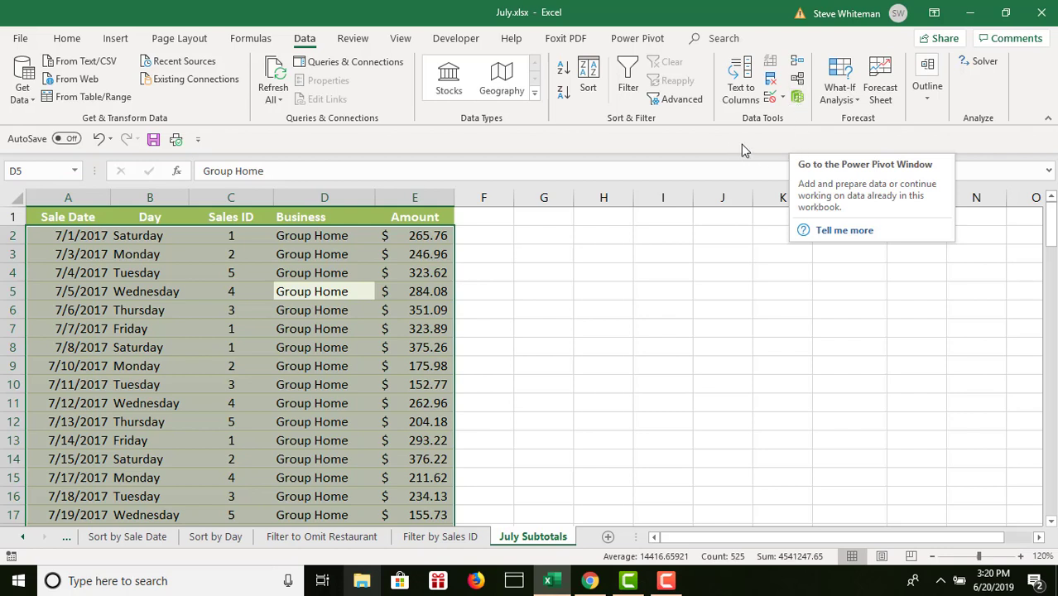
- Subtotal the July Subtotals data, including its header row, at each change in Business using Sum on Amount
click(929, 98)
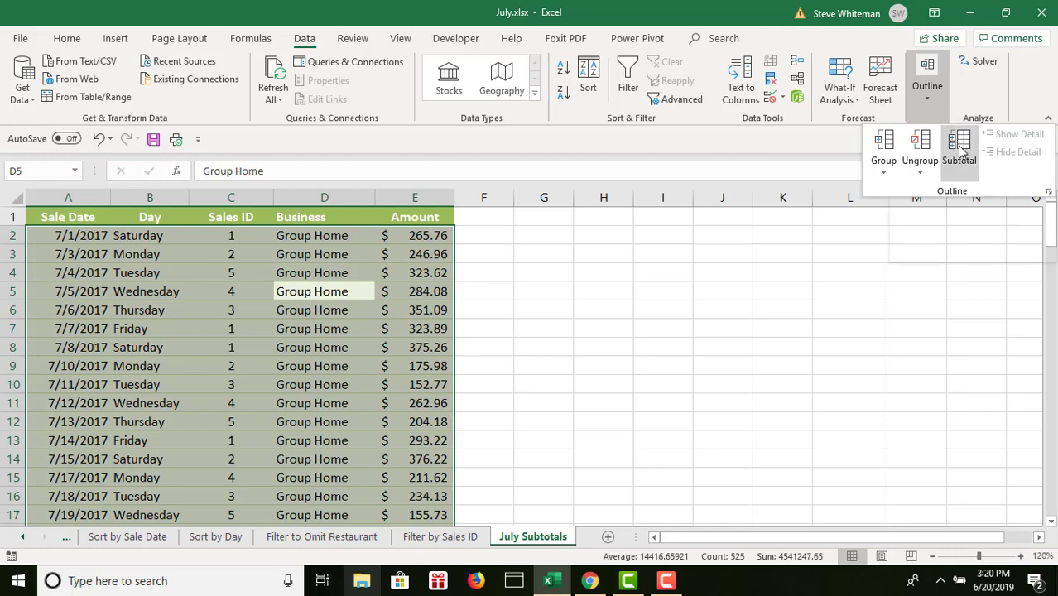
click(957, 143)
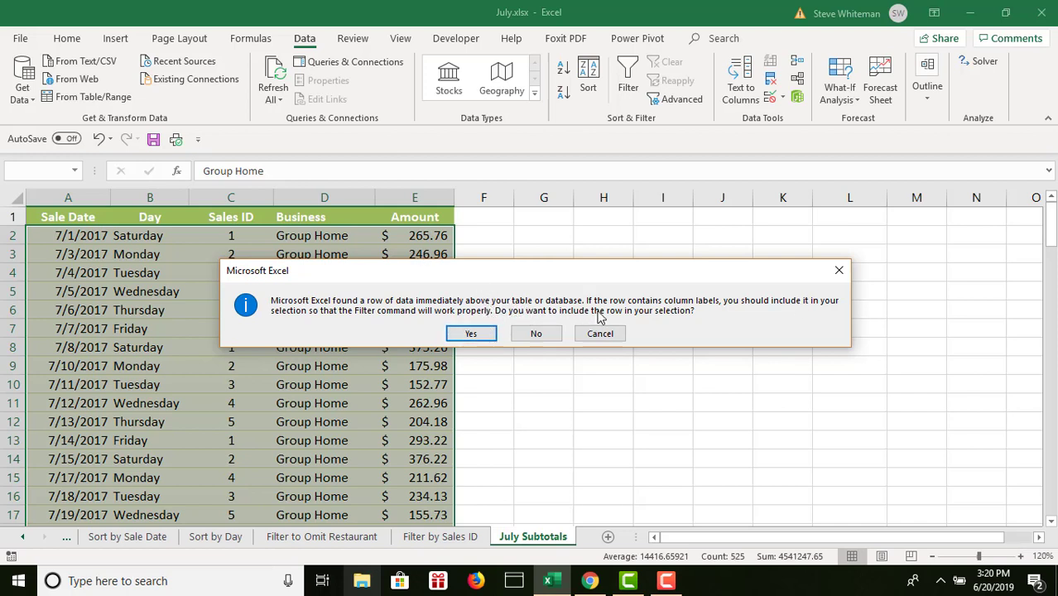
click(471, 333)
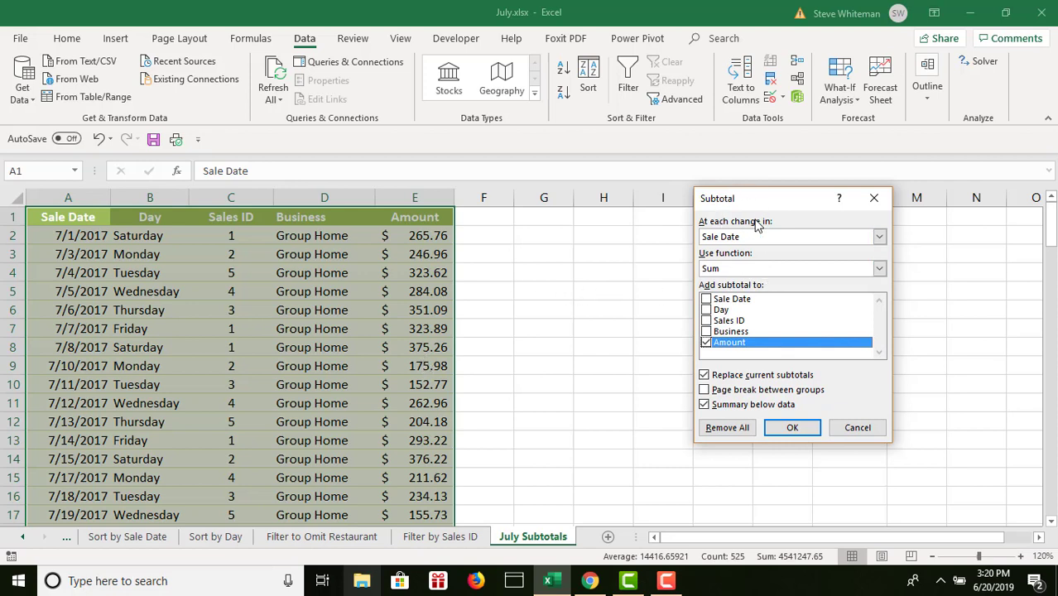
click(879, 237)
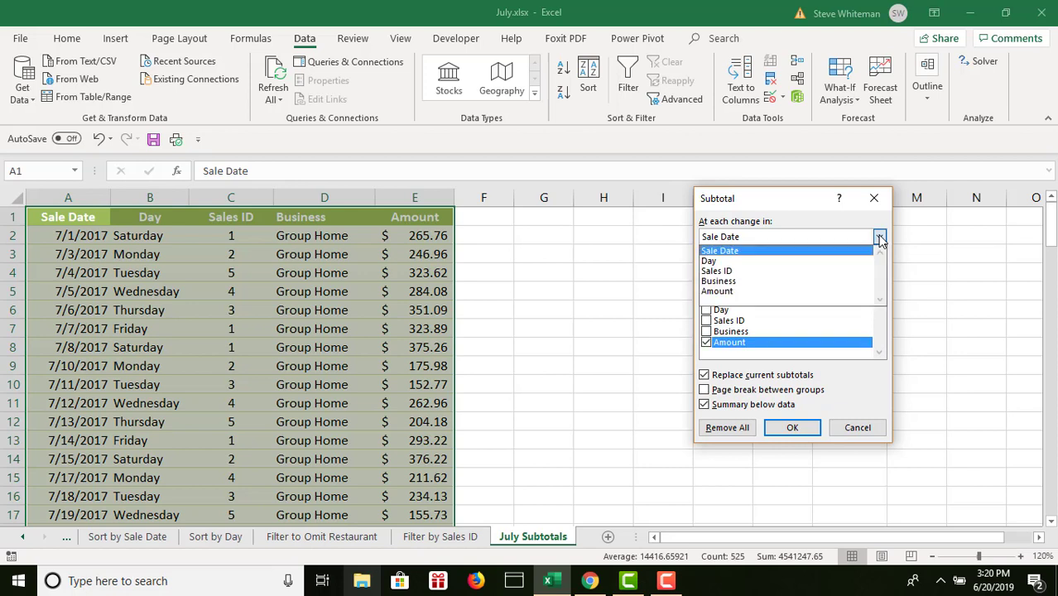
click(737, 281)
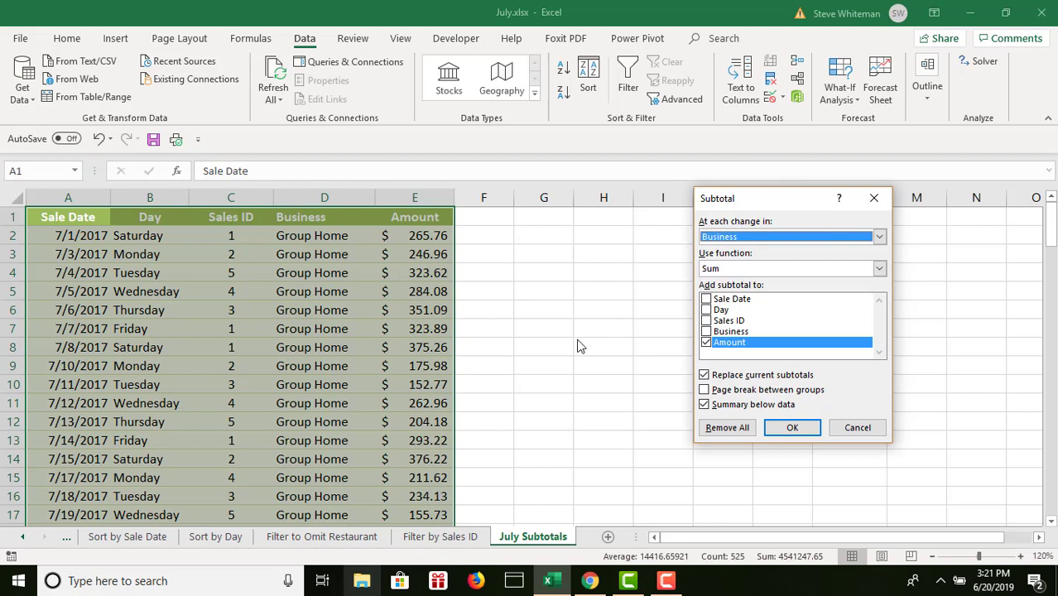
click(788, 432)
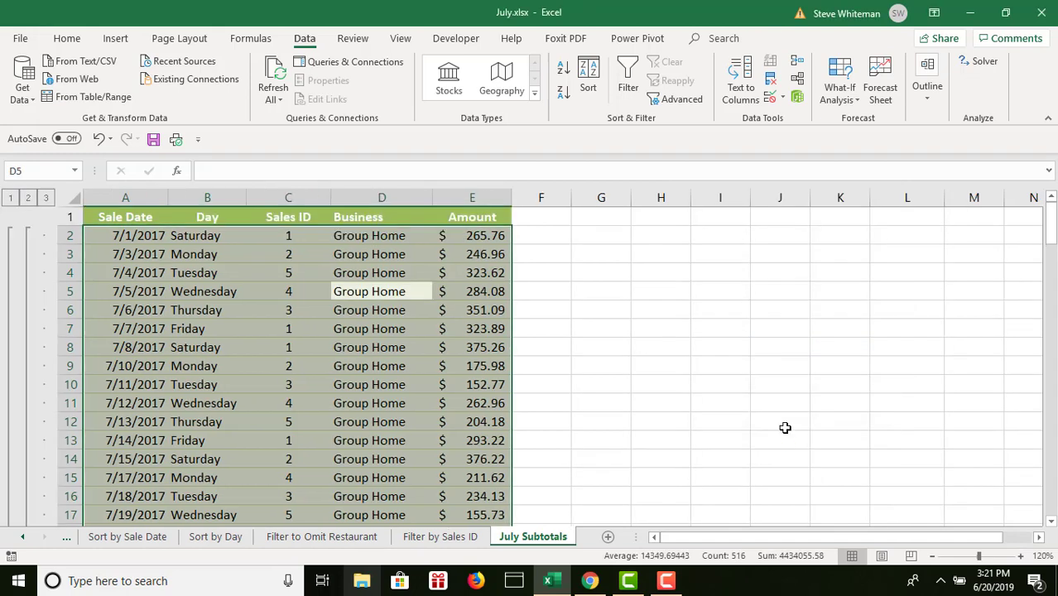
- Review the subtotal rows between the business groups, and collapse the outline to level 1 and then to level 2
click(1050, 521)
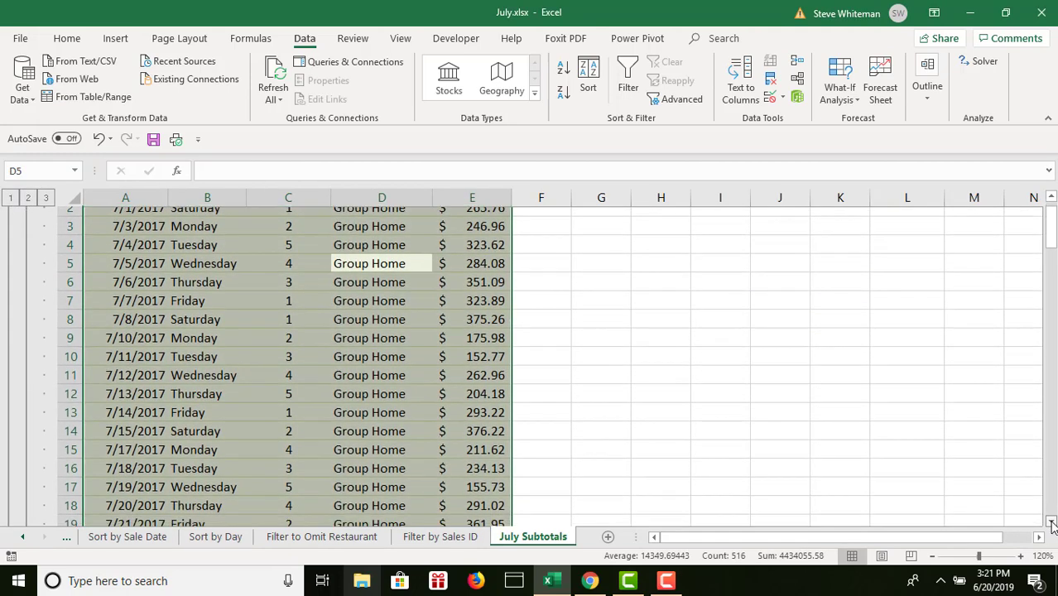
click(1050, 523)
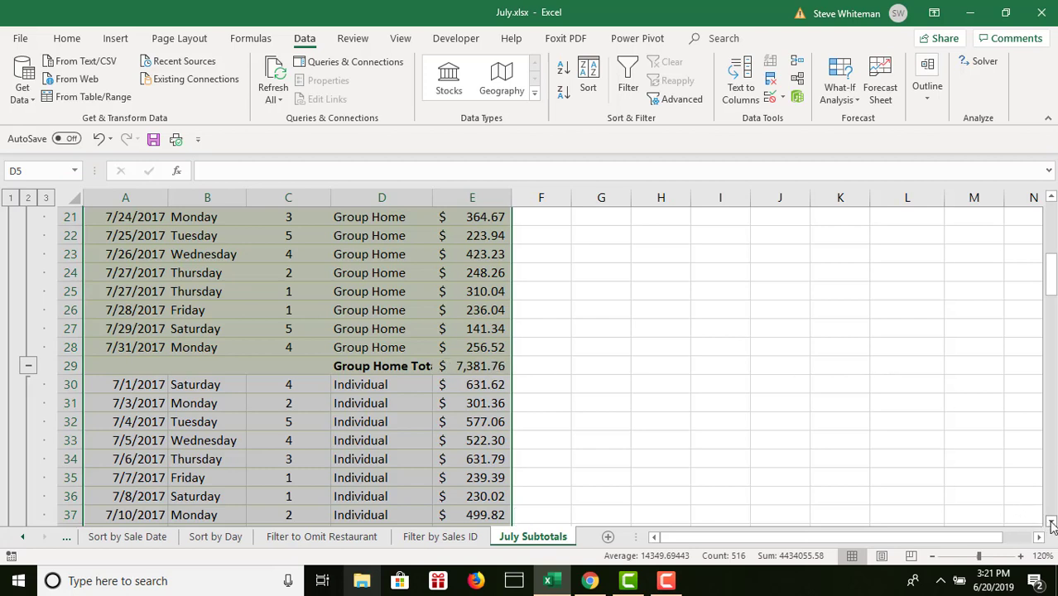
drag(1051, 523, 1051, 523)
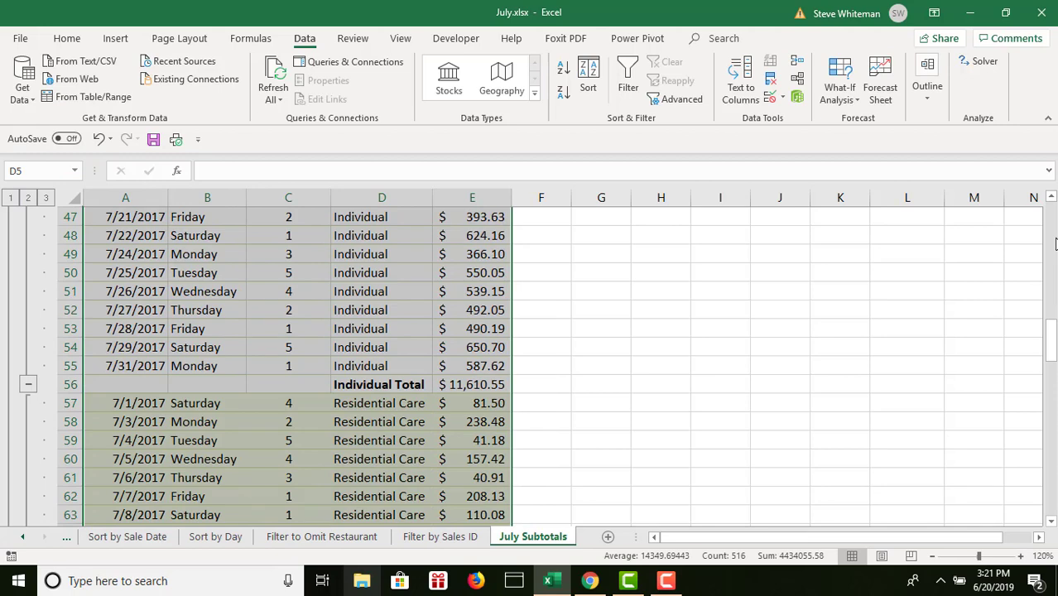
drag(1054, 242, 1054, 242)
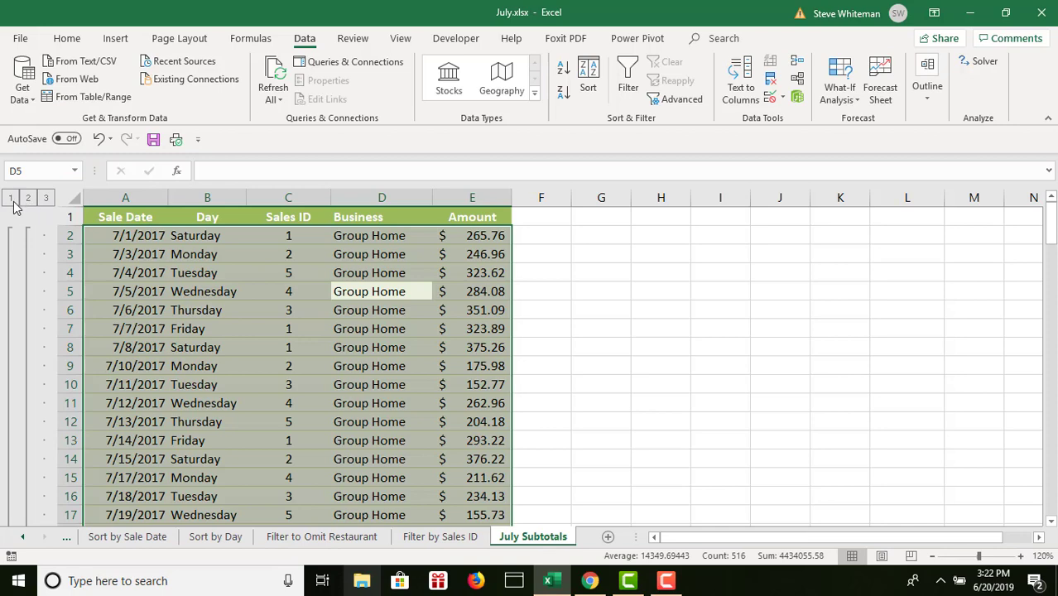
click(10, 198)
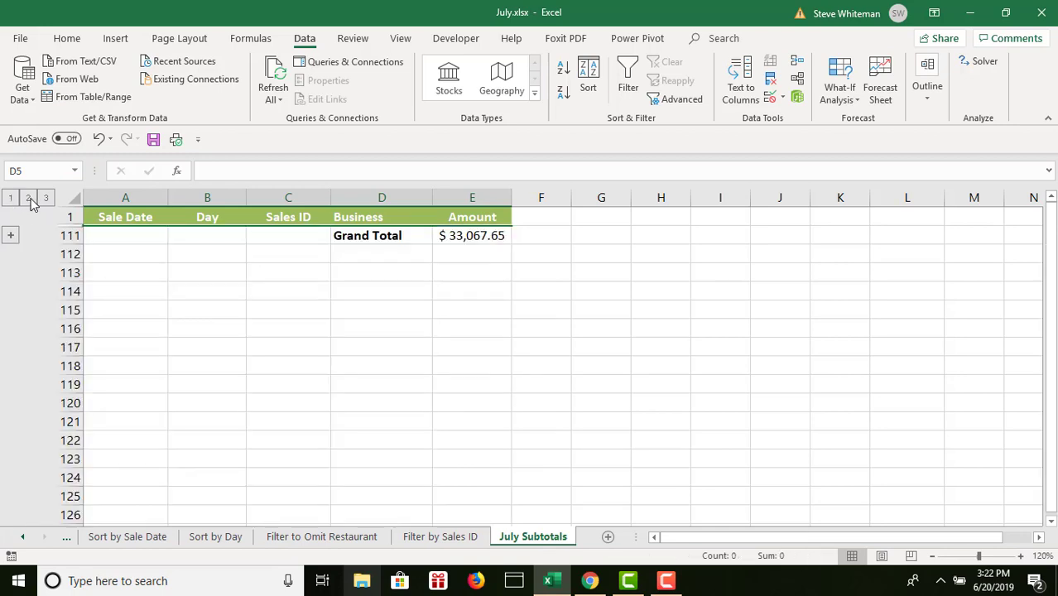
click(28, 200)
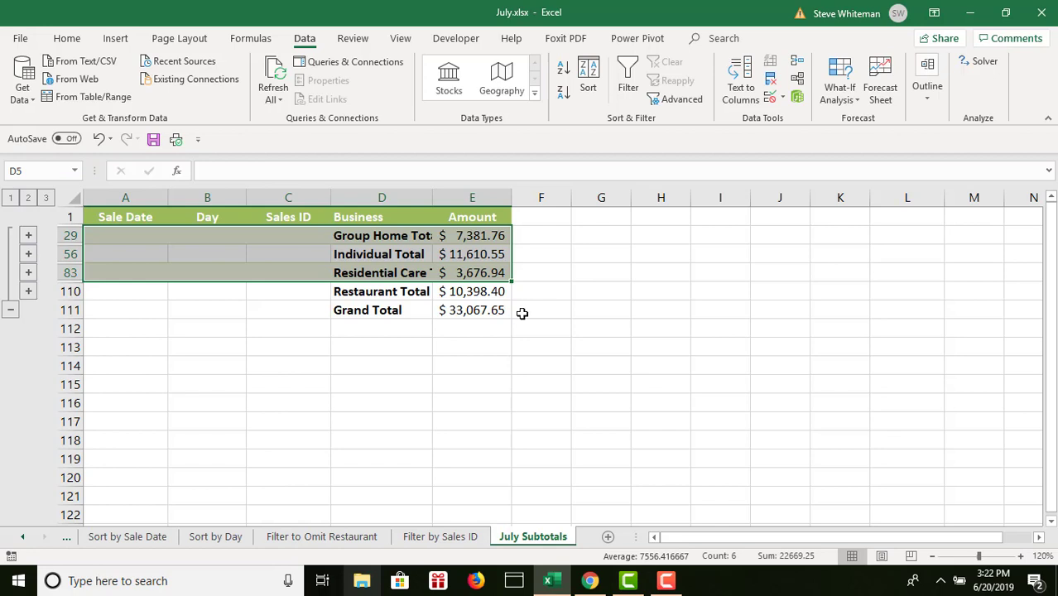
click(9, 310)
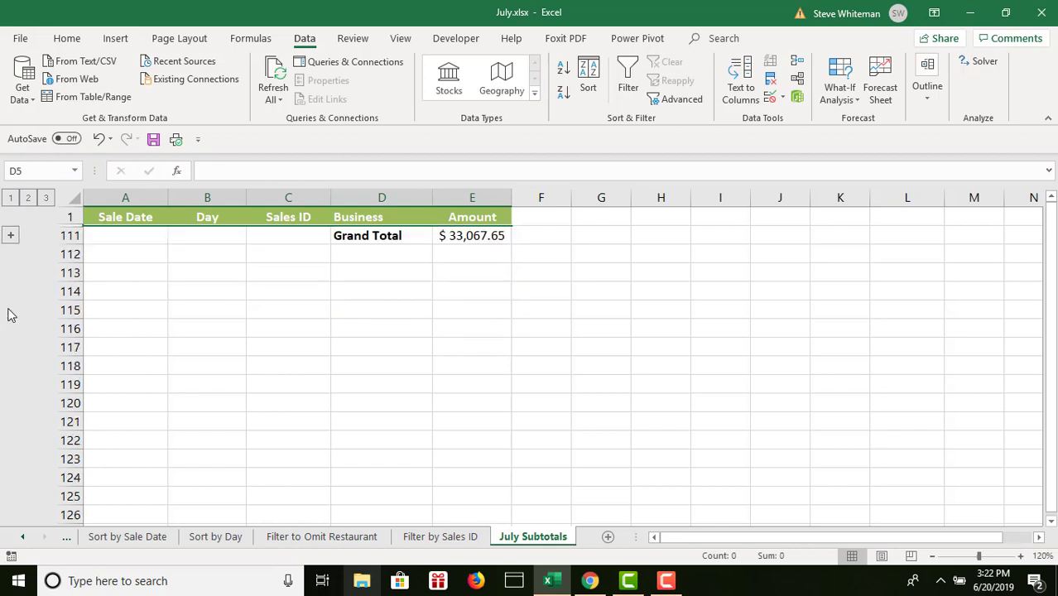
click(29, 197)
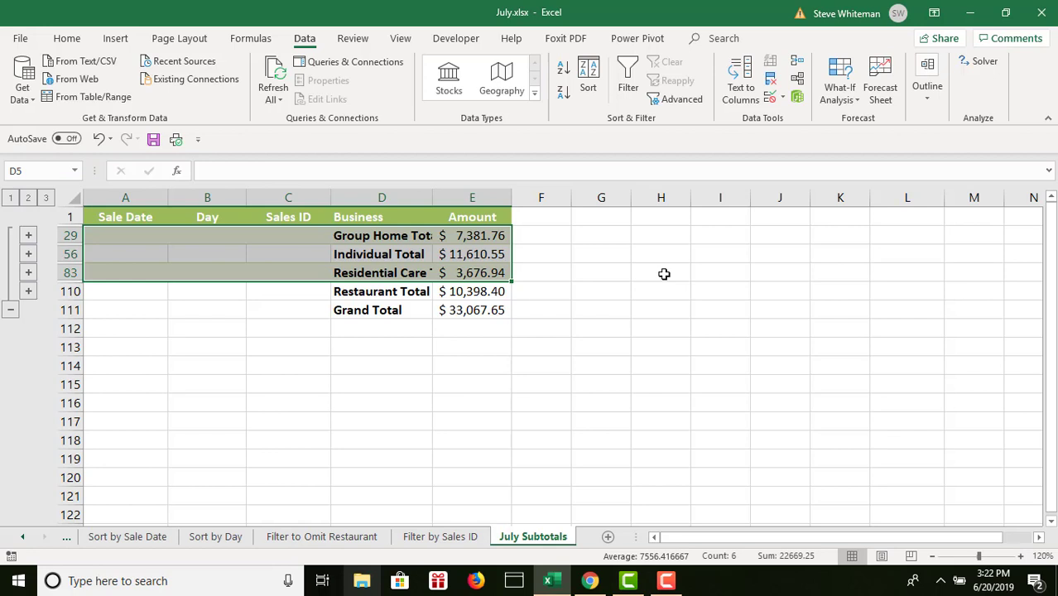
- Switch to the July Data sheet and save the workbook
click(23, 536)
click(22, 537)
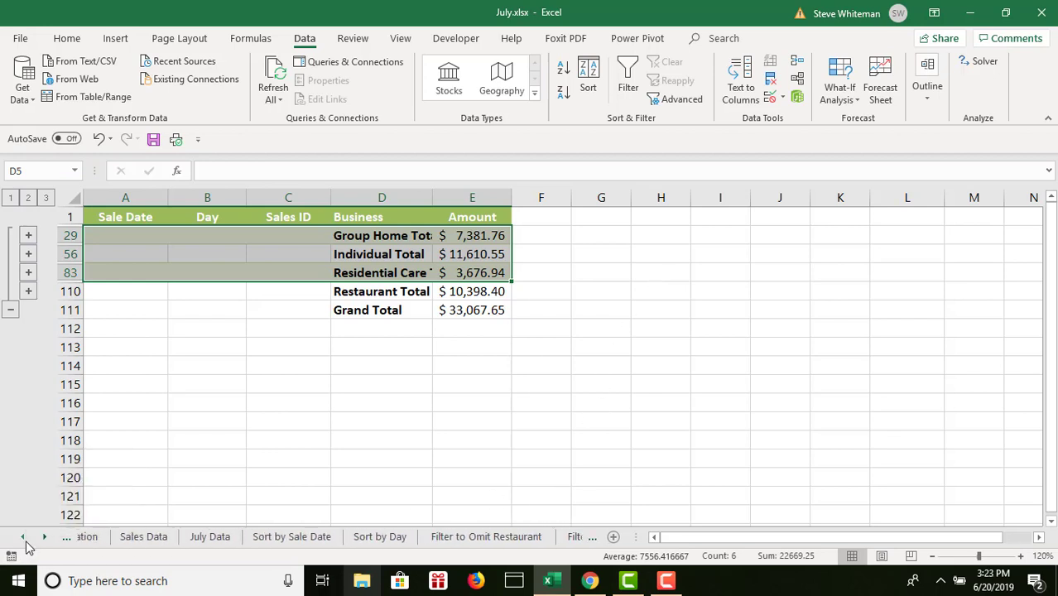
click(23, 537)
click(271, 536)
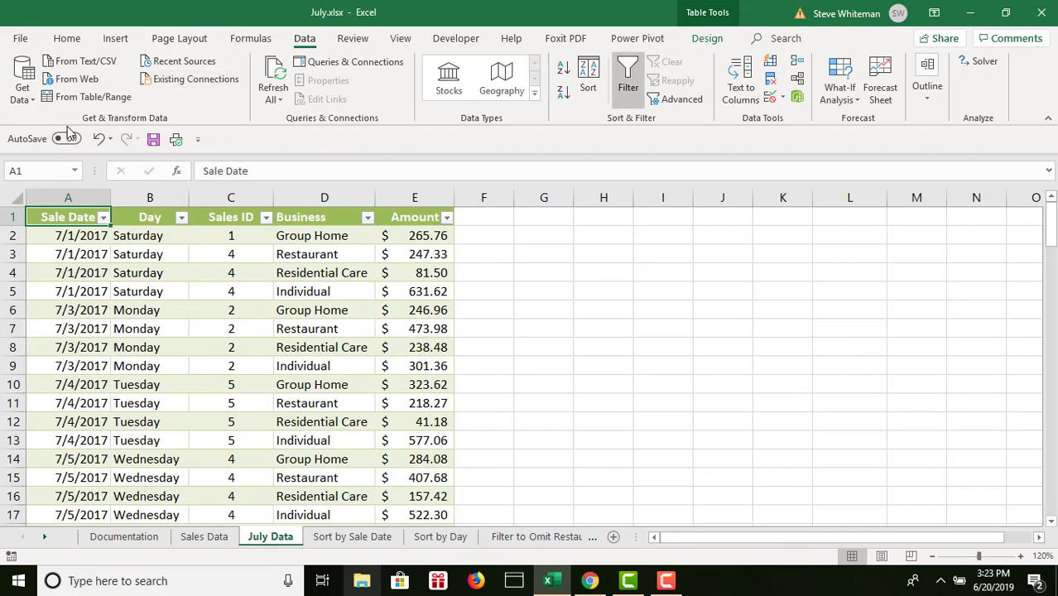
click(155, 141)
- Check the name of the table on July Data and select a Business cell inside it
click(314, 324)
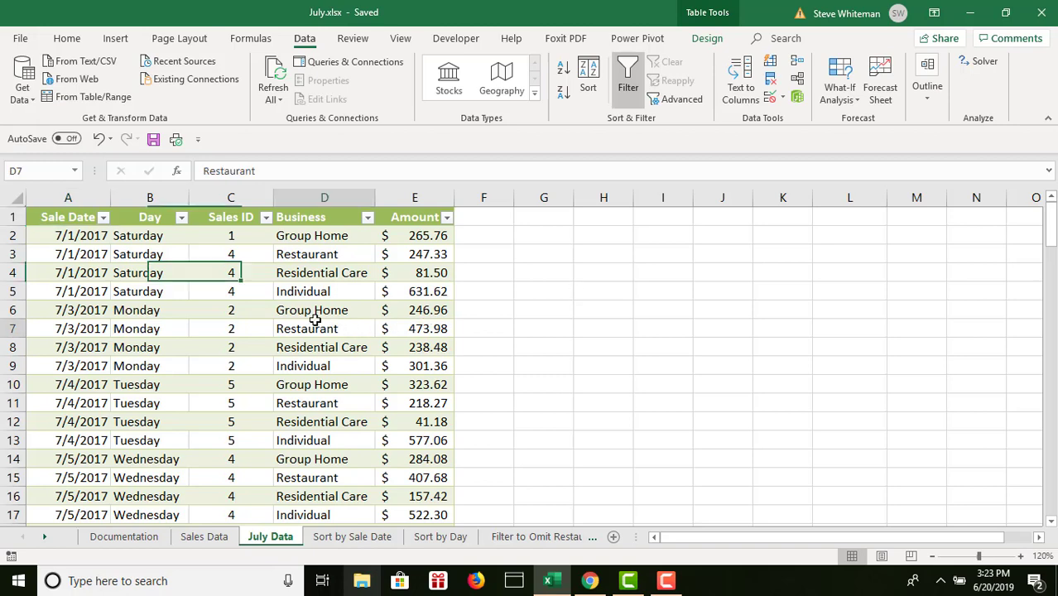
click(707, 38)
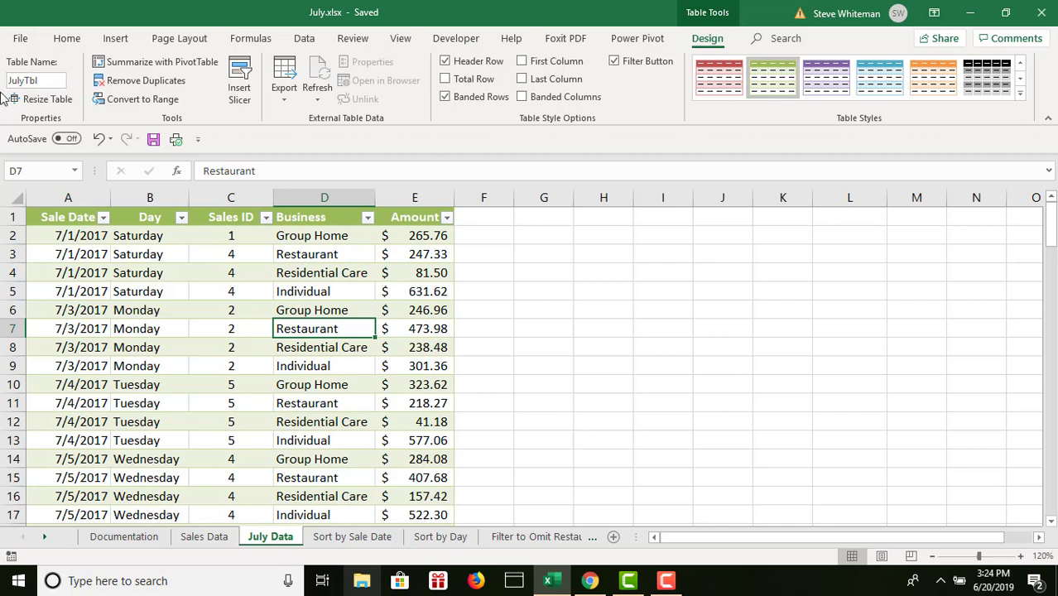
click(206, 284)
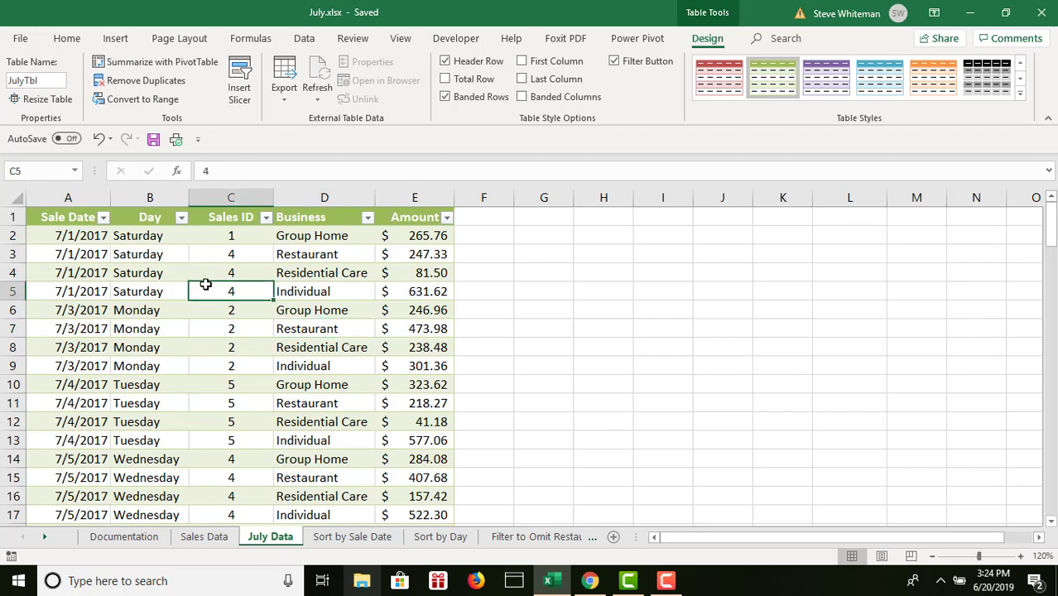
click(147, 359)
click(436, 344)
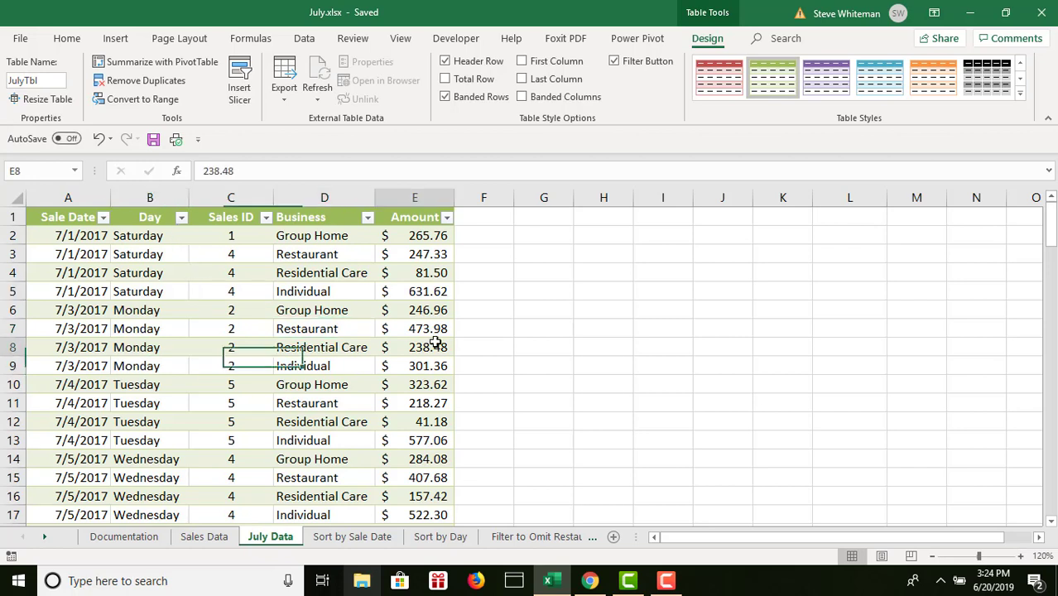
click(237, 457)
click(151, 328)
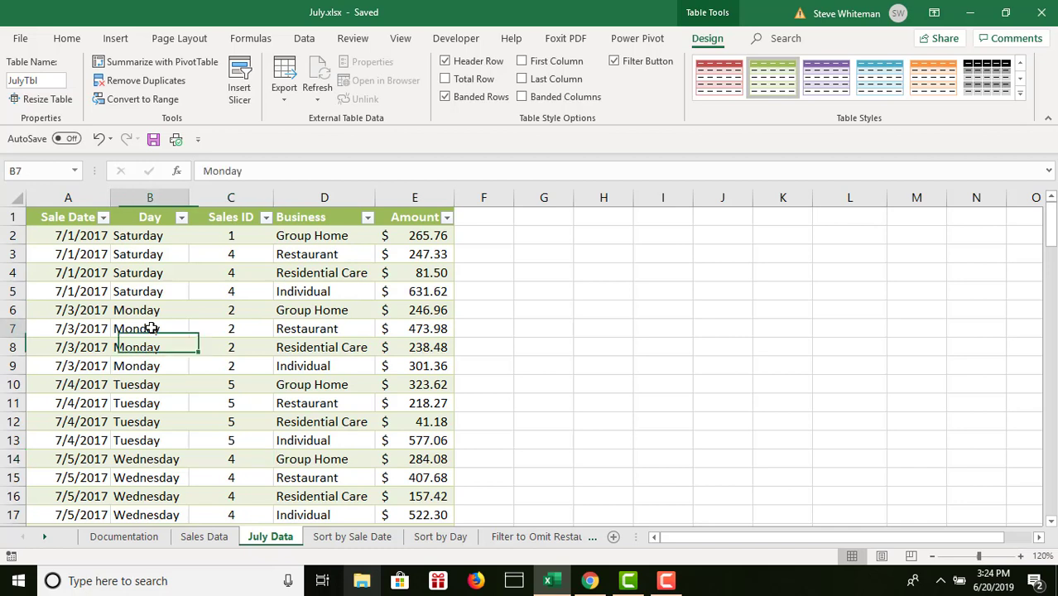
click(351, 476)
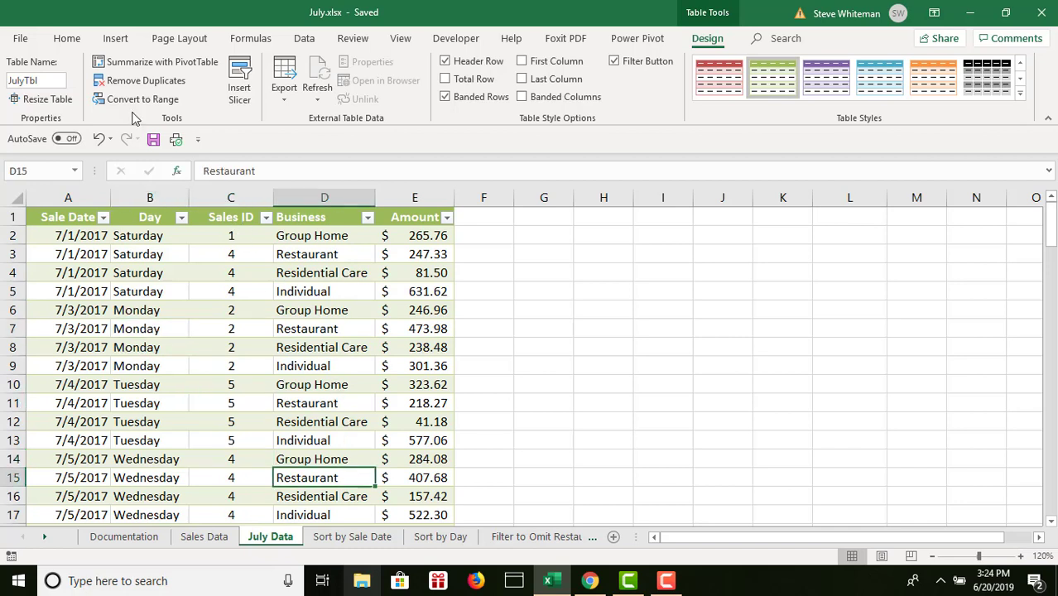
- Insert a PivotTable on a new worksheet, clearing the source range and reselecting the whole JulyTbl table with its headers
click(116, 40)
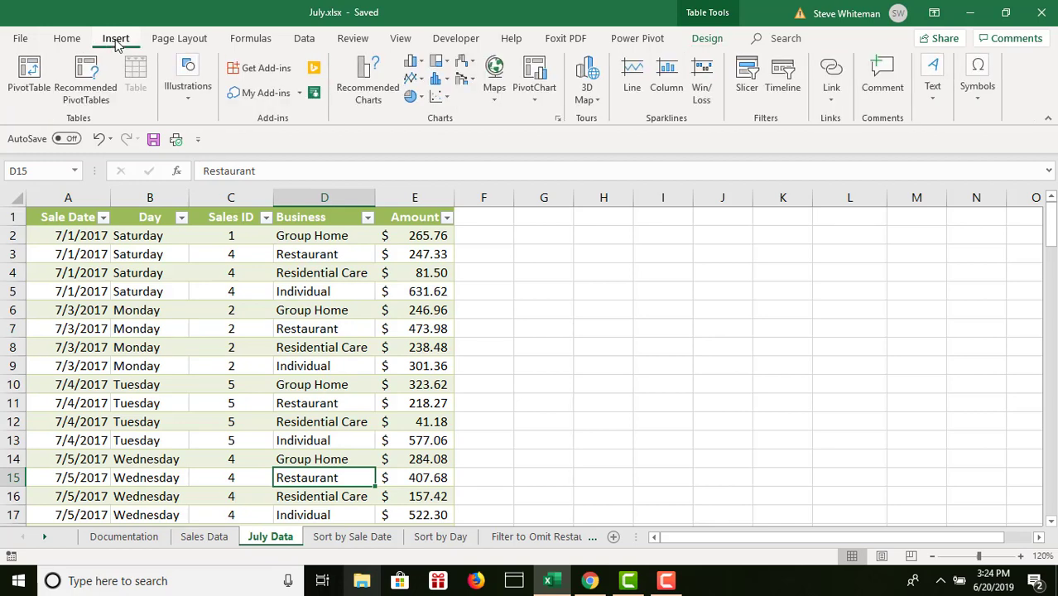
click(29, 73)
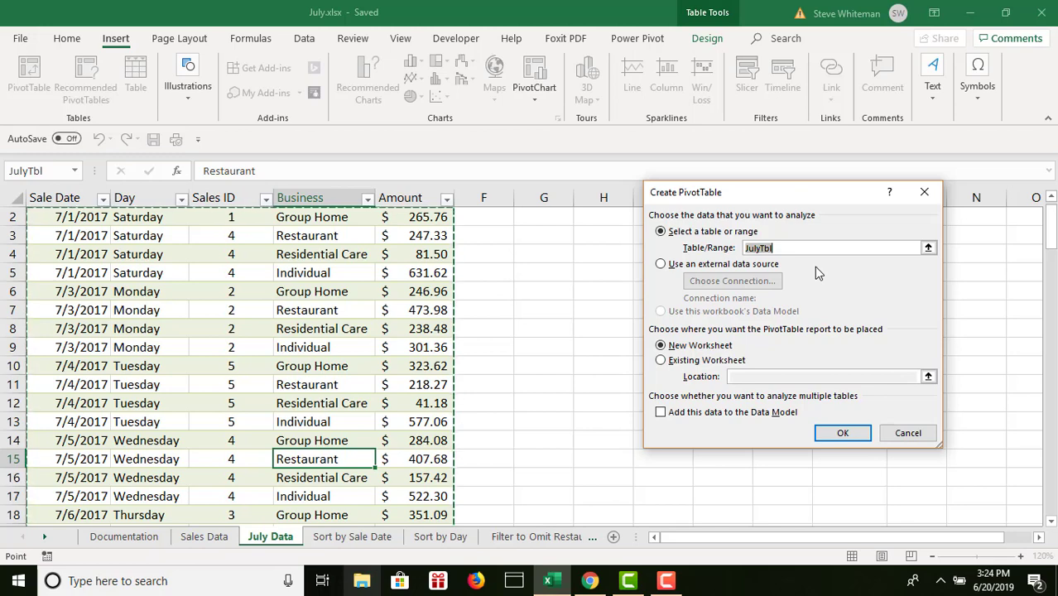
key(BackSpace)
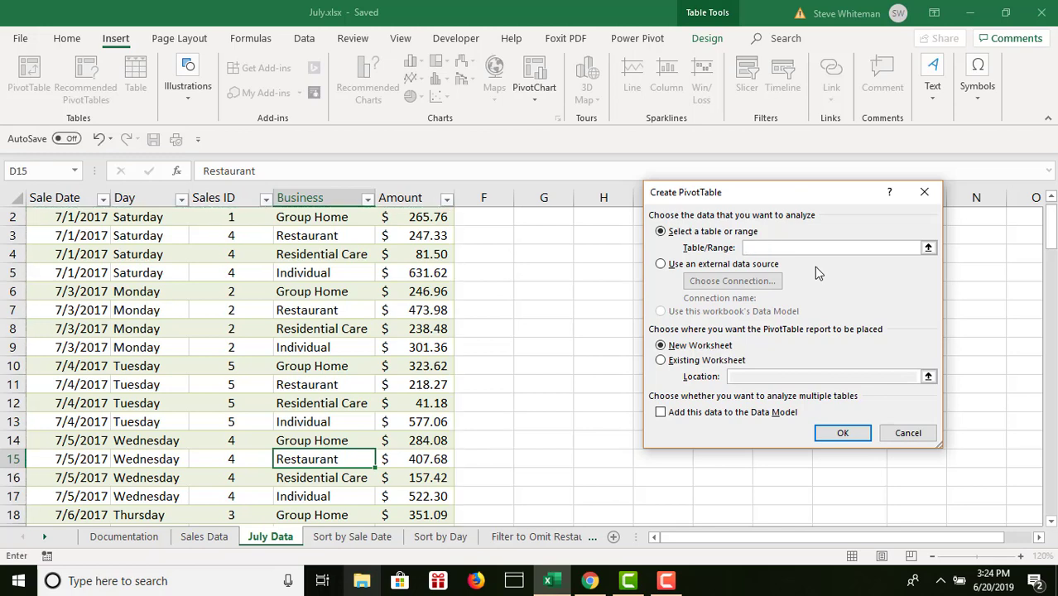
click(1052, 203)
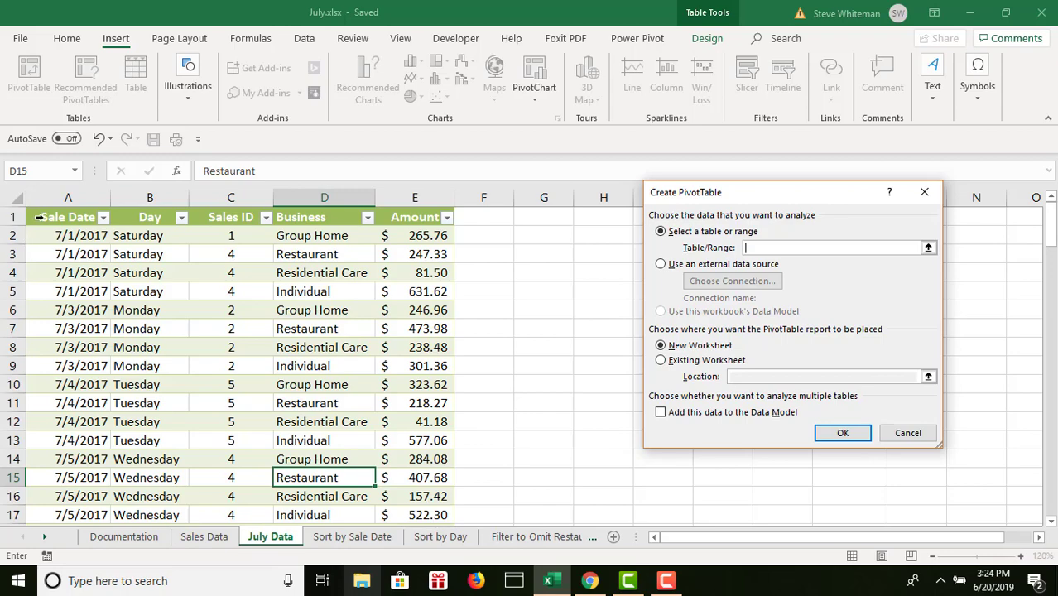
drag(37, 219, 422, 412)
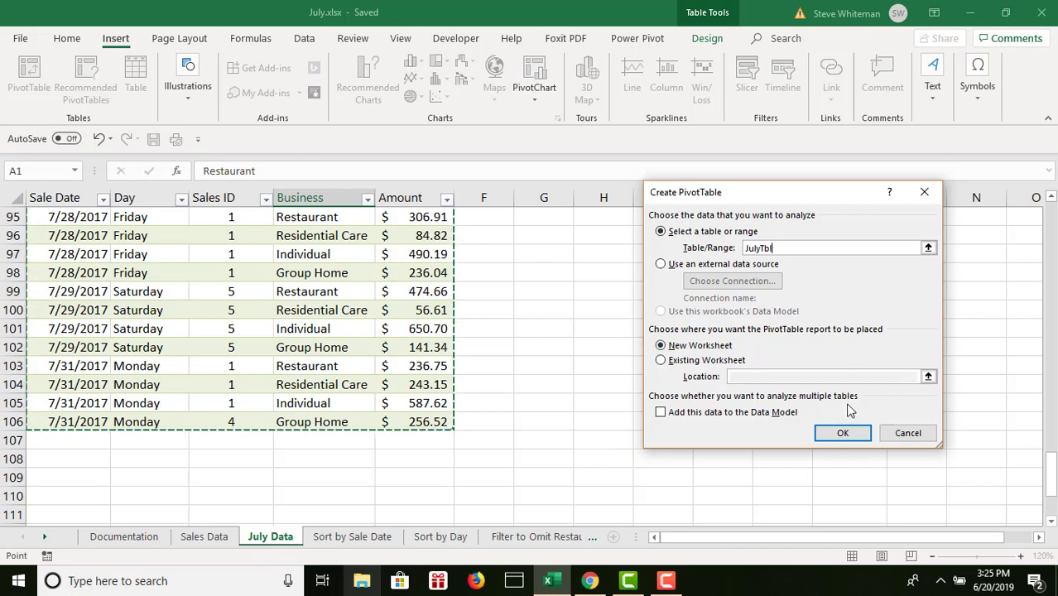
click(842, 434)
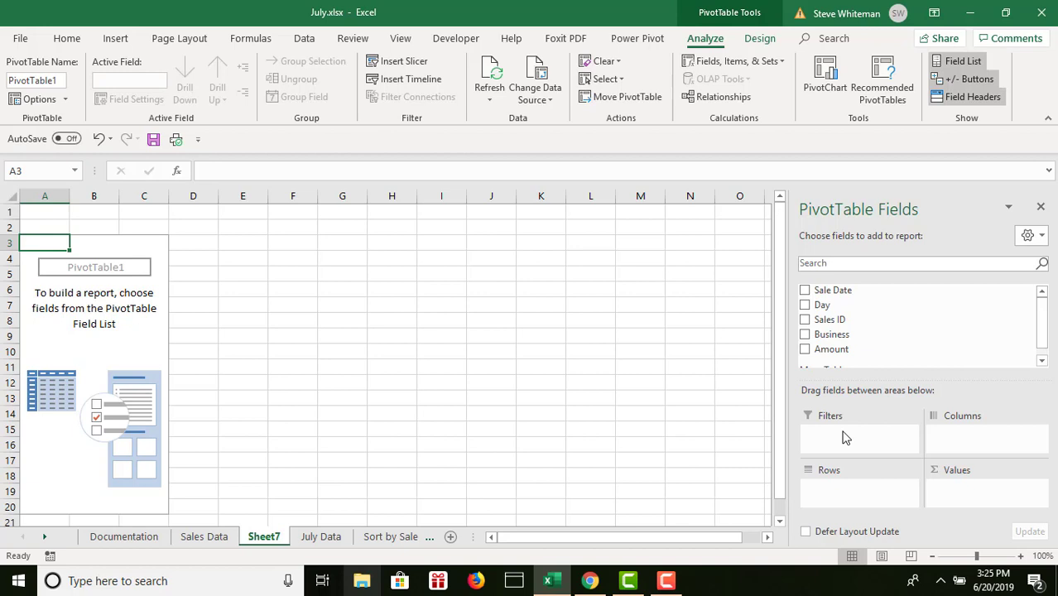
- Add Day as rows and Amount as summed values to the PivotTable, and format all amounts including the grand total as Currency
click(805, 306)
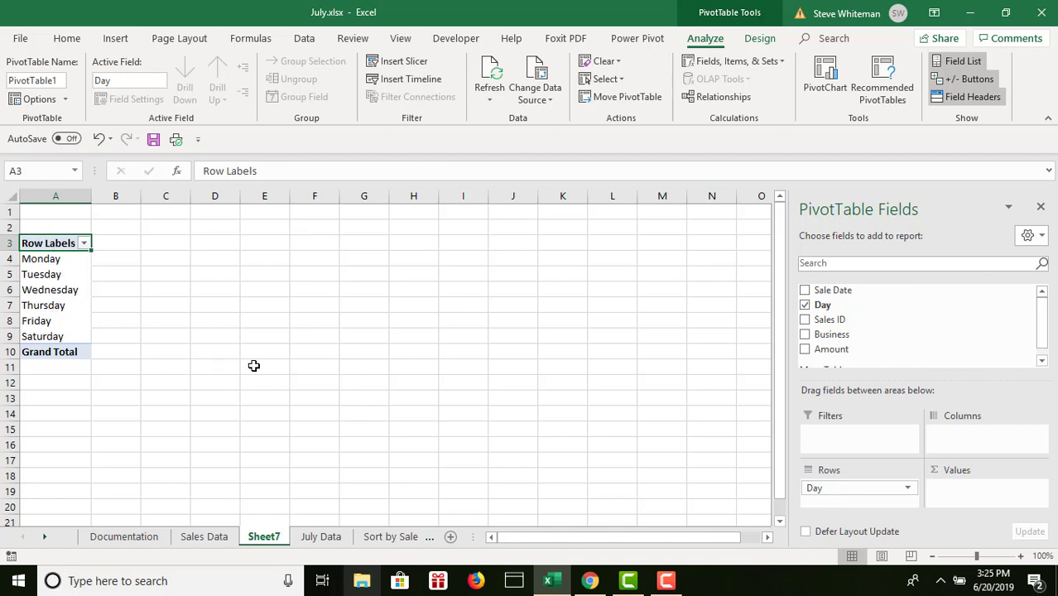
click(805, 350)
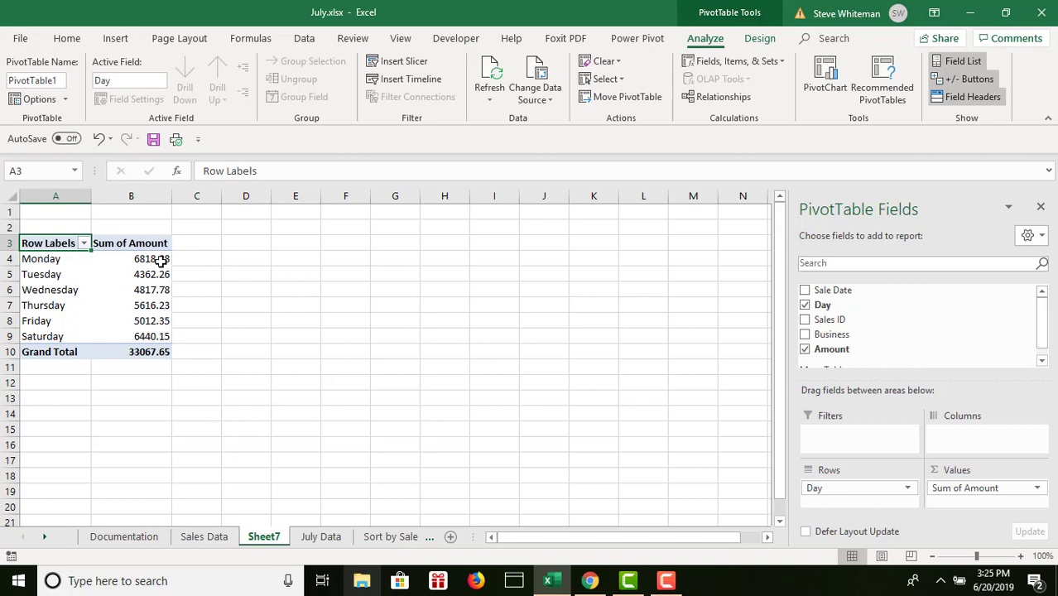
mouse_move(154, 259)
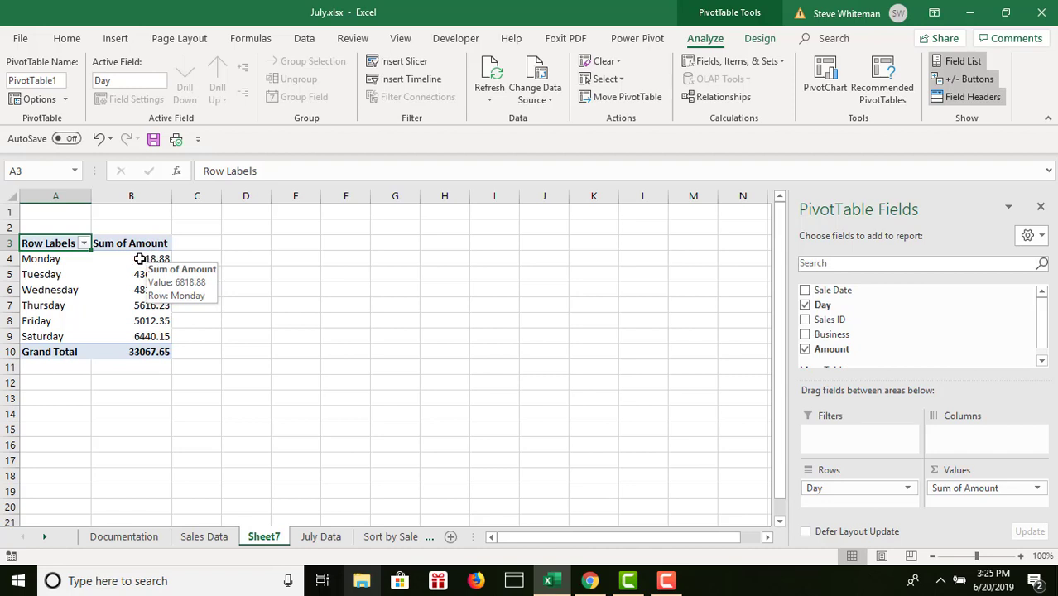
drag(140, 259, 152, 351)
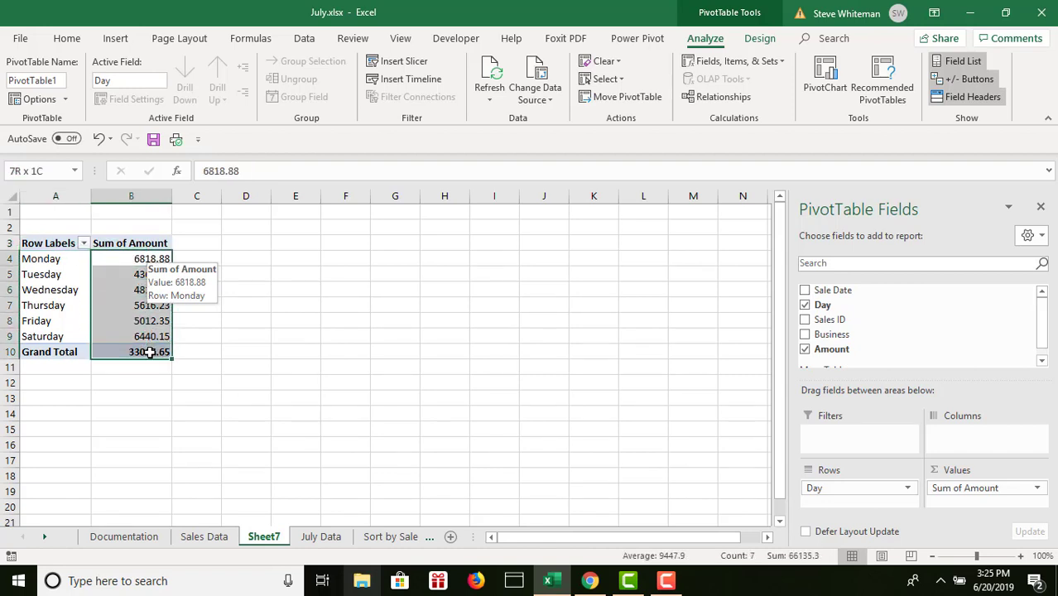
click(66, 39)
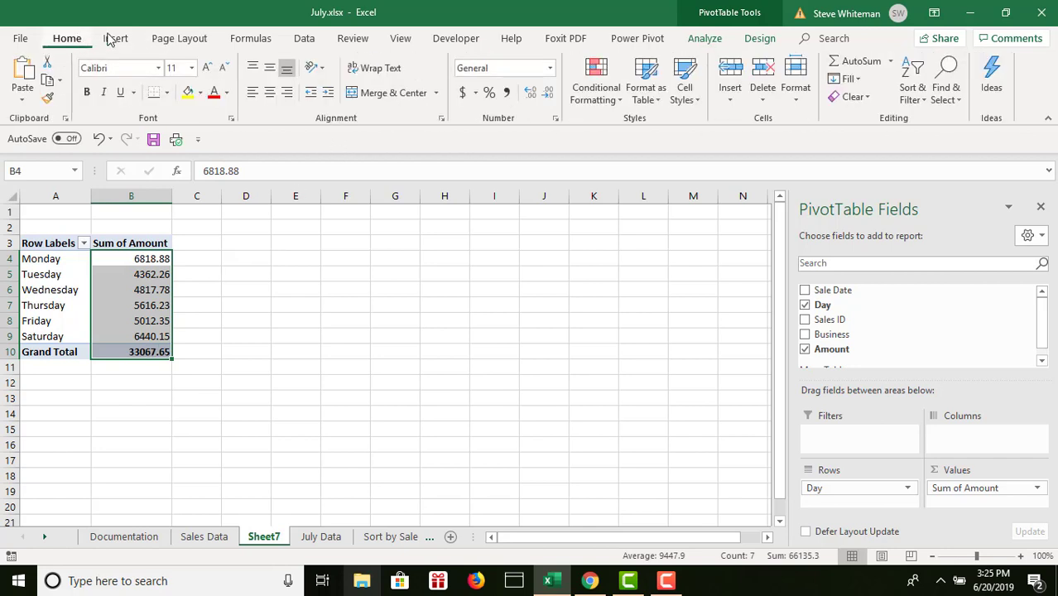
click(549, 68)
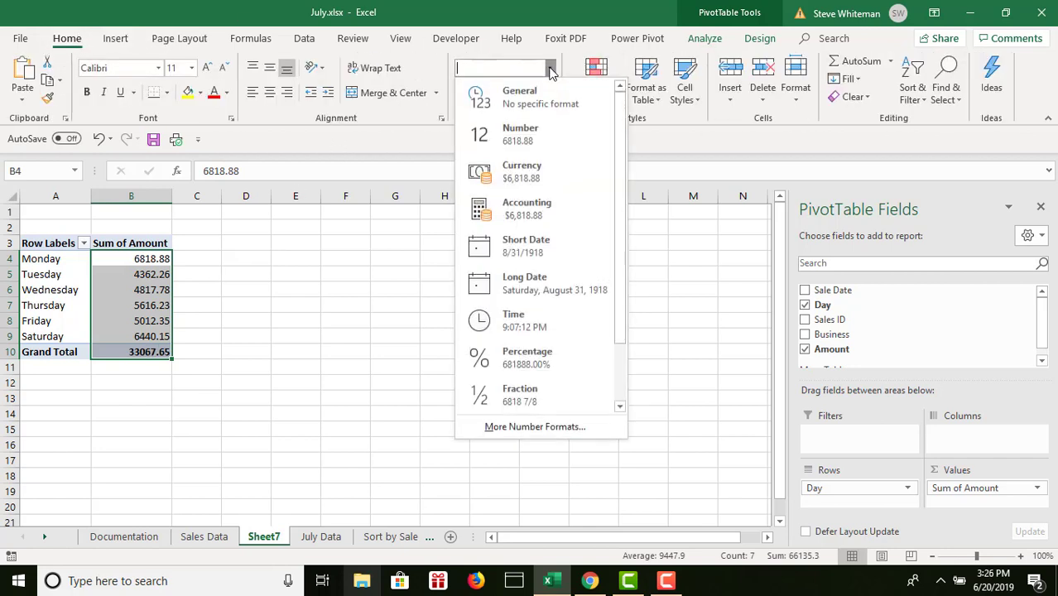
click(527, 171)
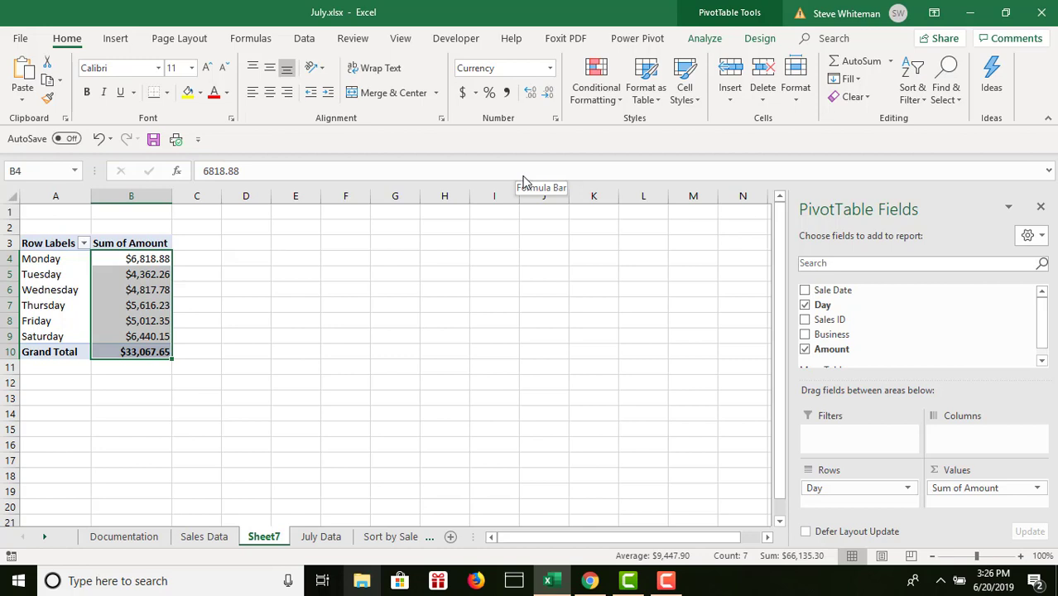
- Rename the PivotTable's worksheet as PivotTableChart Sales by Day
double_click(264, 536)
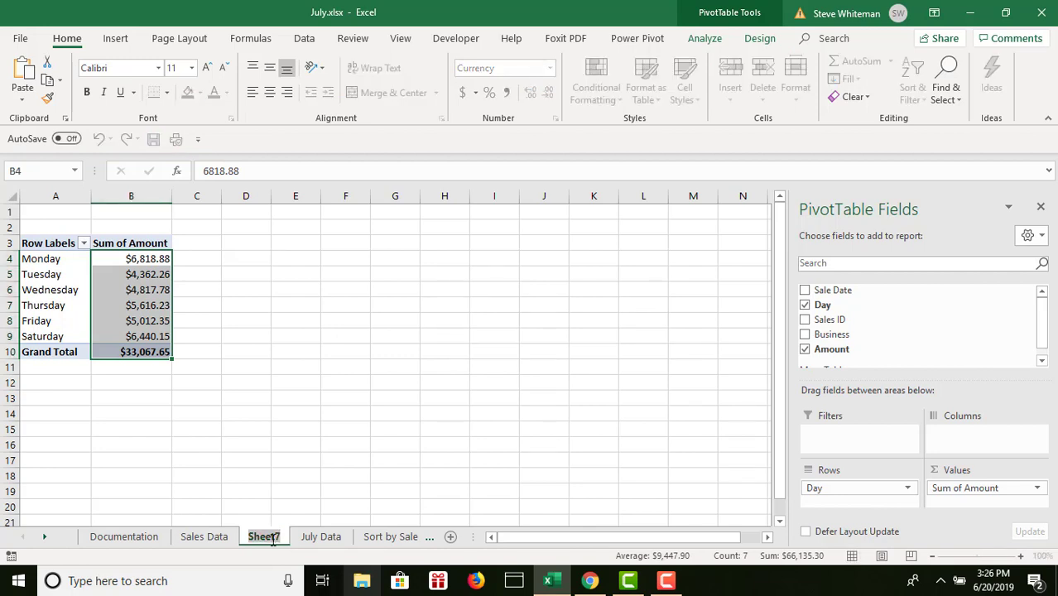
text(Pivot)
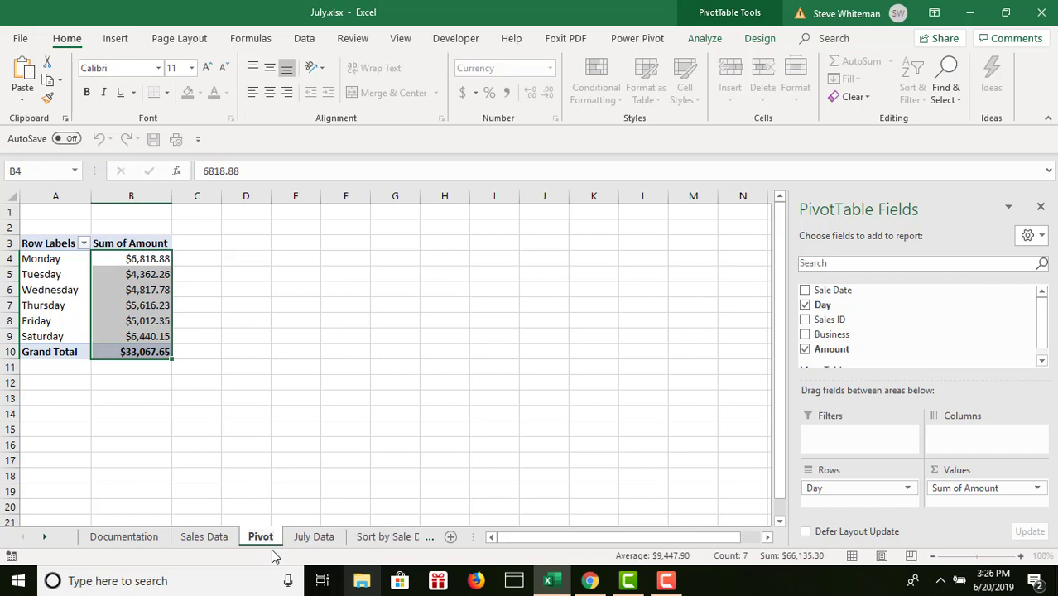
text(Table)
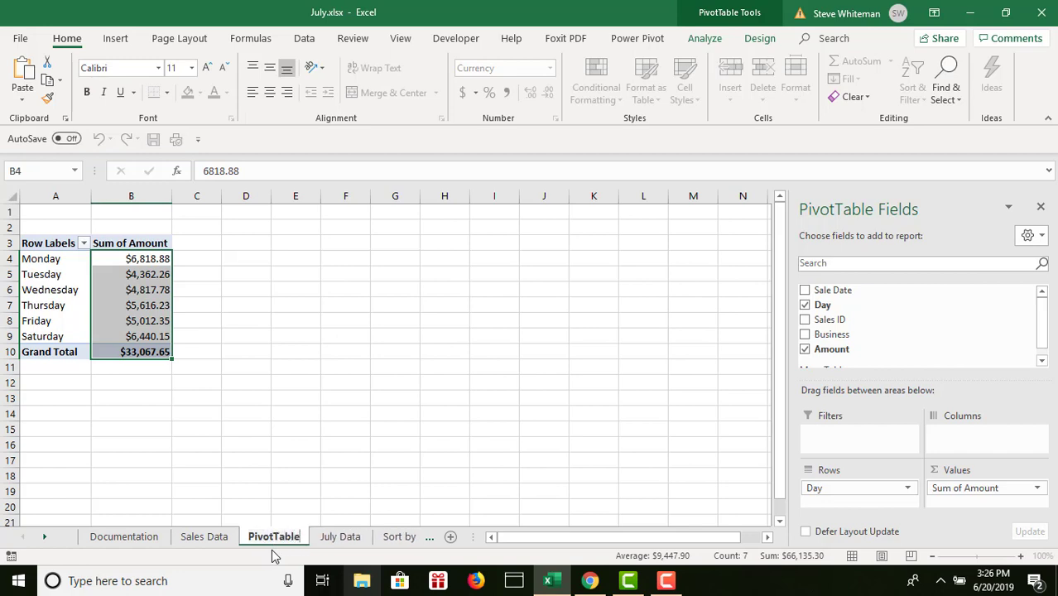
text(Cha)
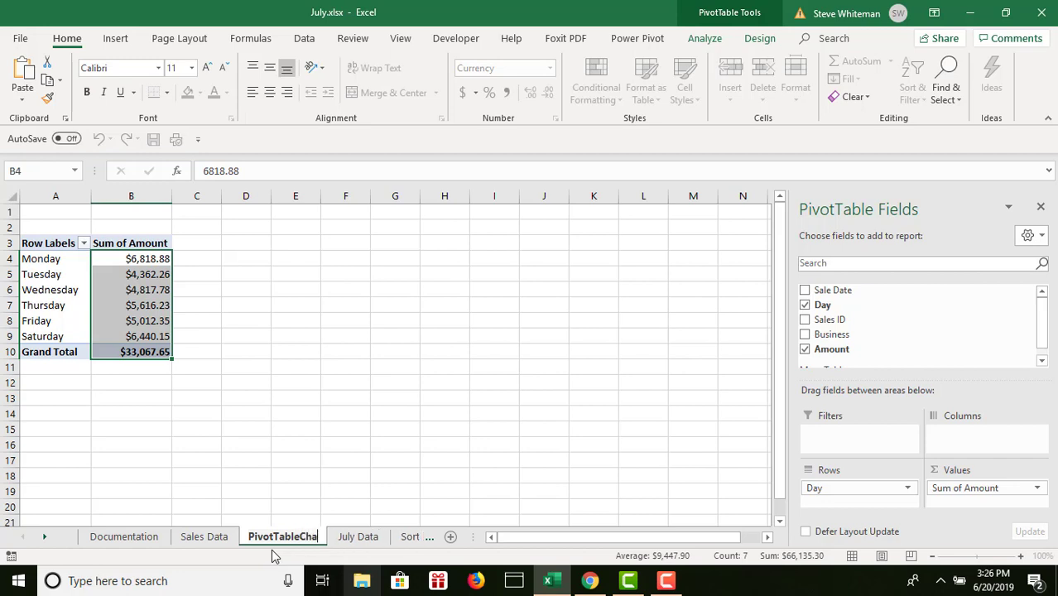
text(rt S)
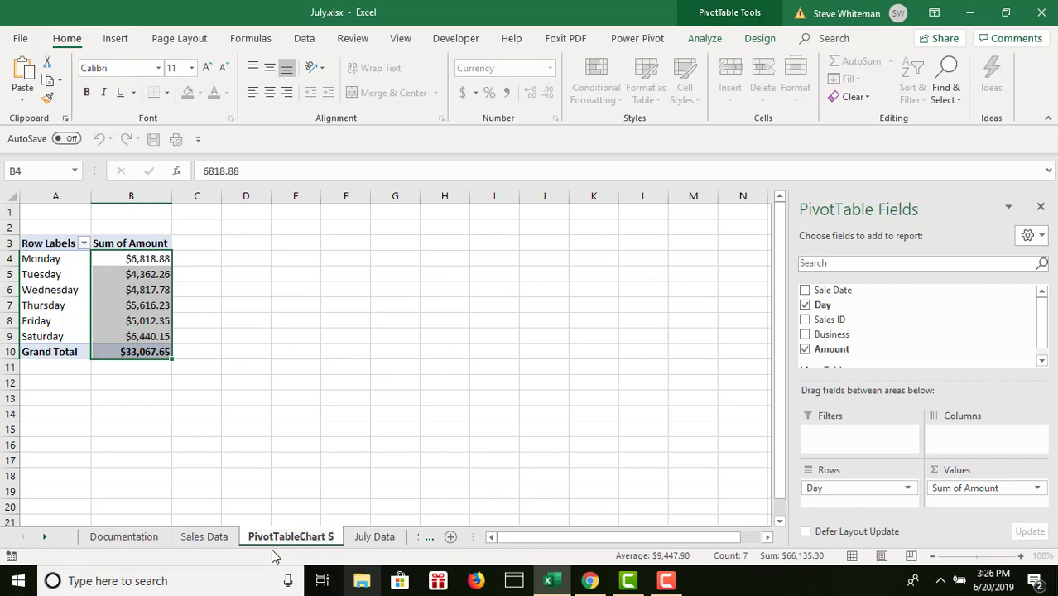
text(ales)
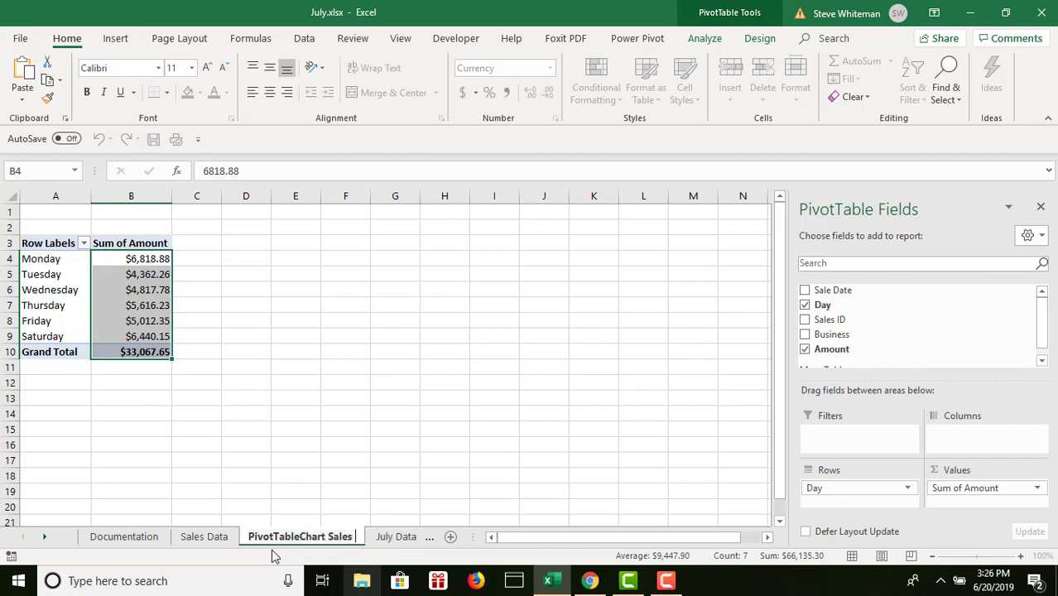
text( by)
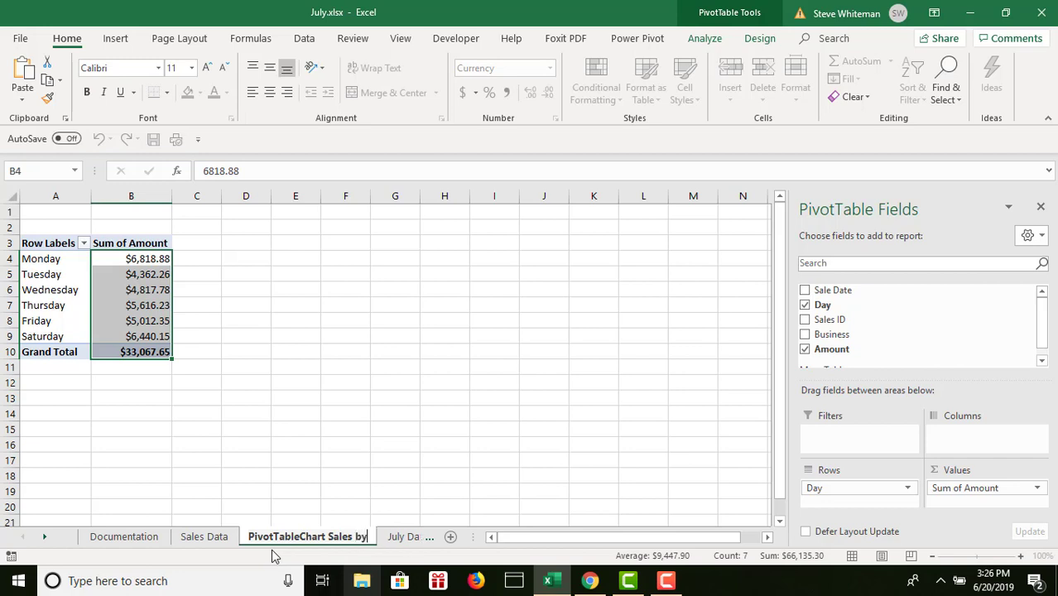
text( Day)
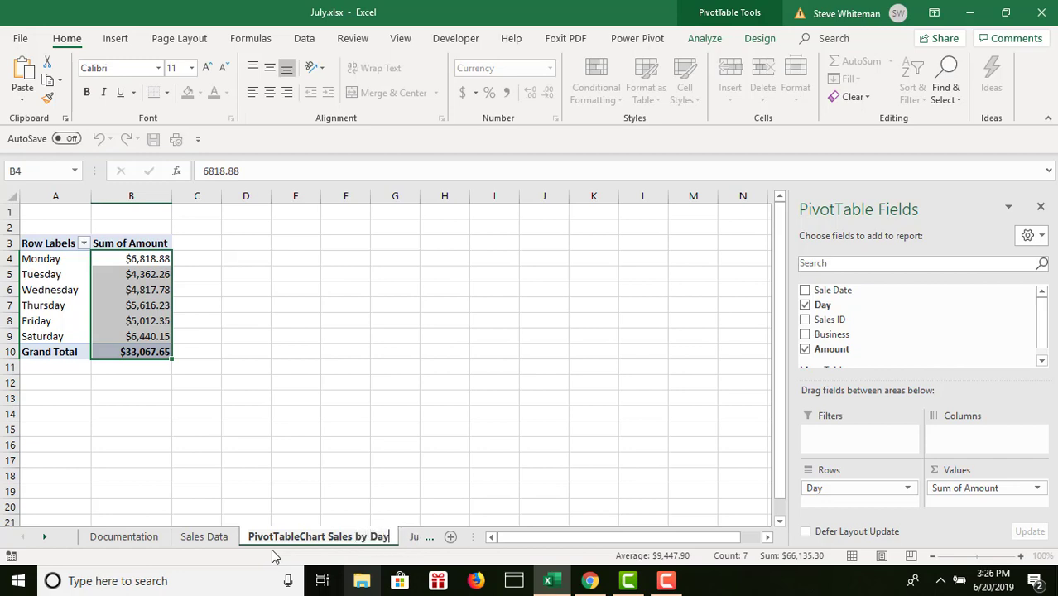
key(Return)
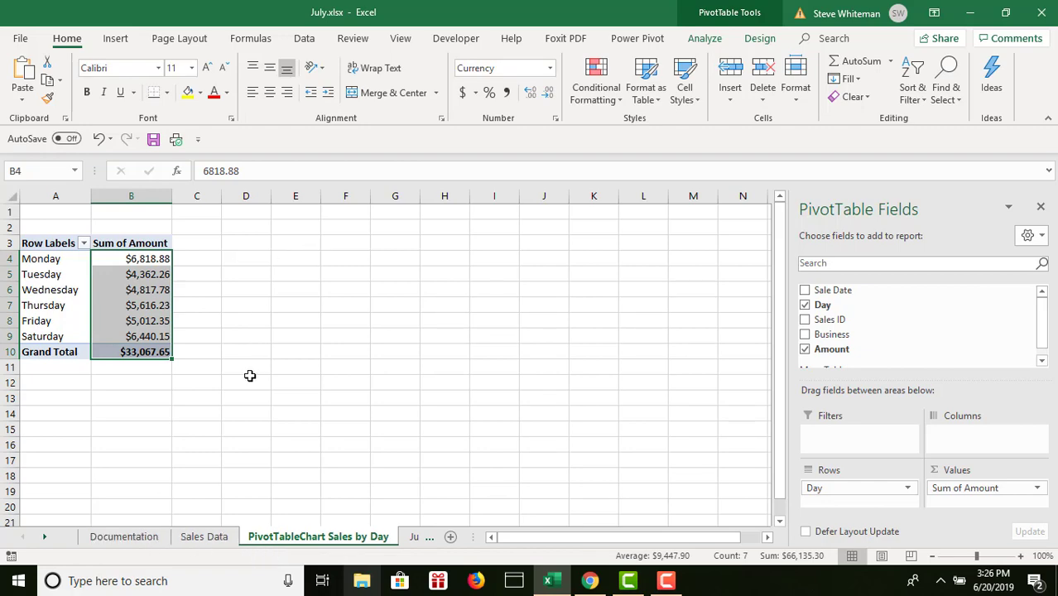
- Insert a Clustered Column PivotChart based on the PivotTable of amounts by day
click(207, 537)
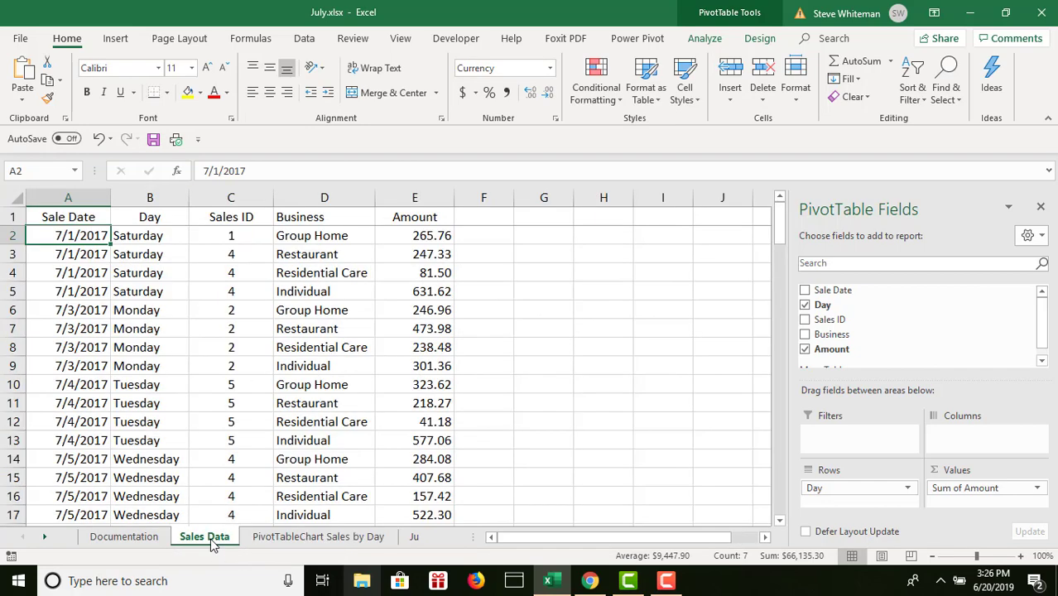
click(299, 536)
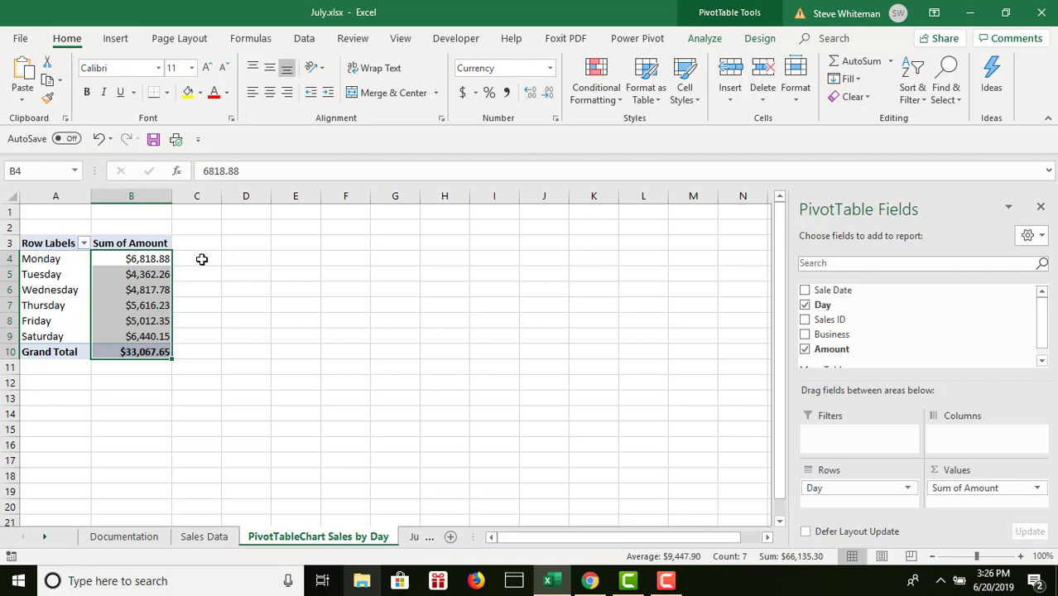
click(130, 289)
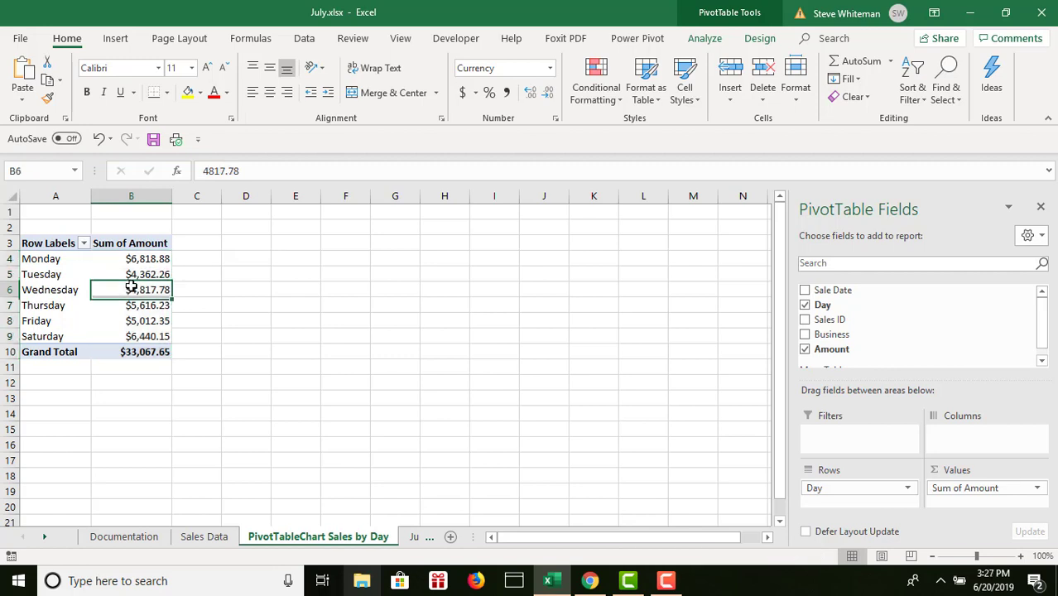
click(706, 42)
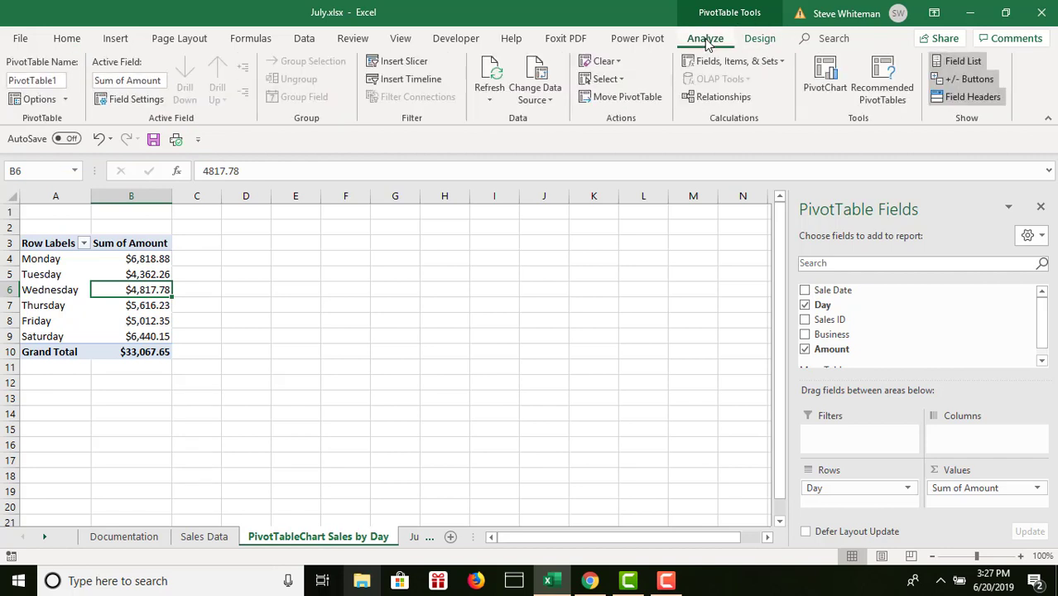
click(821, 70)
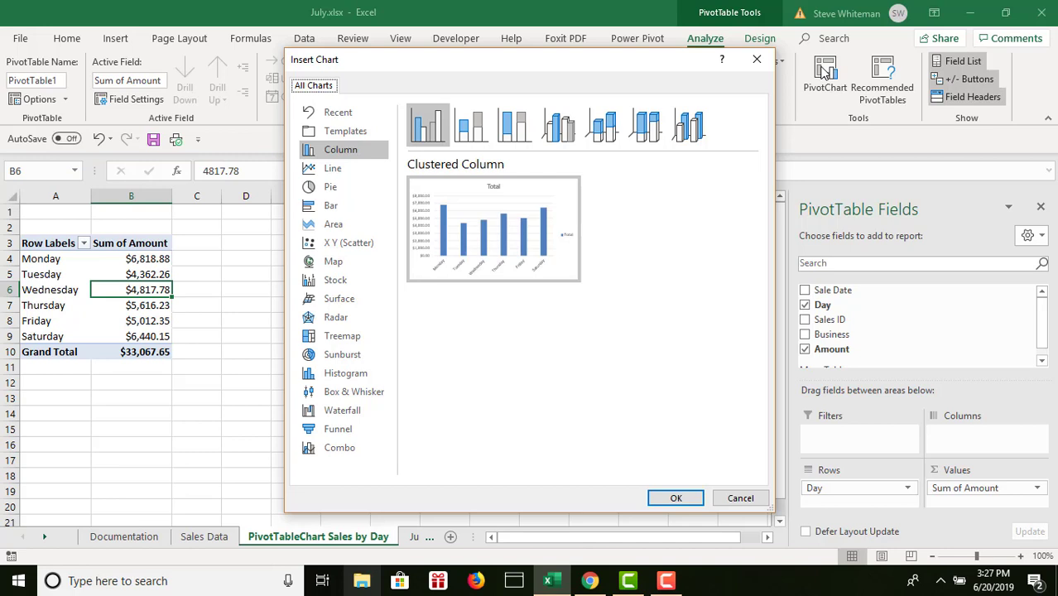
mouse_move(540, 220)
click(668, 503)
click(668, 501)
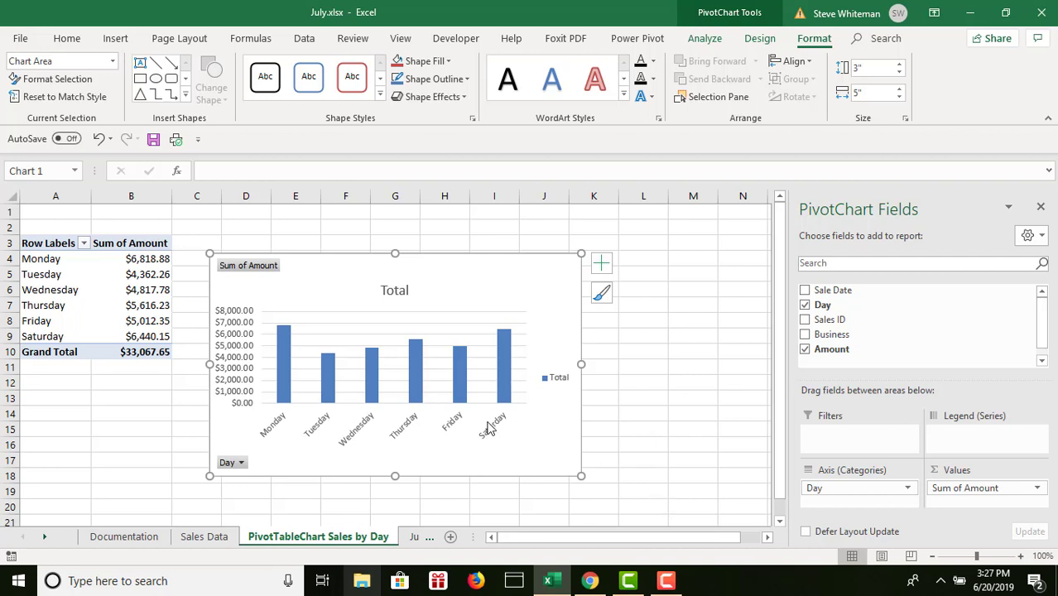
- Move the PivotChart directly beside the PivotTable, starting near cell C3, and delete its legend
drag(333, 286, 299, 266)
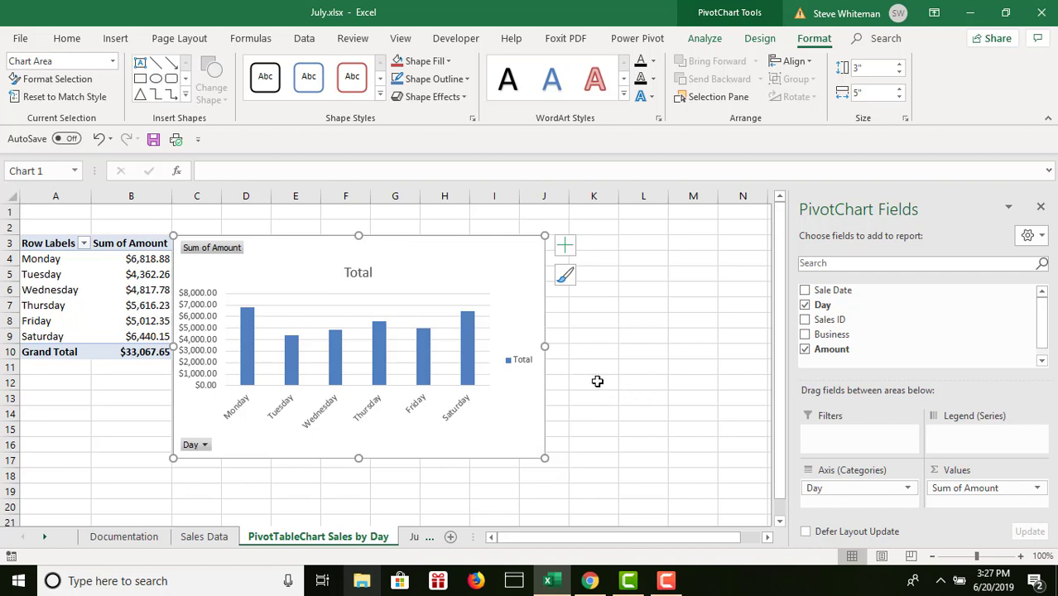
click(517, 361)
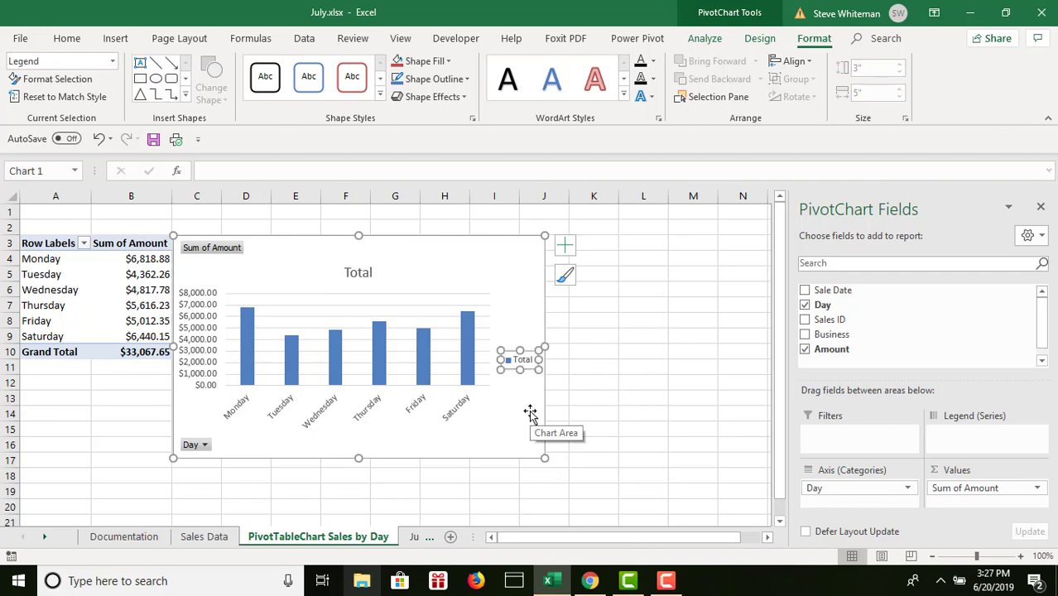
key(Delete)
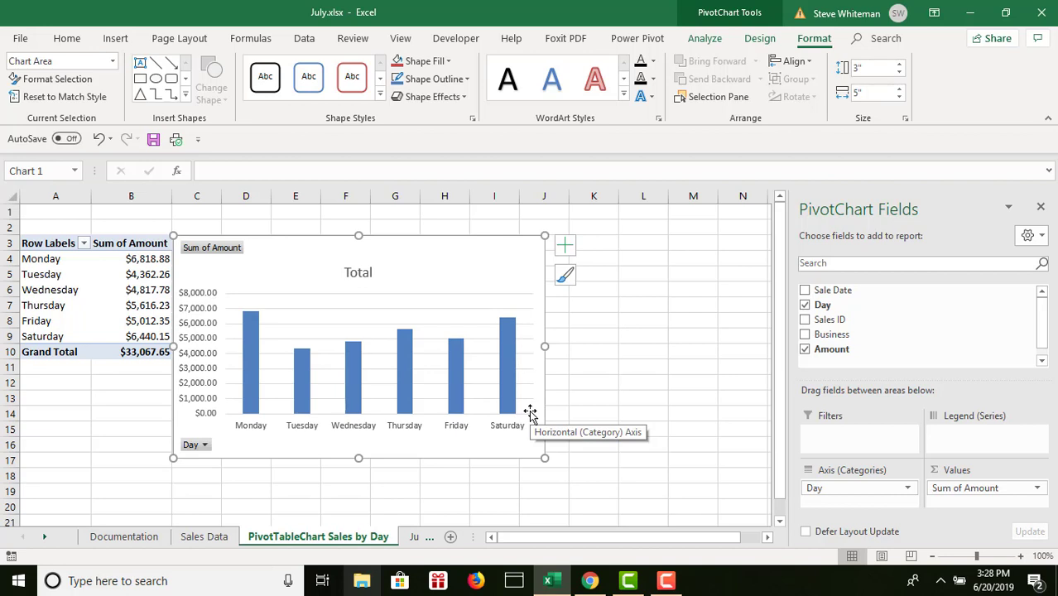
- Change the chart title to Sales by Day of Week and deselect the chart
click(358, 272)
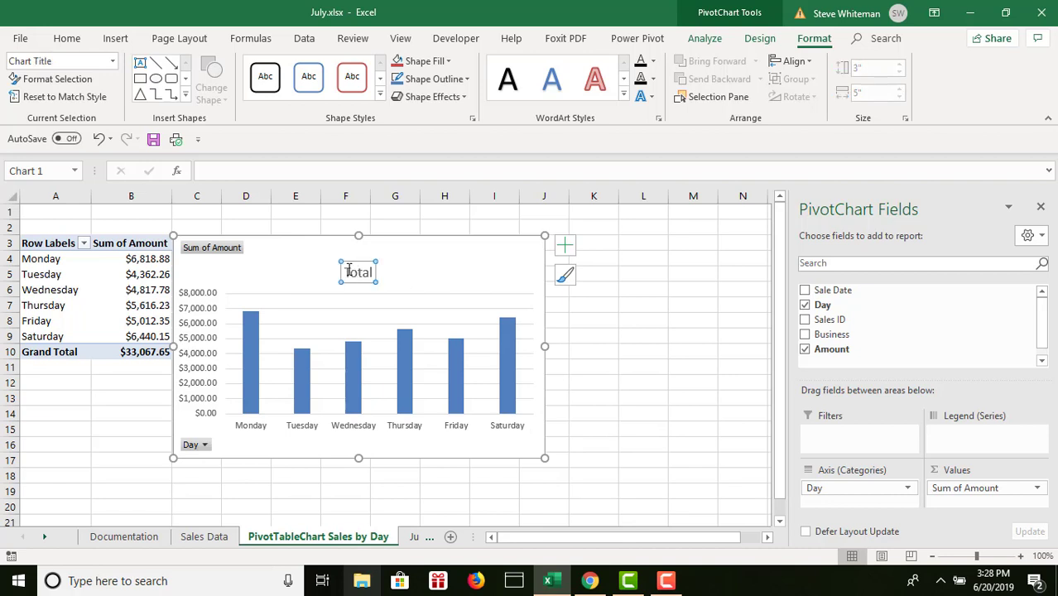
click(361, 273)
double_click(361, 272)
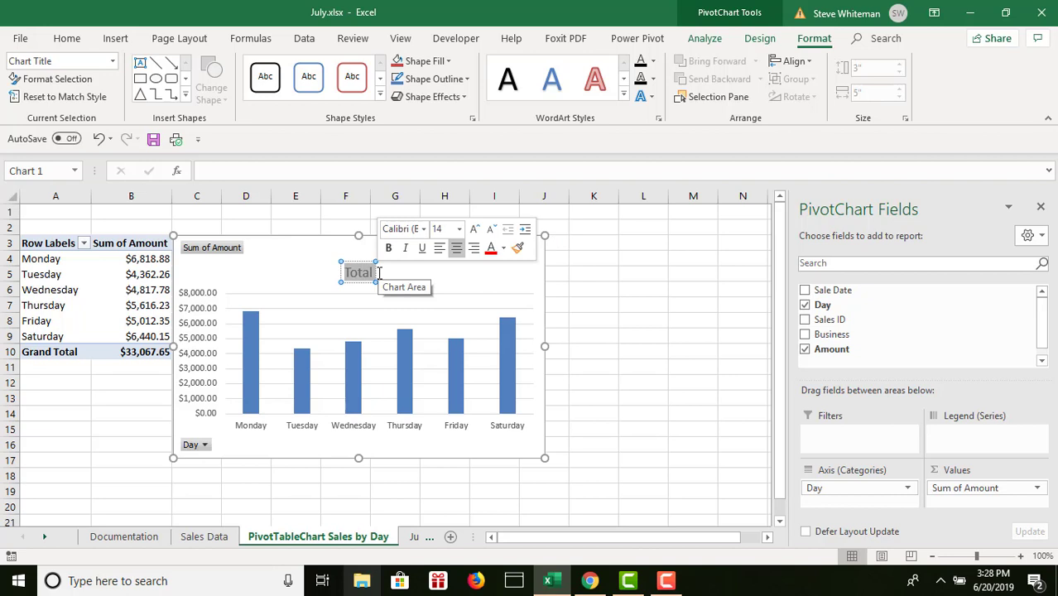
text(Sales)
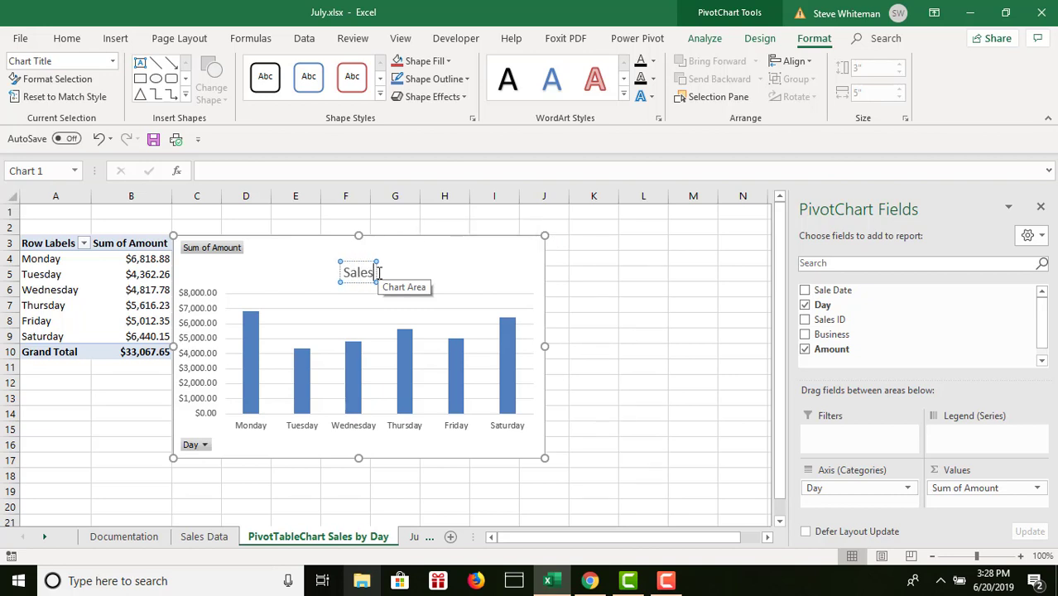
text( by Day)
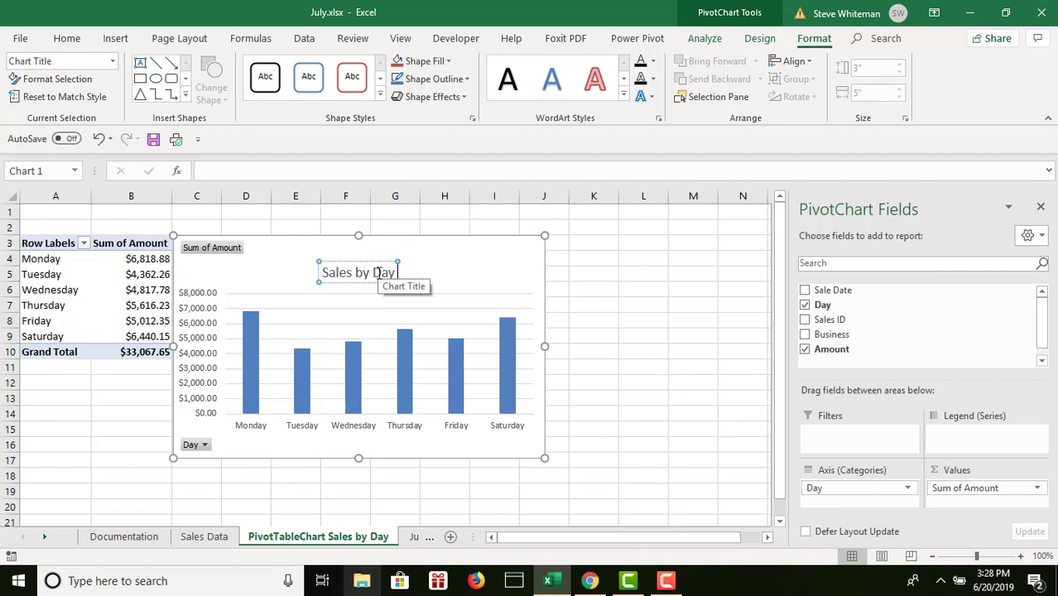
text( of Wee)
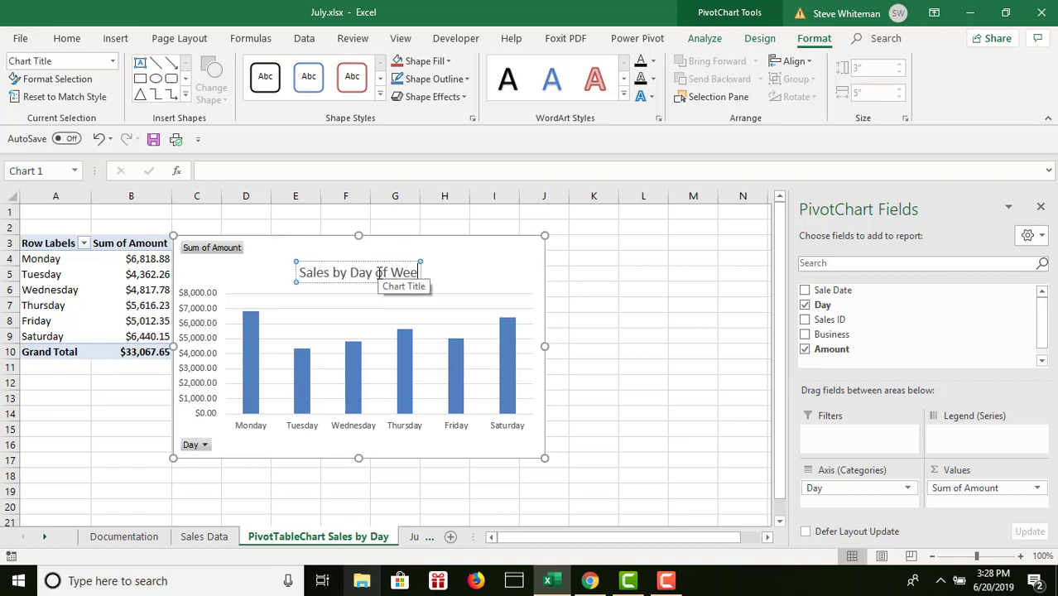
text(k)
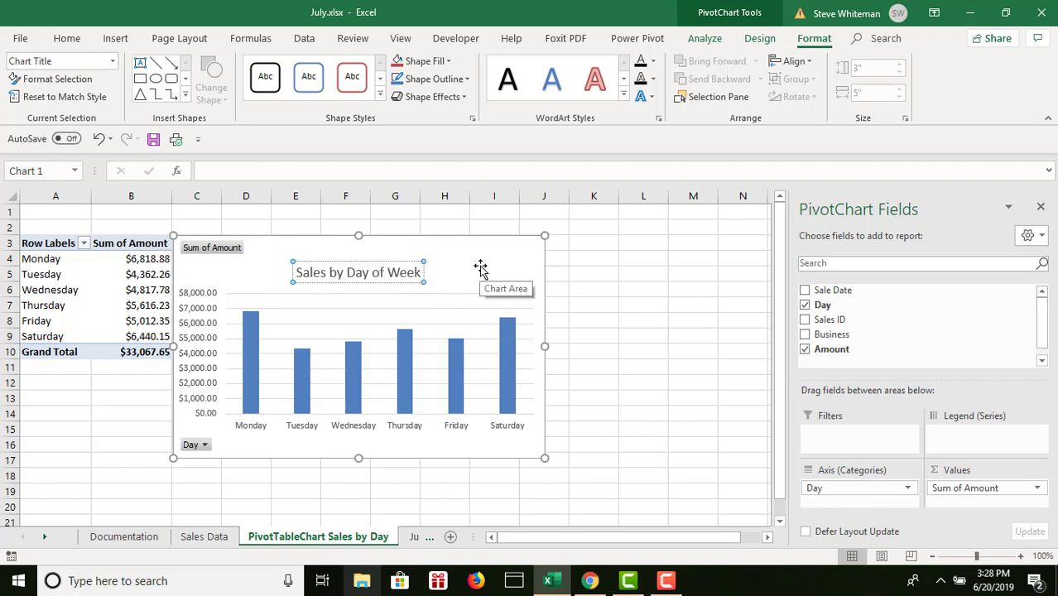
click(506, 256)
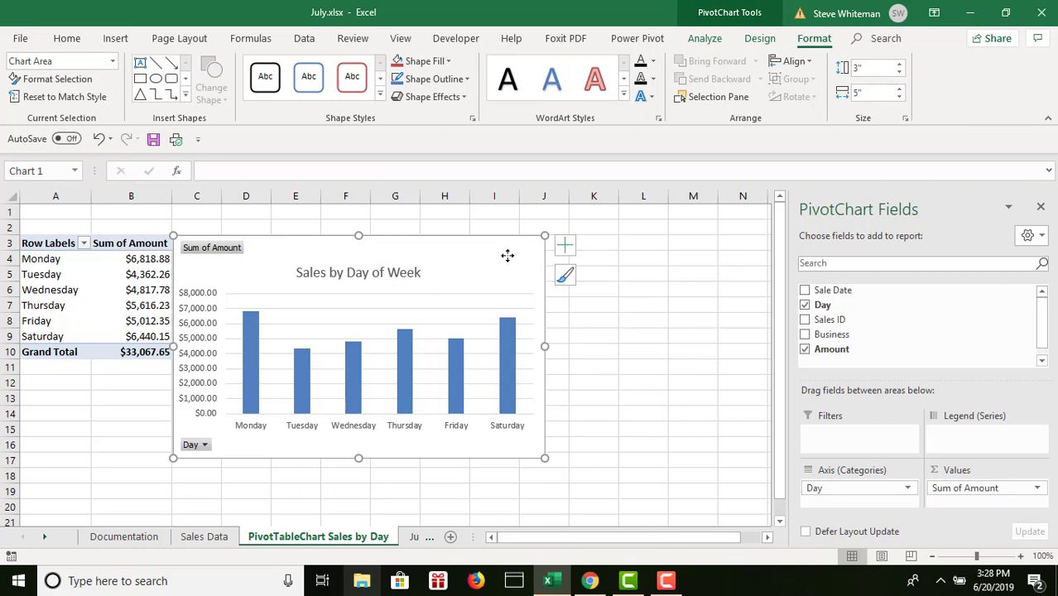
click(602, 310)
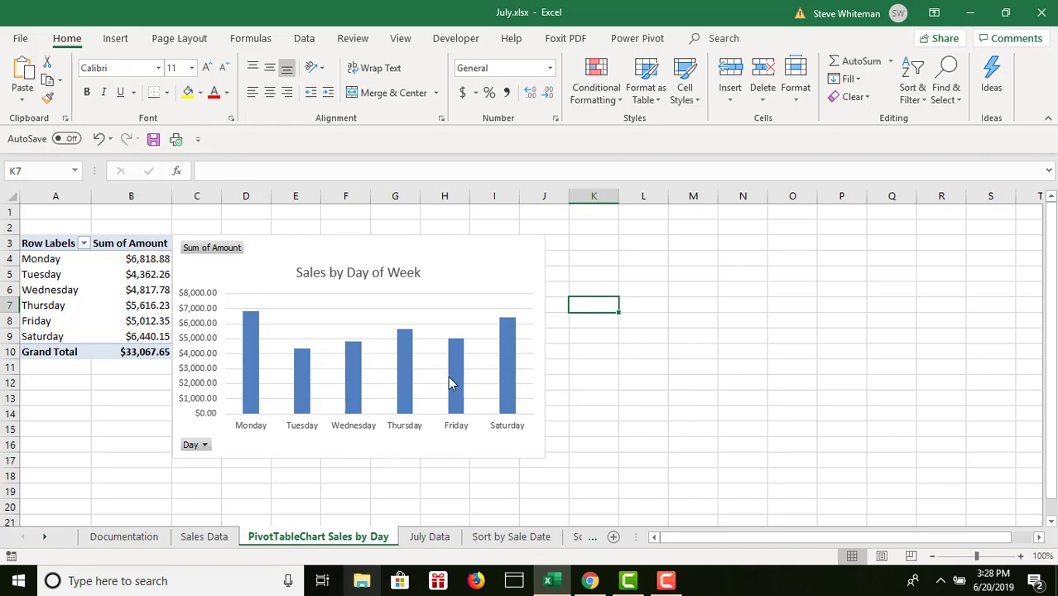
- Insert another PivotTable on a new worksheet from the July Data sheet, selecting the whole JulyTbl table with its headers as source
click(191, 539)
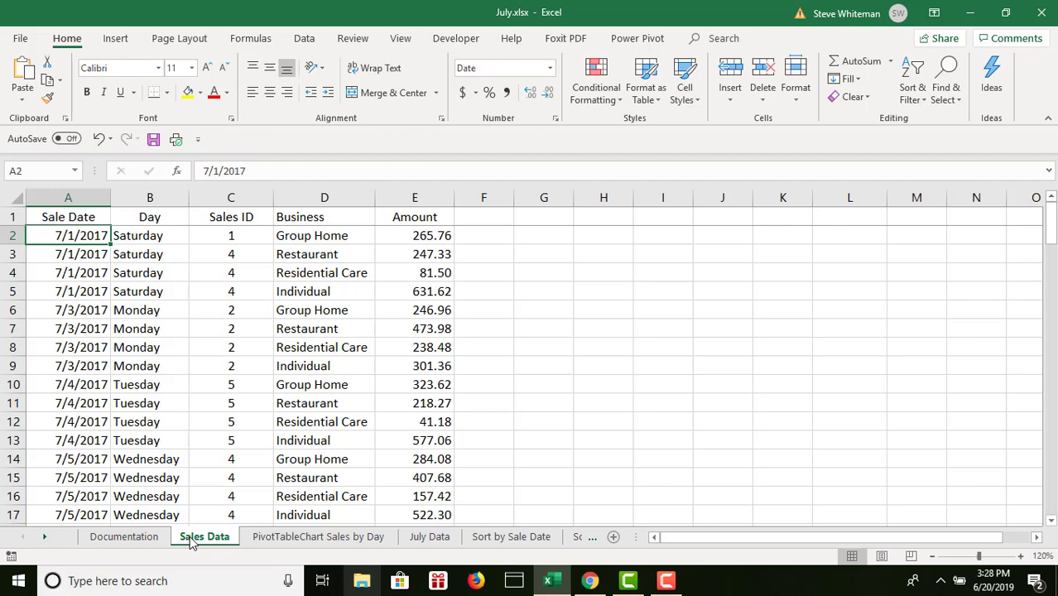
click(434, 538)
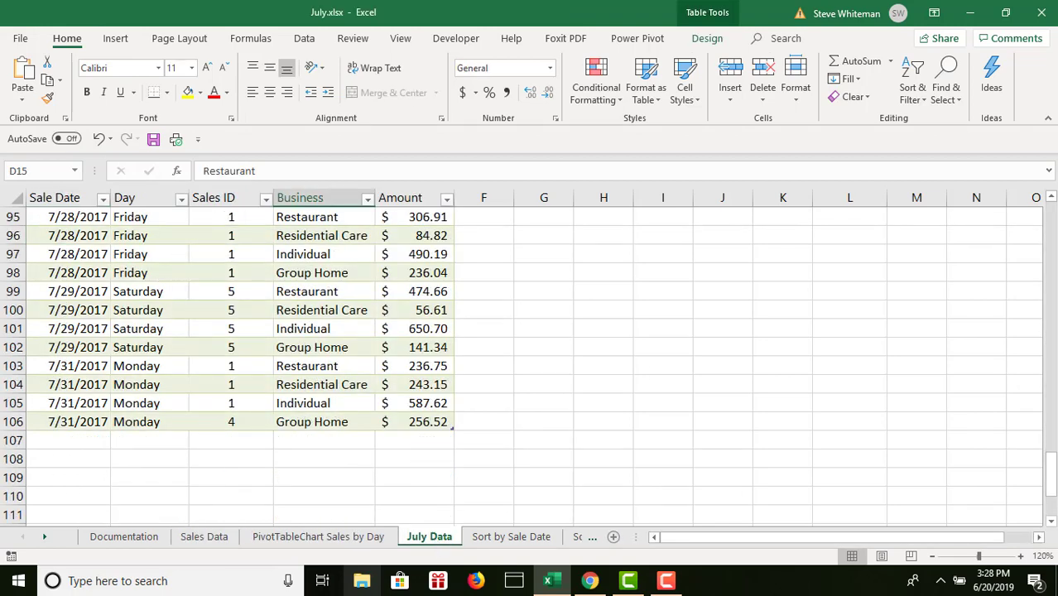
click(1051, 226)
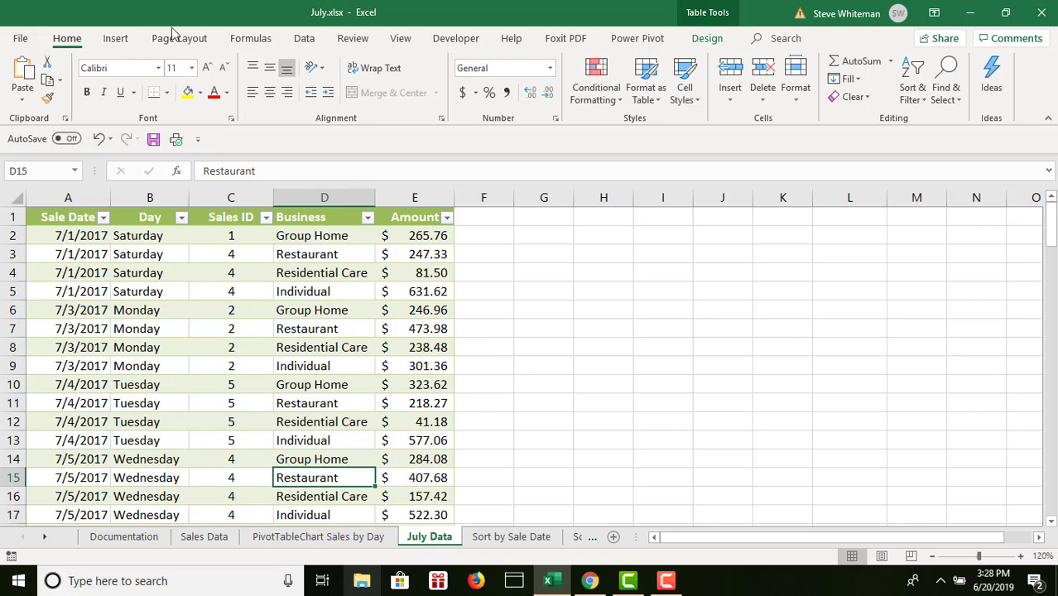
click(116, 39)
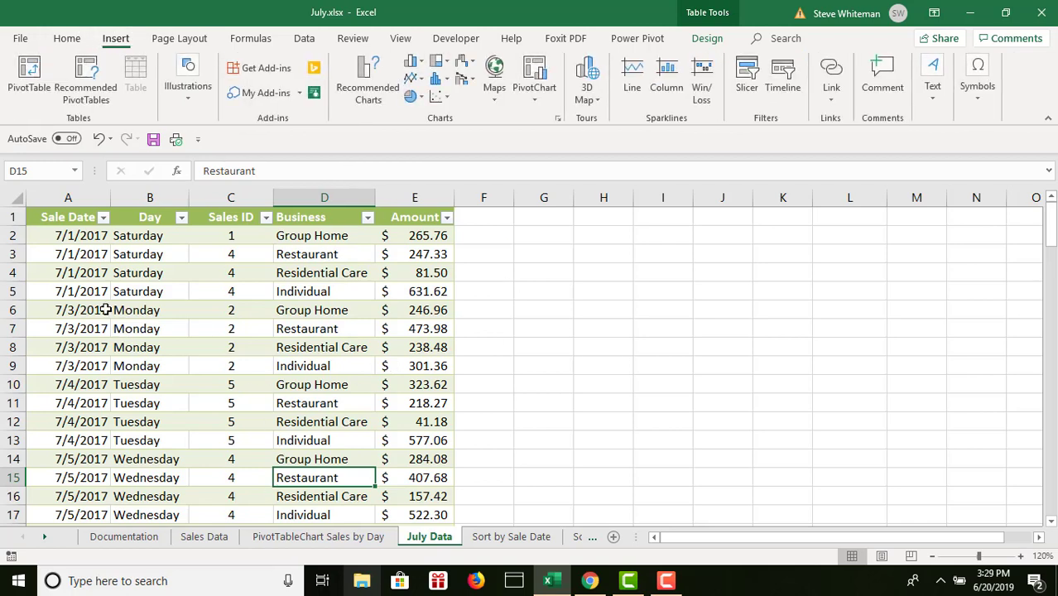
click(36, 66)
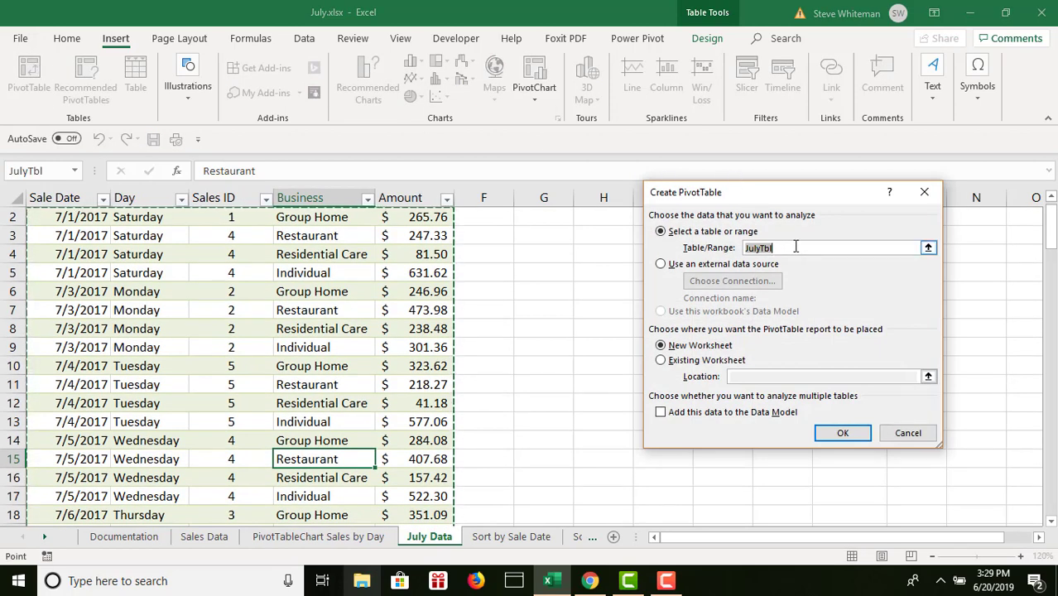
click(1051, 199)
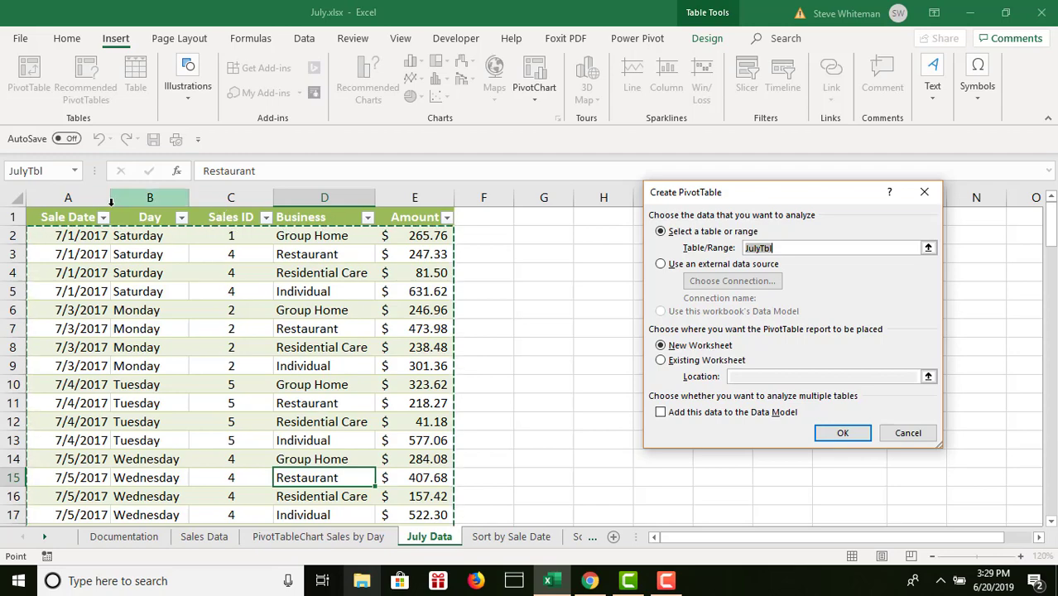
drag(56, 217, 412, 418)
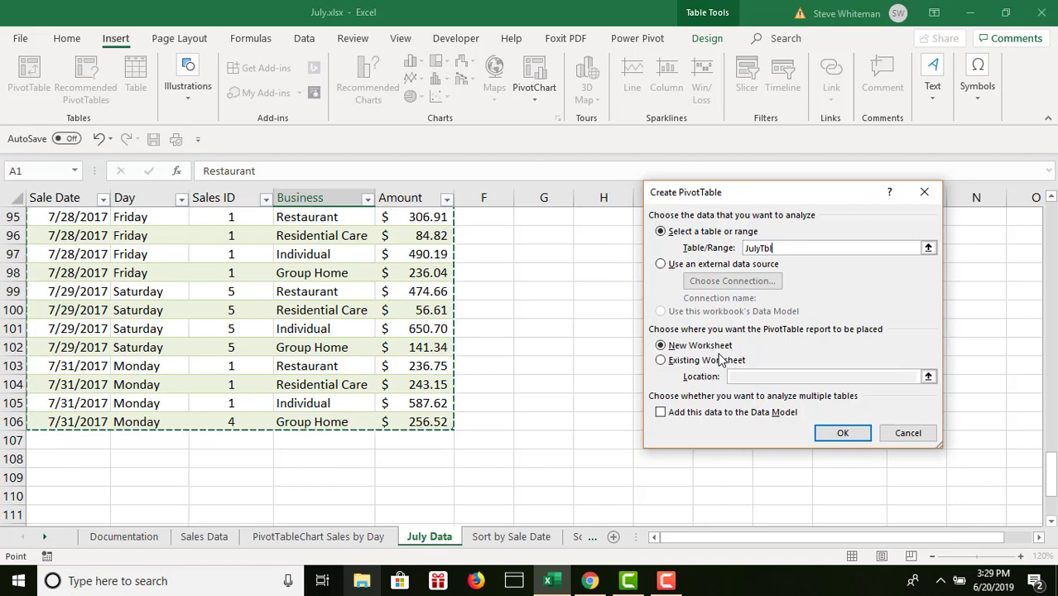
click(842, 433)
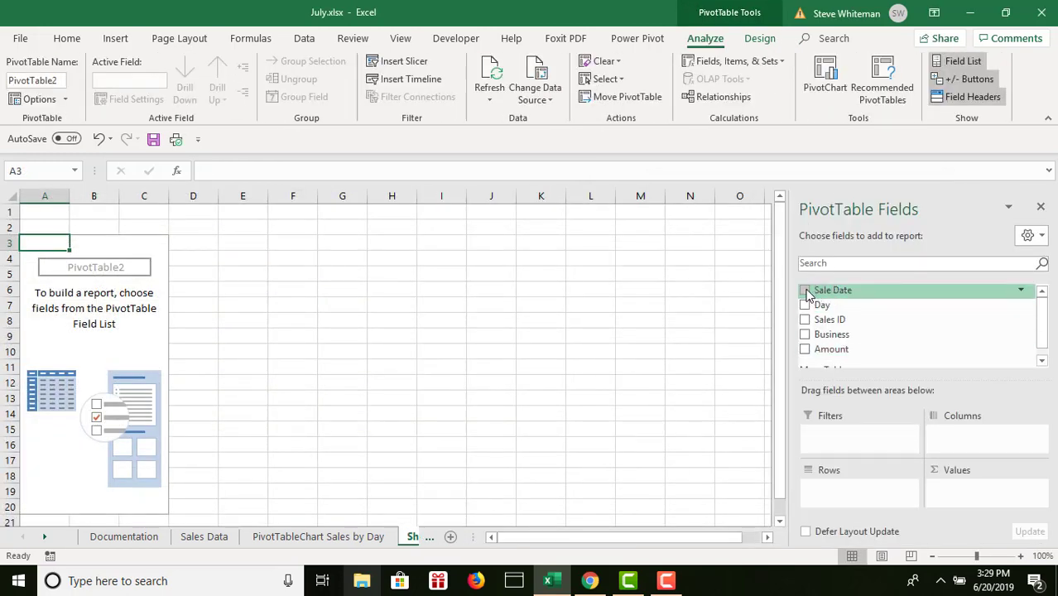
- Build the PivotTable with Sale Date as rows, the sum of Amount as values, and Business as the report filter
click(804, 291)
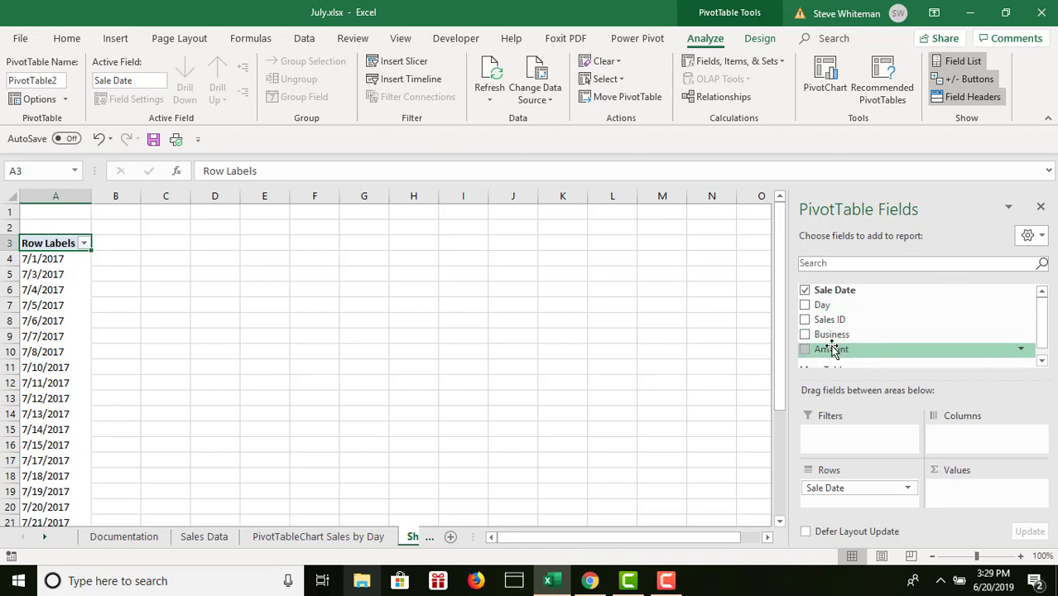
click(803, 349)
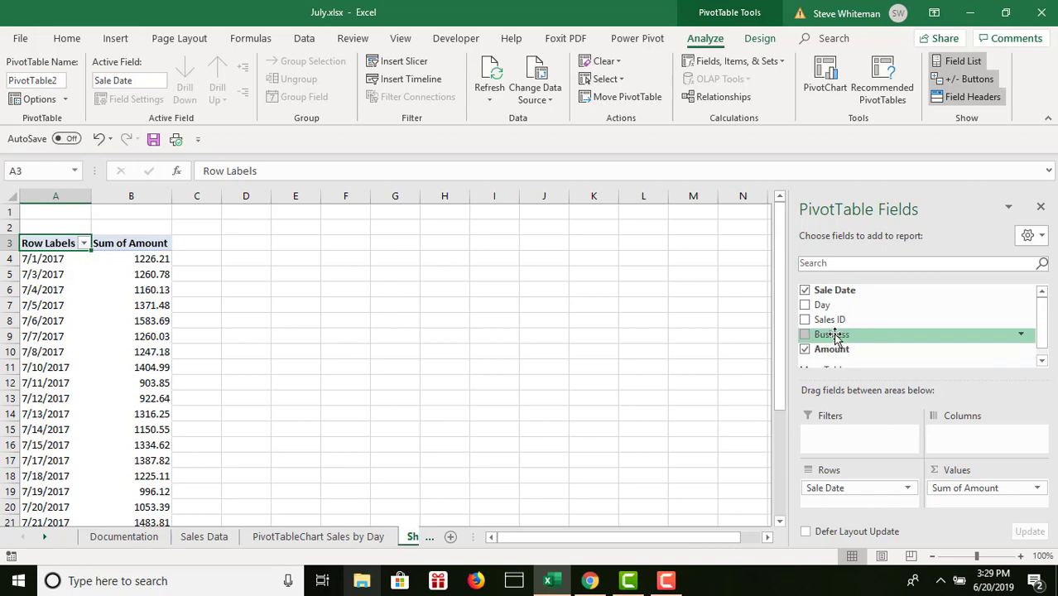
click(805, 337)
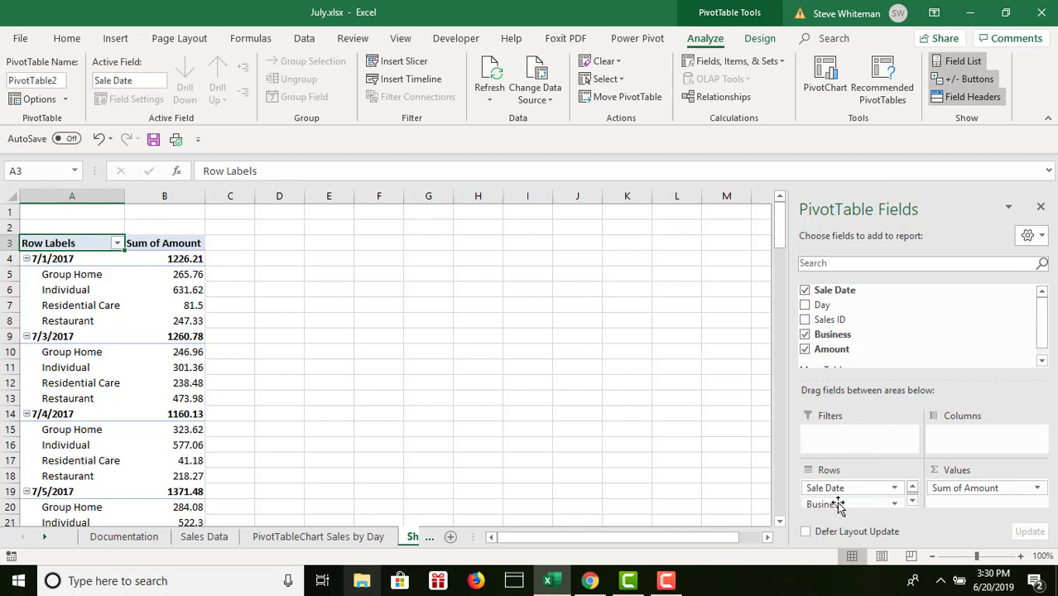
drag(838, 505, 836, 442)
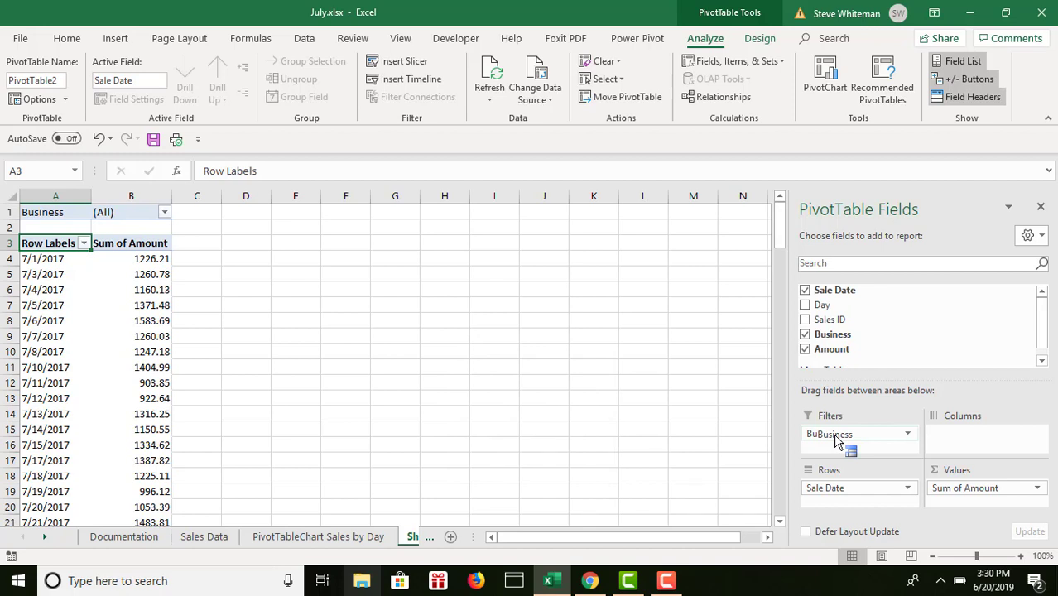
drag(836, 440, 838, 439)
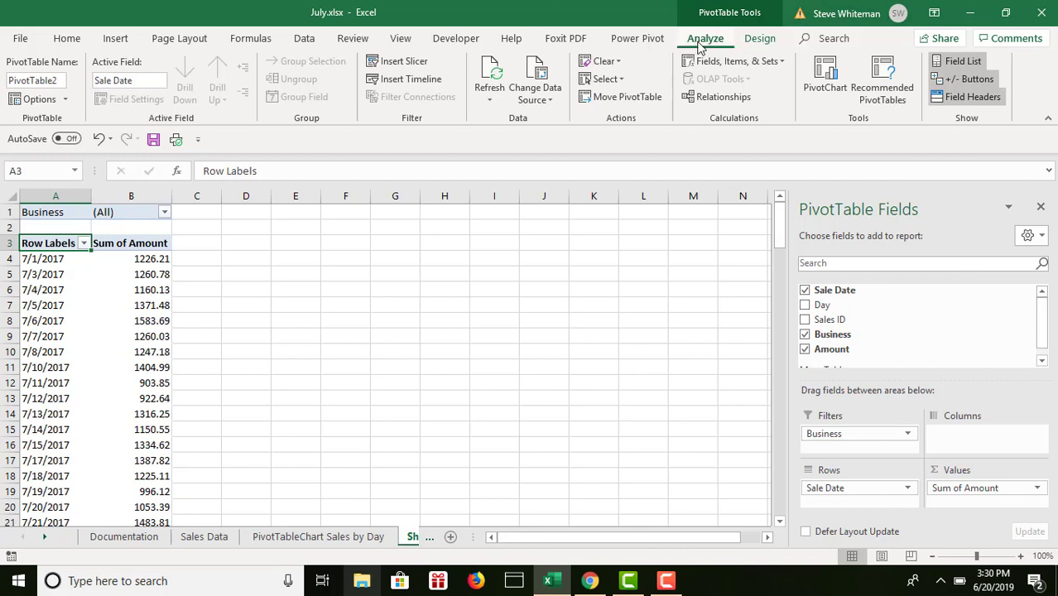
- Apply the green PivotTable style from the first row of the Medium group to the sale date PivotTable
click(757, 41)
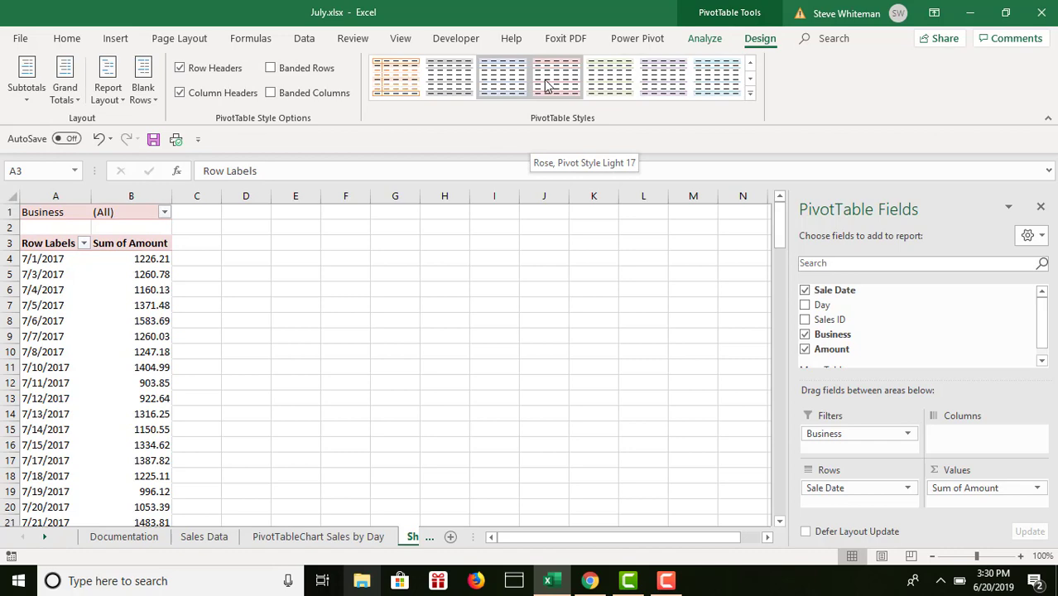
click(750, 94)
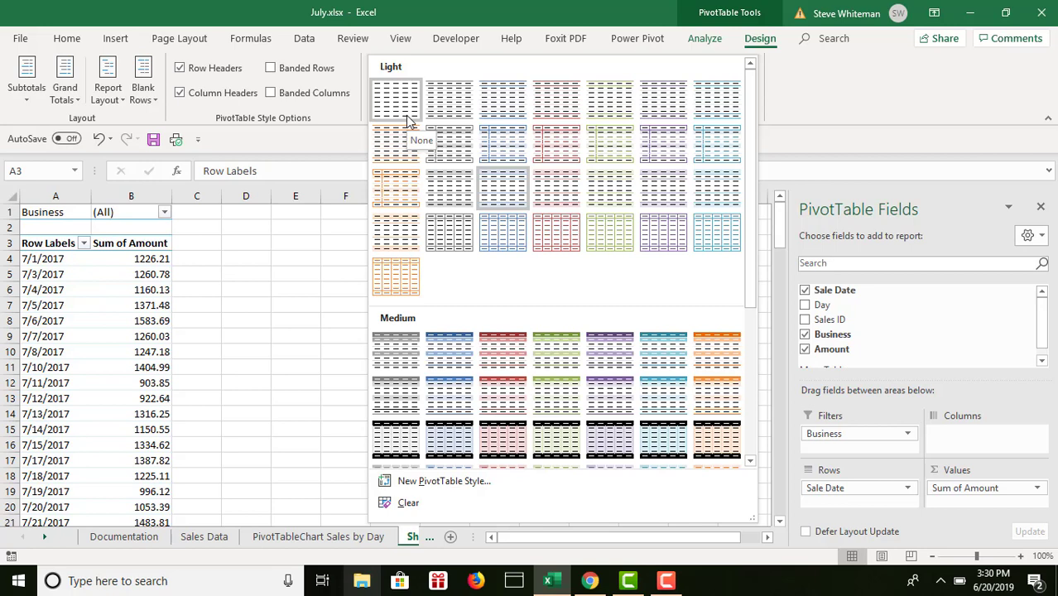
click(553, 360)
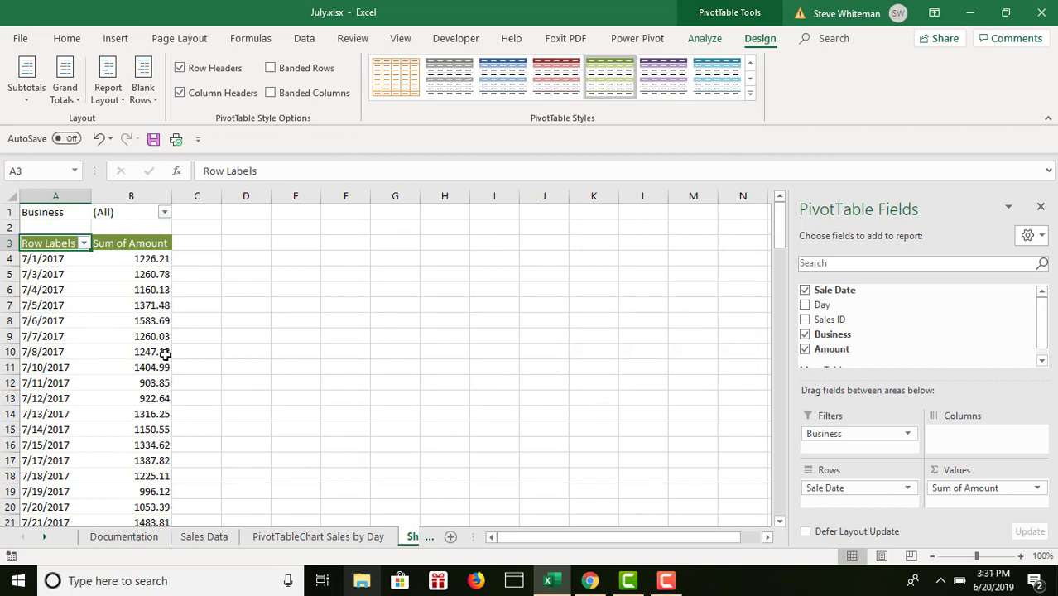
- Format the Sum of Amount values in B4:B30, including the grand total, with the Accounting number format
drag(149, 259, 155, 491)
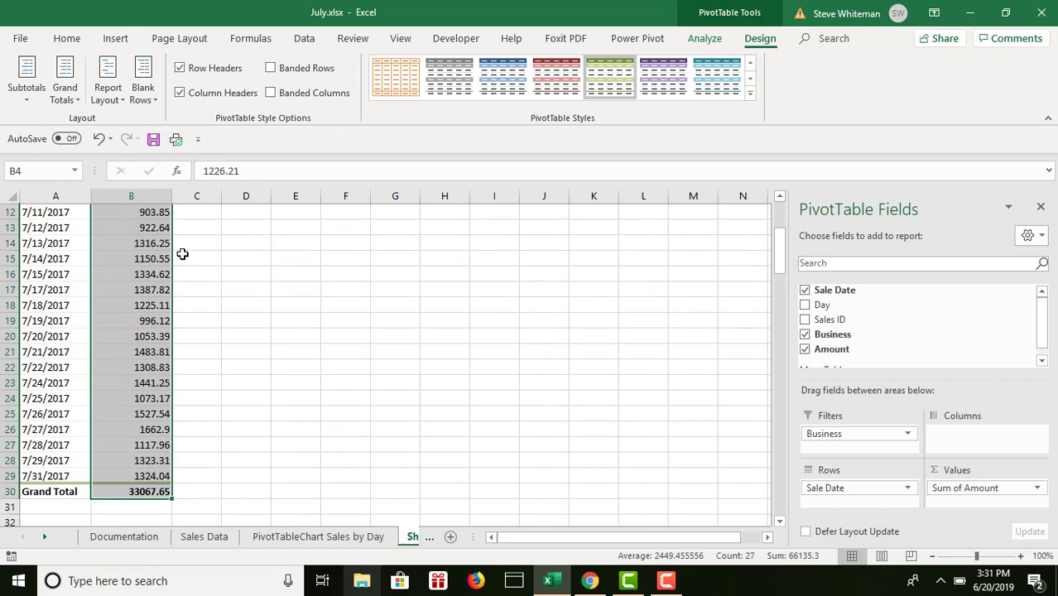
click(67, 41)
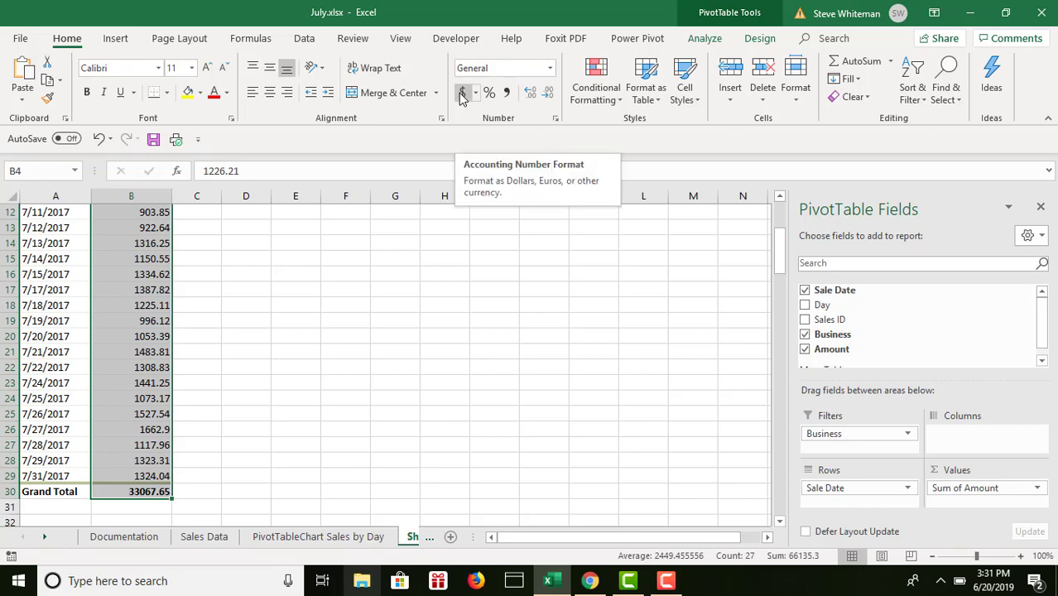
click(463, 94)
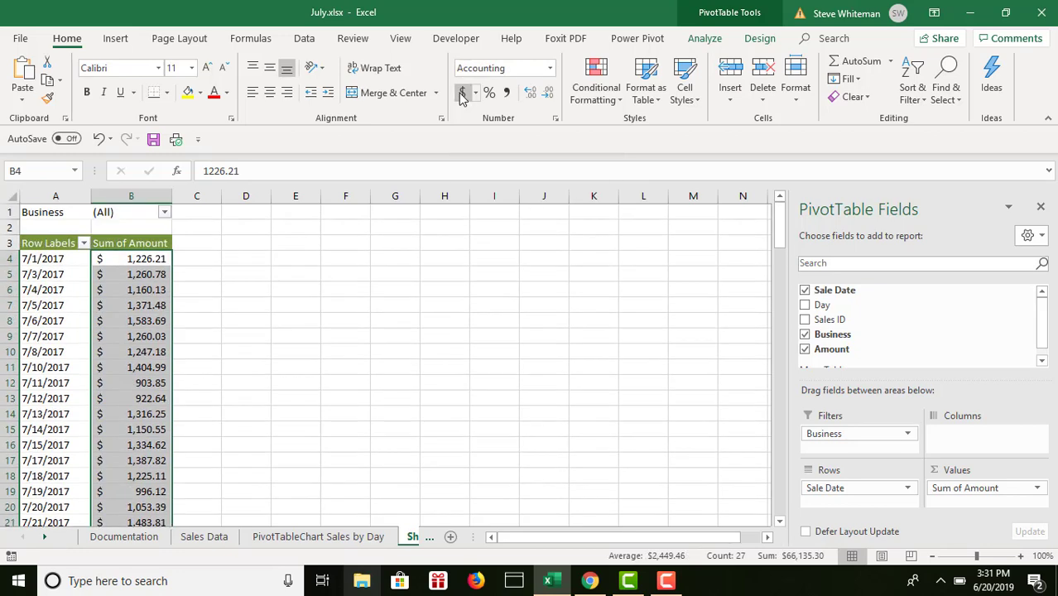
click(135, 258)
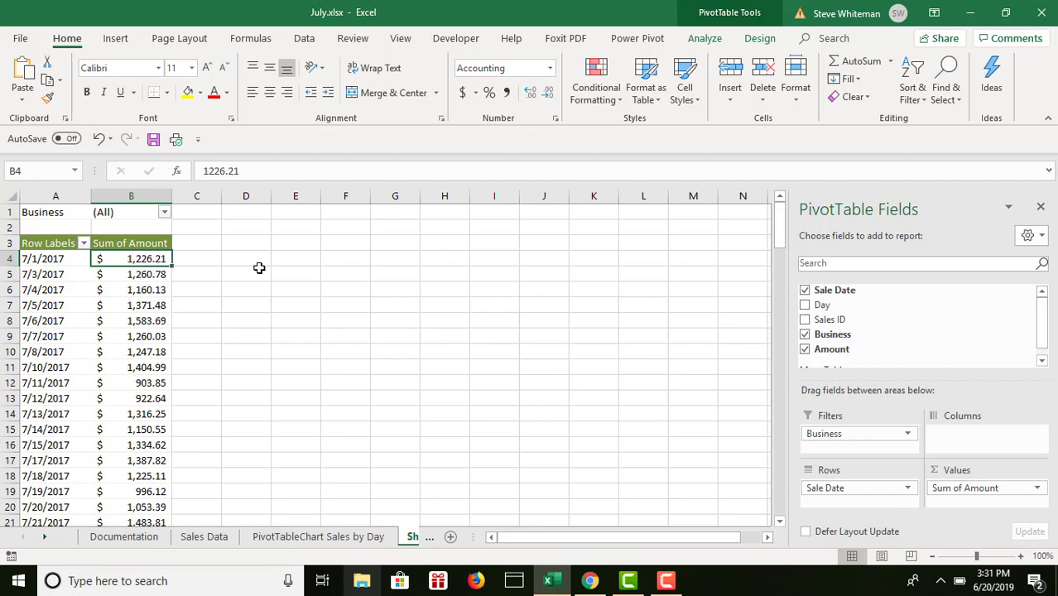
- Rename the sale date PivotTable's worksheet as Pivot Table by Sale Date
click(411, 538)
click(407, 536)
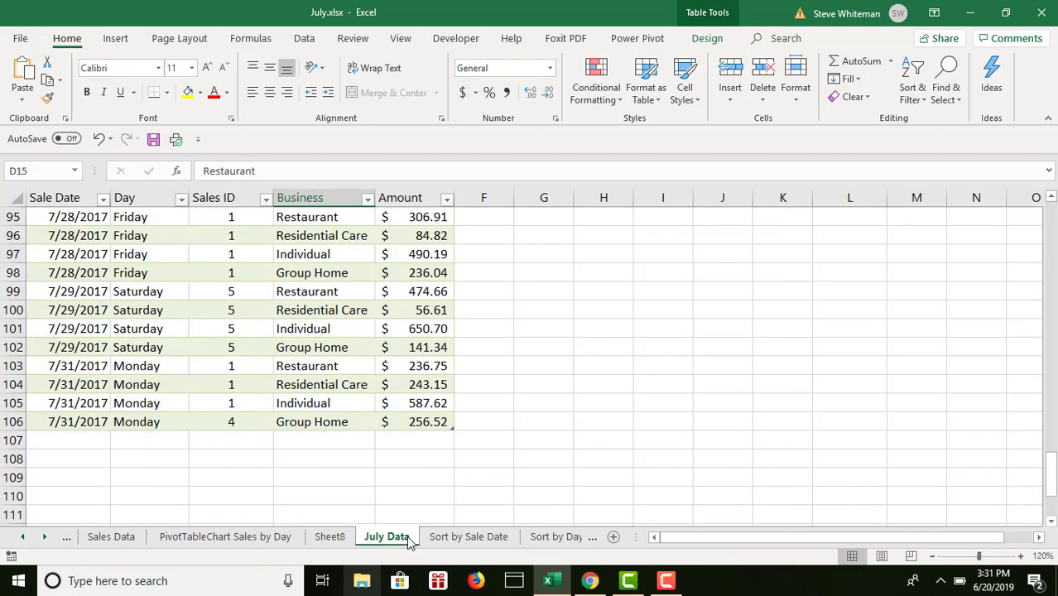
click(325, 537)
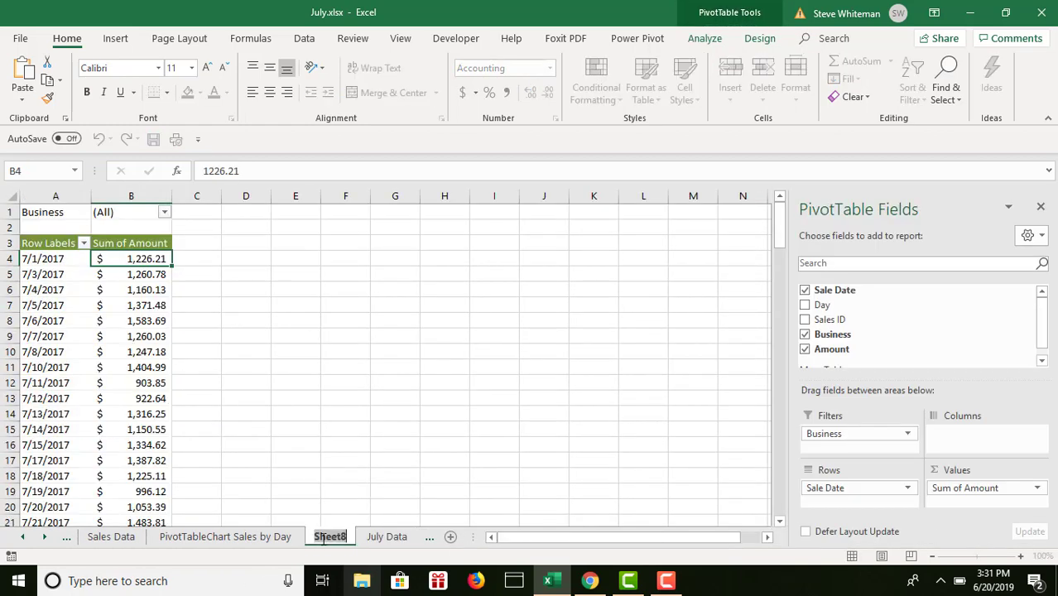
text(Pi)
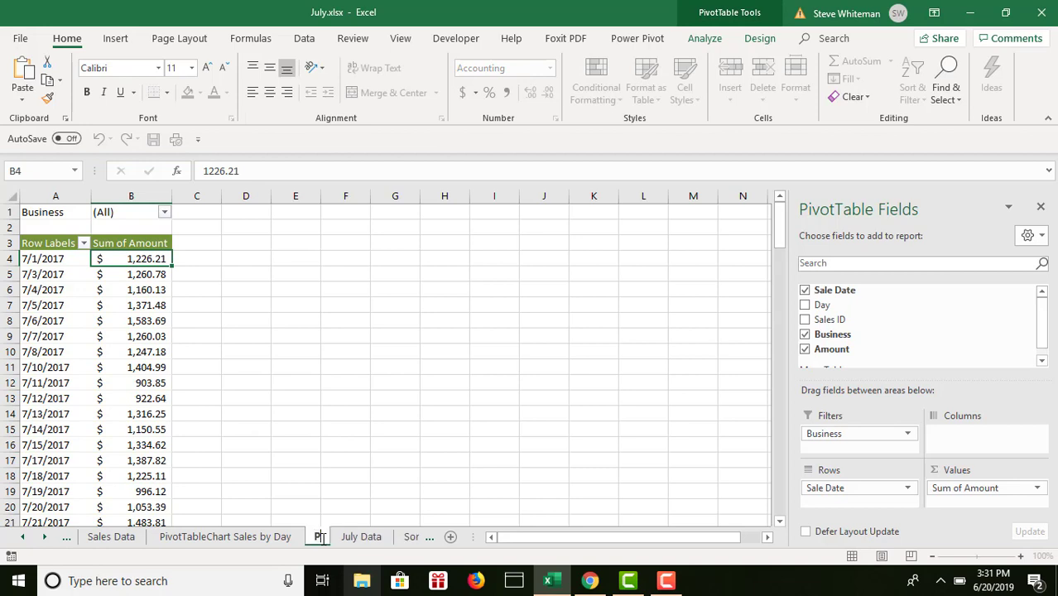
text(vot)
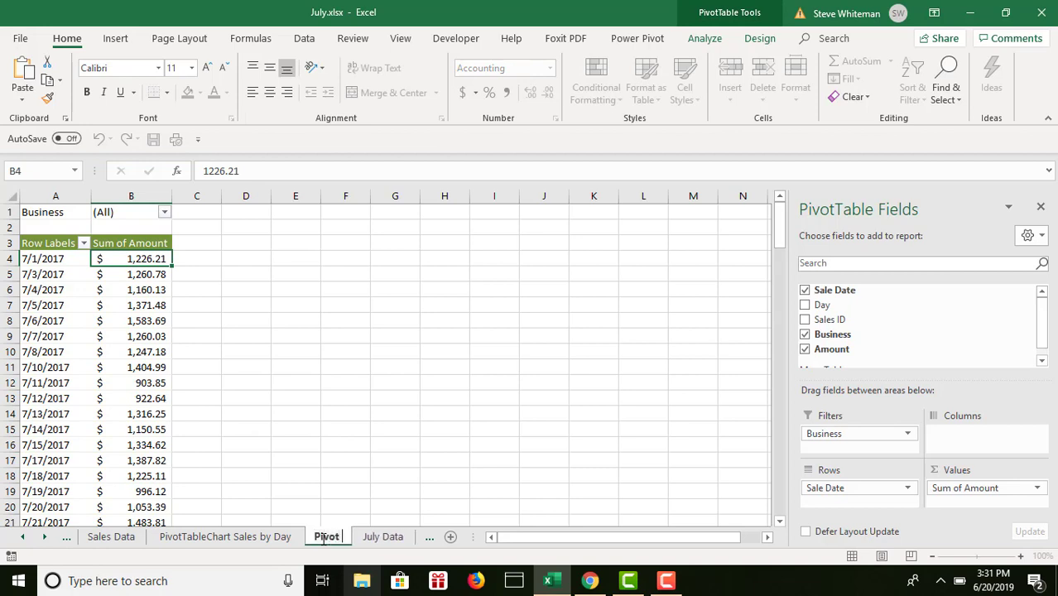
text( Table)
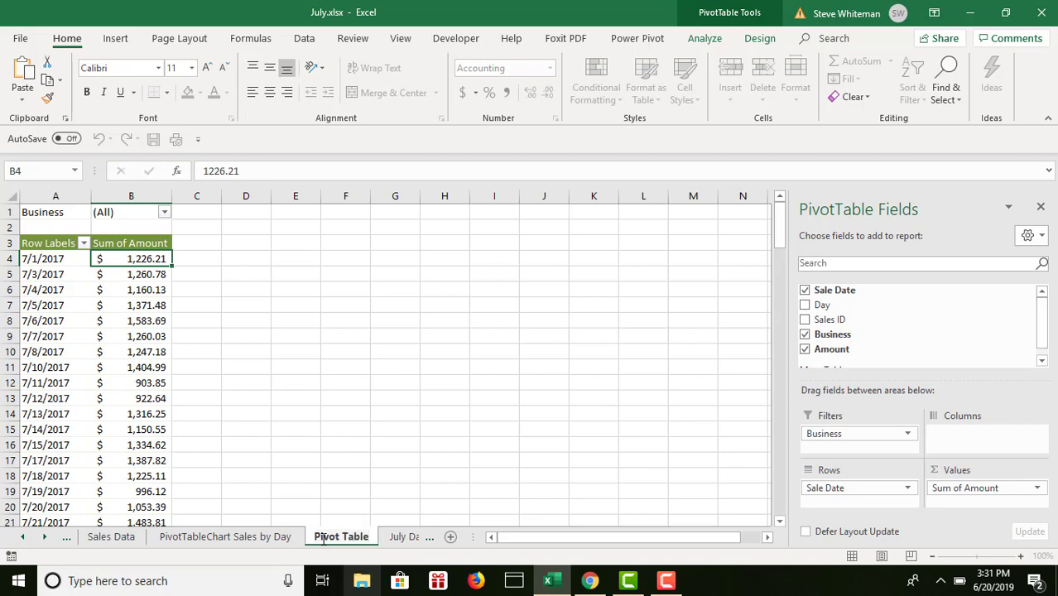
text( by Sale Dat)
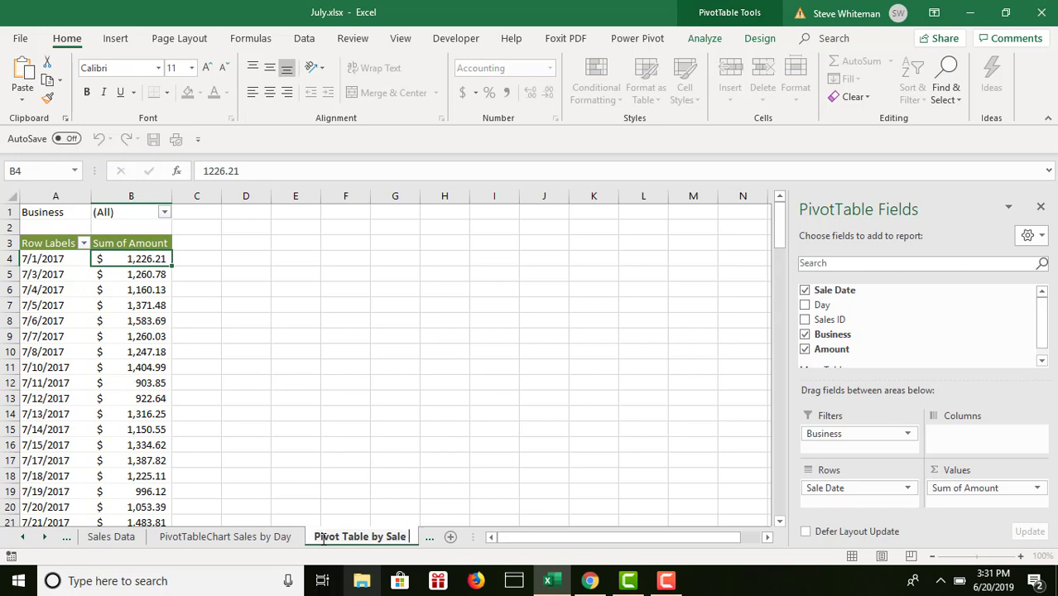
text(e)
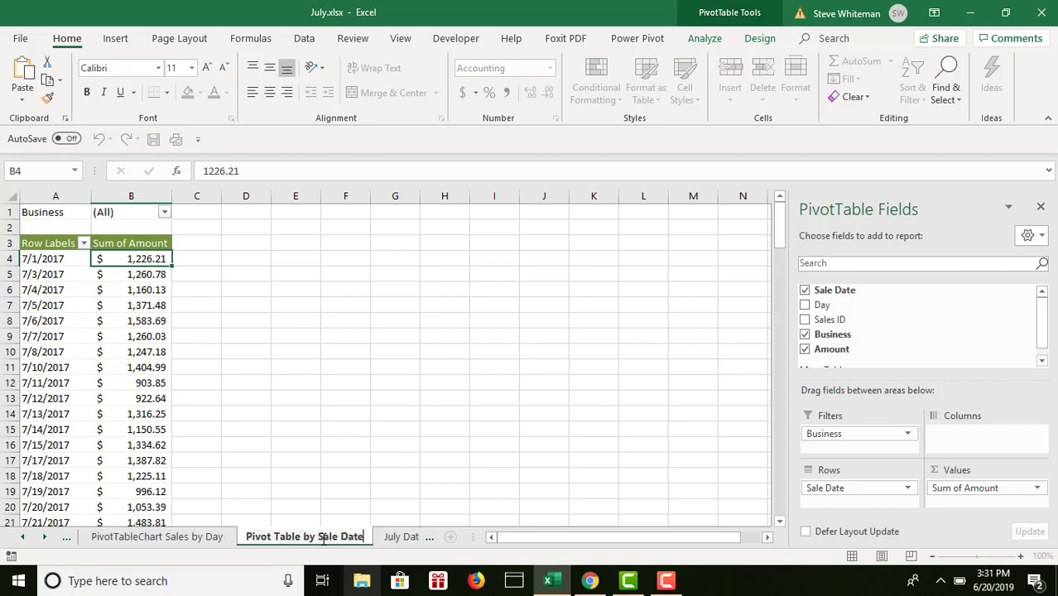
key(Return)
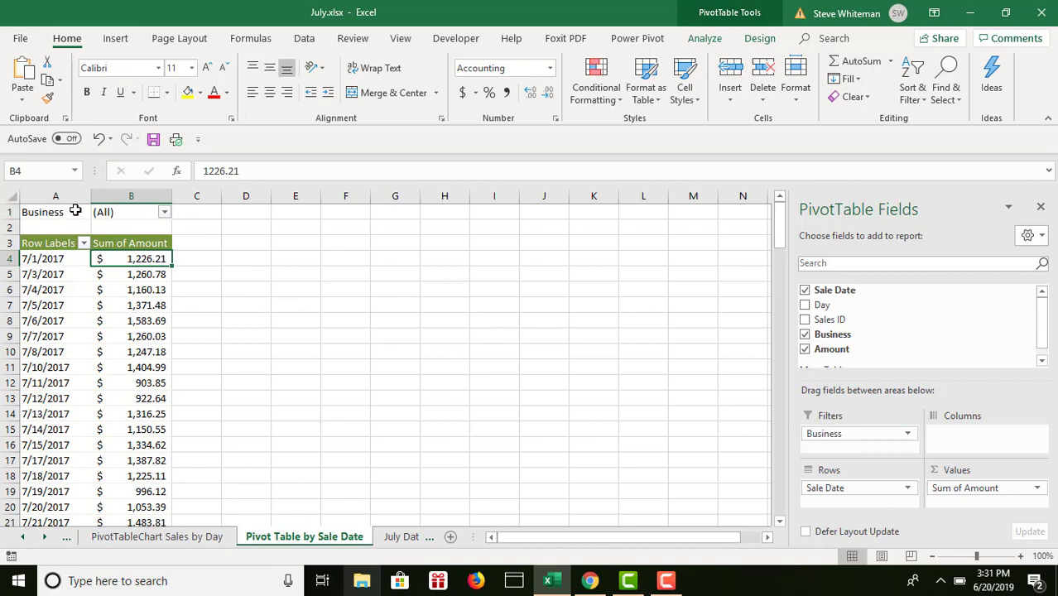
- Filter the PivotTable by Business to show only Group Home, and switch the filter to Individual
click(165, 213)
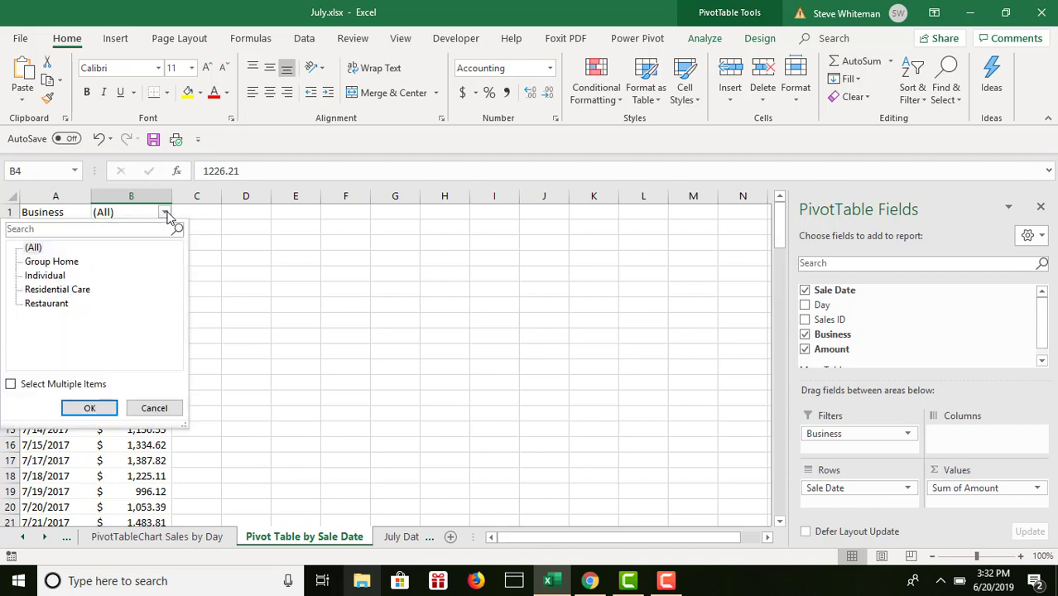
click(72, 262)
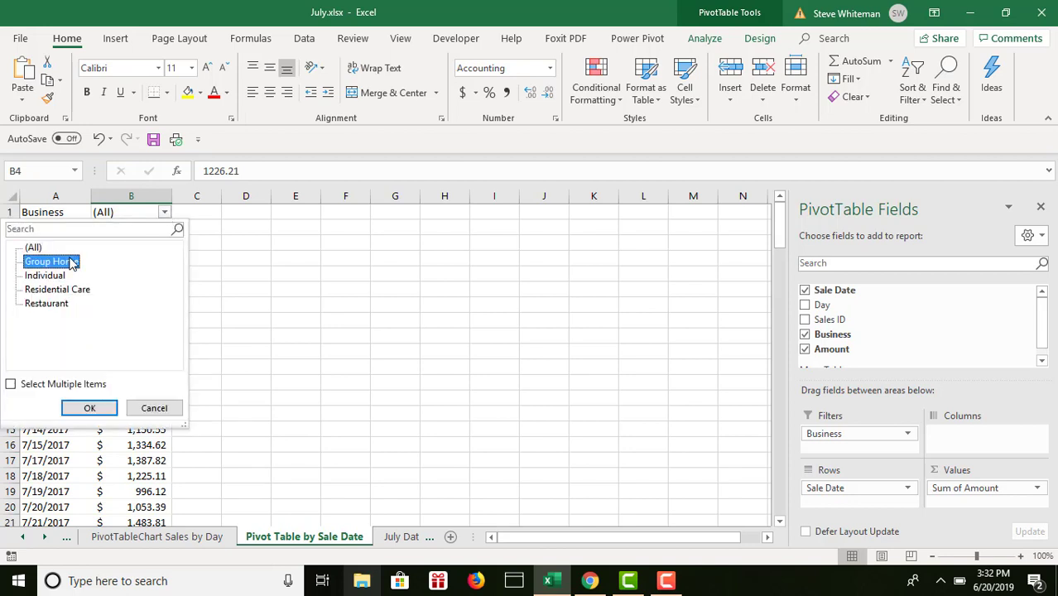
click(88, 406)
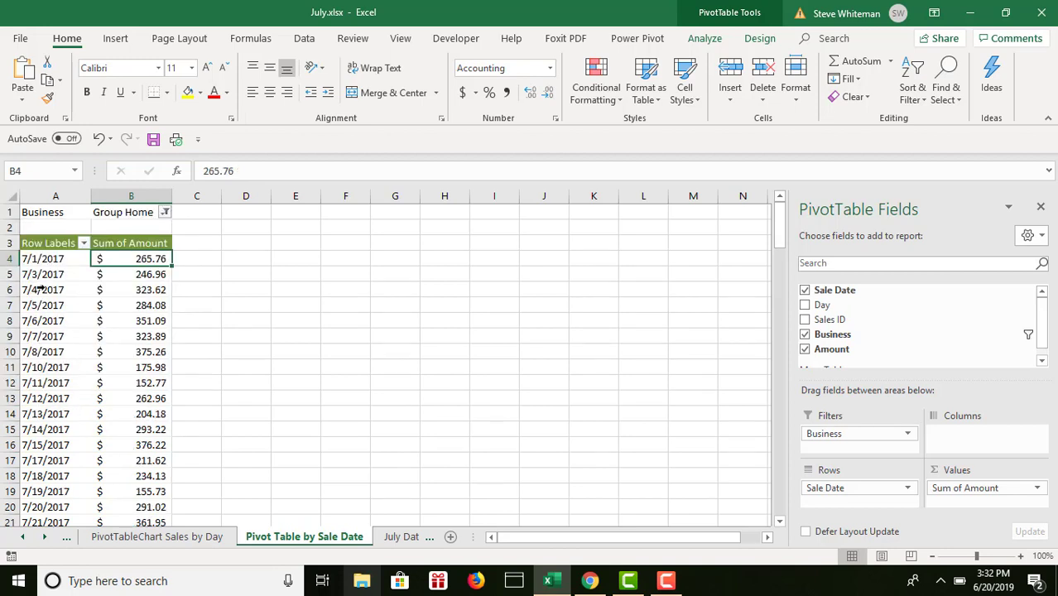
click(166, 212)
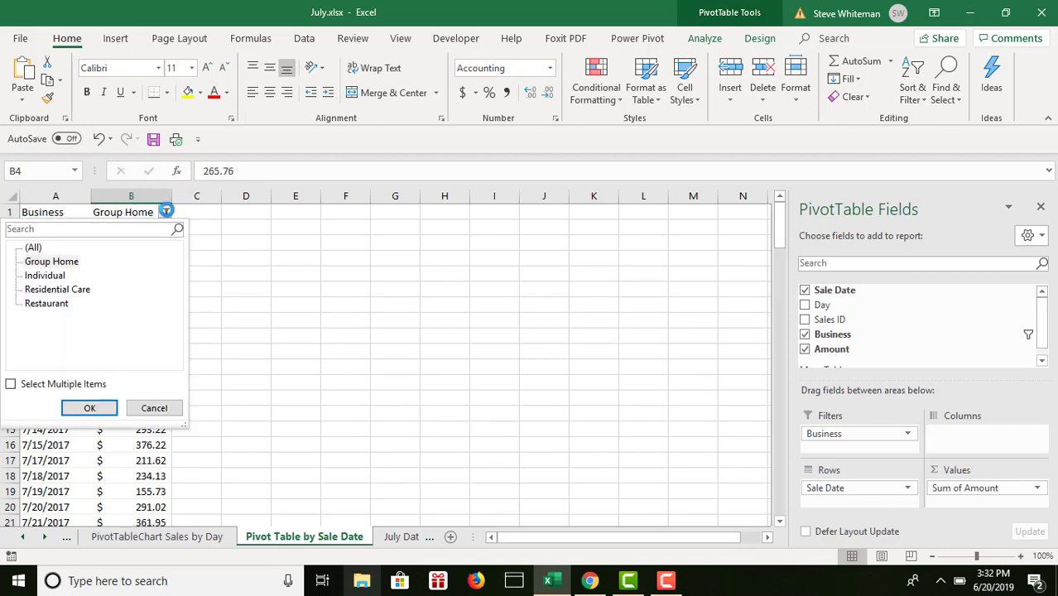
click(65, 277)
click(85, 408)
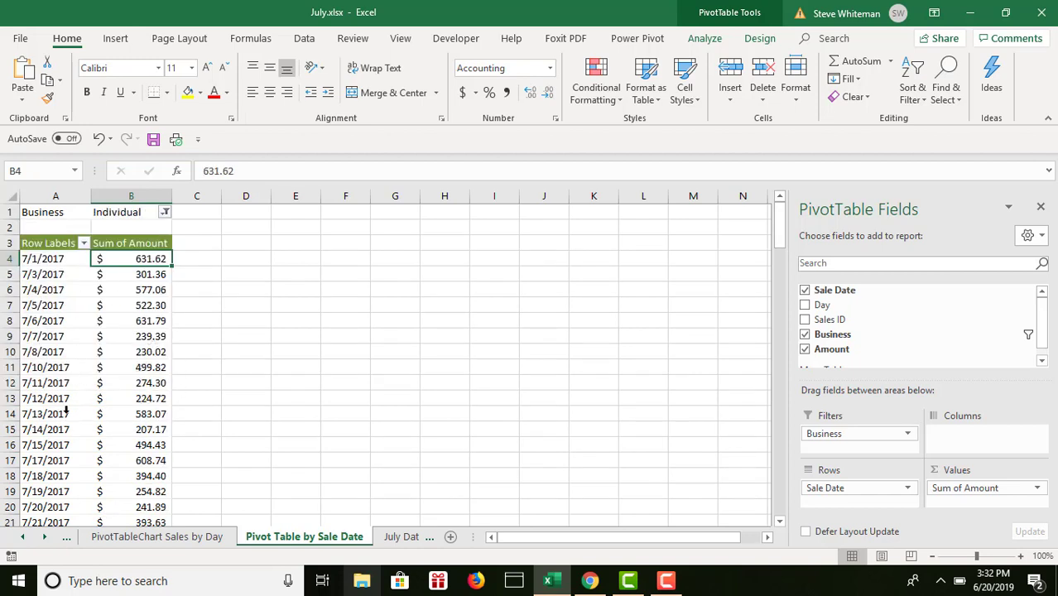
- Reset the PivotTable's Business filter to (All)
click(166, 213)
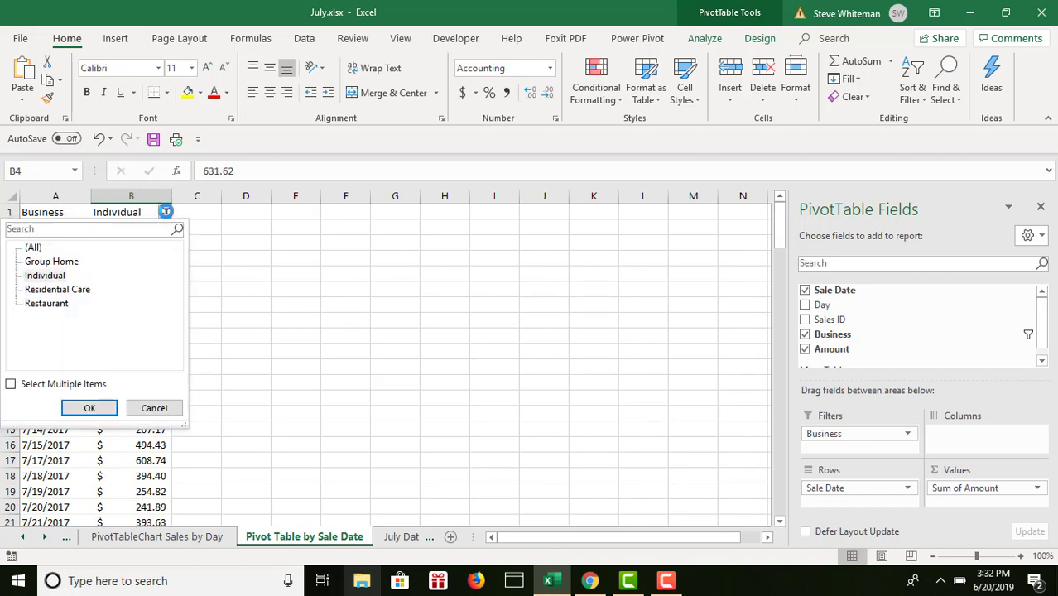
click(31, 250)
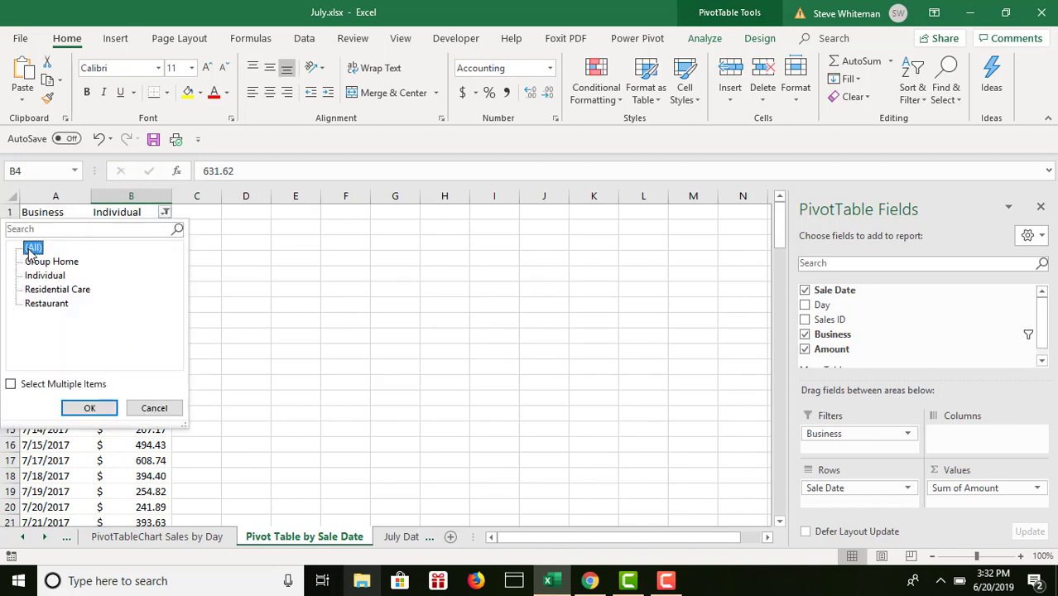
click(98, 409)
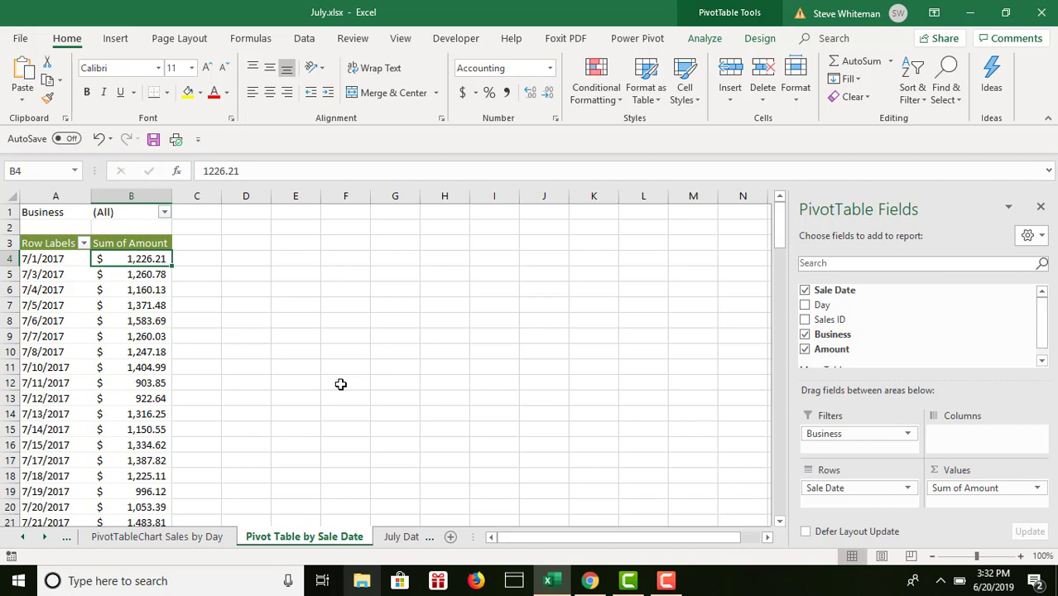
- Insert a slicer for the Business field of the sale date PivotTable
click(706, 40)
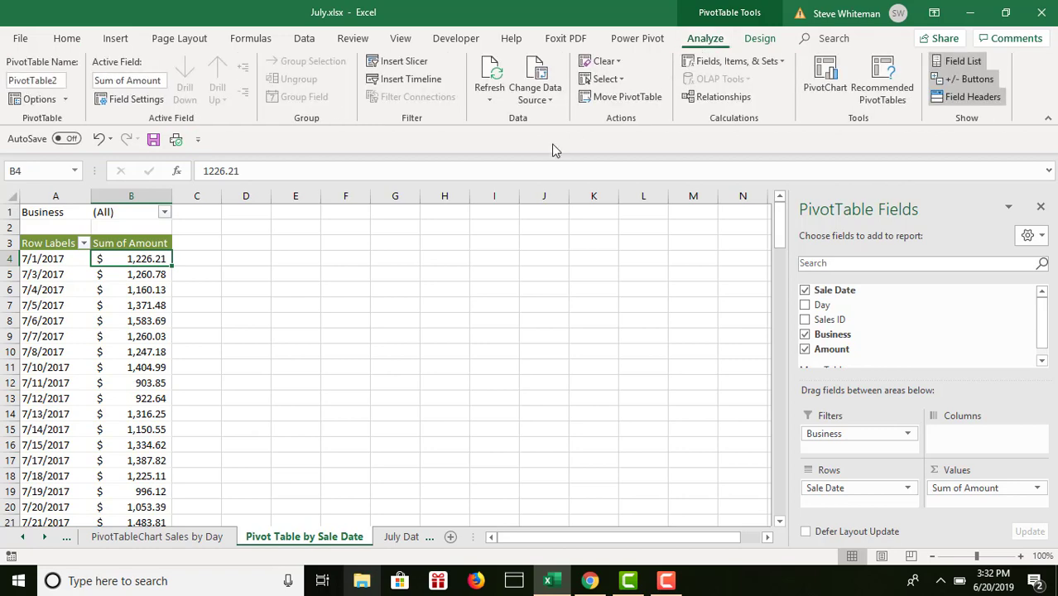
click(403, 65)
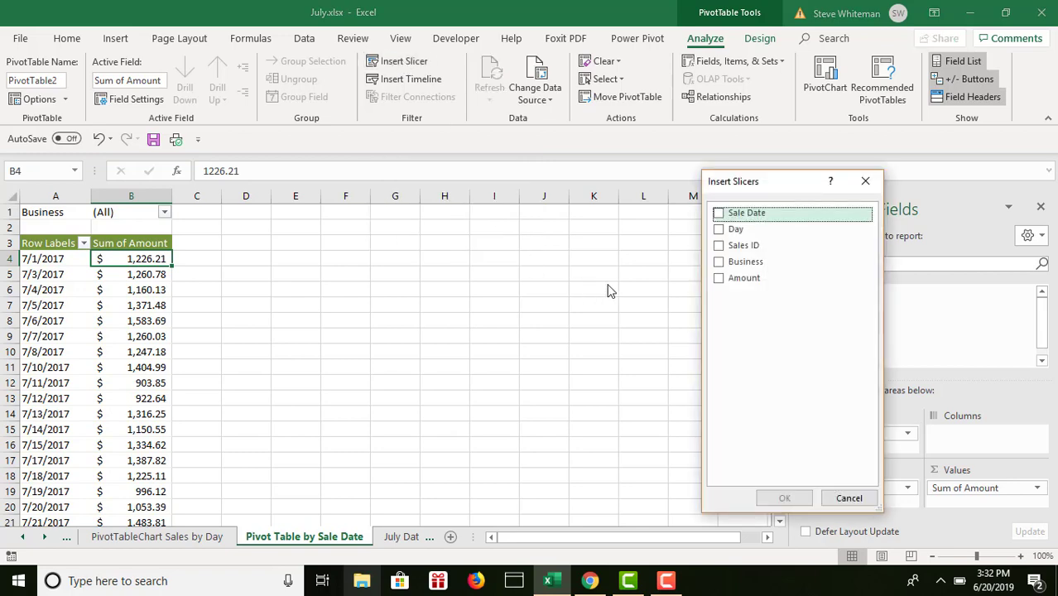
click(718, 263)
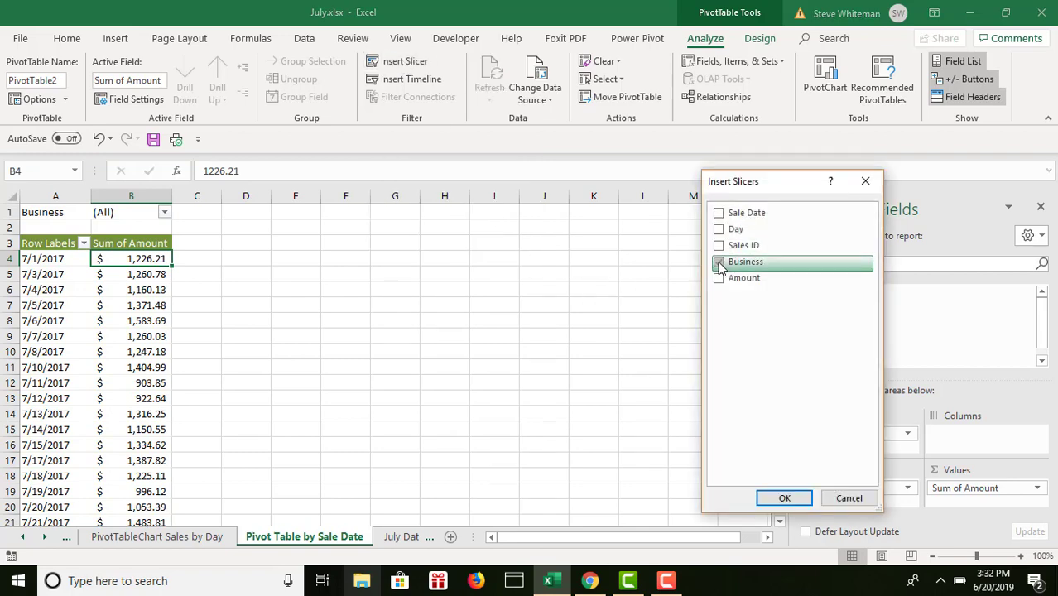
click(784, 500)
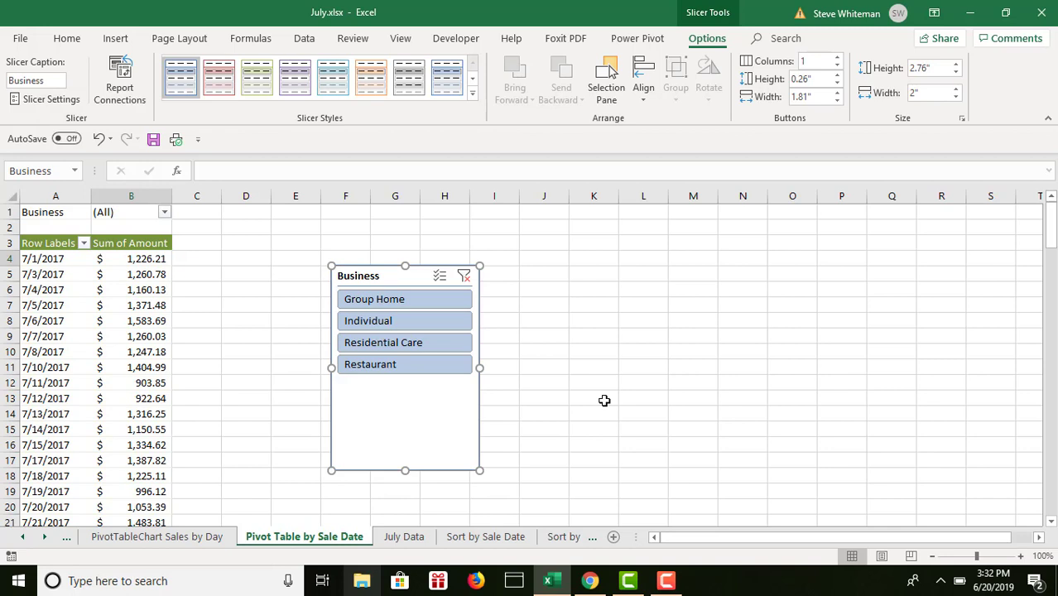
- Resize the Business slicer to 1.6" high and 1.5" wide, and deselect it
click(932, 70)
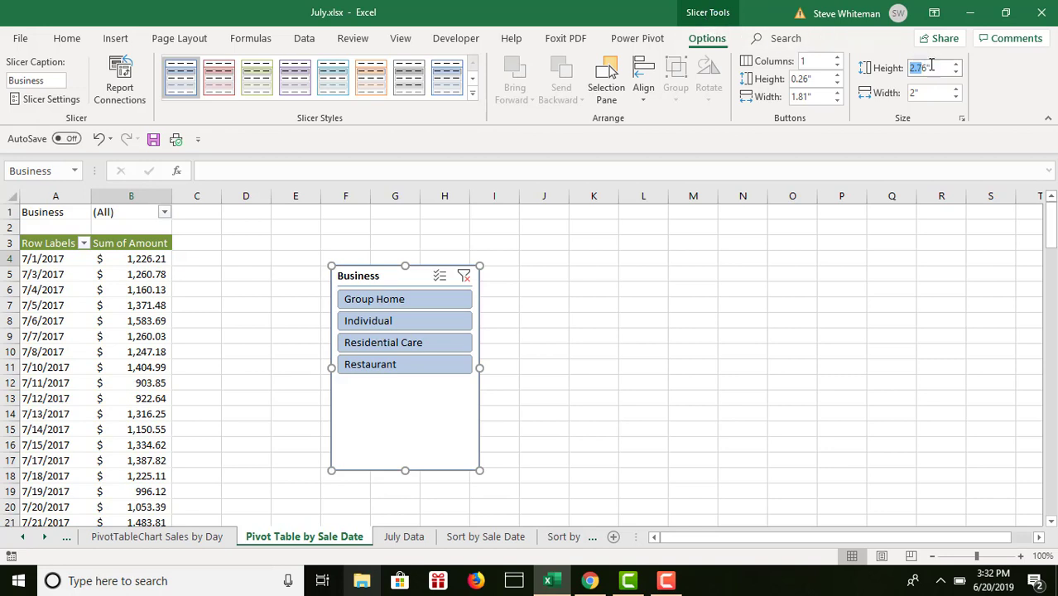
text(1.6)
key(Tab)
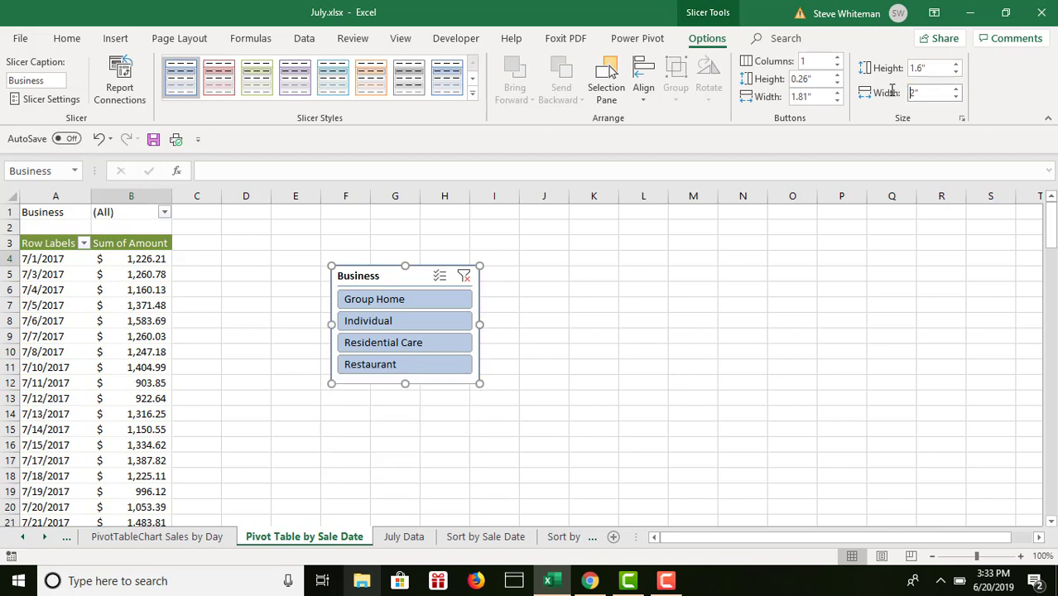
text(1.5)
click(536, 282)
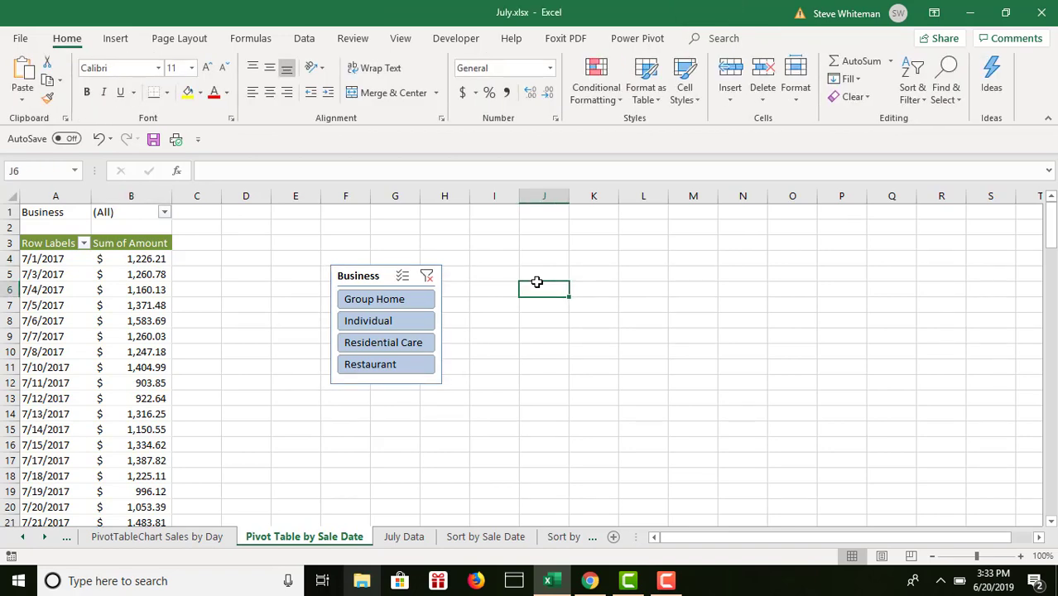
- Apply the green Dark slicer style to the Business slicer and move it directly beside the PivotTable, starting at row 3 of column C
click(373, 276)
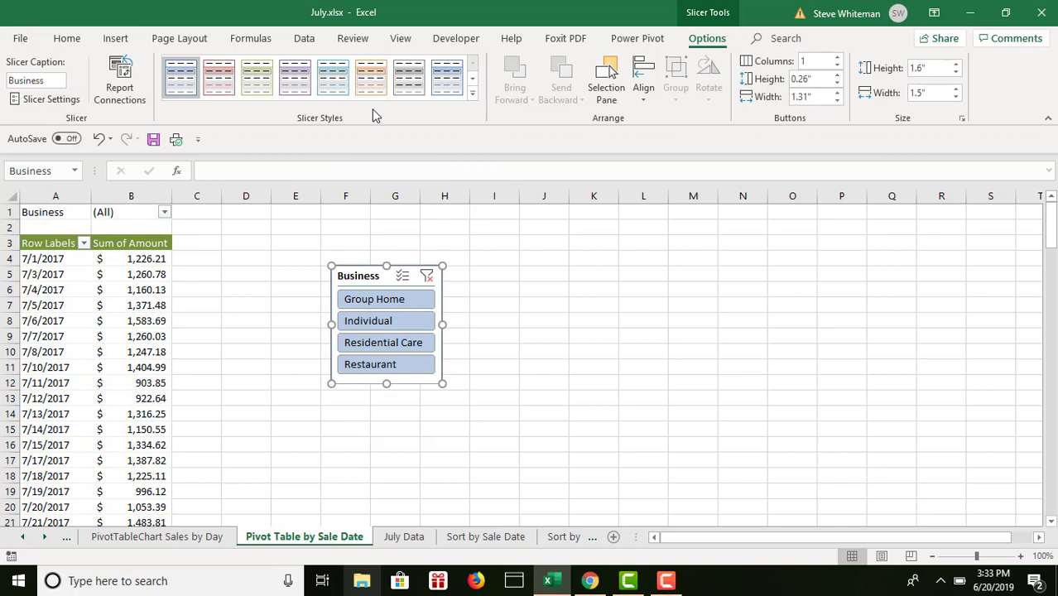
click(474, 97)
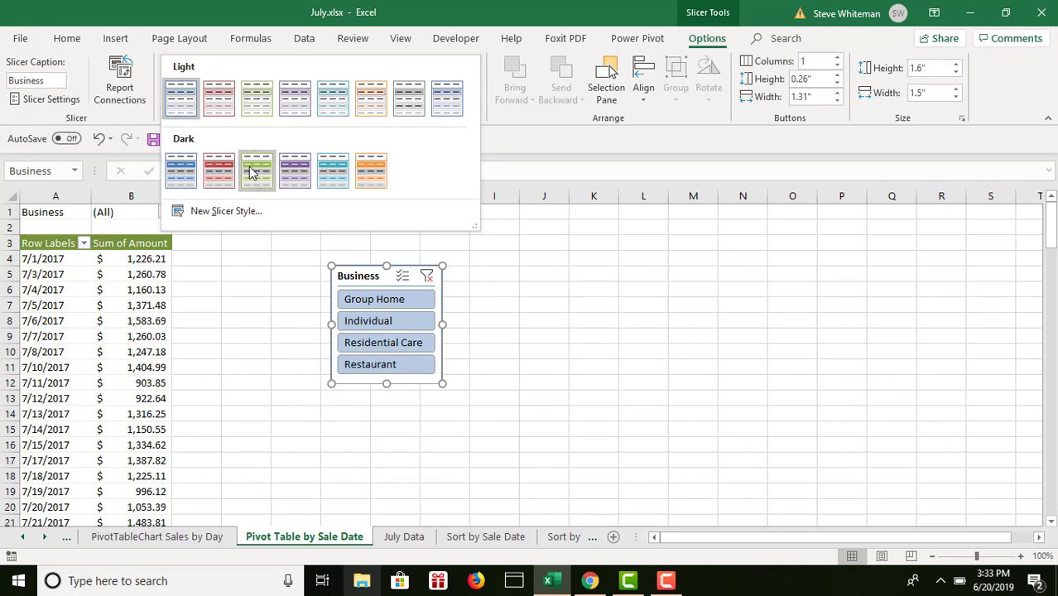
click(256, 173)
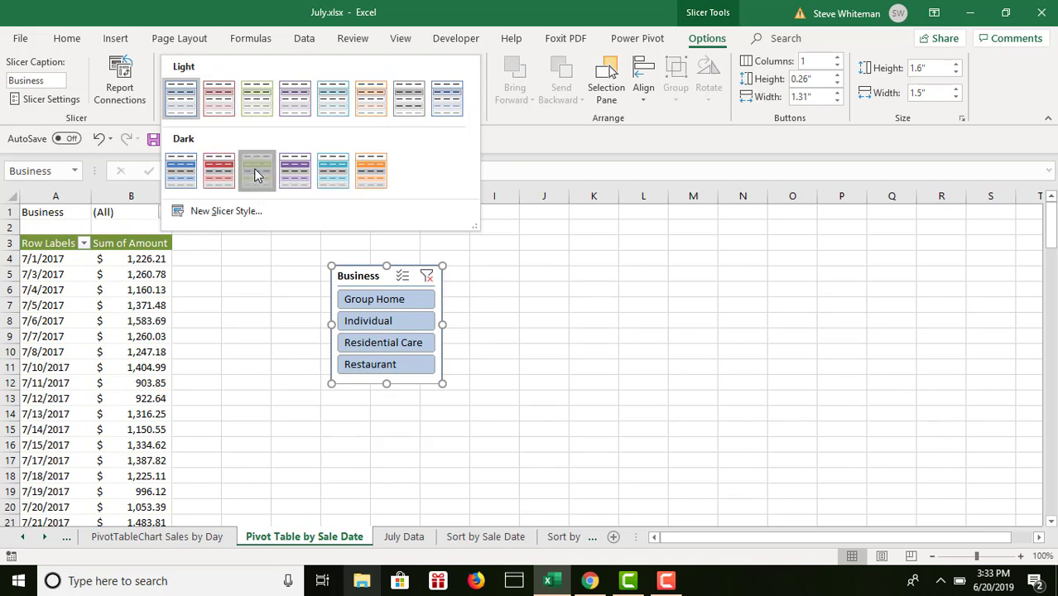
click(524, 258)
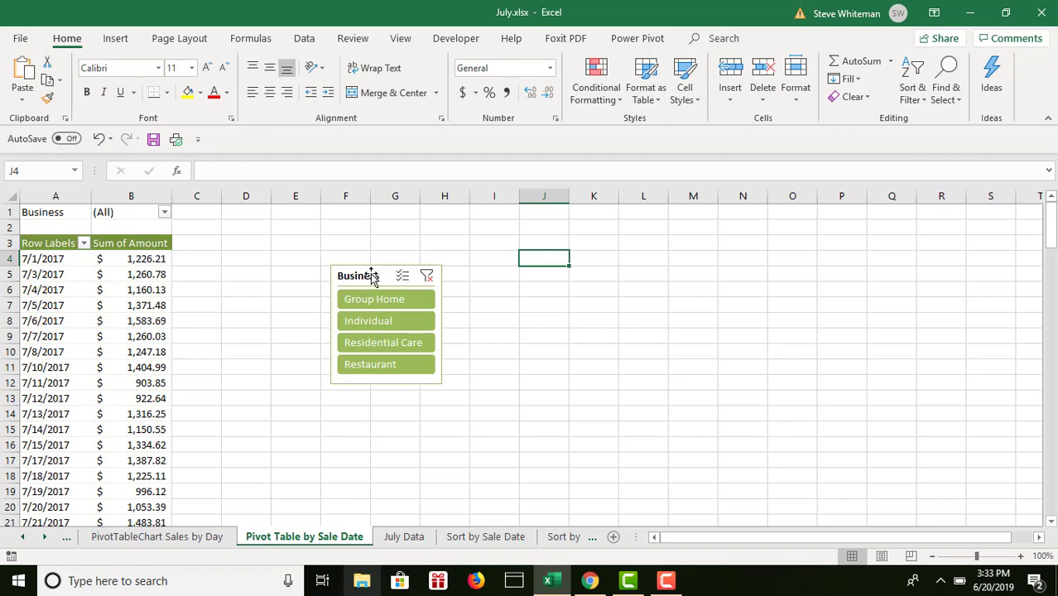
drag(373, 276, 184, 232)
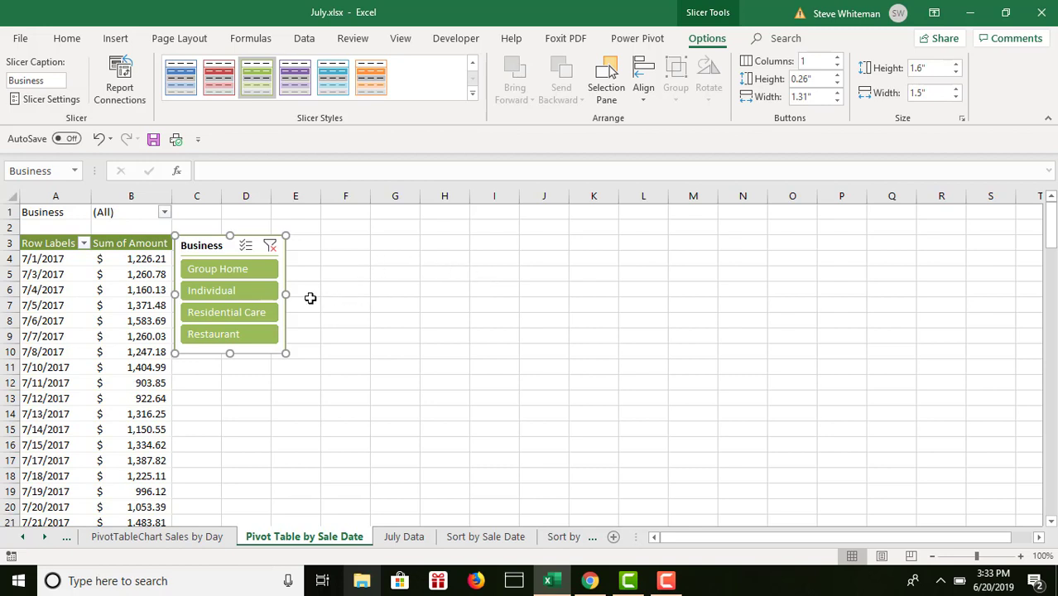
- Use the Business slicer to filter the sale date PivotTable to both Restaurant and Group Home, and deselect the slicer
click(227, 338)
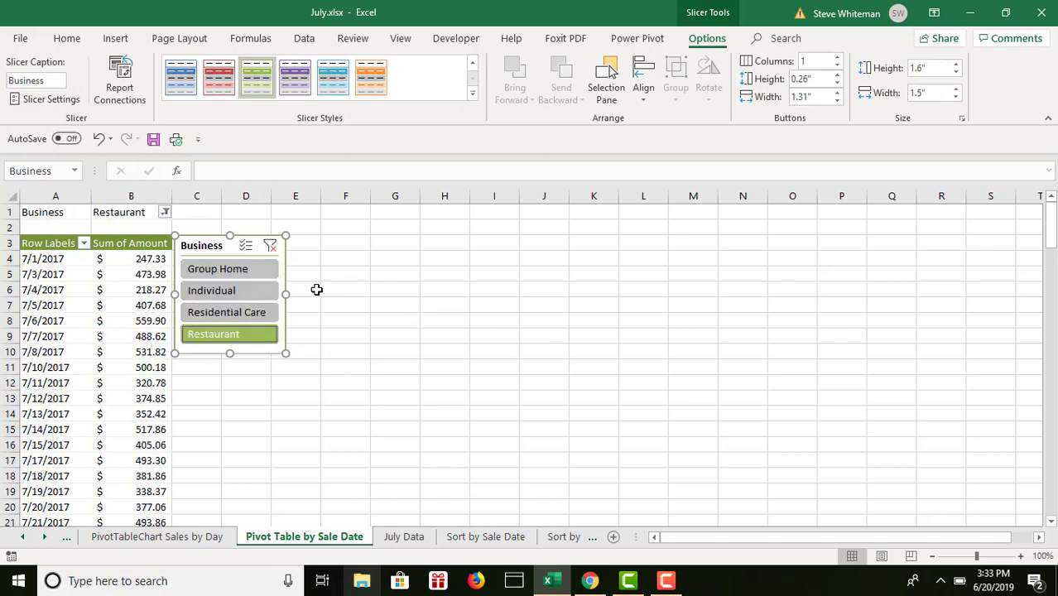
ctrl+click(263, 273)
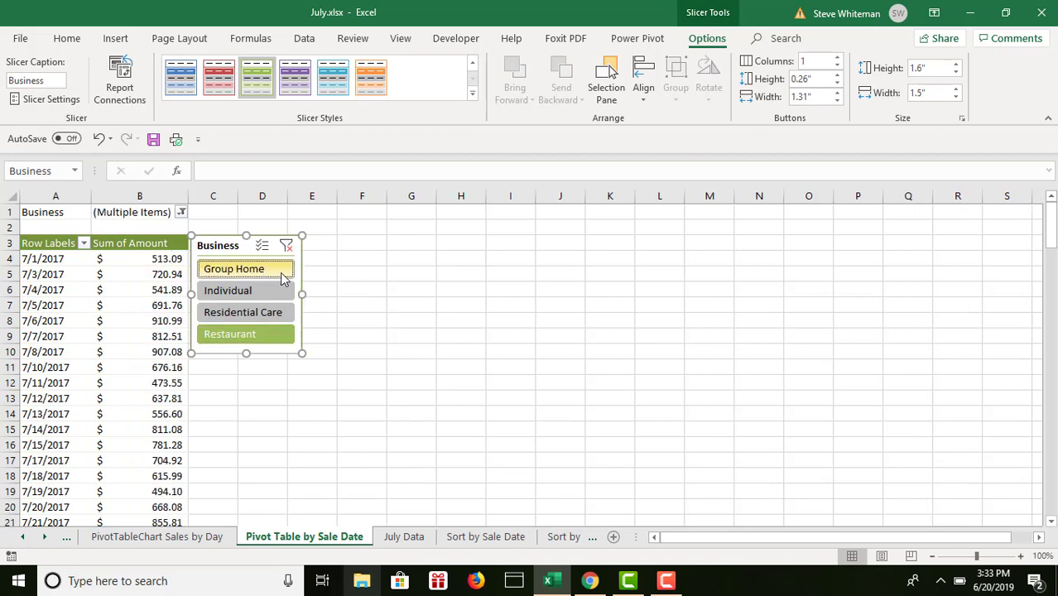
click(536, 280)
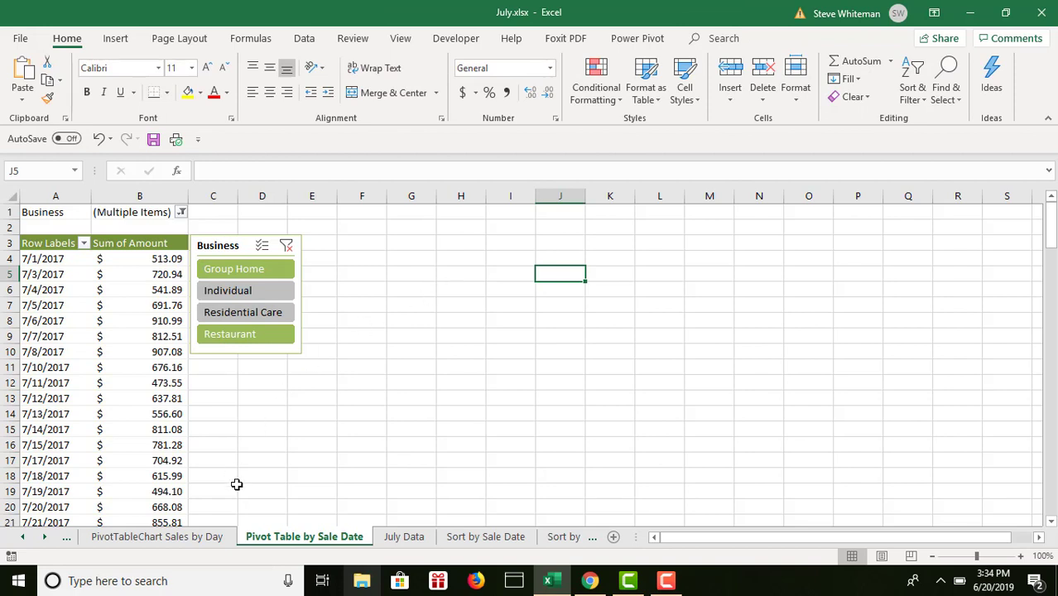
- Create the recommended PivotTable Sum of Sales ID by Business from the July Data table on a new sheet
click(403, 538)
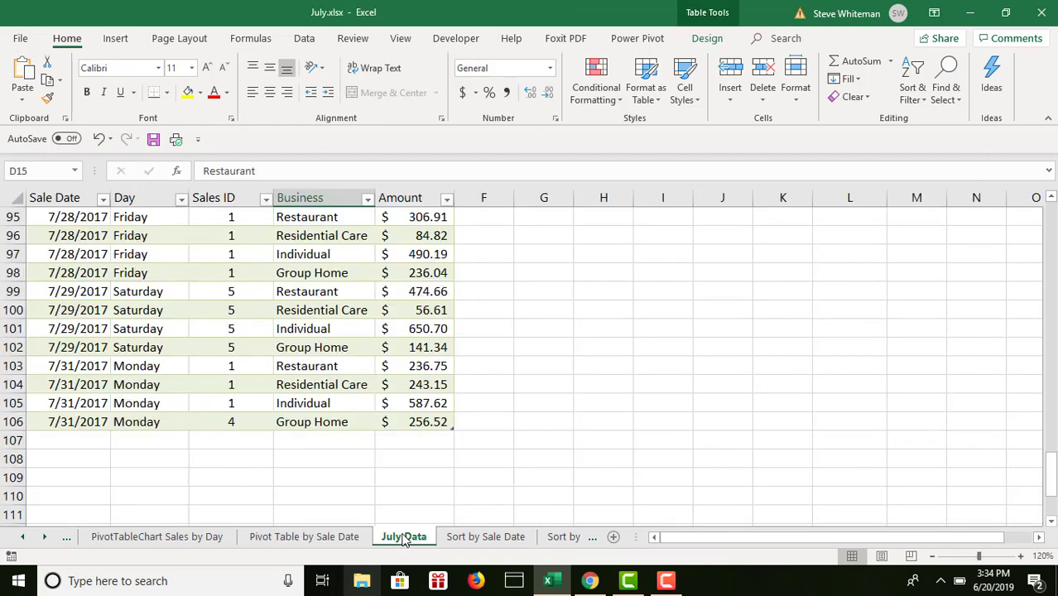
scroll(1054, 218, up, 20)
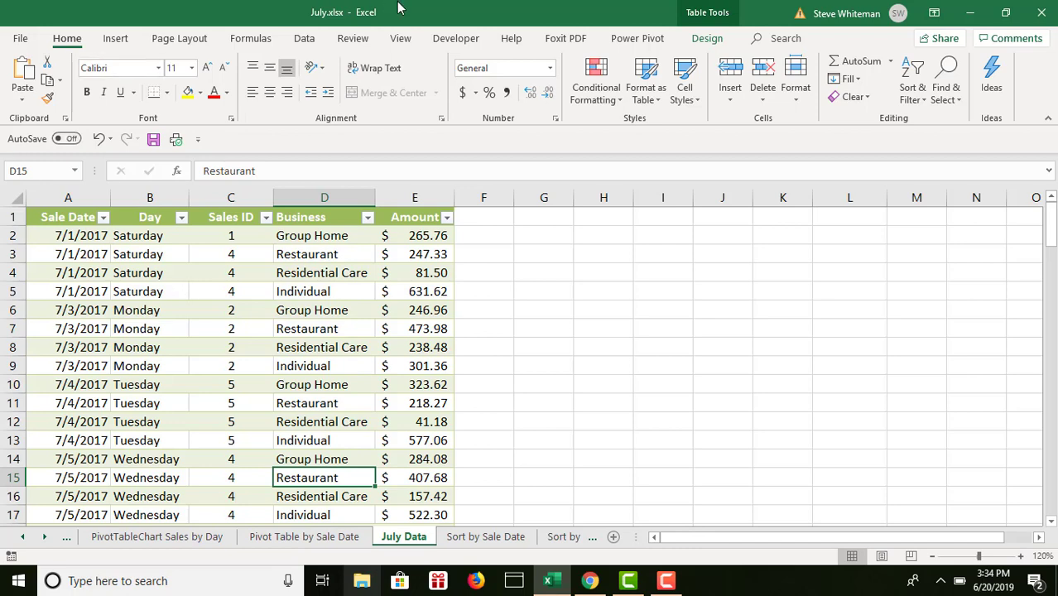
click(116, 42)
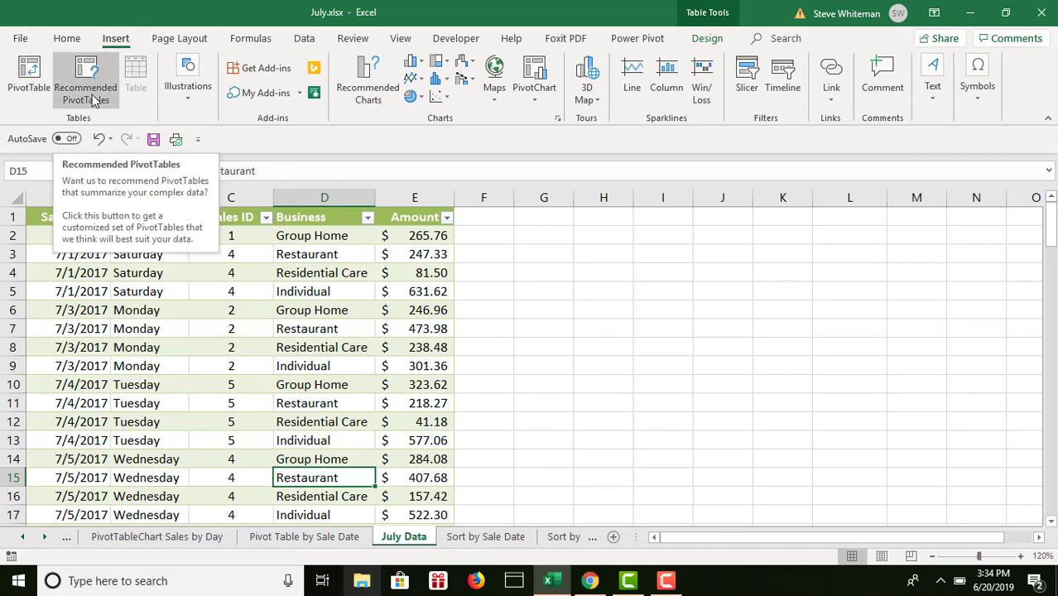
click(91, 75)
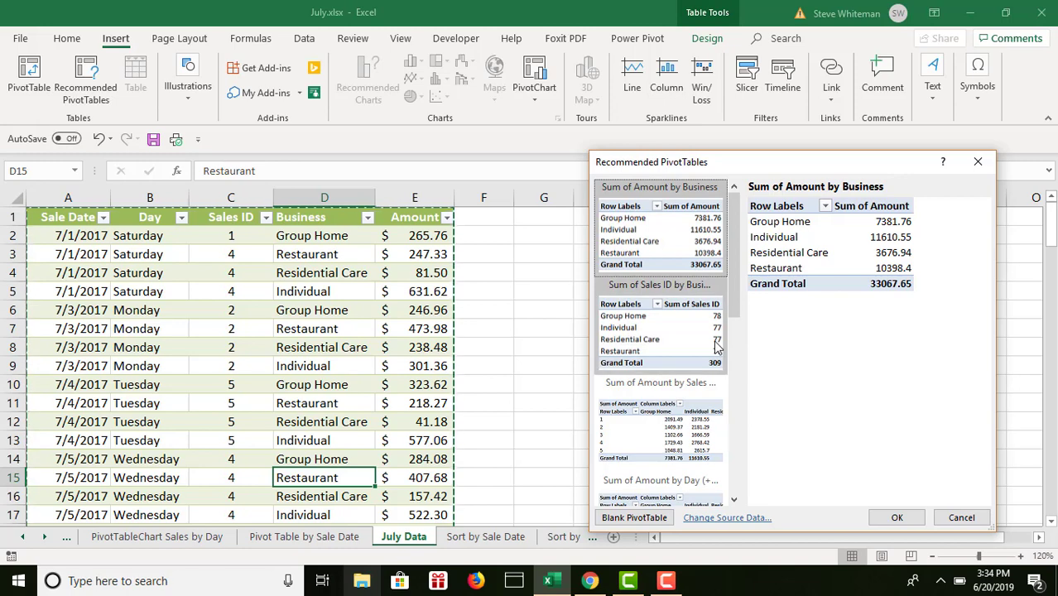
click(674, 335)
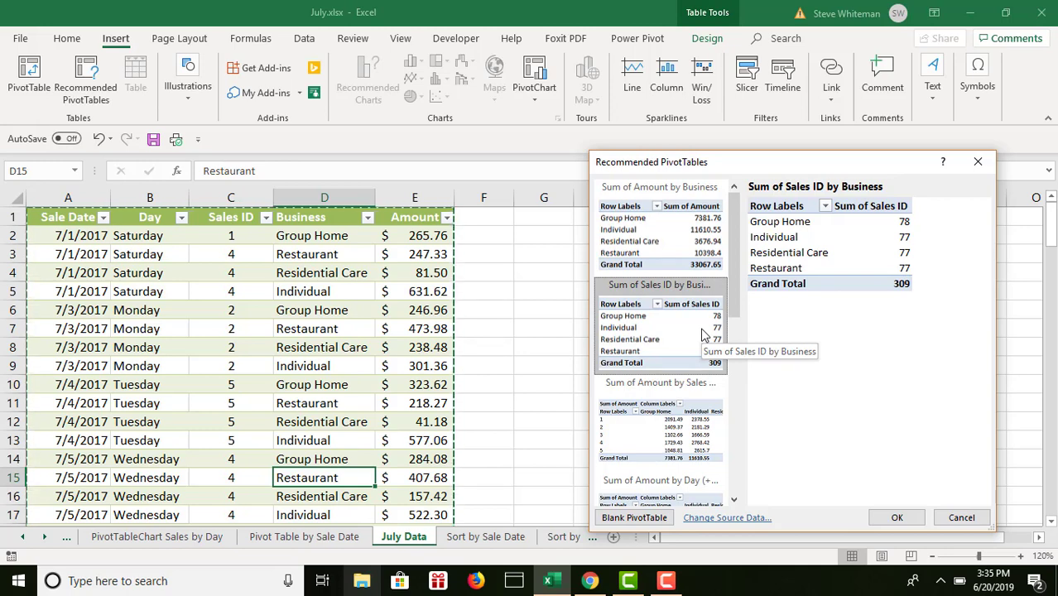
click(899, 516)
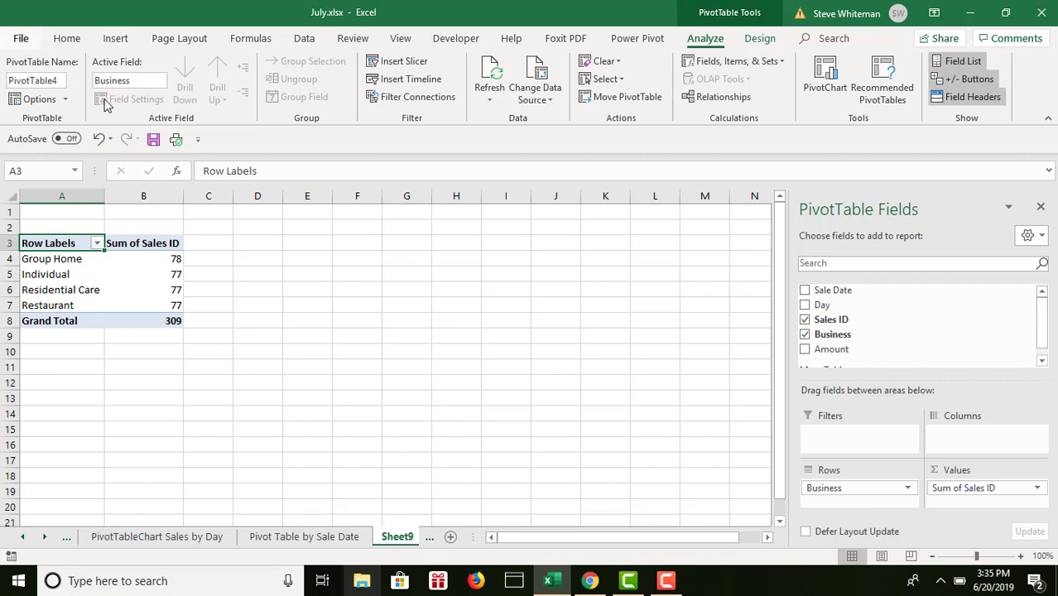
- Save the July.xlsx workbook and close it
click(153, 139)
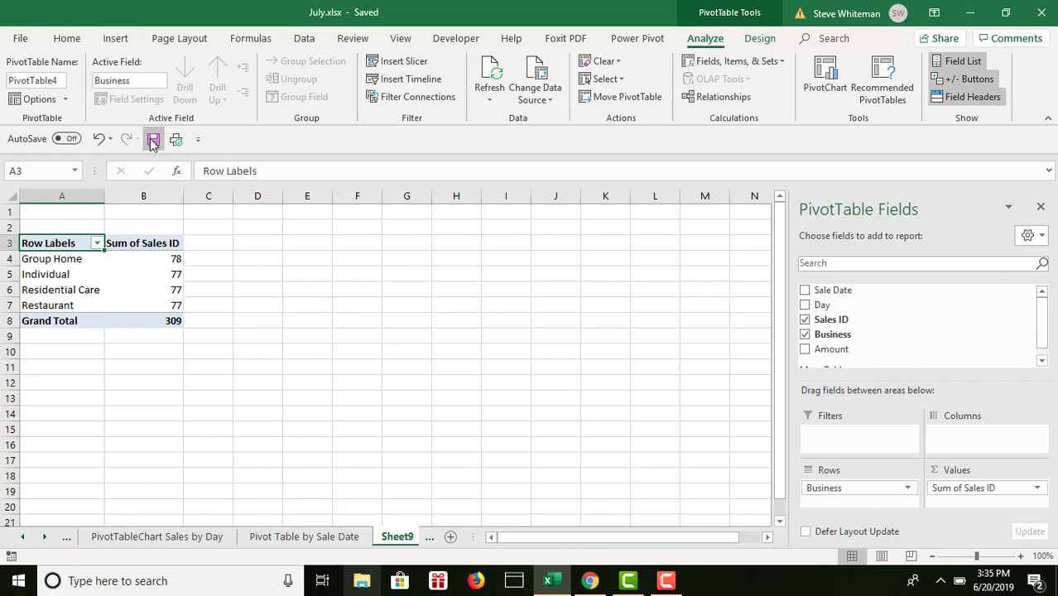
click(1039, 12)
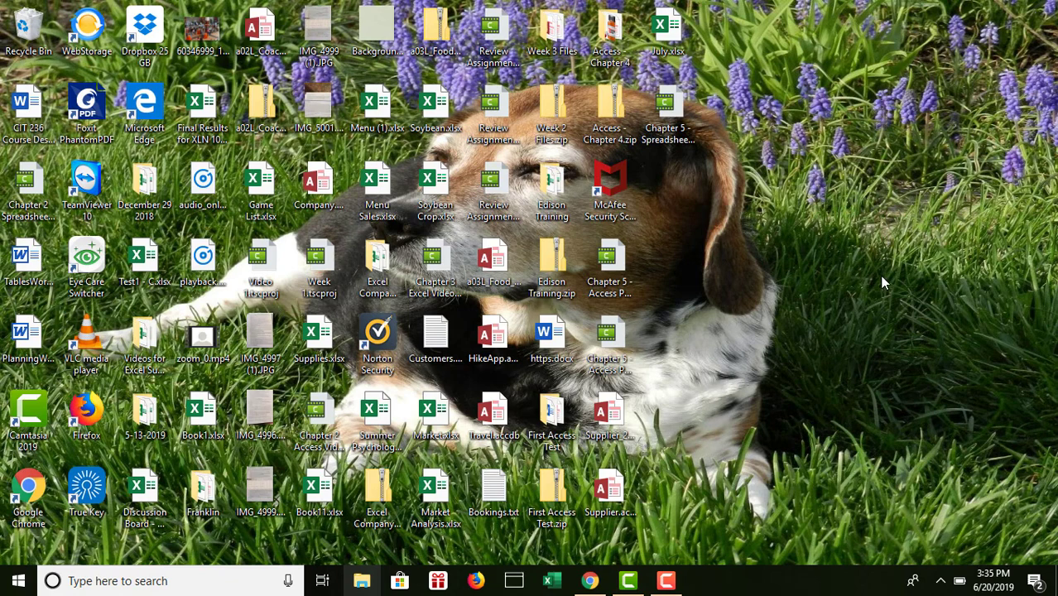